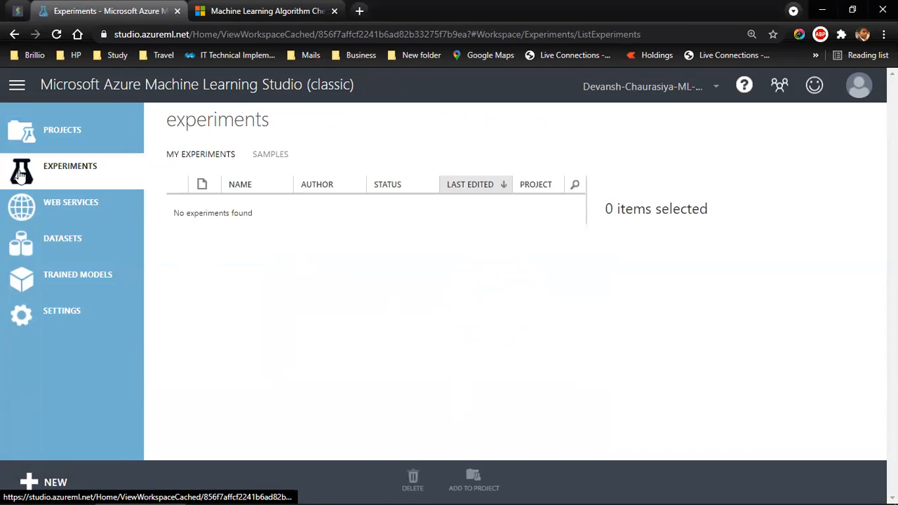
Step: Start uploading a new dataset from a local file, choosing Sunk Ship from the ML Training folder on the Desktop
{"action": "left_click", "coordinate": [67, 239]}
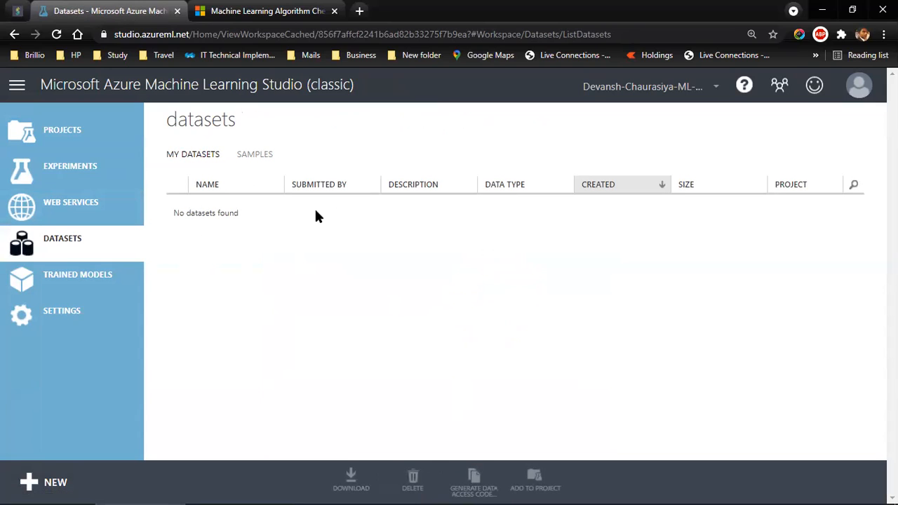
{"action": "left_click", "coordinate": [32, 480]}
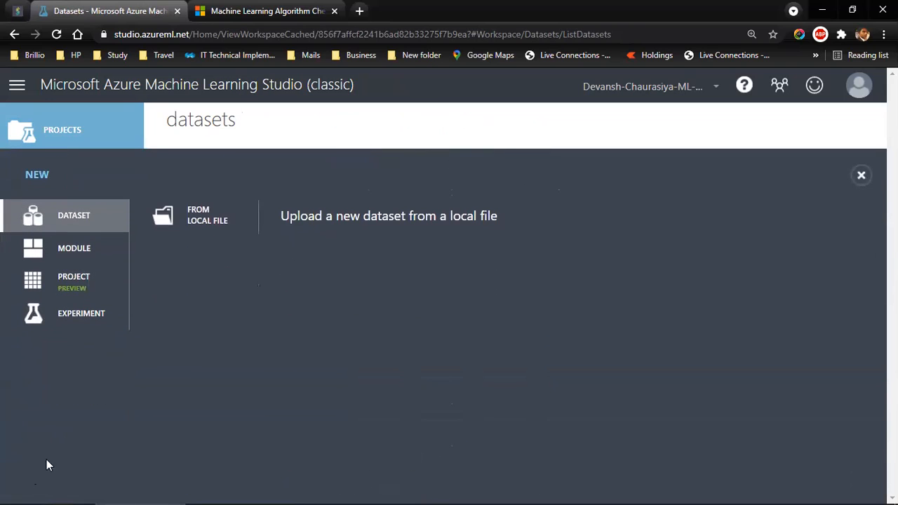
{"action": "left_click", "coordinate": [194, 218]}
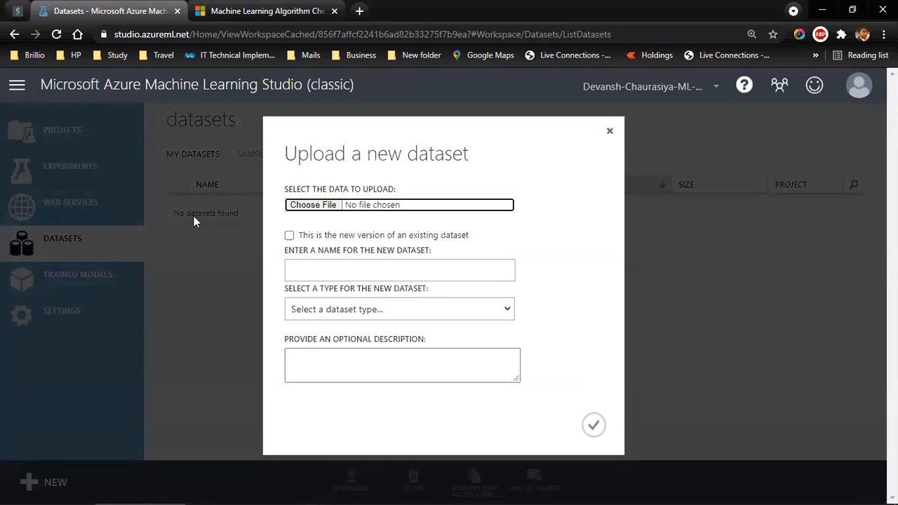
{"action": "left_click", "coordinate": [309, 205]}
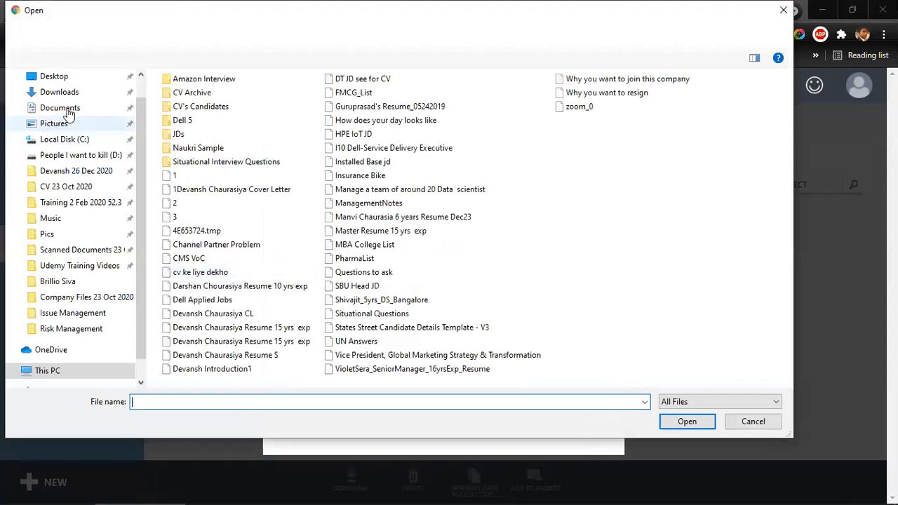
{"action": "left_click", "coordinate": [56, 76]}
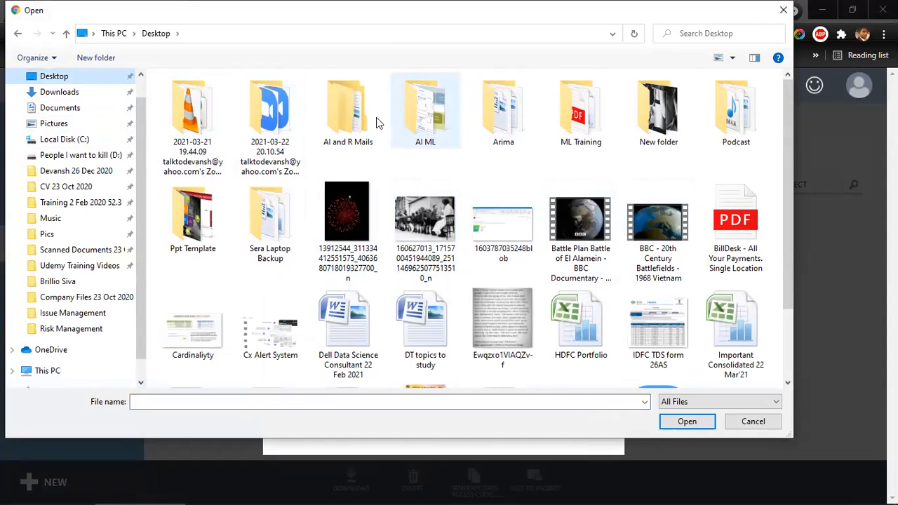
{"action": "double_click", "coordinate": [586, 113]}
{"action": "left_click", "coordinate": [184, 125]}
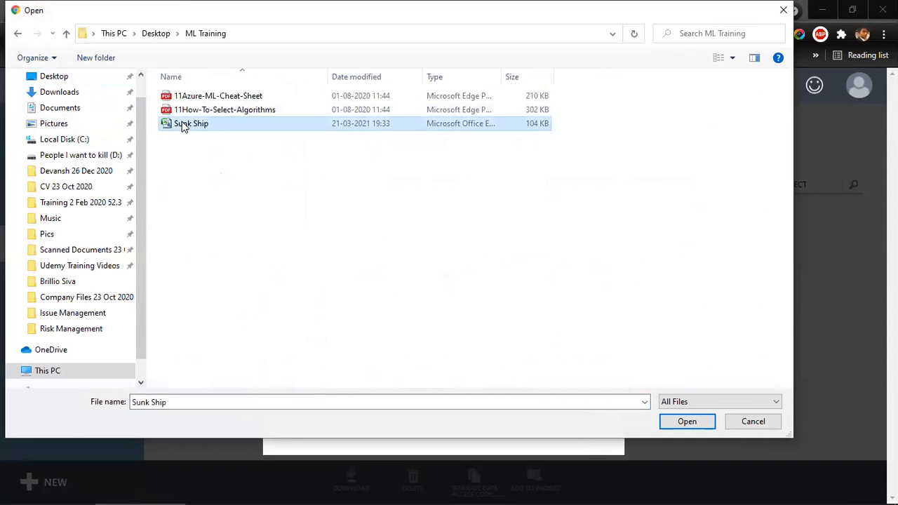
{"action": "double_click", "coordinate": [184, 125]}
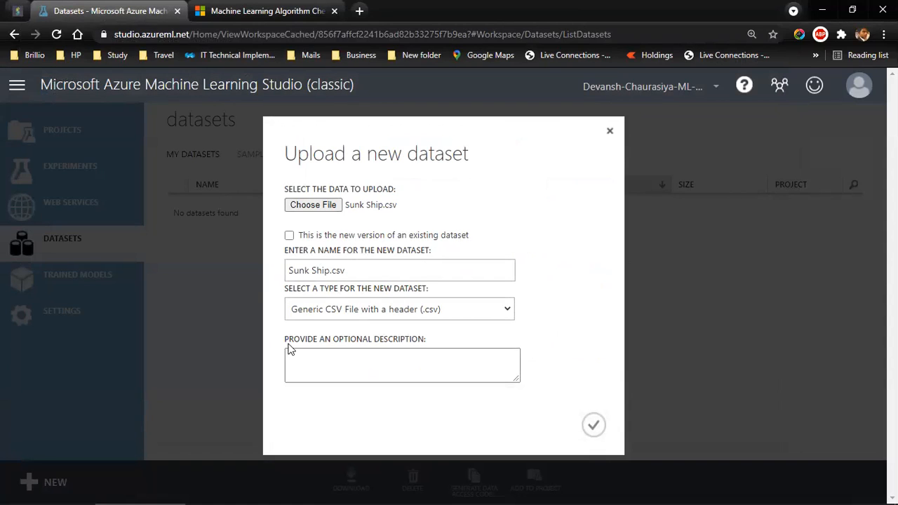
Step: Describe the new dataset as "Complete Data set" and upload it
{"action": "left_click_drag", "start_coordinate": [286, 343], "coordinate": [412, 356]}
{"action": "left_click", "coordinate": [399, 358]}
{"action": "type", "text": "Complete Datas"}
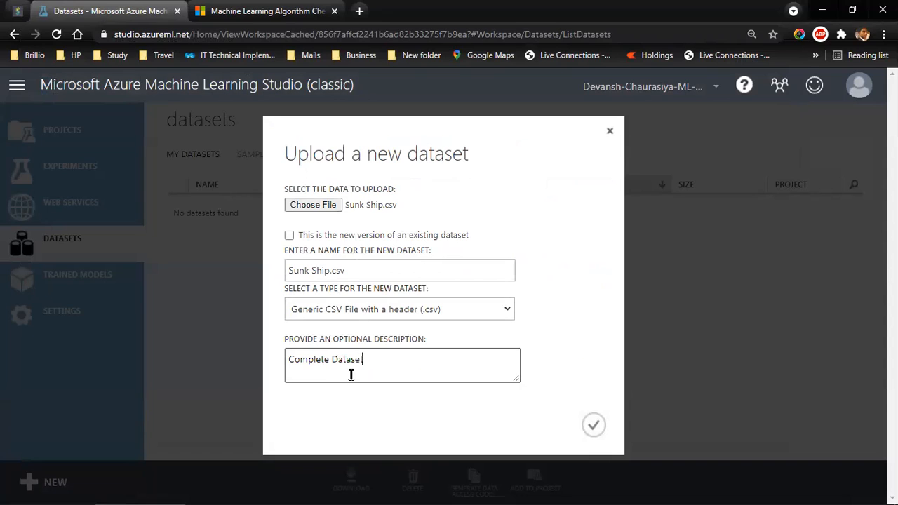
{"action": "type", "text": "et"}
{"action": "left_click", "coordinate": [351, 374]}
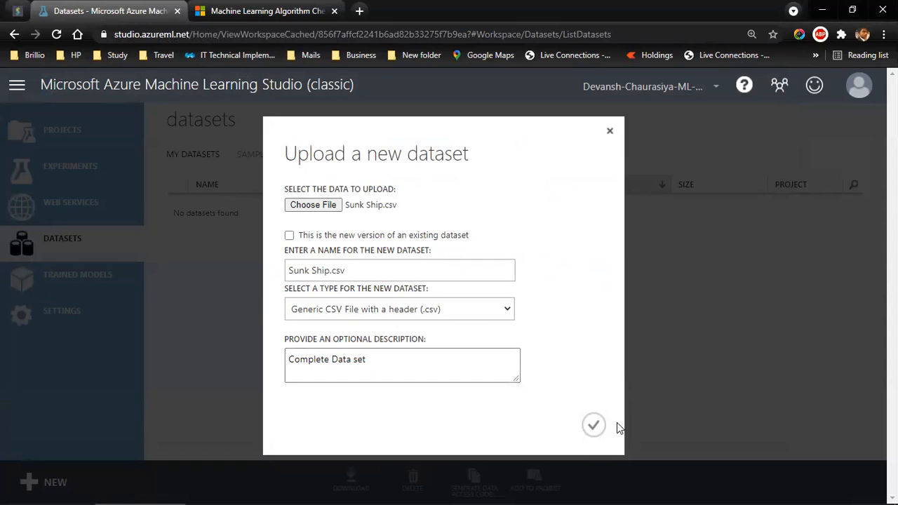
{"action": "left_click", "coordinate": [593, 425]}
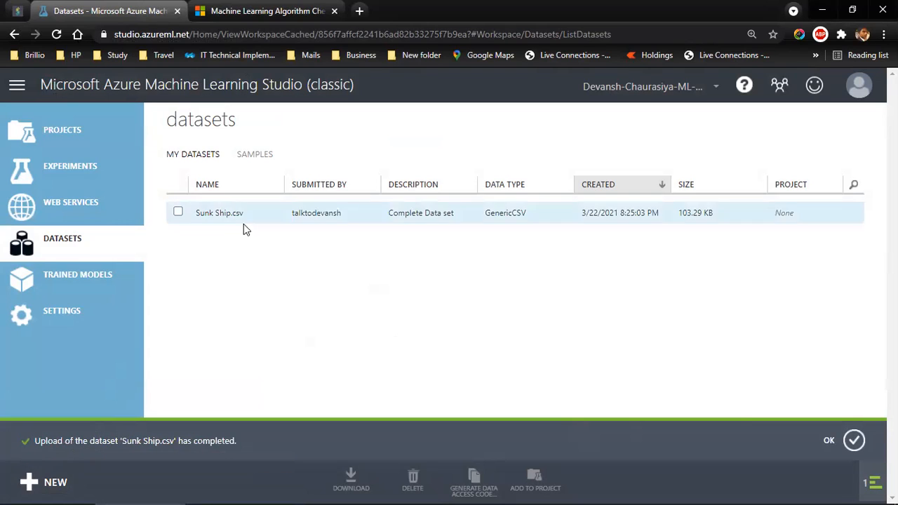
Step: Add the Sunk Ship.csv dataset to the project "Supervised Classification ML Model - Sunk Ship" and dismiss the completed notifications
{"action": "left_click", "coordinate": [179, 213]}
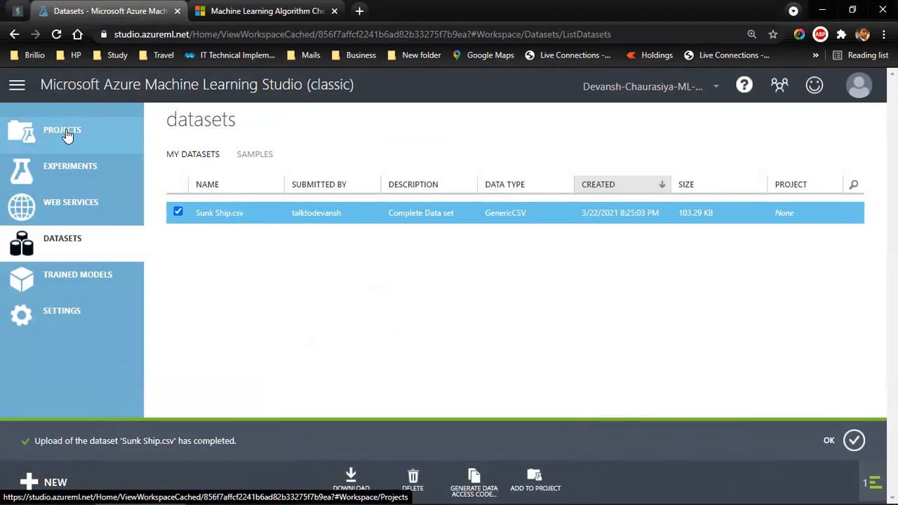
{"action": "left_click", "coordinate": [534, 480]}
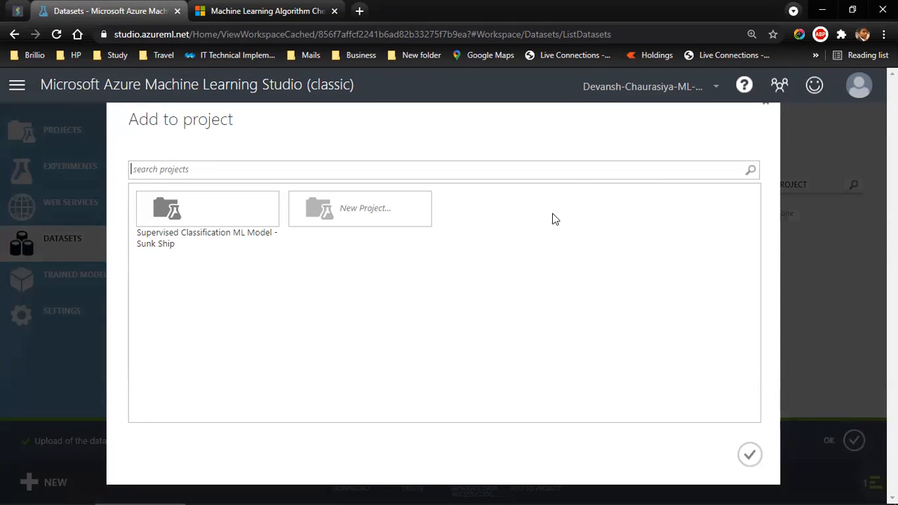
{"action": "left_click", "coordinate": [175, 218]}
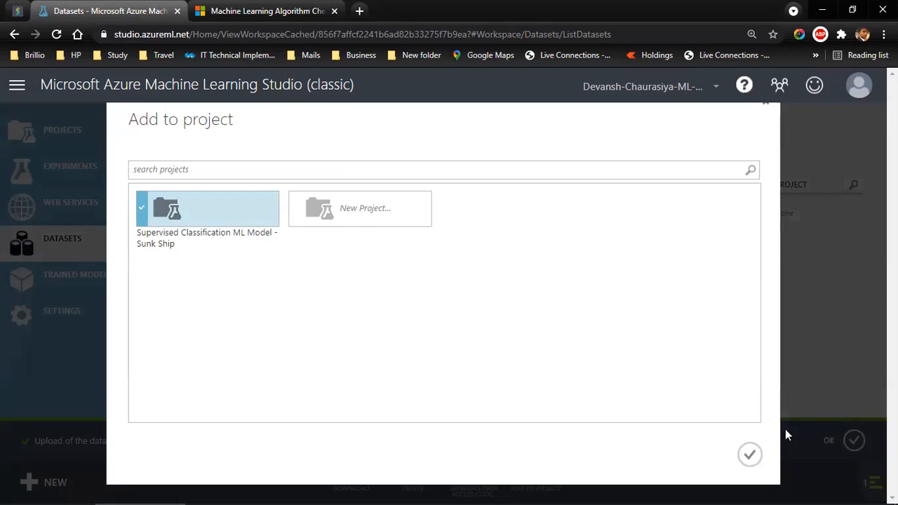
{"action": "left_click", "coordinate": [750, 456]}
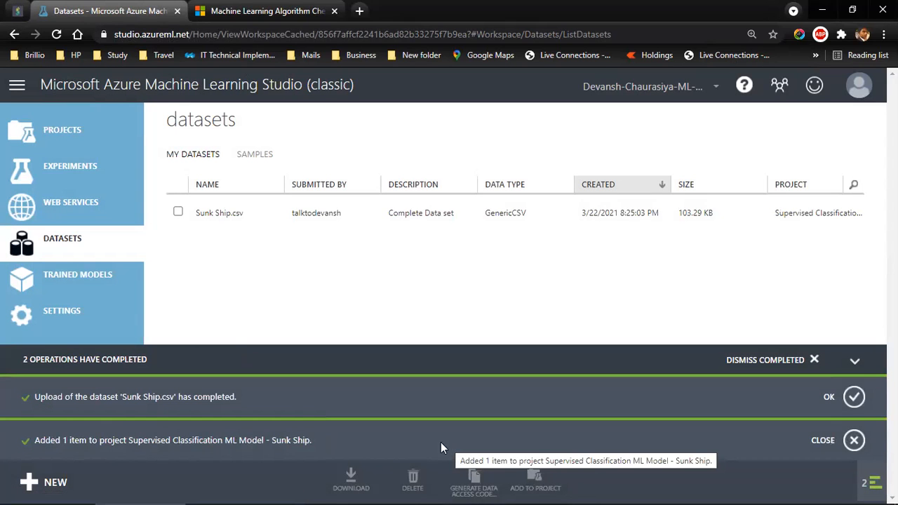
{"action": "left_click_drag", "start_coordinate": [46, 441], "coordinate": [305, 444]}
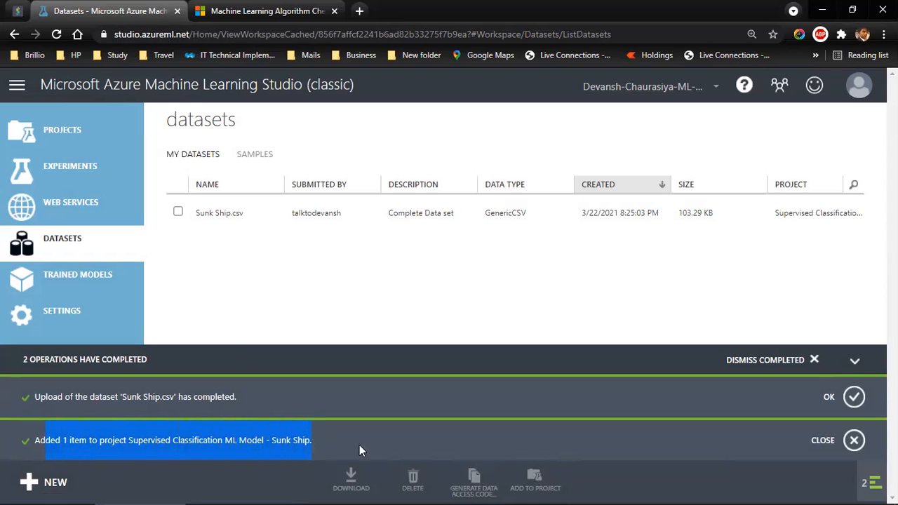
{"action": "left_click", "coordinate": [828, 441]}
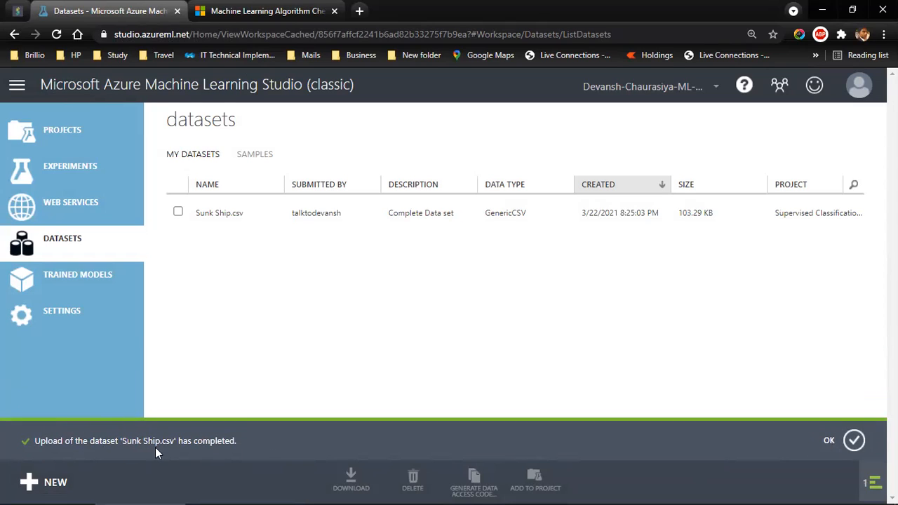
{"action": "left_click", "coordinate": [827, 441]}
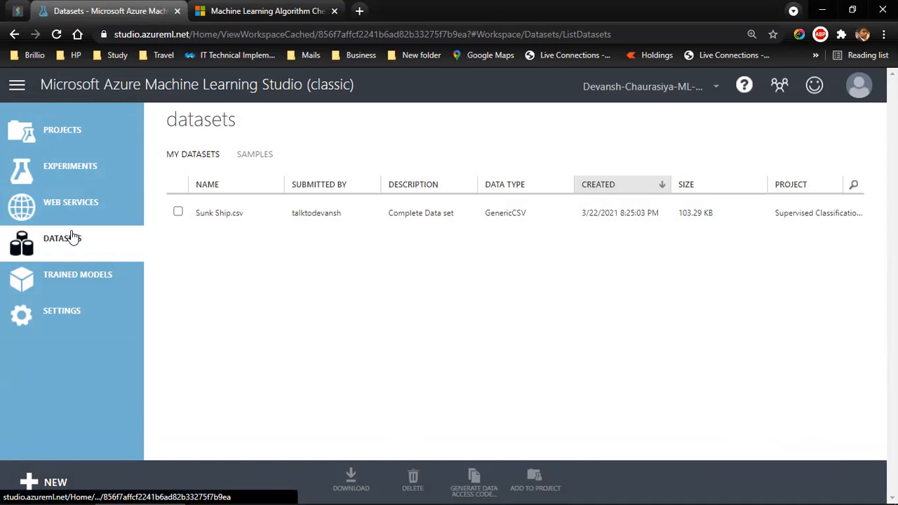
{"action": "left_click", "coordinate": [80, 164]}
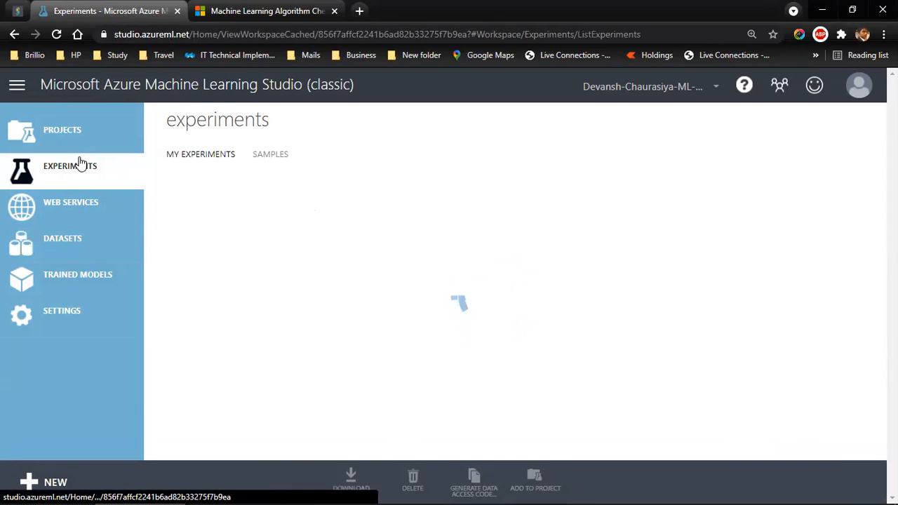
{"action": "left_click", "coordinate": [64, 243]}
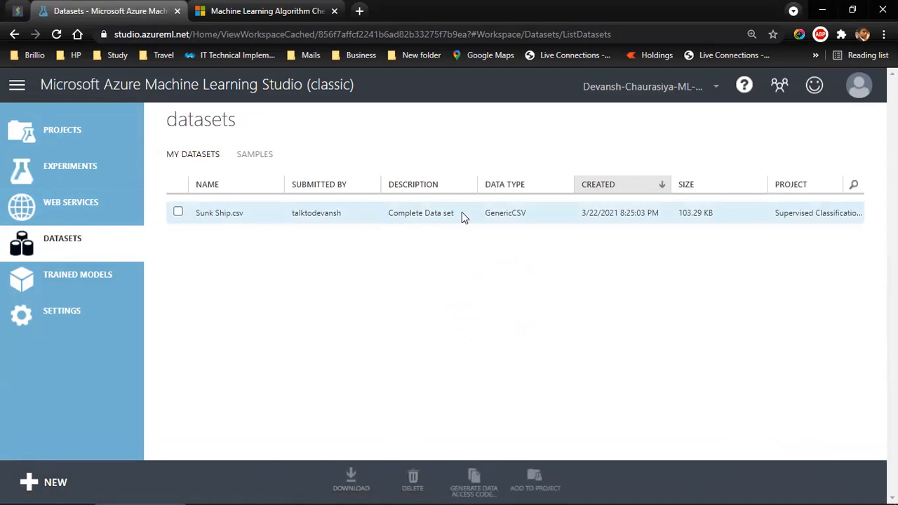
{"action": "left_click", "coordinate": [178, 212]}
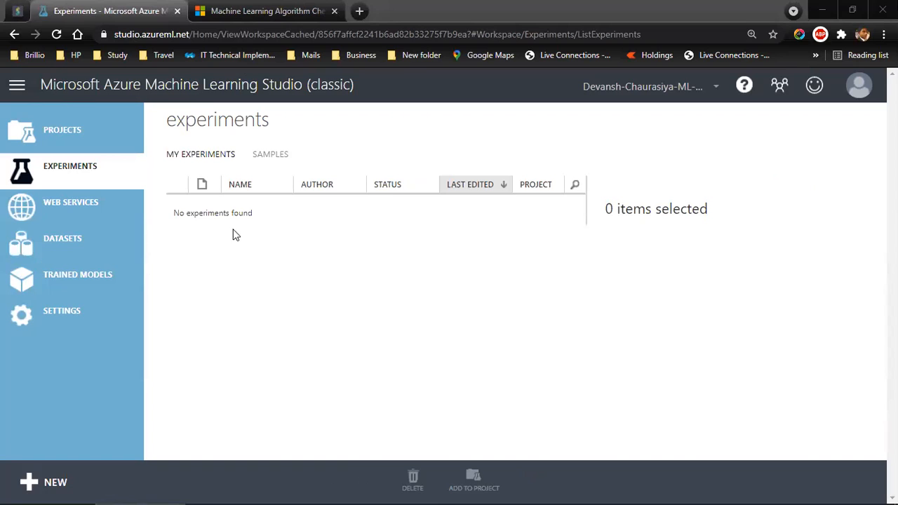
Step: Create a new blank experiment
{"action": "left_click", "coordinate": [72, 171]}
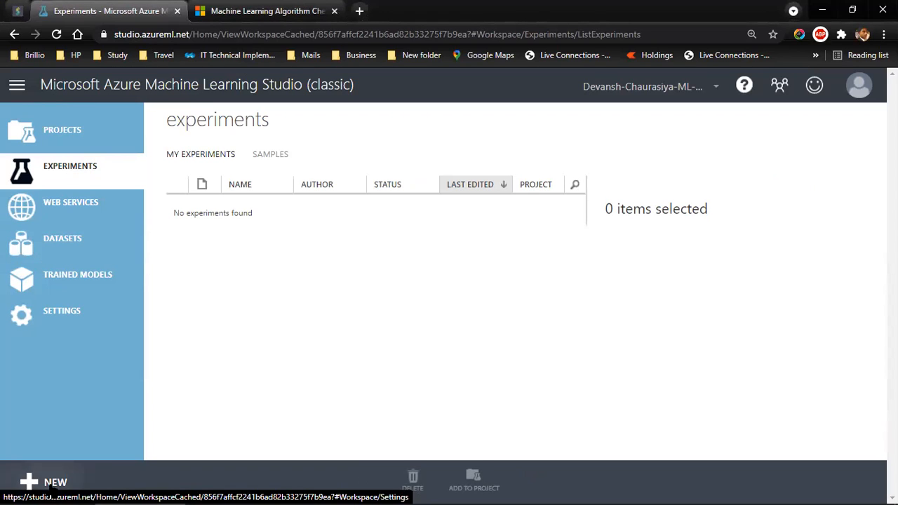
{"action": "left_click", "coordinate": [30, 482]}
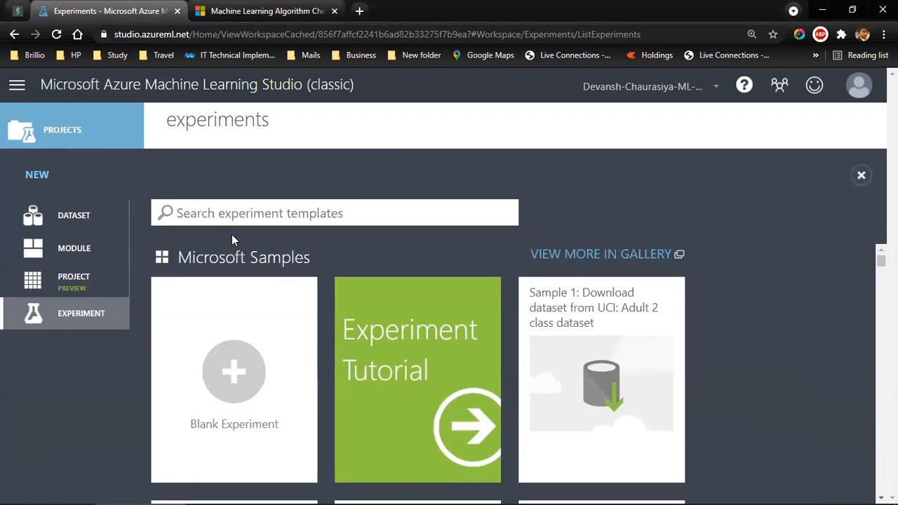
{"action": "left_click", "coordinate": [235, 373]}
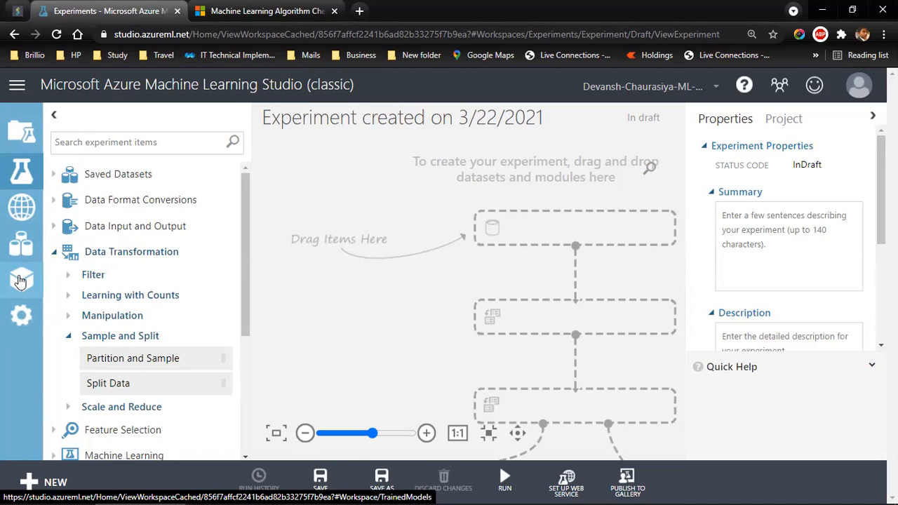
Step: Place the saved dataset Sunk Ship.csv from My Datasets on the experiment canvas
{"action": "left_click", "coordinate": [54, 175]}
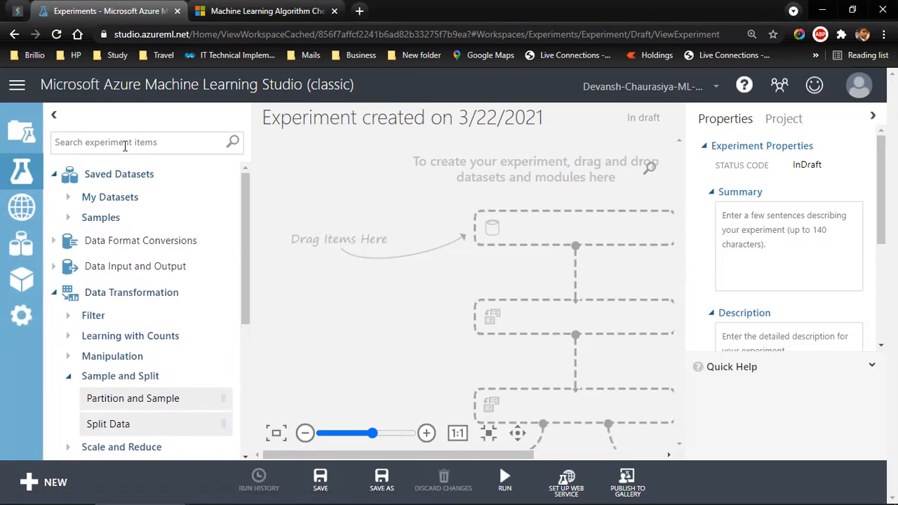
{"action": "left_click", "coordinate": [68, 197]}
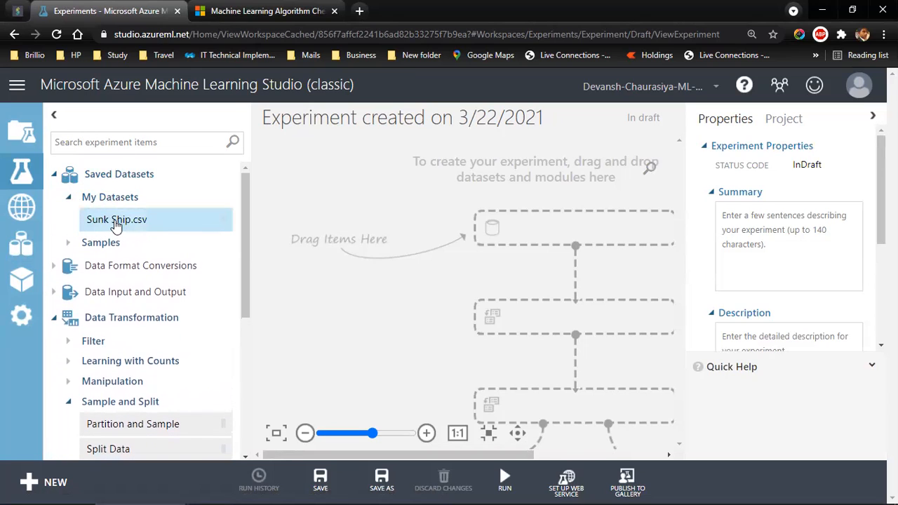
{"action": "left_click", "coordinate": [119, 221]}
{"action": "left_click_drag", "start_coordinate": [229, 224], "coordinate": [555, 224]}
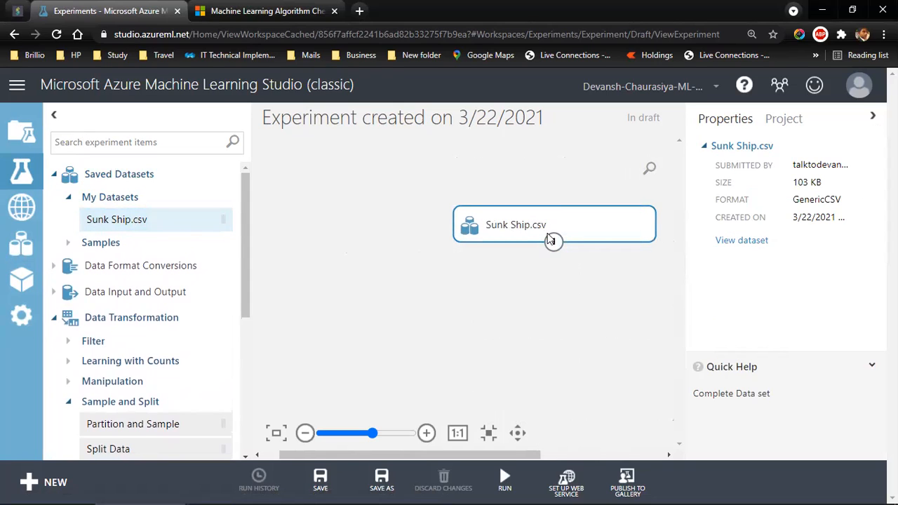
Step: Visualize the Sunk Ship.csv dataset and look through the pclass, survived, sex, age and Siblings columns
{"action": "right_click", "coordinate": [553, 241]}
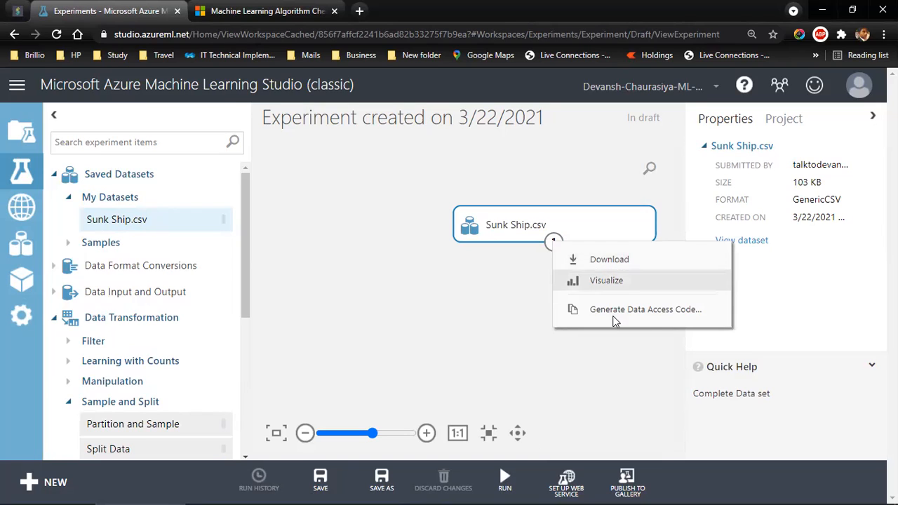
{"action": "left_click", "coordinate": [572, 285]}
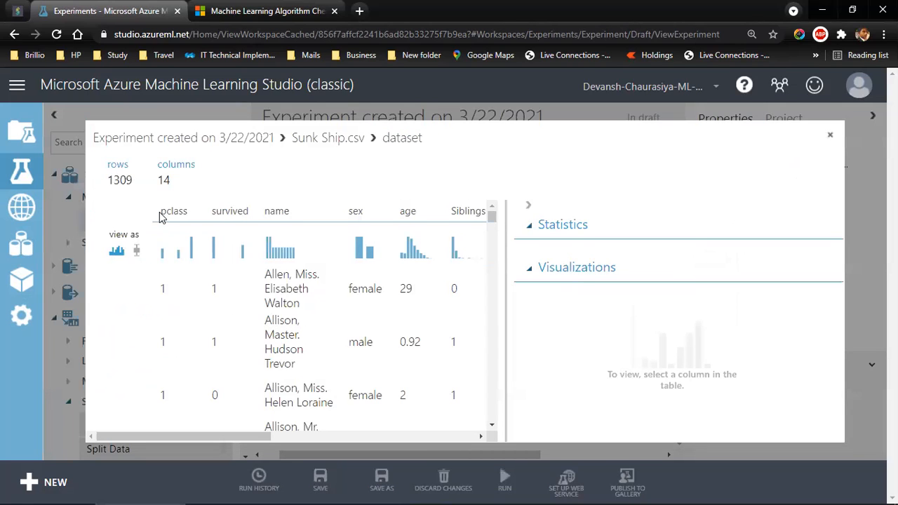
{"action": "left_click_drag", "start_coordinate": [162, 210], "coordinate": [186, 212]}
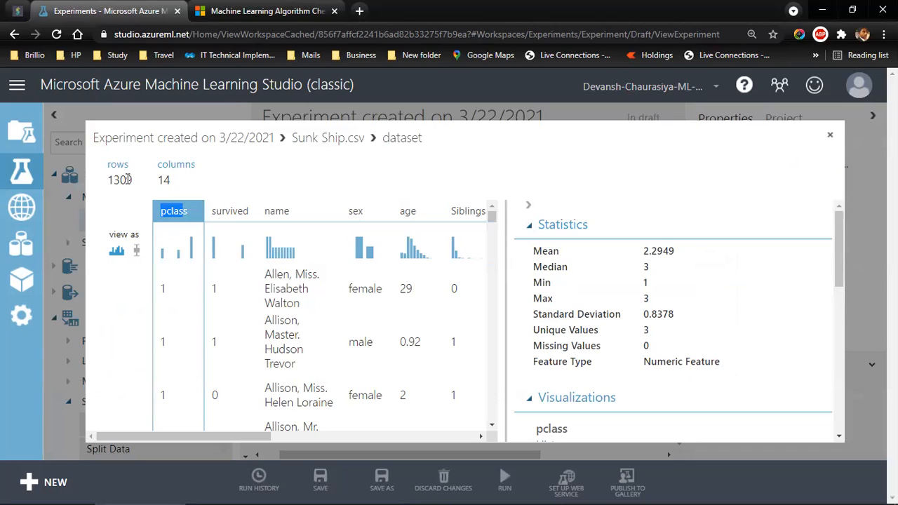
{"action": "left_click", "coordinate": [204, 205]}
{"action": "left_click", "coordinate": [235, 211]}
{"action": "left_click", "coordinate": [354, 212]}
{"action": "left_click", "coordinate": [408, 212]}
{"action": "left_click", "coordinate": [468, 212]}
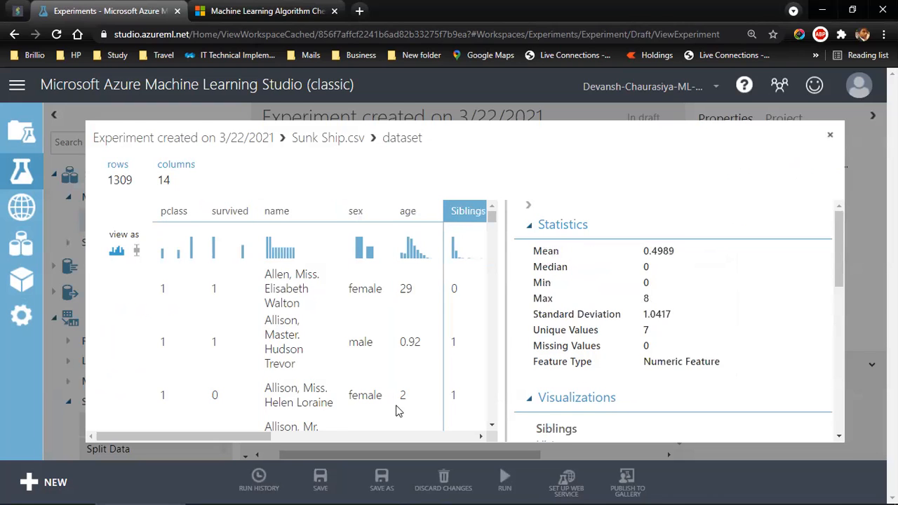
{"action": "mouse_move", "coordinate": [253, 435]}
{"action": "left_mouse_down"}
{"action": "mouse_move", "coordinate": [487, 446]}
{"action": "mouse_move", "coordinate": [238, 427]}
{"action": "left_mouse_up"}
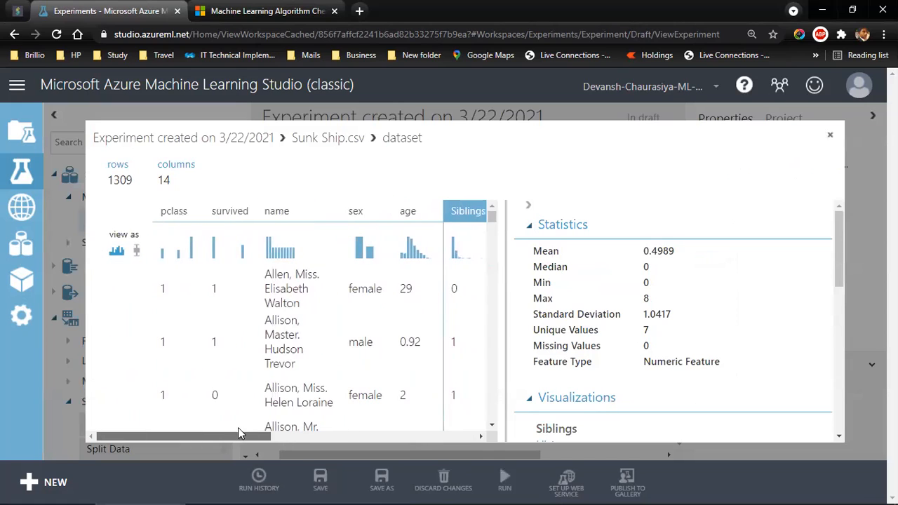
Step: Examine the statistics and feature type of the pclass and survived columns
{"action": "left_click", "coordinate": [169, 212]}
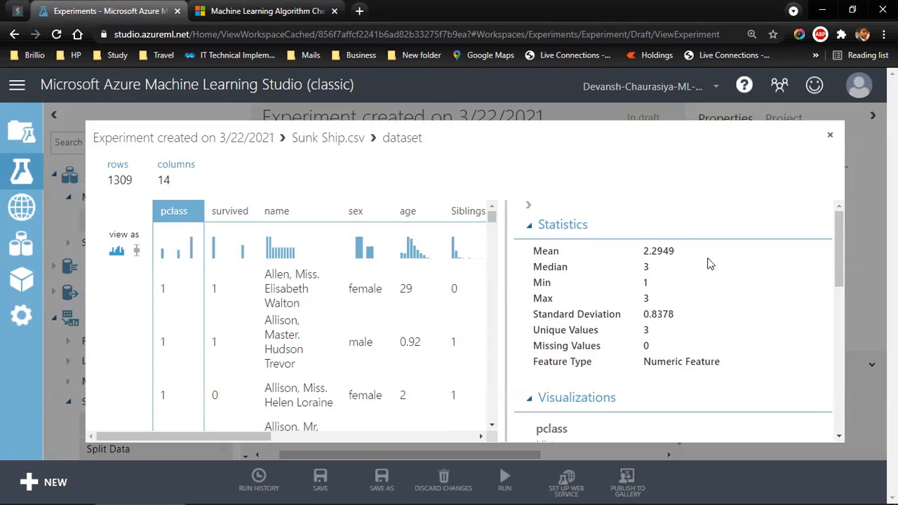
{"action": "double_click", "coordinate": [658, 251]}
{"action": "left_click", "coordinate": [652, 269]}
{"action": "left_click_drag", "start_coordinate": [642, 365], "coordinate": [738, 366]}
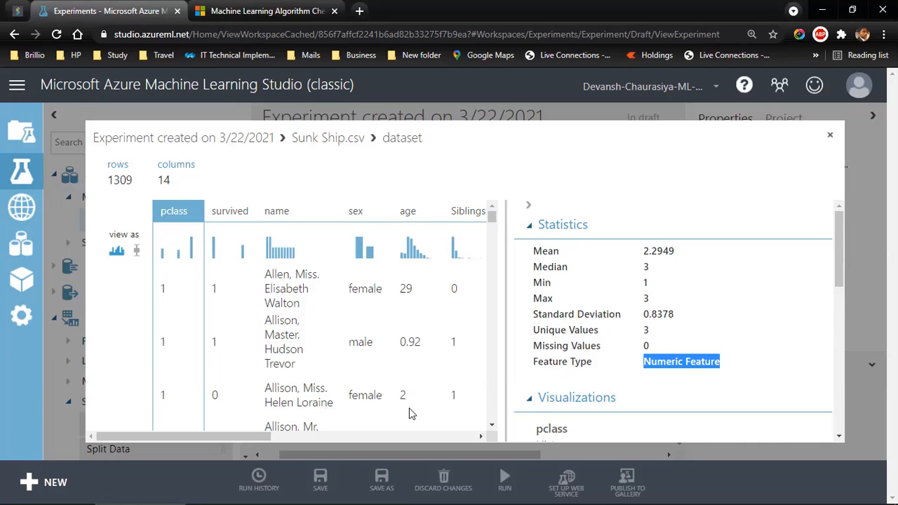
{"action": "left_click", "coordinate": [228, 212]}
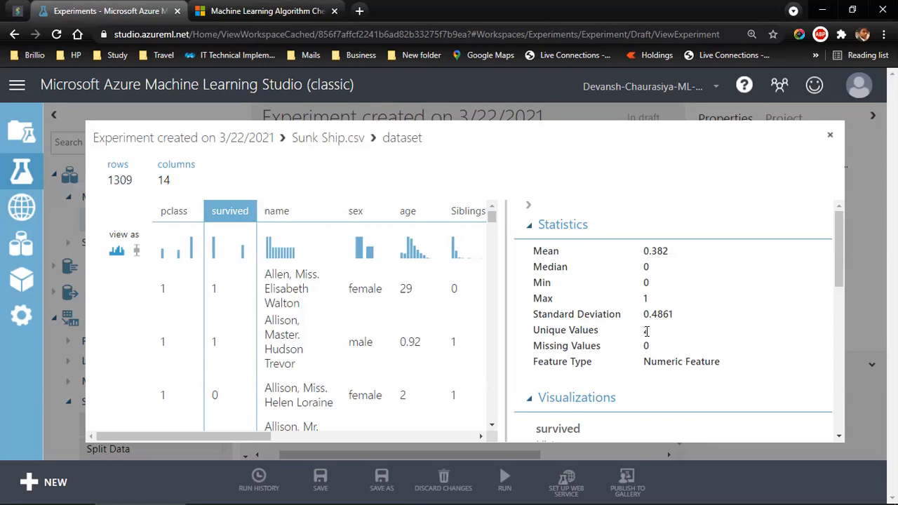
{"action": "left_click_drag", "start_coordinate": [652, 362], "coordinate": [715, 362]}
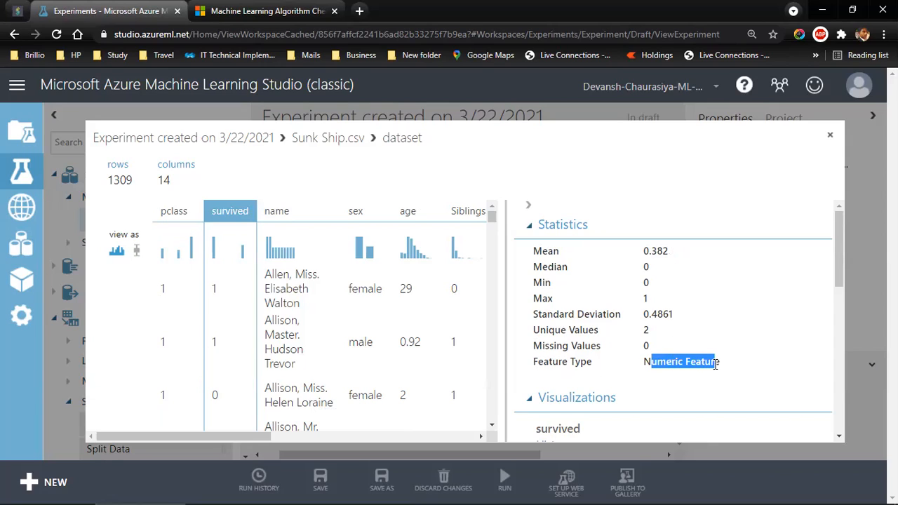
Step: Examine the statistics and feature type of the name, sex and age columns
{"action": "left_click", "coordinate": [283, 211]}
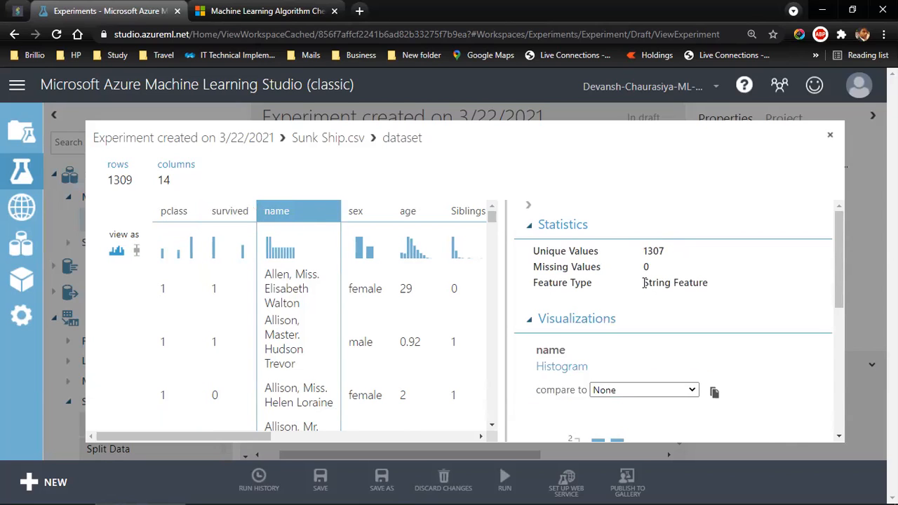
{"action": "left_click_drag", "start_coordinate": [643, 282], "coordinate": [725, 289]}
{"action": "left_click", "coordinate": [367, 212]}
{"action": "left_click_drag", "start_coordinate": [644, 282], "coordinate": [708, 283]}
{"action": "left_click", "coordinate": [407, 211]}
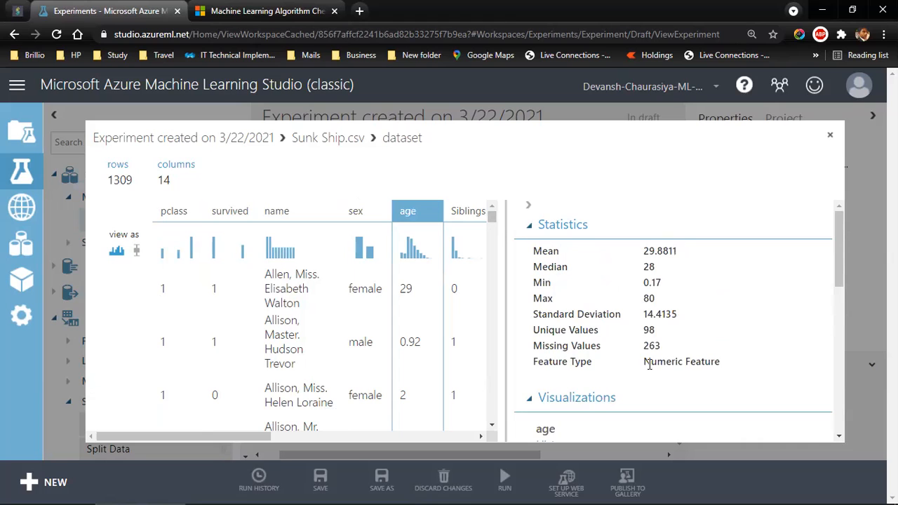
{"action": "left_click_drag", "start_coordinate": [649, 363], "coordinate": [757, 369]}
Step: Examine the statistics of the Siblings and Parents columns and look through the Parents values across the rows
{"action": "left_click_drag", "start_coordinate": [266, 436], "coordinate": [355, 436]}
{"action": "left_click", "coordinate": [268, 211]}
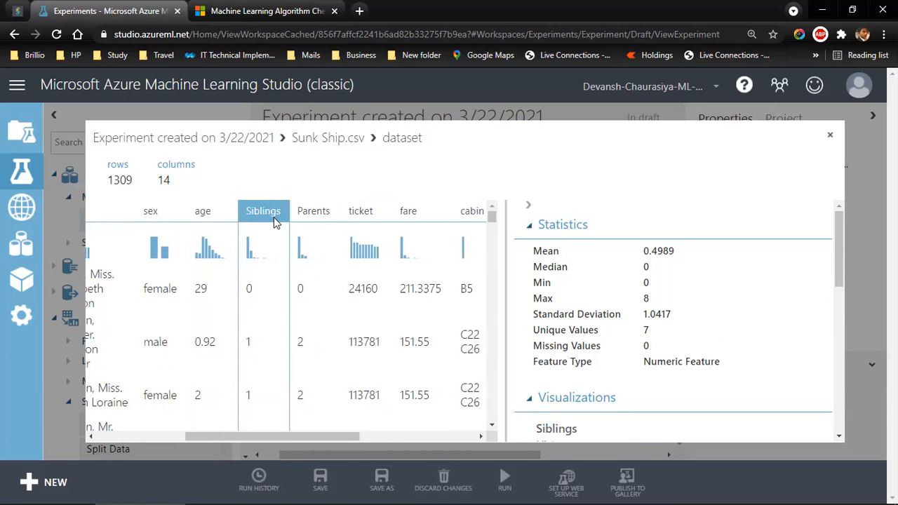
{"action": "left_click", "coordinate": [320, 213]}
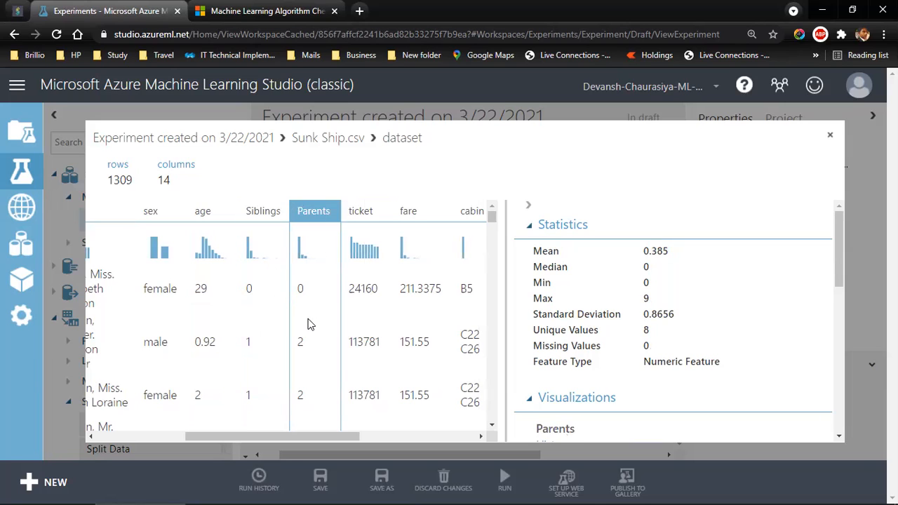
{"action": "scroll", "coordinate": [310, 324], "scroll_direction": "down", "scroll_amount": 3}
{"action": "scroll", "coordinate": [312, 325], "scroll_direction": "down", "scroll_amount": 6}
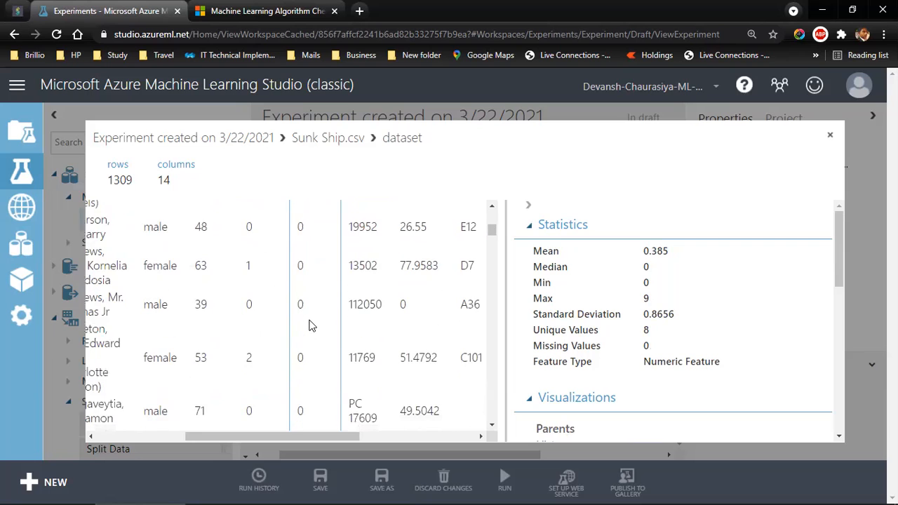
{"action": "scroll", "coordinate": [311, 325], "scroll_direction": "down", "scroll_amount": 8}
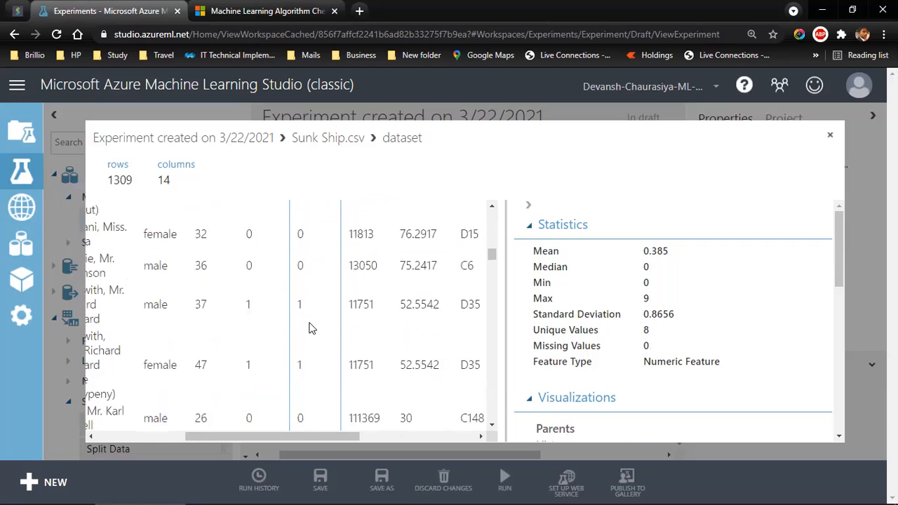
{"action": "scroll", "coordinate": [311, 328], "scroll_direction": "down", "scroll_amount": 10}
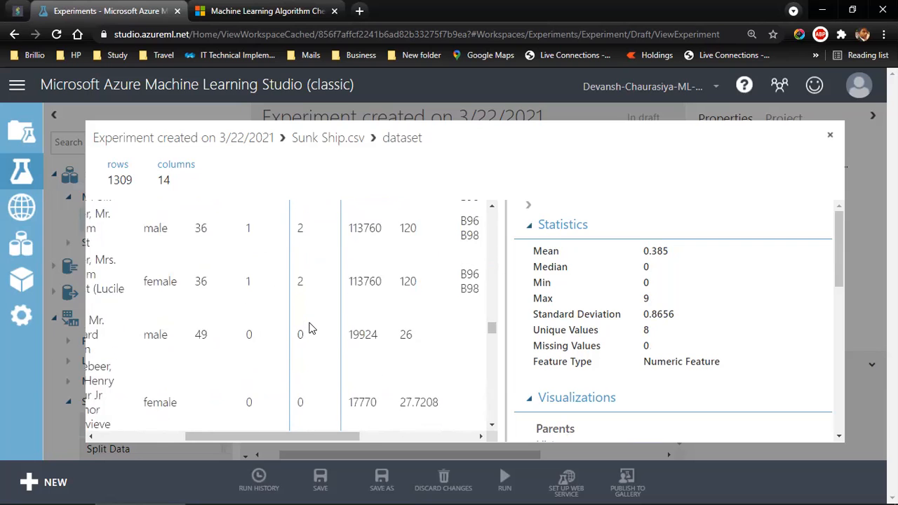
{"action": "scroll", "coordinate": [311, 328], "scroll_direction": "down", "scroll_amount": 3}
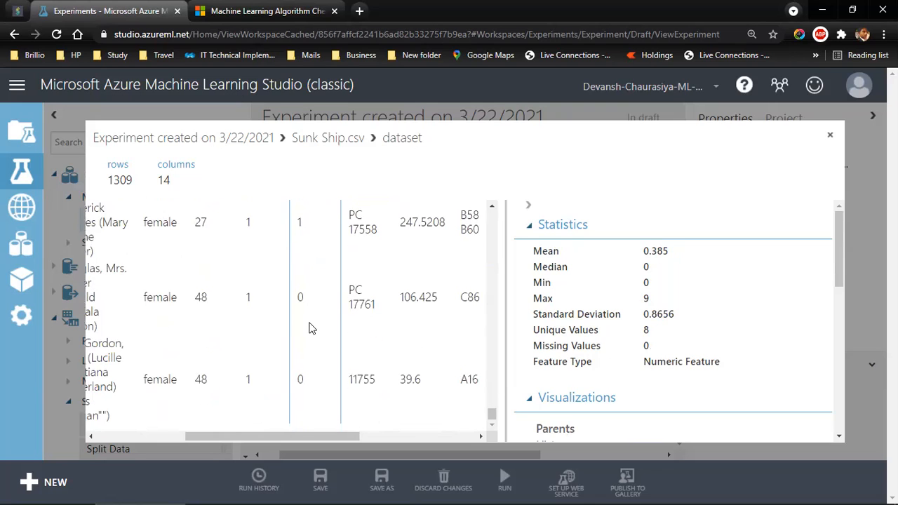
{"action": "scroll", "coordinate": [312, 328], "scroll_direction": "up", "scroll_amount": 15}
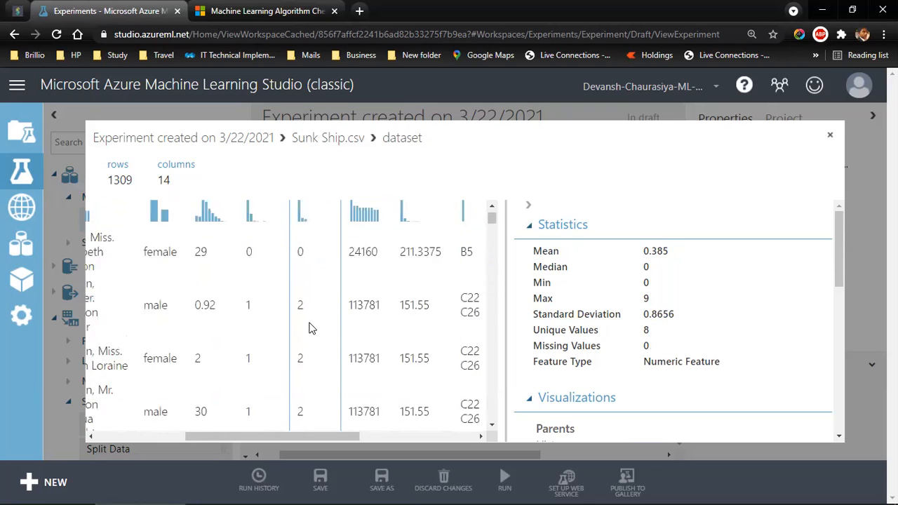
{"action": "scroll", "coordinate": [312, 327], "scroll_direction": "up", "scroll_amount": 1}
Step: Check the feature type of the ticket column and look through its values
{"action": "left_click", "coordinate": [363, 212]}
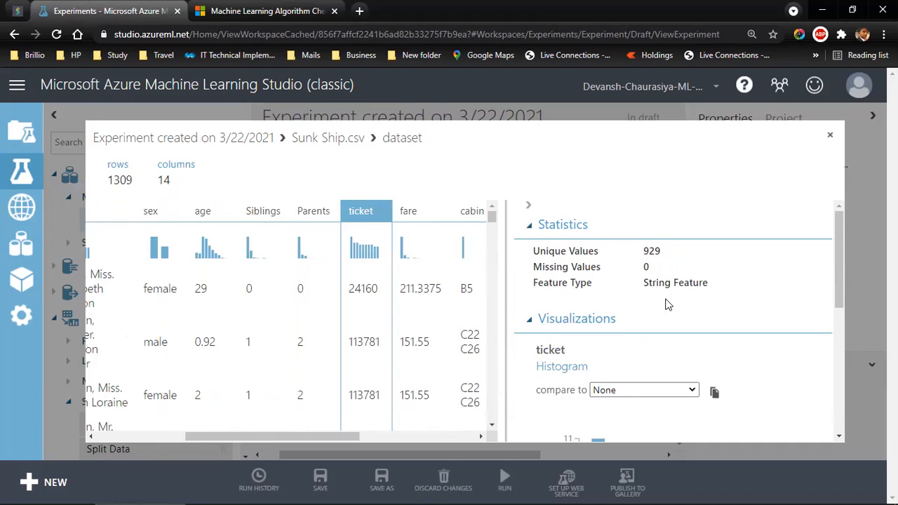
{"action": "left_click_drag", "start_coordinate": [709, 283], "coordinate": [648, 276]}
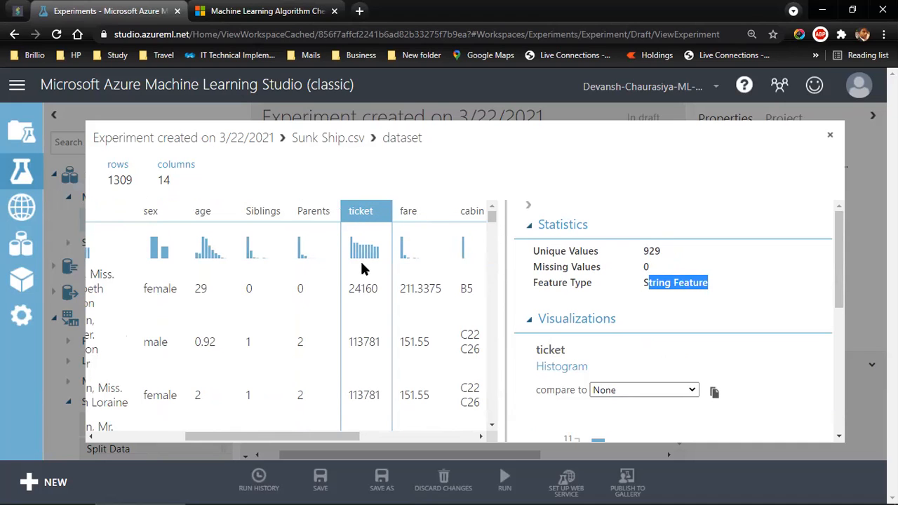
{"action": "scroll", "coordinate": [361, 270], "scroll_direction": "down", "scroll_amount": 8}
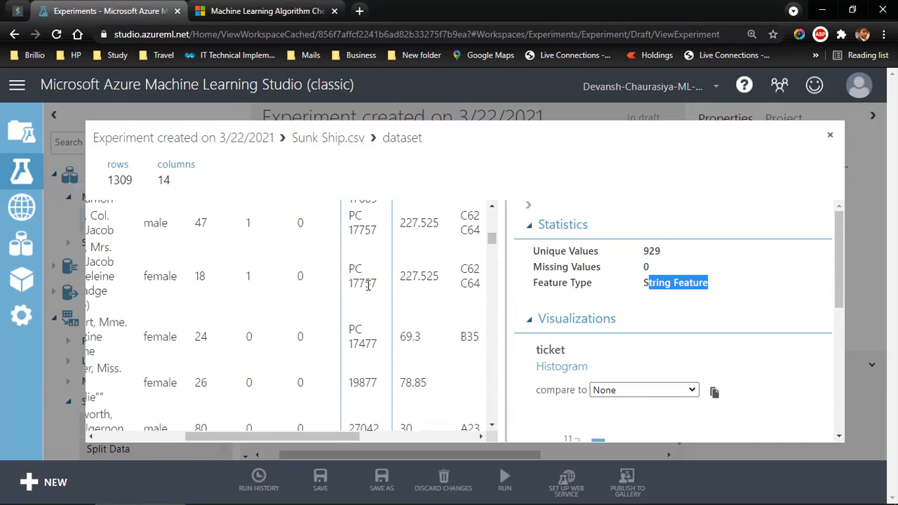
{"action": "scroll", "coordinate": [370, 287], "scroll_direction": "up", "scroll_amount": 8}
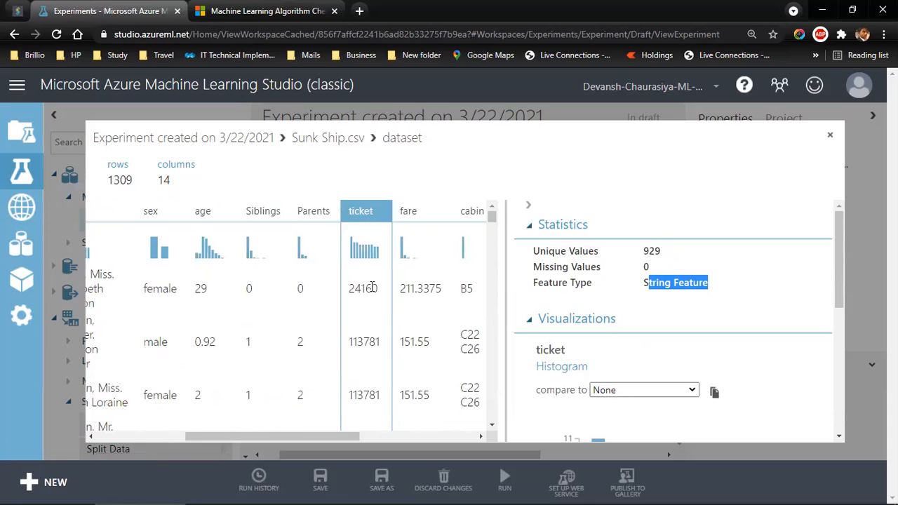
Step: Examine the statistics of the fare, cabin and embarked columns, including the unique and missing values of embarked
{"action": "left_click", "coordinate": [420, 215]}
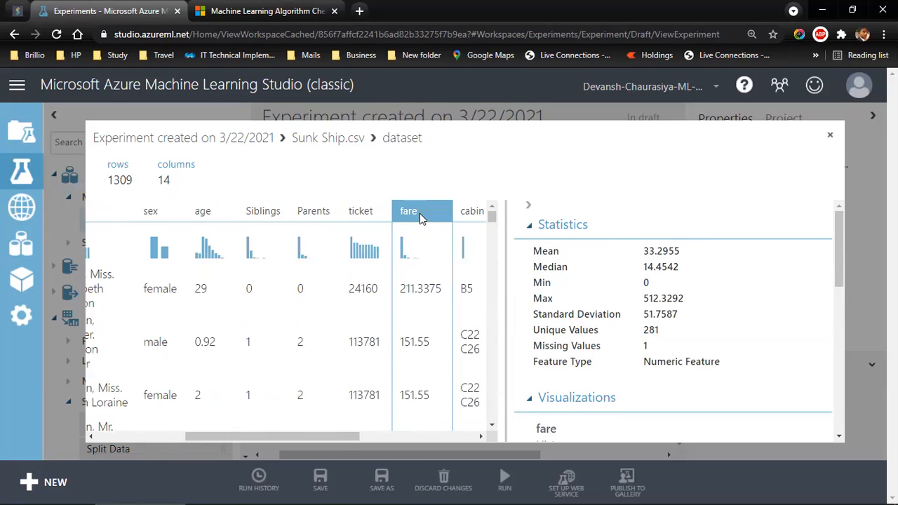
{"action": "left_click_drag", "start_coordinate": [354, 439], "coordinate": [425, 440]}
{"action": "left_click", "coordinate": [313, 213]}
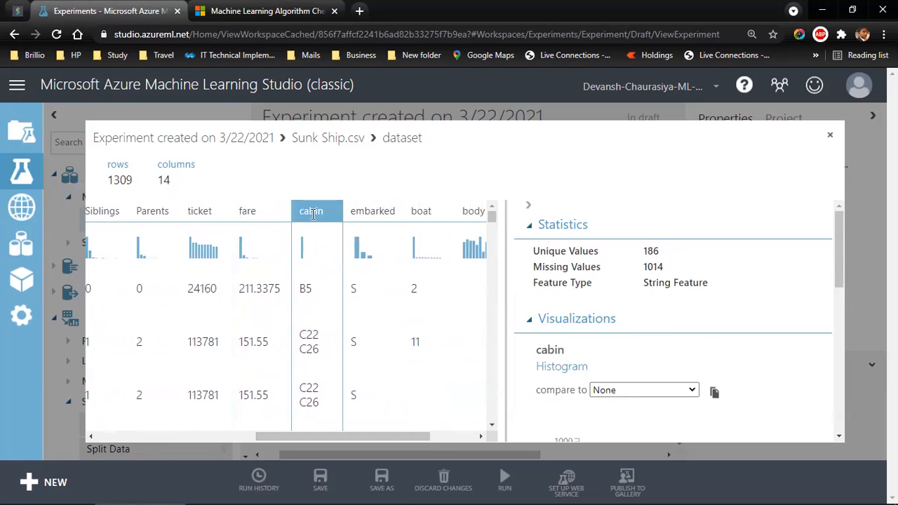
{"action": "left_click", "coordinate": [371, 210]}
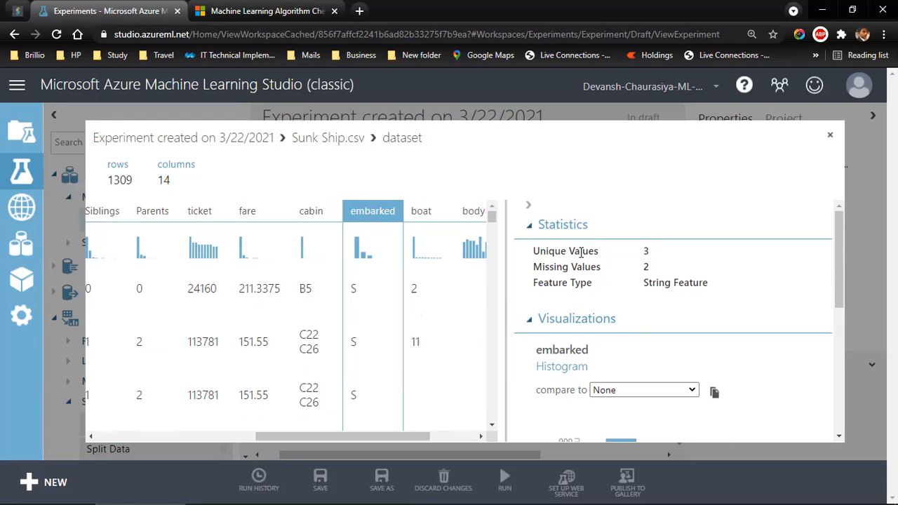
{"action": "double_click", "coordinate": [645, 251]}
{"action": "left_click_drag", "start_coordinate": [536, 267], "coordinate": [650, 268]}
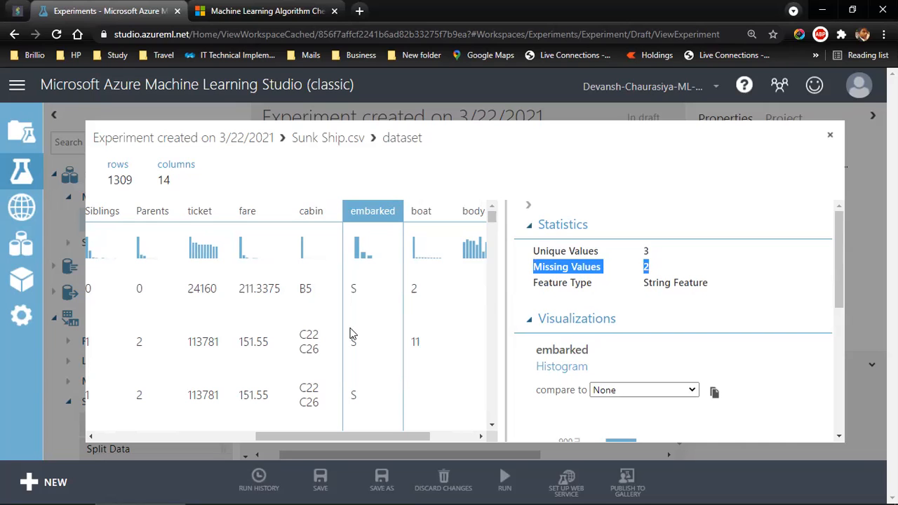
Step: Examine the statistics of the boat, body and home.dest columns and look through the body values
{"action": "left_click", "coordinate": [426, 208]}
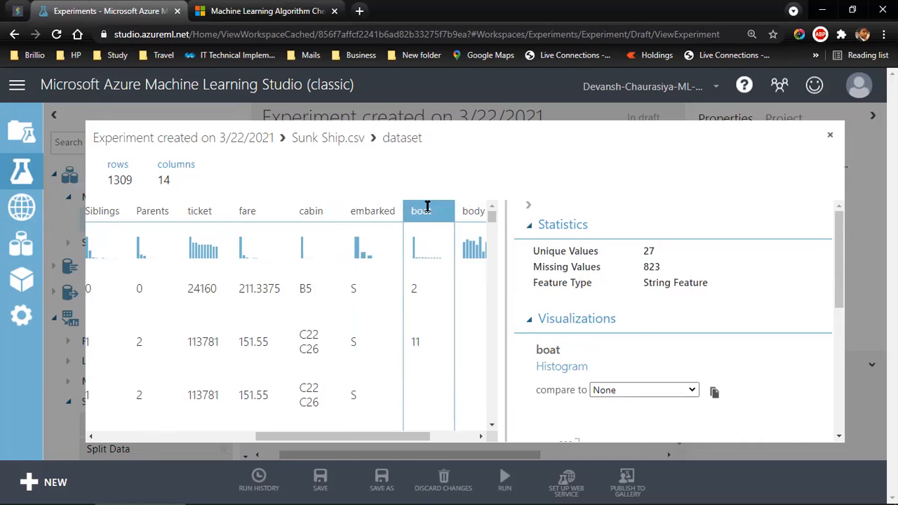
{"action": "left_click_drag", "start_coordinate": [405, 433], "coordinate": [455, 434]}
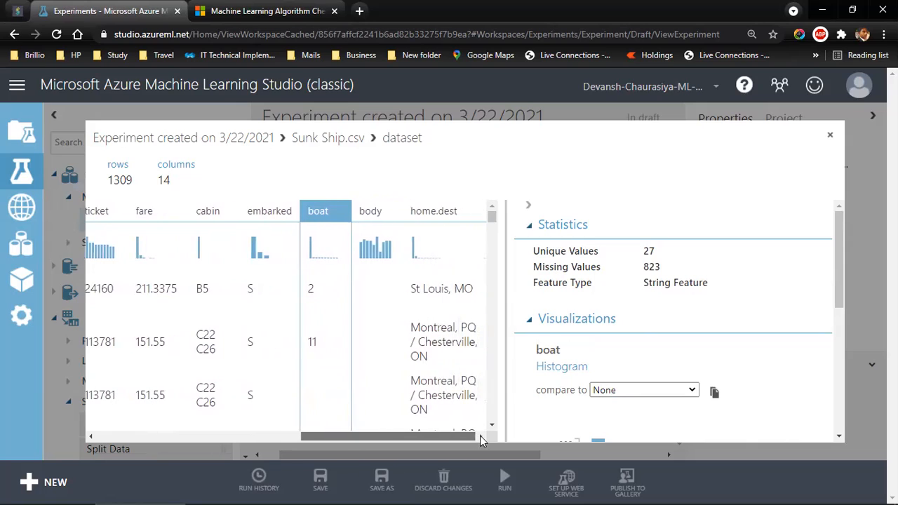
{"action": "left_click", "coordinate": [371, 209]}
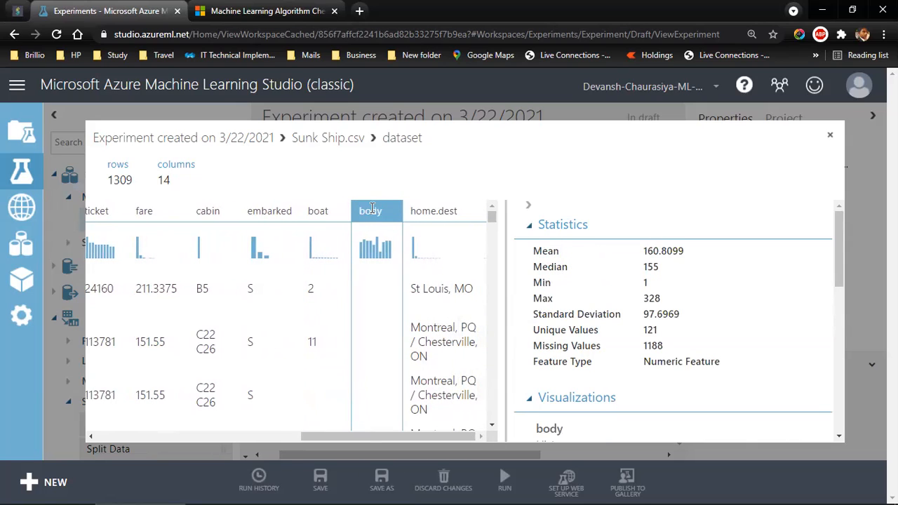
{"action": "left_click", "coordinate": [445, 209]}
{"action": "left_click", "coordinate": [384, 208]}
{"action": "scroll", "coordinate": [366, 317], "scroll_direction": "down", "scroll_amount": 5}
{"action": "scroll", "coordinate": [365, 317], "scroll_direction": "down", "scroll_amount": 10}
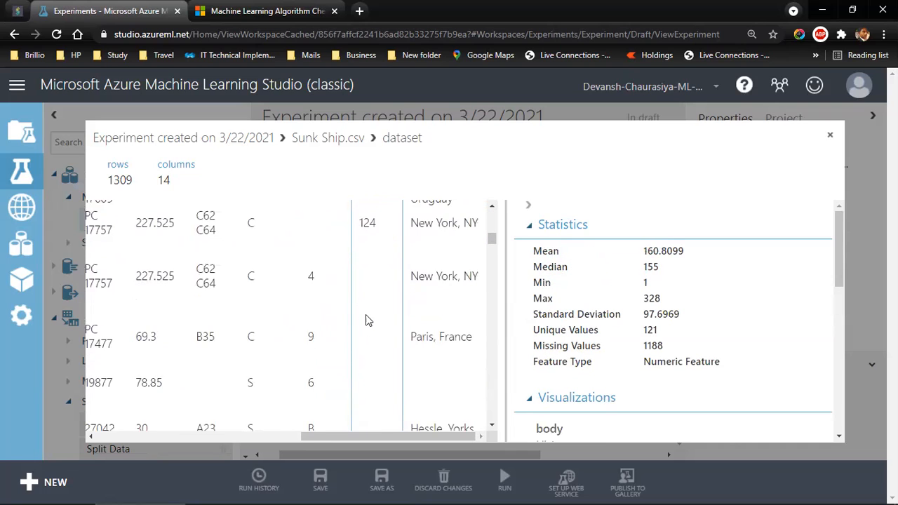
{"action": "scroll", "coordinate": [365, 317], "scroll_direction": "up", "scroll_amount": 15}
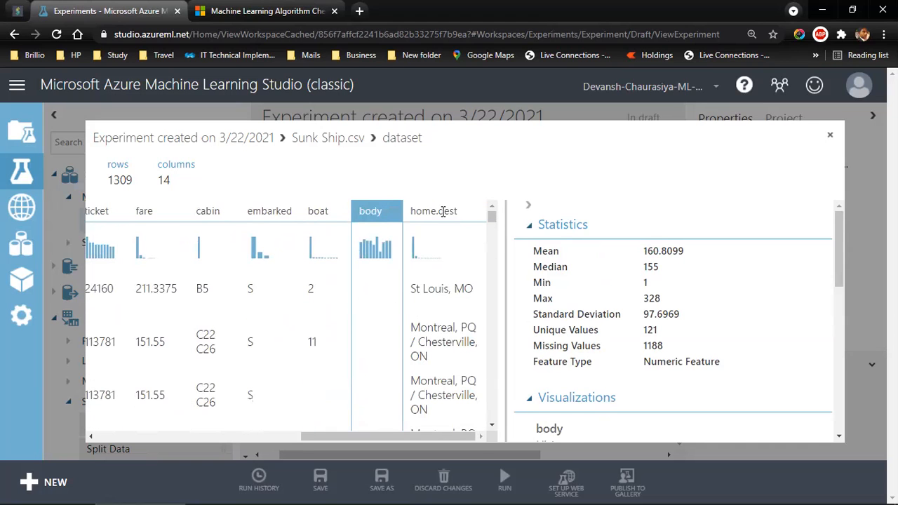
{"action": "left_click", "coordinate": [440, 258]}
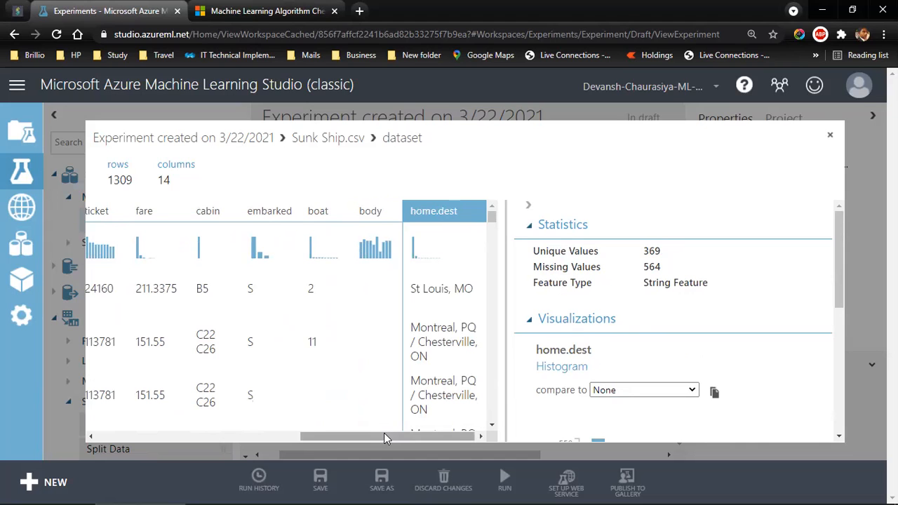
Step: Review the statistics of the pclass, survived, name and sex columns again, and close the dataset visualization
{"action": "left_click_drag", "start_coordinate": [384, 436], "coordinate": [171, 436]}
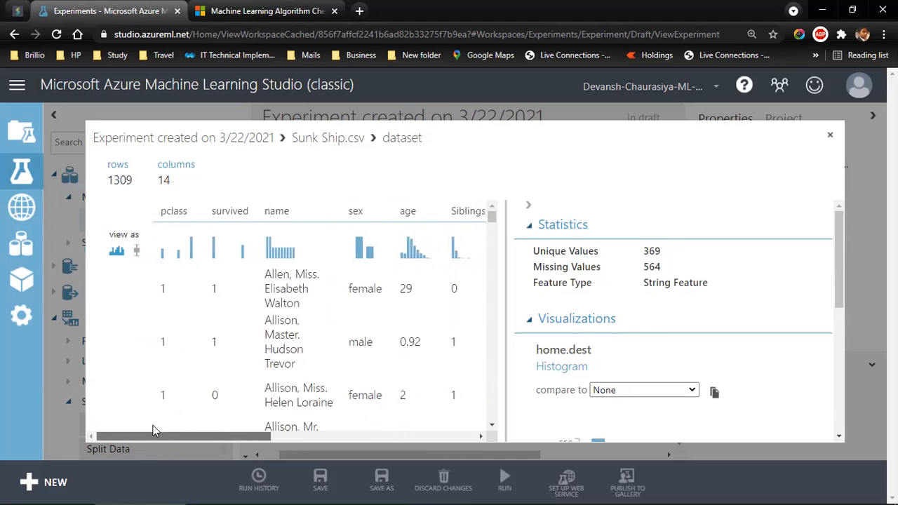
{"action": "left_click", "coordinate": [175, 212]}
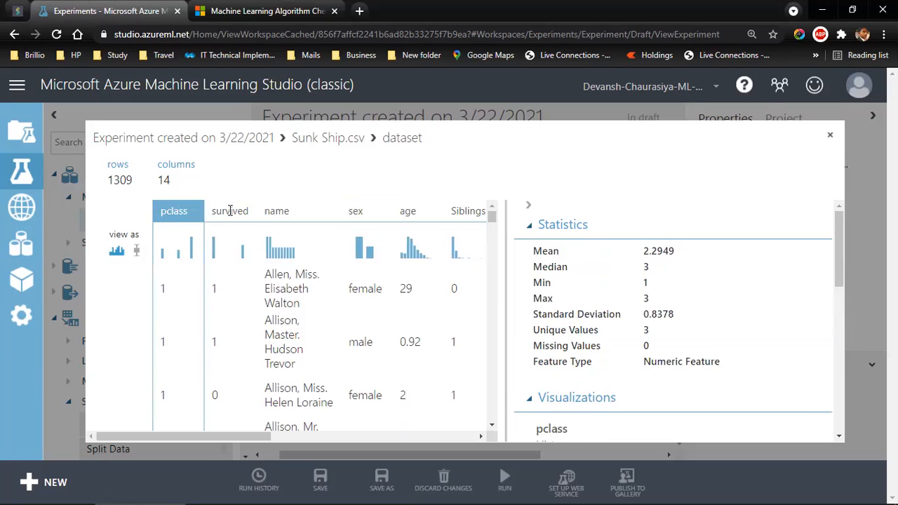
{"action": "left_click", "coordinate": [233, 211]}
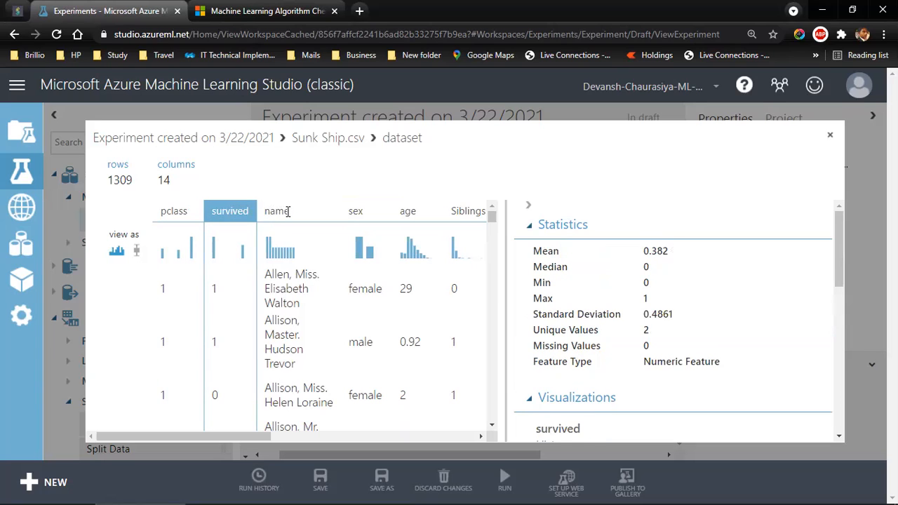
{"action": "left_click", "coordinate": [287, 211]}
{"action": "left_click", "coordinate": [358, 212]}
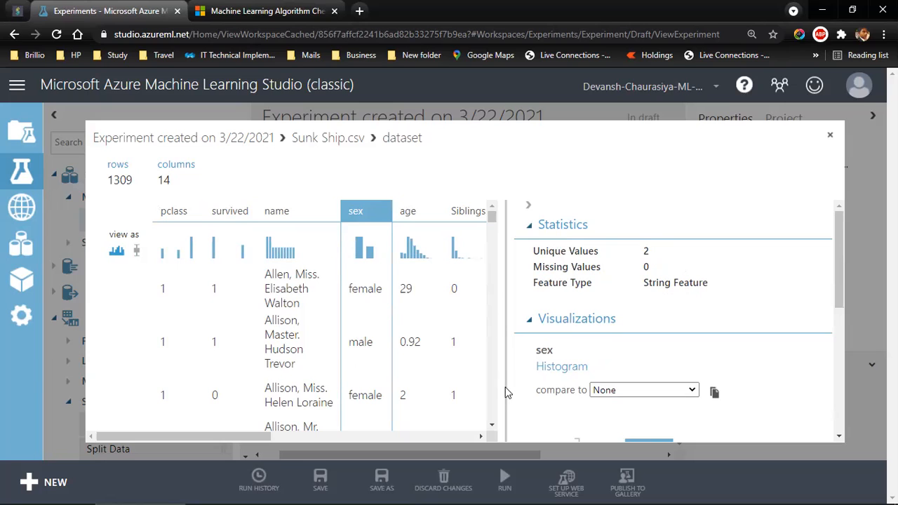
{"action": "left_click", "coordinate": [829, 137]}
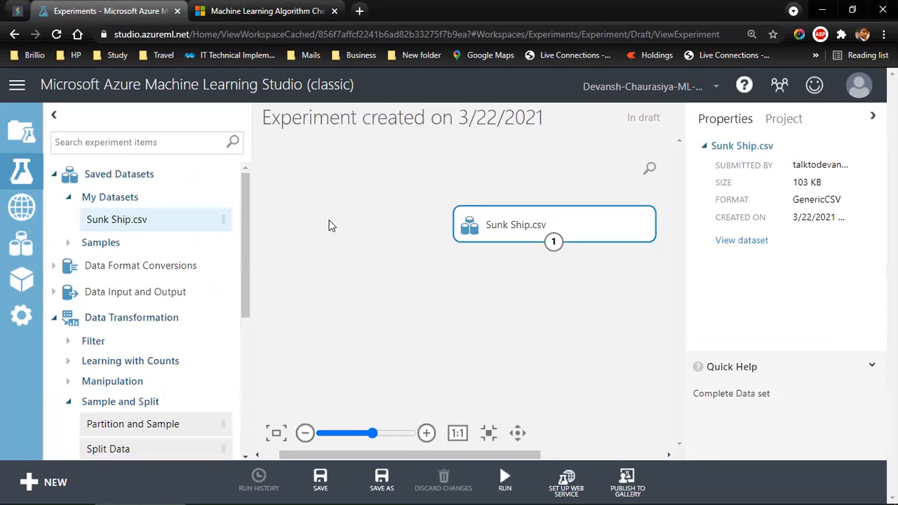
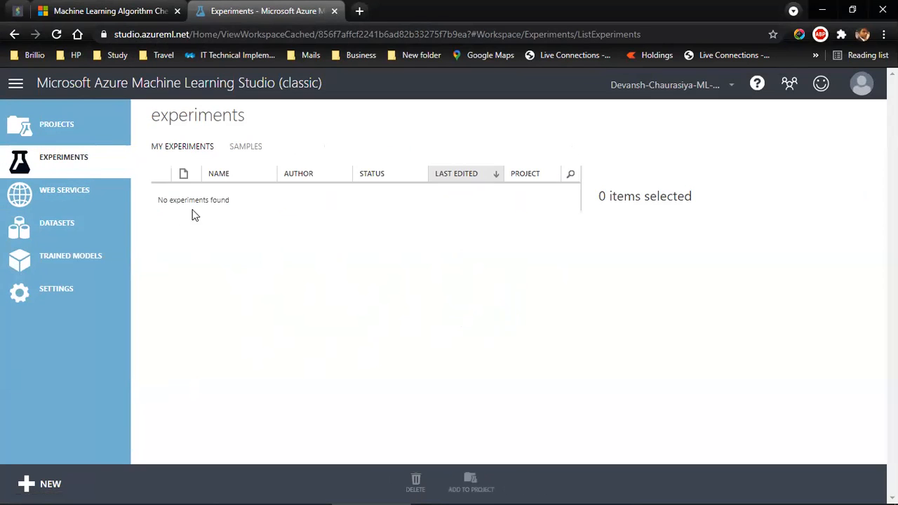
Step: Create a new blank experiment from the empty experiments list
{"action": "left_click", "coordinate": [22, 486]}
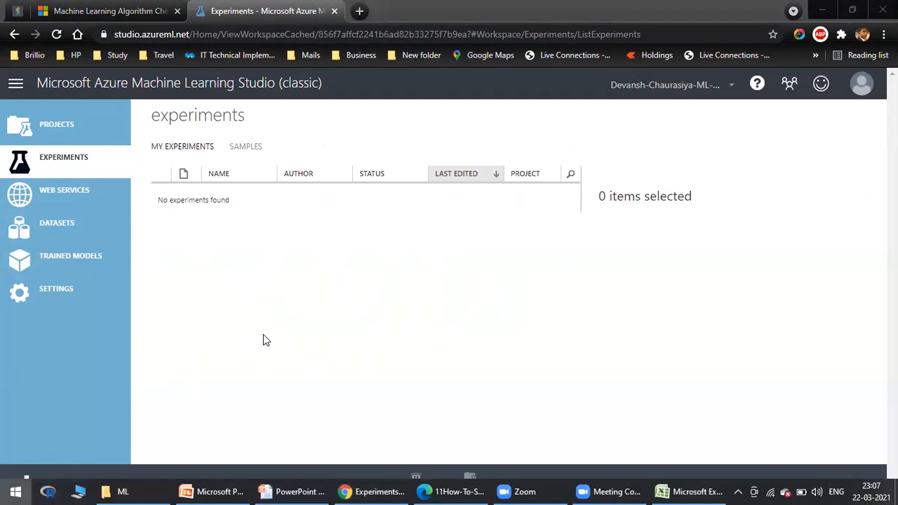
{"action": "left_click", "coordinate": [555, 282]}
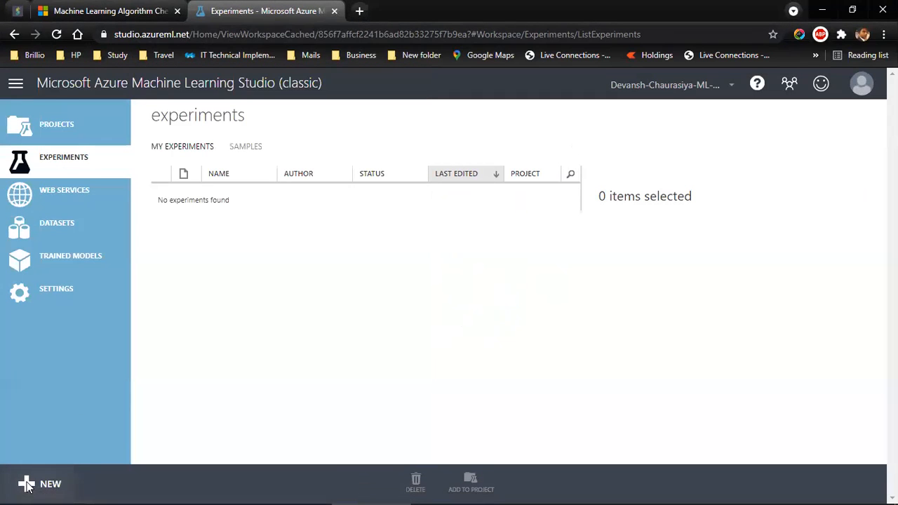
{"action": "left_click", "coordinate": [27, 486]}
{"action": "left_click", "coordinate": [212, 352]}
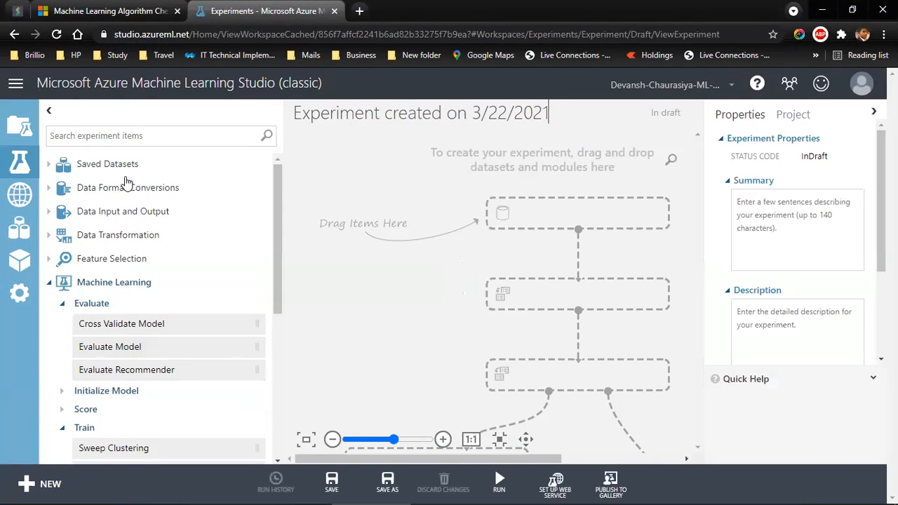
Step: Add the saved Sunk Ship.csv dataset to the empty experiment canvas
{"action": "left_click", "coordinate": [49, 167]}
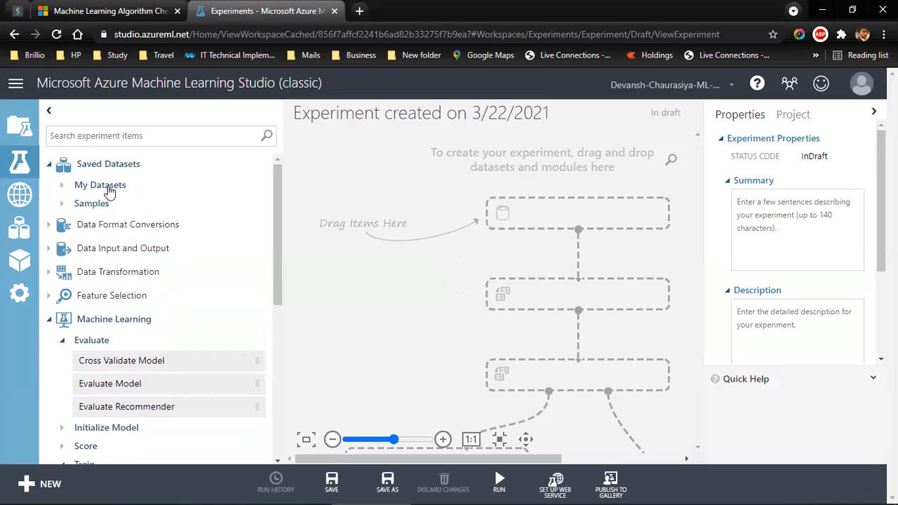
{"action": "left_click", "coordinate": [61, 186]}
{"action": "left_click_drag", "start_coordinate": [180, 204], "coordinate": [548, 213]}
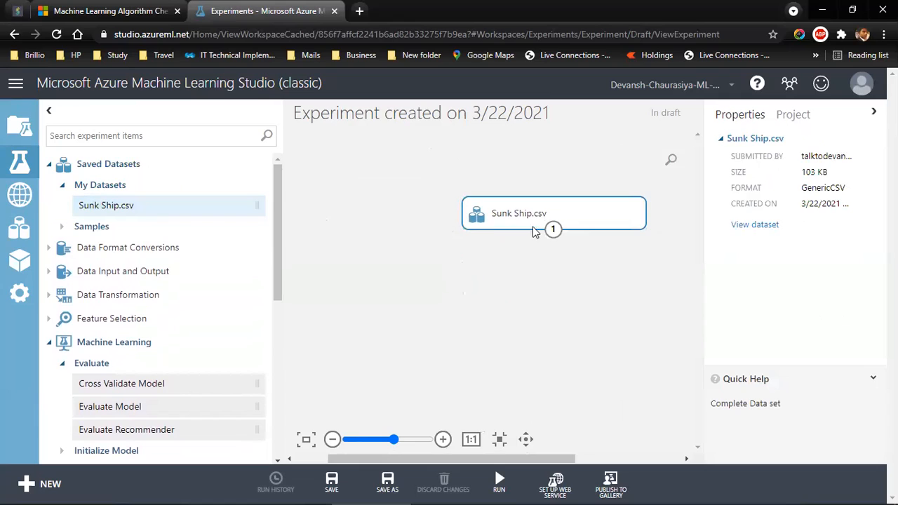
Step: Visualize the Sunk Ship.csv dataset from its output port, look over its columns, and close the visualization
{"action": "left_click", "coordinate": [552, 229]}
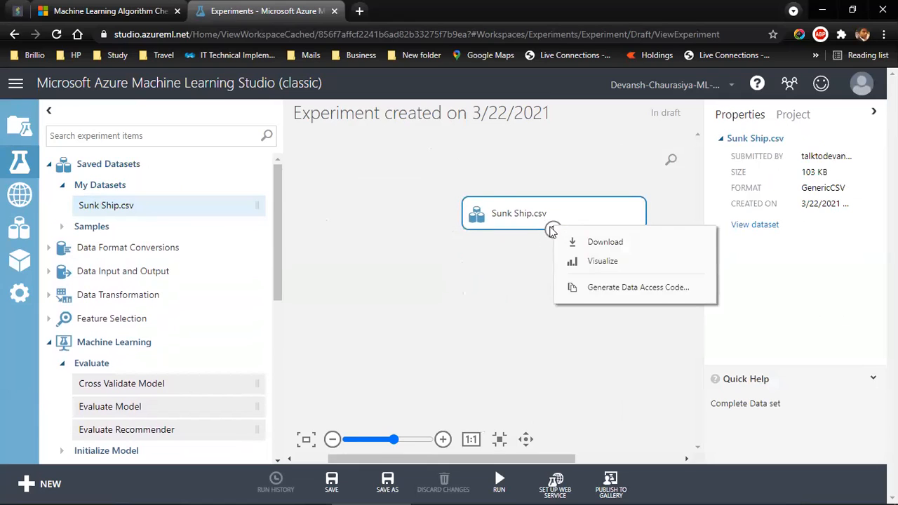
{"action": "left_click", "coordinate": [602, 262]}
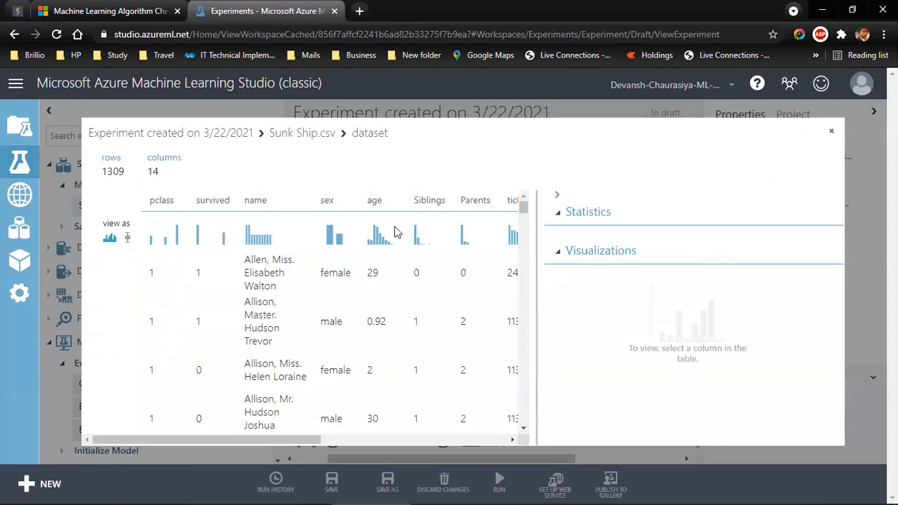
{"action": "left_click_drag", "start_coordinate": [303, 439], "coordinate": [169, 439]}
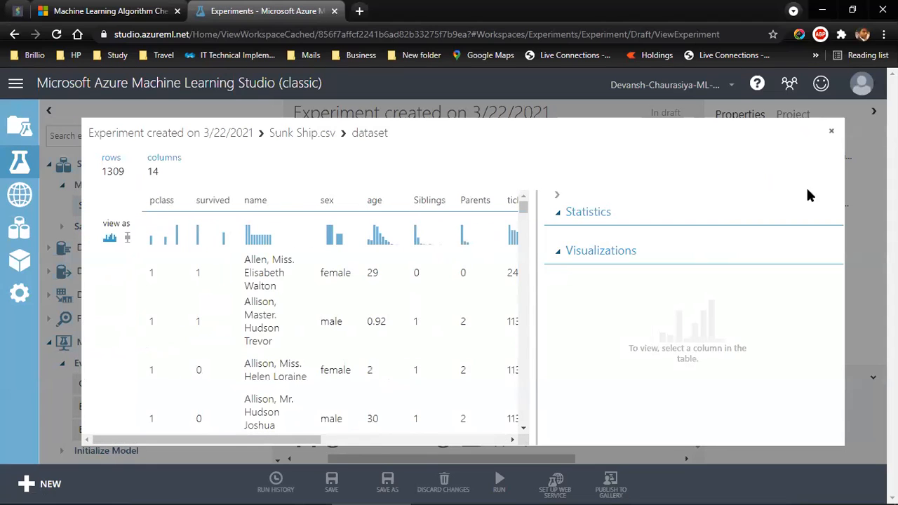
{"action": "left_click", "coordinate": [831, 133]}
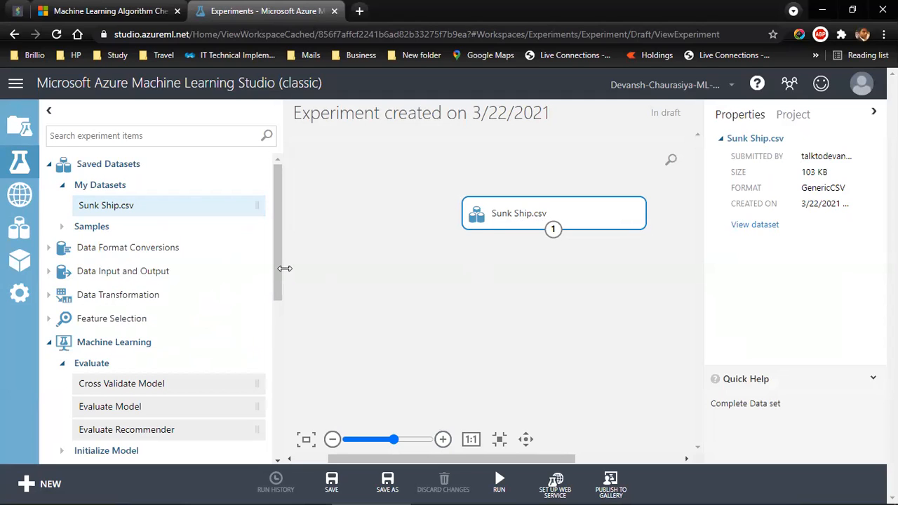
Step: Add a Select Columns in Dataset module from the data manipulation modules below the Sunk Ship.csv dataset
{"action": "left_click_drag", "start_coordinate": [279, 271], "coordinate": [274, 354]}
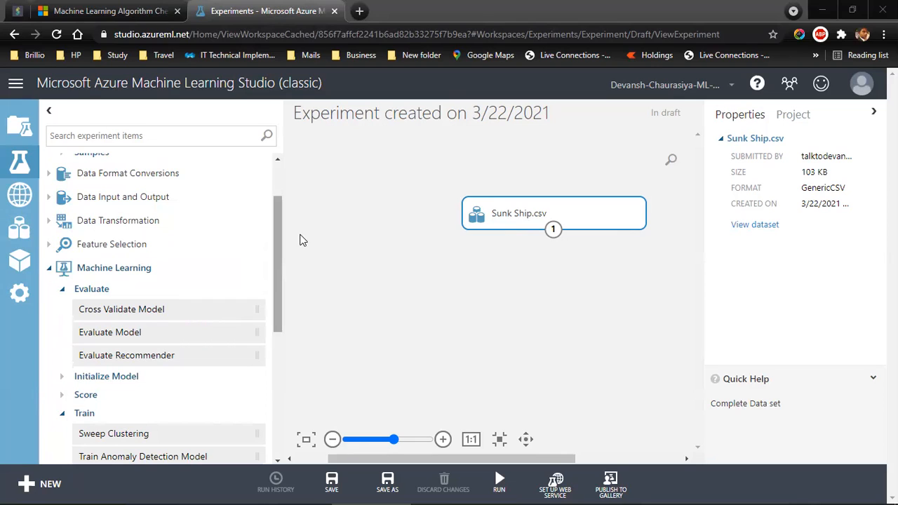
{"action": "left_click_drag", "start_coordinate": [278, 240], "coordinate": [277, 198]}
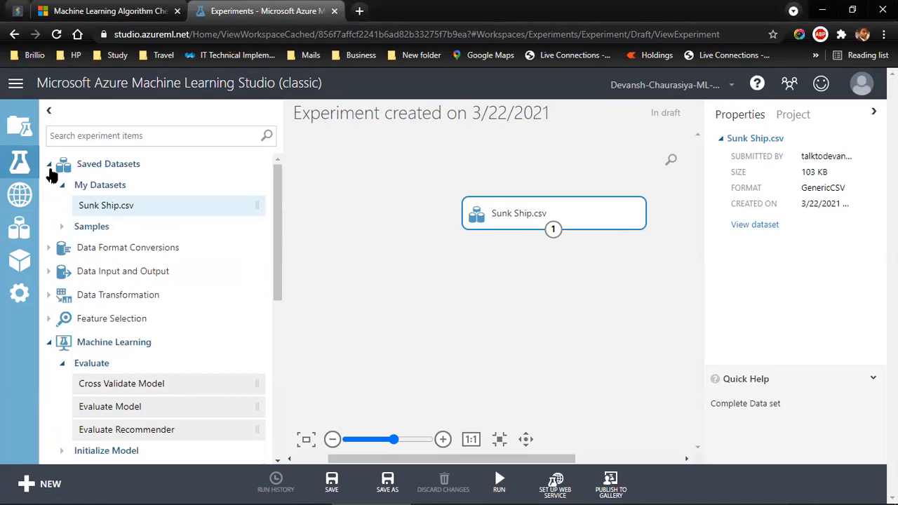
{"action": "left_click", "coordinate": [49, 169]}
{"action": "left_click", "coordinate": [49, 284]}
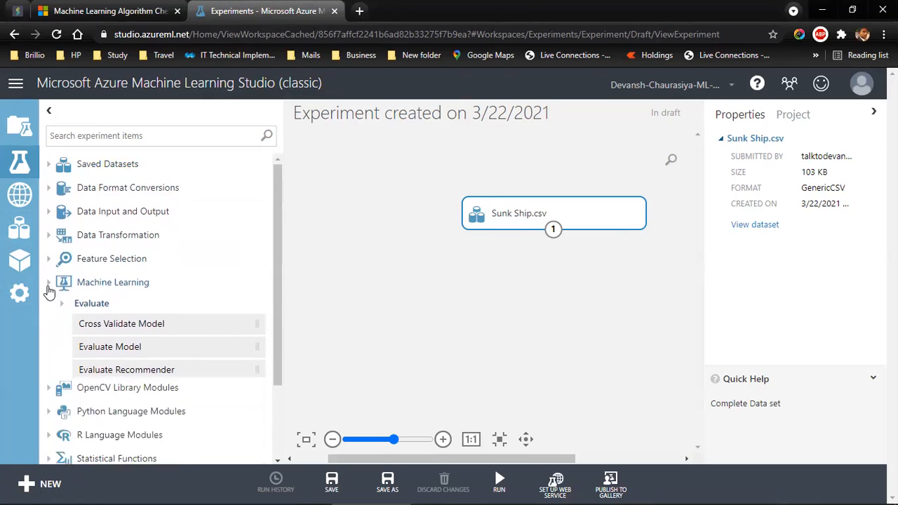
{"action": "left_click", "coordinate": [50, 238]}
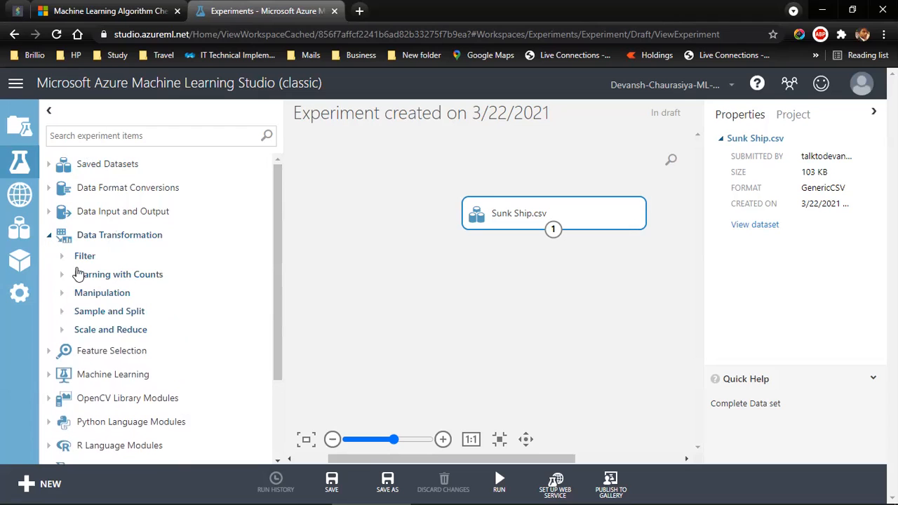
{"action": "left_click", "coordinate": [62, 295]}
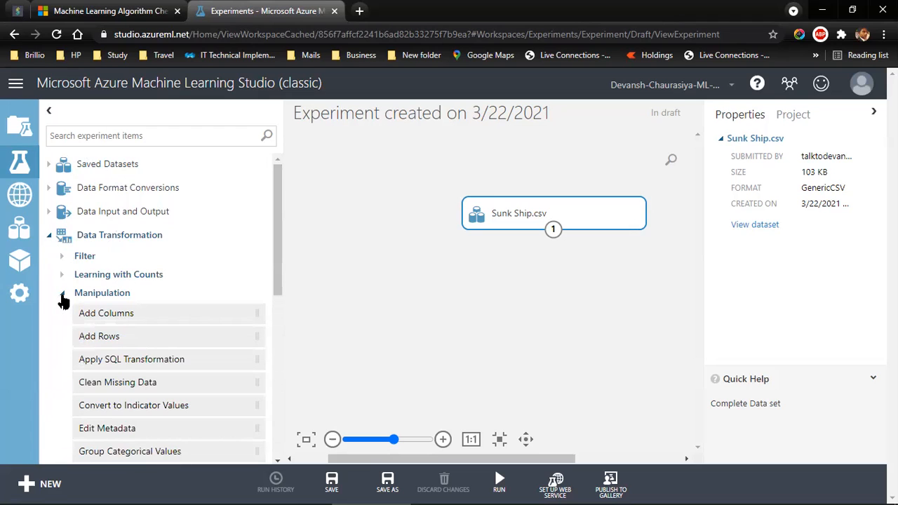
{"action": "left_click_drag", "start_coordinate": [275, 268], "coordinate": [271, 350]}
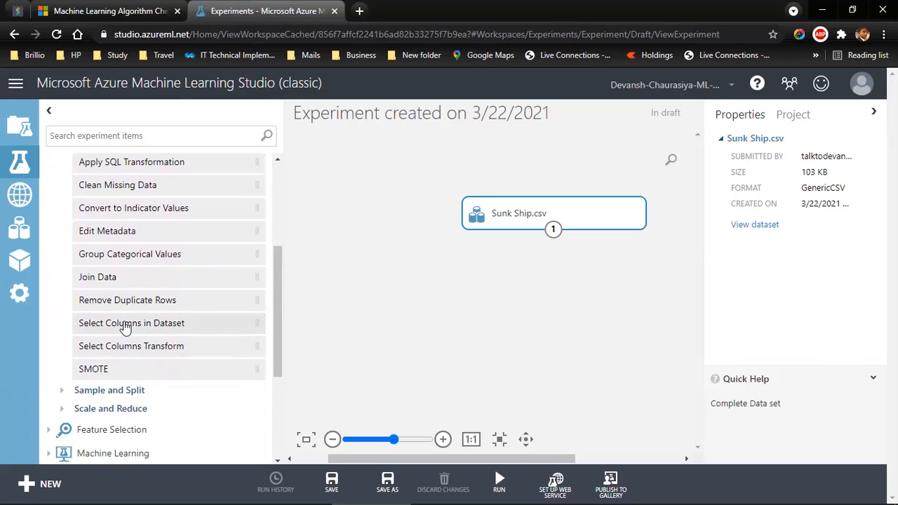
{"action": "left_click_drag", "start_coordinate": [123, 326], "coordinate": [557, 278]}
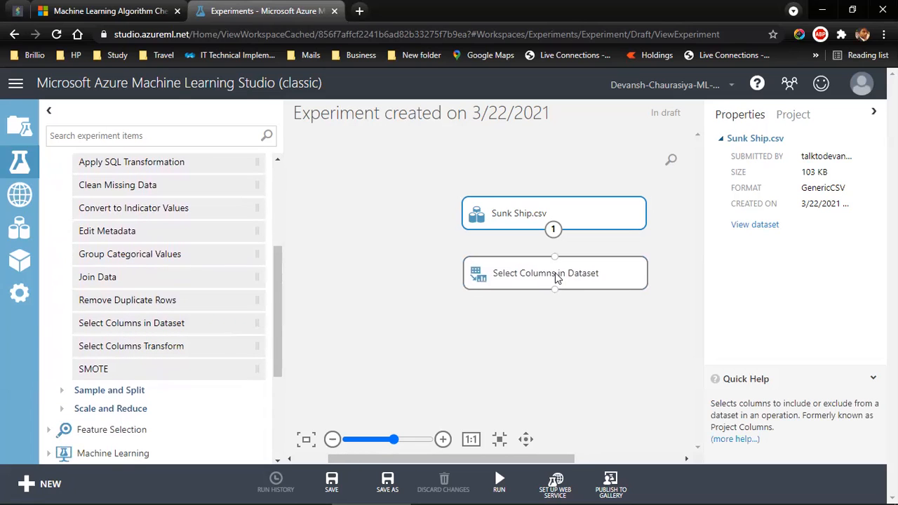
Step: Reposition both modules on the canvas and connect the Sunk Ship.csv output to the Select Columns in Dataset input
{"action": "left_click_drag", "start_coordinate": [537, 208], "coordinate": [471, 186]}
{"action": "left_click_drag", "start_coordinate": [524, 272], "coordinate": [459, 249]}
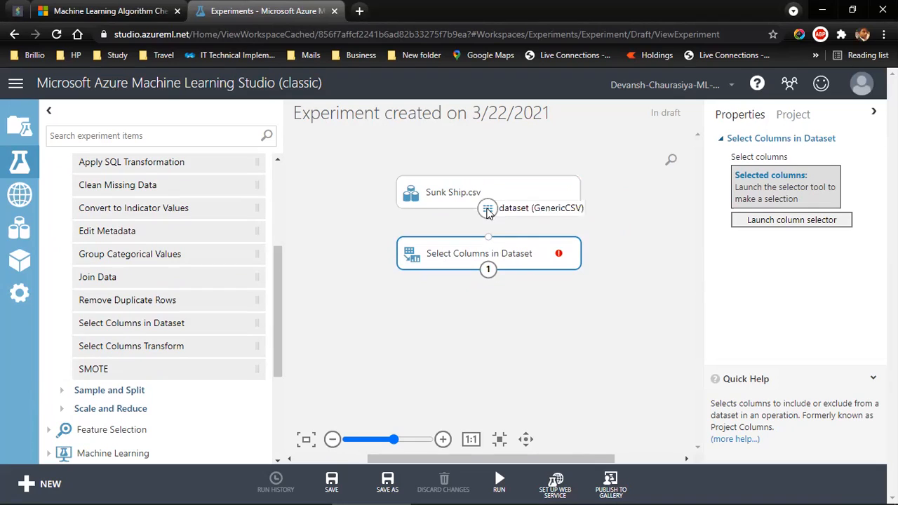
{"action": "left_click_drag", "start_coordinate": [489, 209], "coordinate": [488, 238]}
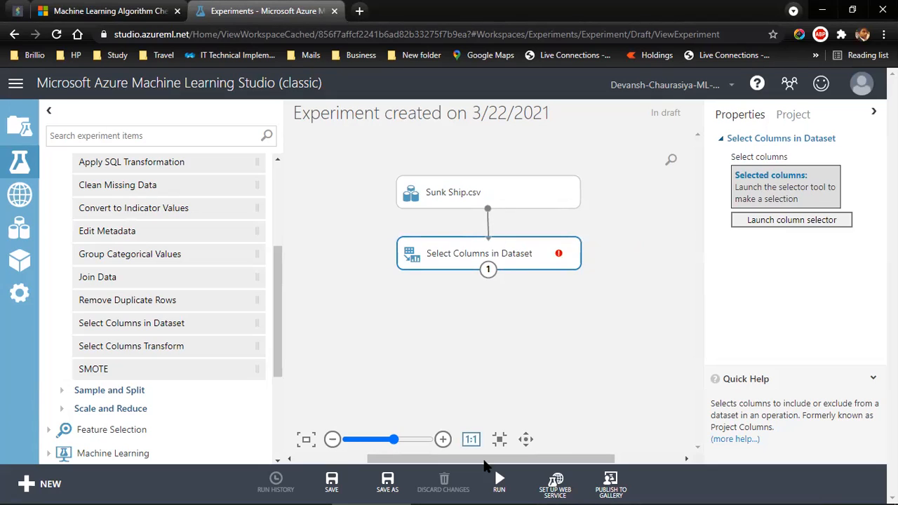
Step: Try to run the experiment with no columns chosen in the Select Columns in Dataset module
{"action": "mouse_move", "coordinate": [491, 476]}
{"action": "left_click", "coordinate": [429, 298]}
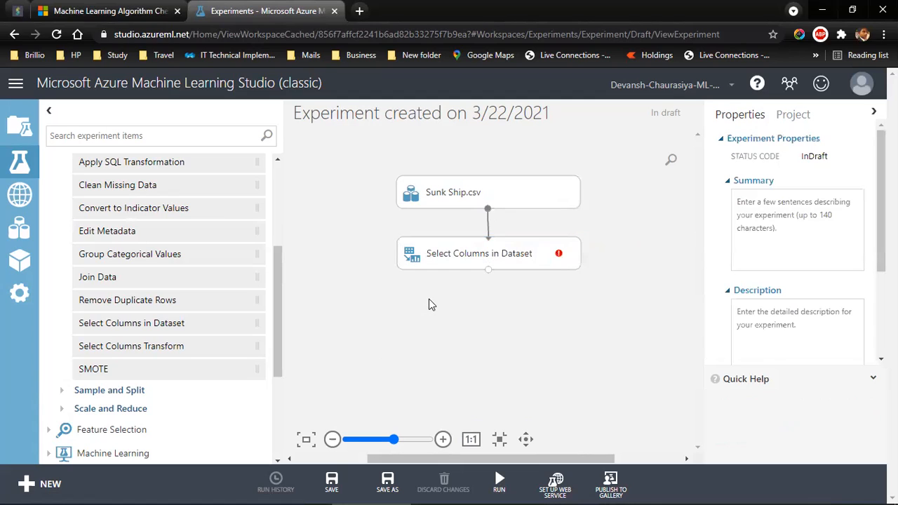
{"action": "left_click", "coordinate": [500, 481]}
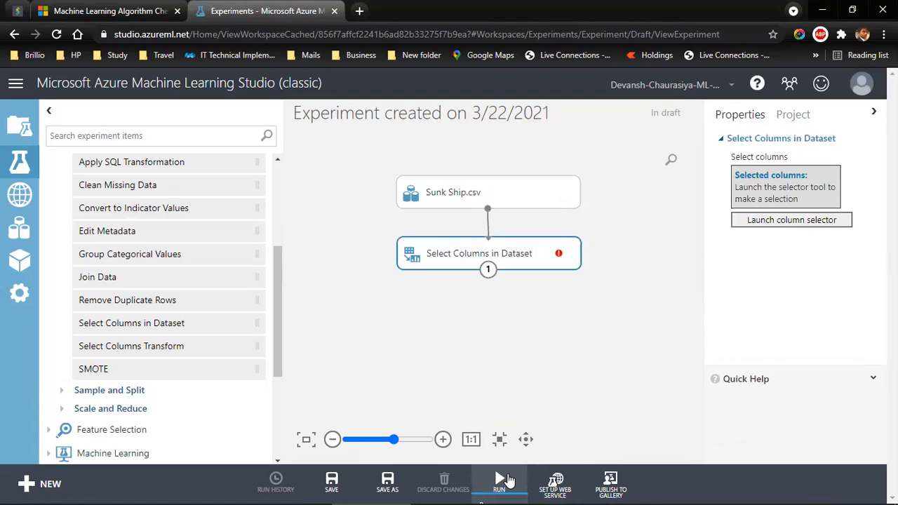
Step: Choose the survived and sex columns in the Select Columns in Dataset module and run the experiment
{"action": "left_click", "coordinate": [787, 221]}
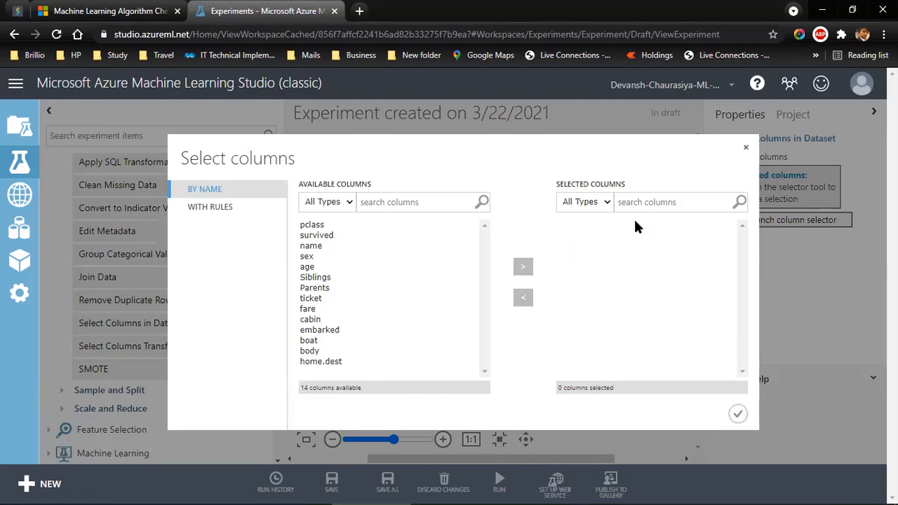
{"action": "left_click", "coordinate": [312, 237]}
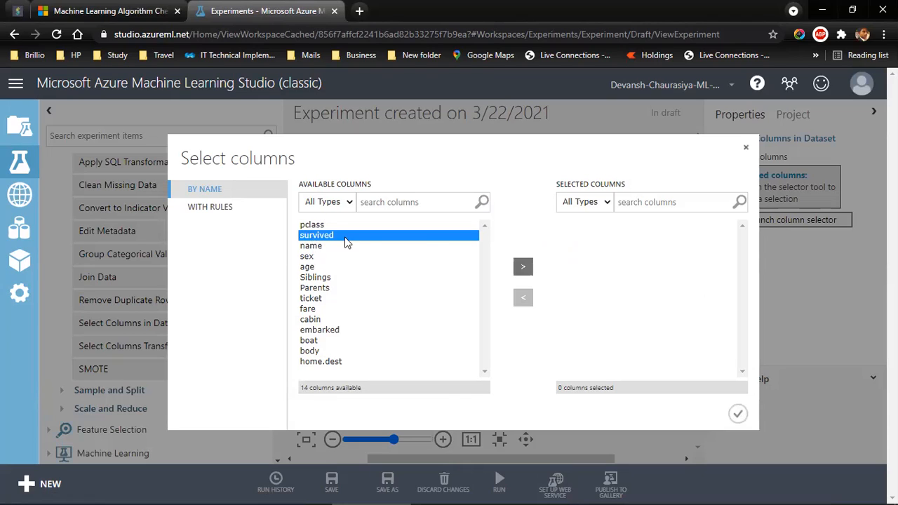
{"action": "left_click", "coordinate": [523, 266]}
{"action": "left_click", "coordinate": [307, 246]}
{"action": "left_click", "coordinate": [524, 267]}
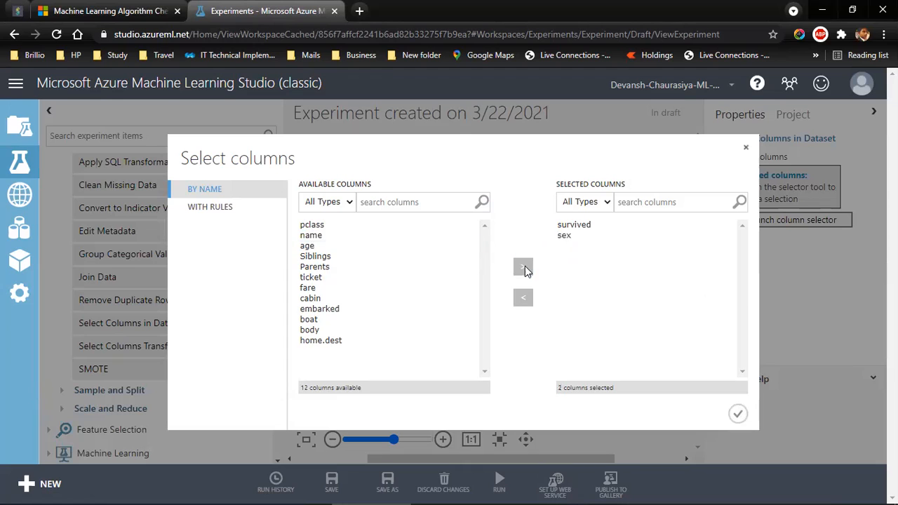
{"action": "left_click", "coordinate": [740, 417]}
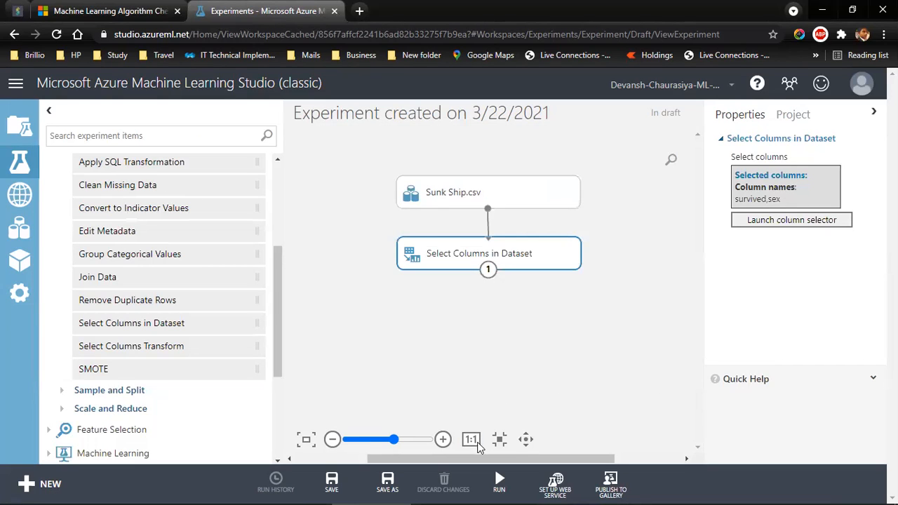
{"action": "mouse_move", "coordinate": [498, 481]}
{"action": "left_click", "coordinate": [495, 437]}
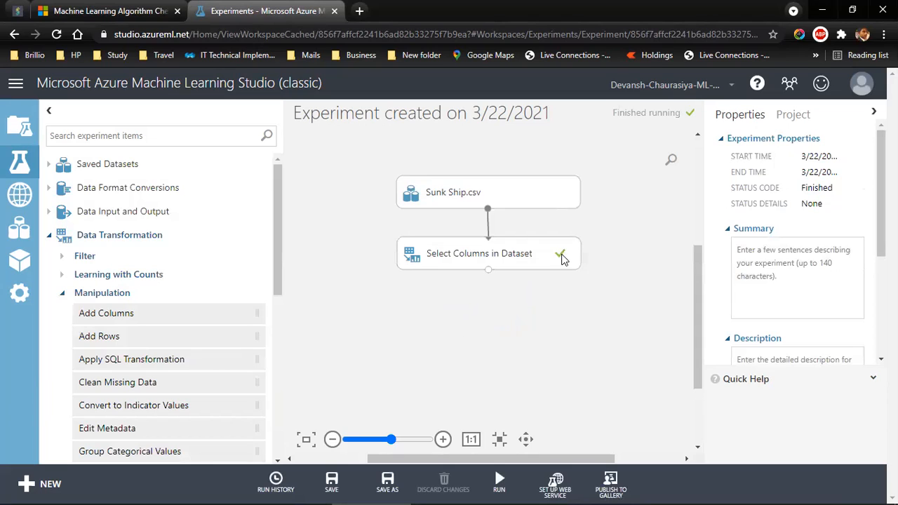
Step: Visualize the Select Columns in Dataset output, compare the statistics and feature types of survived and sex, and close it
{"action": "right_click", "coordinate": [489, 272]}
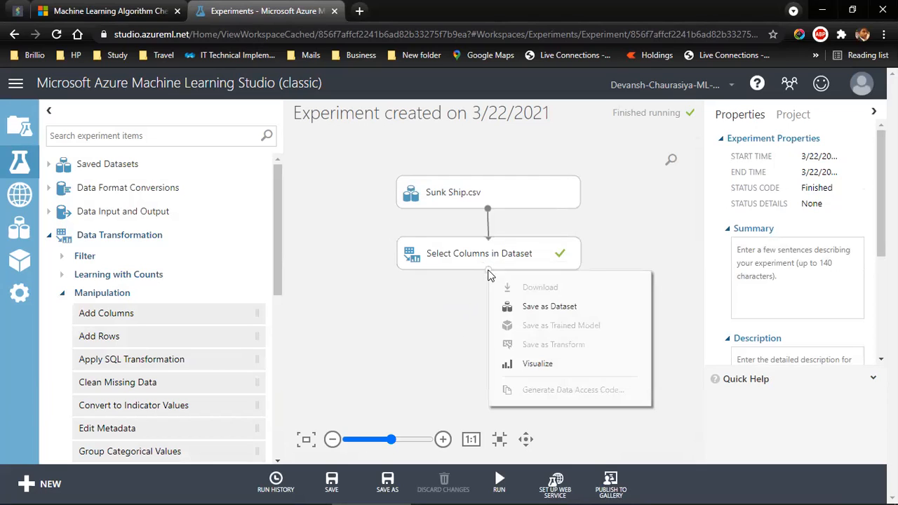
{"action": "left_click", "coordinate": [531, 364]}
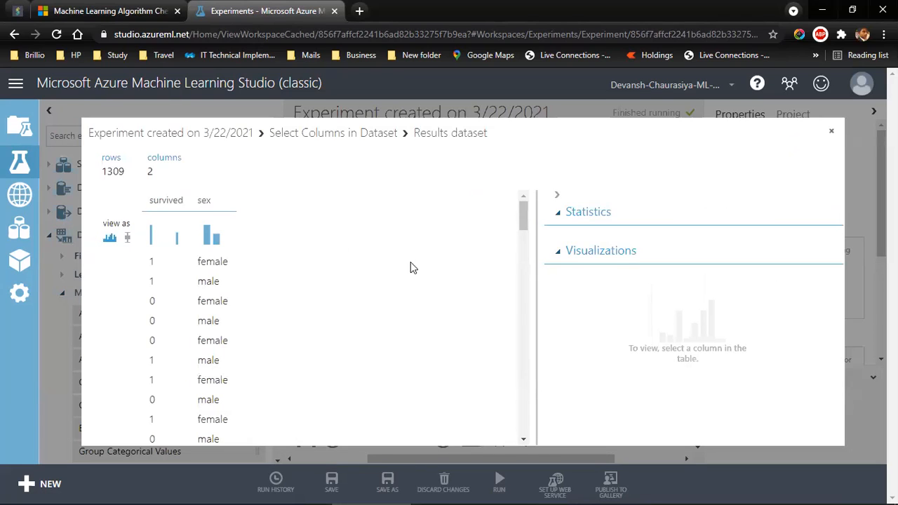
{"action": "left_click", "coordinate": [166, 200]}
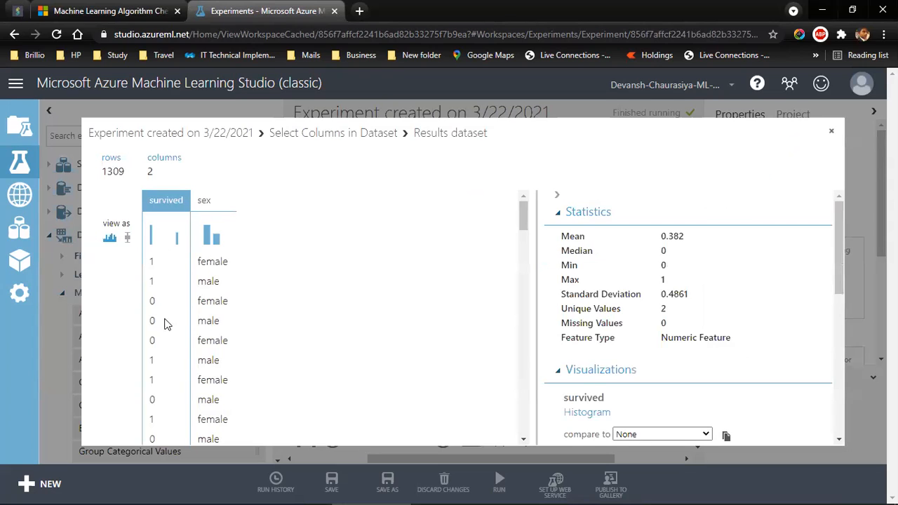
{"action": "left_click", "coordinate": [211, 202]}
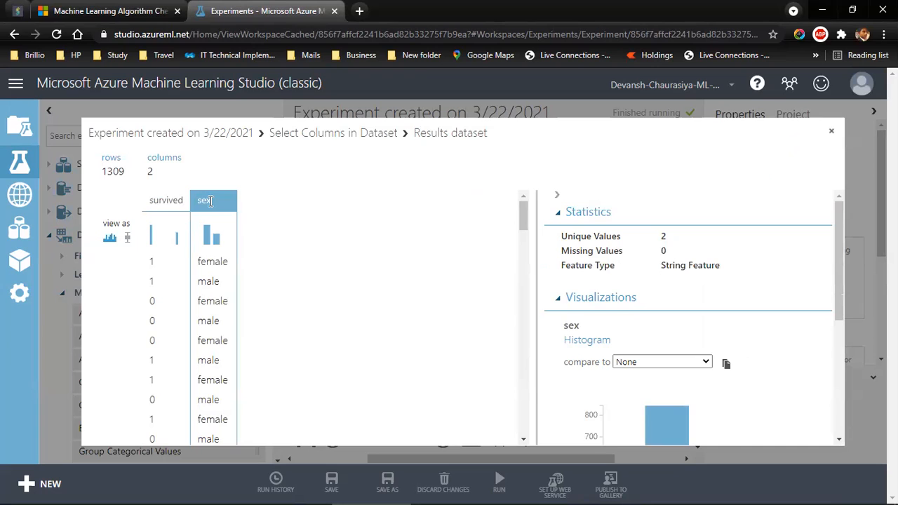
{"action": "left_click", "coordinate": [158, 198]}
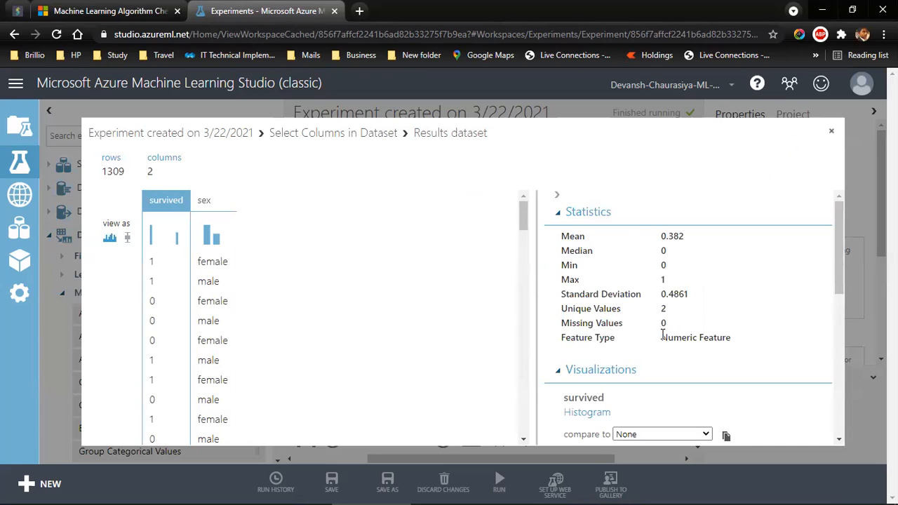
{"action": "left_click", "coordinate": [216, 208]}
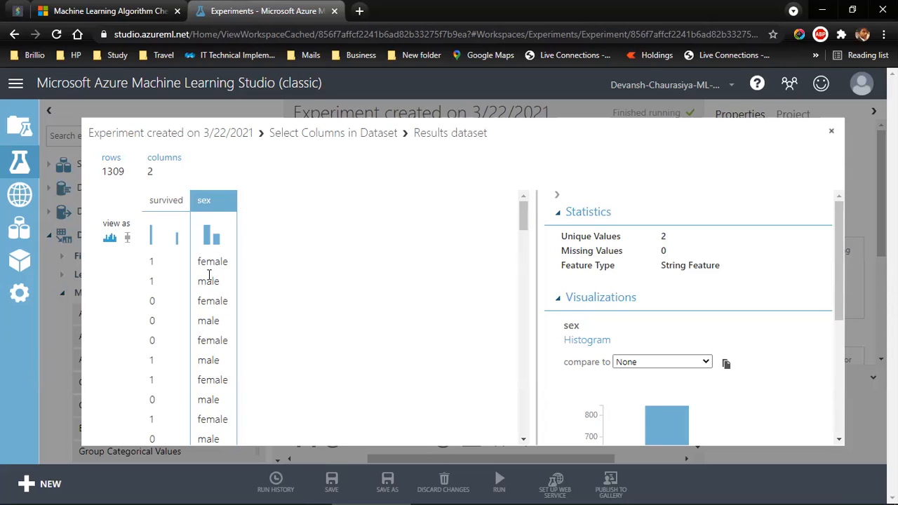
{"action": "left_click", "coordinate": [831, 136]}
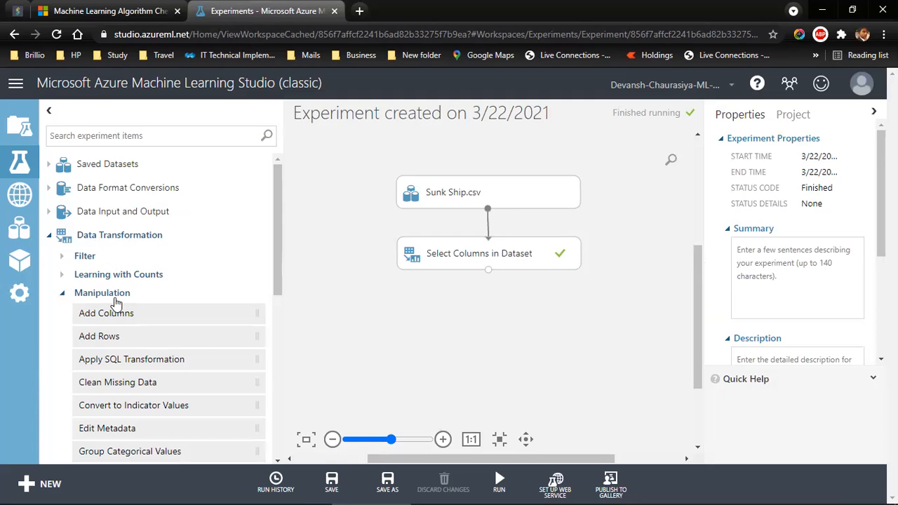
Step: Add an Edit Metadata module below Select Columns in Dataset, align the modules, and connect the column selection output to it
{"action": "scroll", "coordinate": [276, 288], "scroll_direction": "down", "scroll_amount": 1}
{"action": "scroll", "coordinate": [276, 298], "scroll_direction": "down", "scroll_amount": 3}
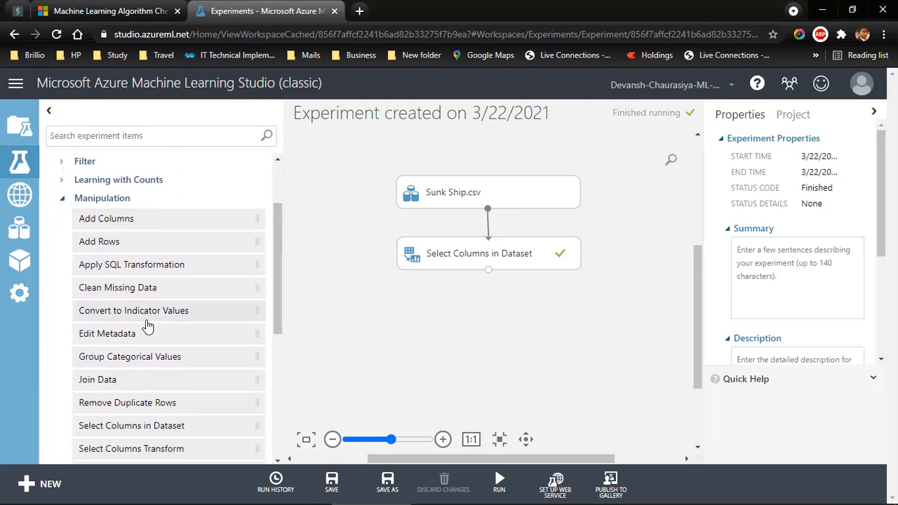
{"action": "mouse_move", "coordinate": [108, 337]}
{"action": "left_click_drag", "start_coordinate": [243, 332], "coordinate": [494, 309]}
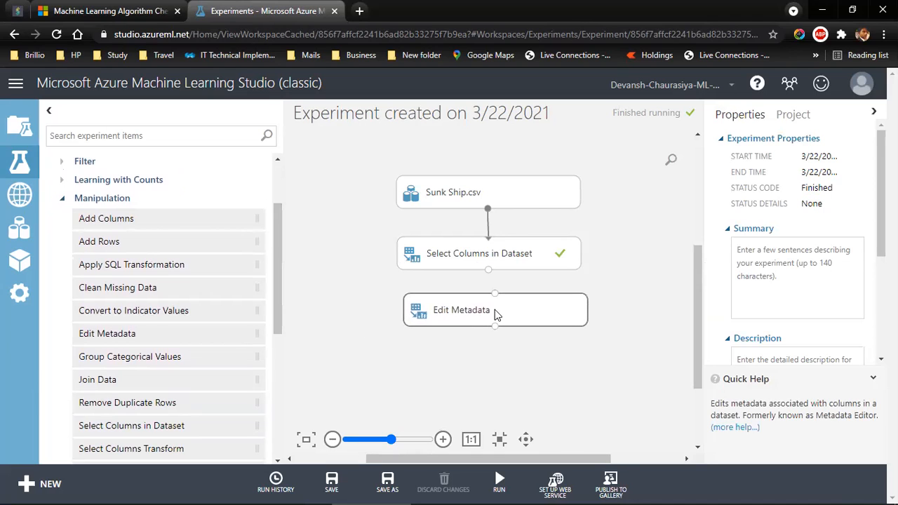
{"action": "left_click_drag", "start_coordinate": [491, 249], "coordinate": [491, 244]}
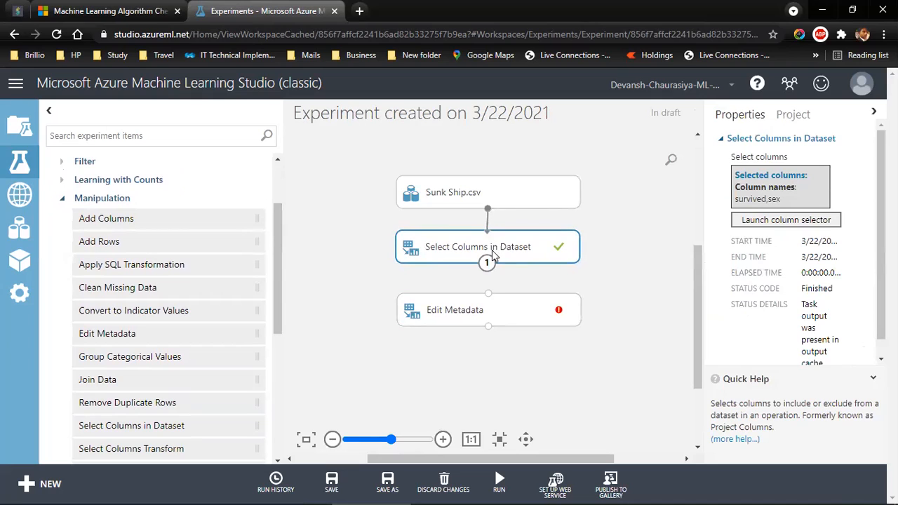
{"action": "left_click_drag", "start_coordinate": [490, 303], "coordinate": [491, 297]}
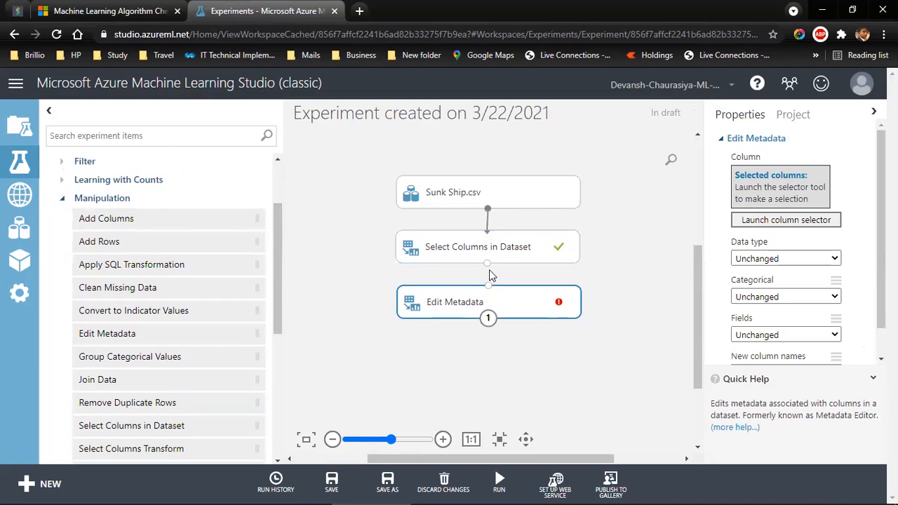
{"action": "left_click_drag", "start_coordinate": [487, 263], "coordinate": [488, 287]}
Step: Choose the sex column as the selected column for the Edit Metadata module
{"action": "right_click", "coordinate": [488, 319]}
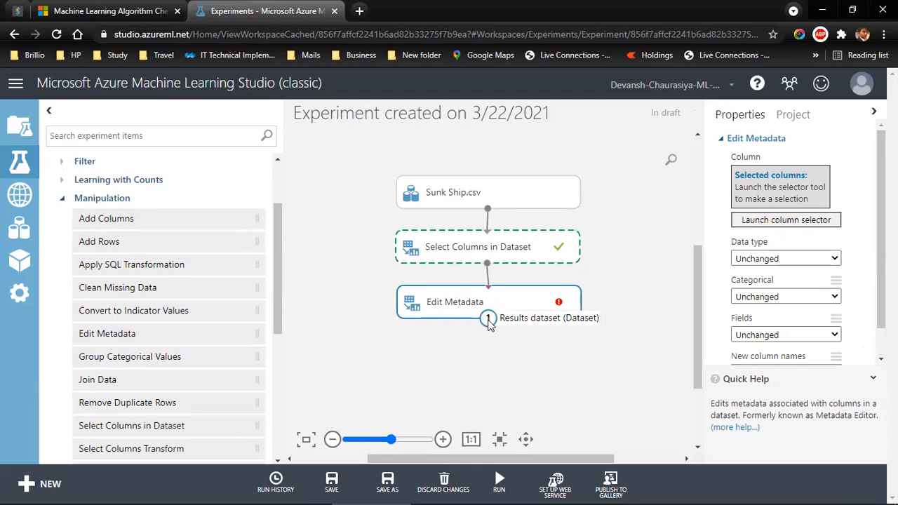
{"action": "left_click", "coordinate": [769, 222]}
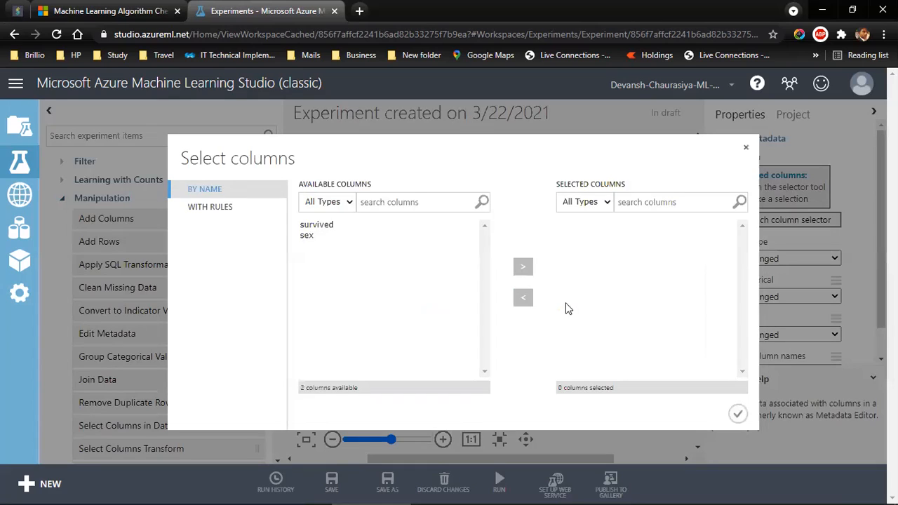
{"action": "left_click", "coordinate": [309, 236]}
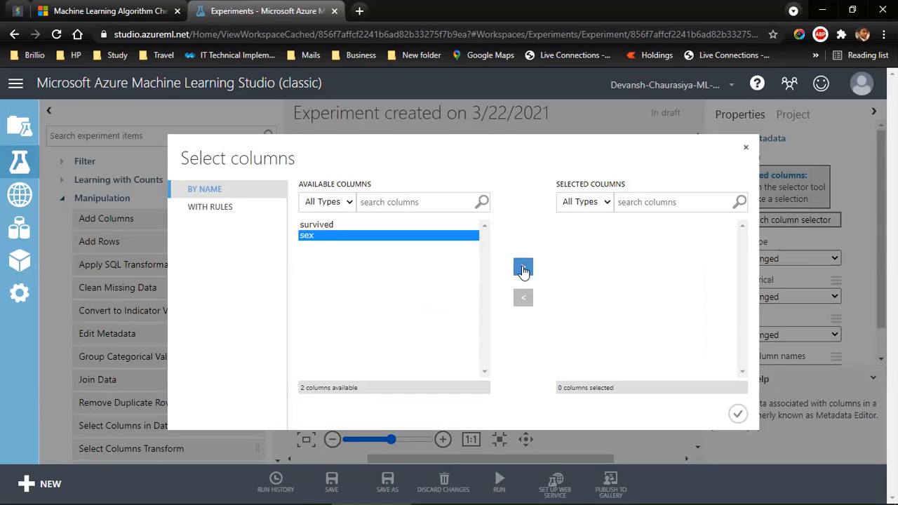
{"action": "left_click", "coordinate": [524, 270]}
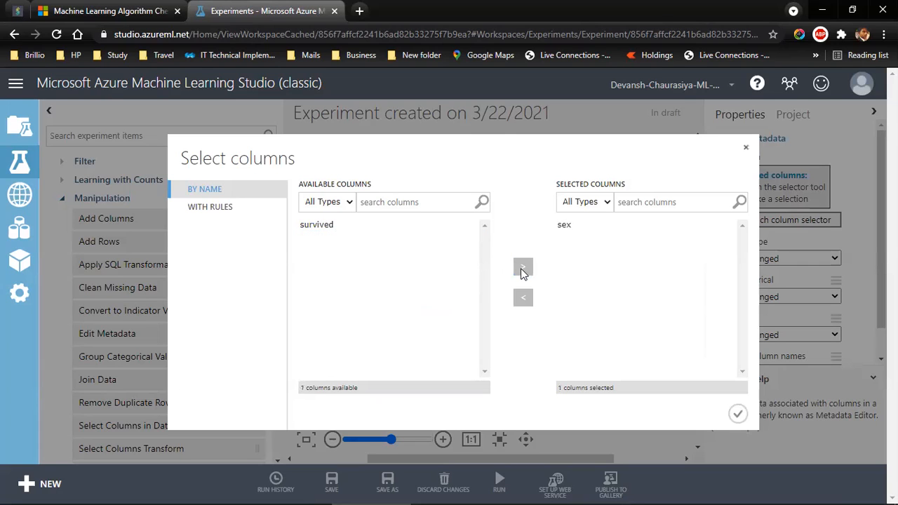
{"action": "left_click", "coordinate": [738, 415]}
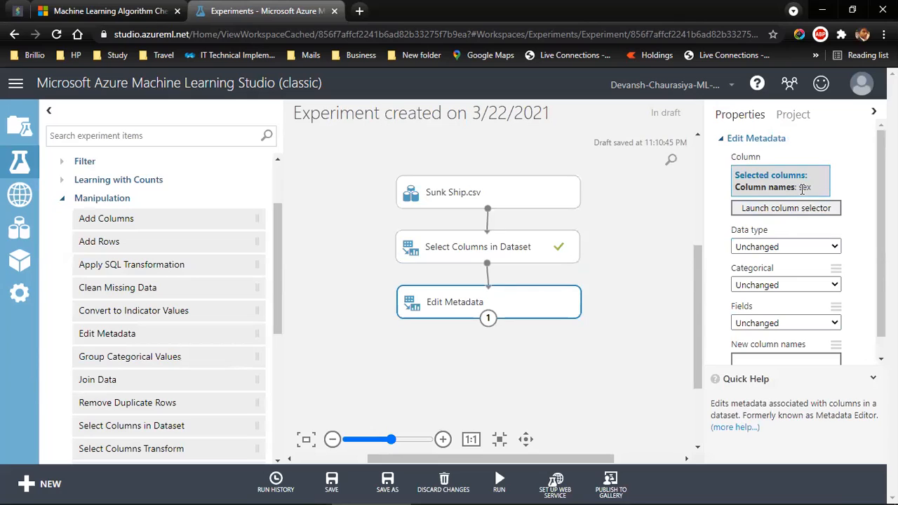
Step: Set the Edit Metadata data type to String and make the sex column categorical
{"action": "left_click", "coordinate": [752, 247]}
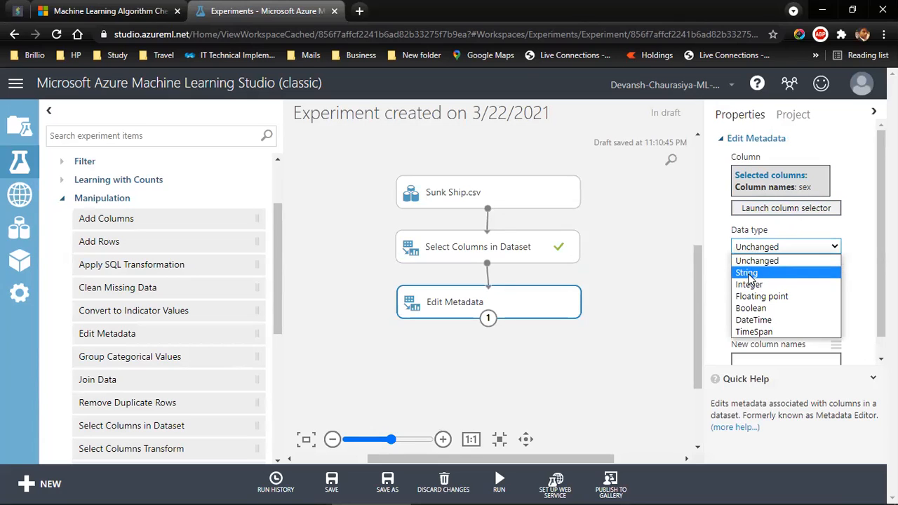
{"action": "left_click", "coordinate": [748, 273]}
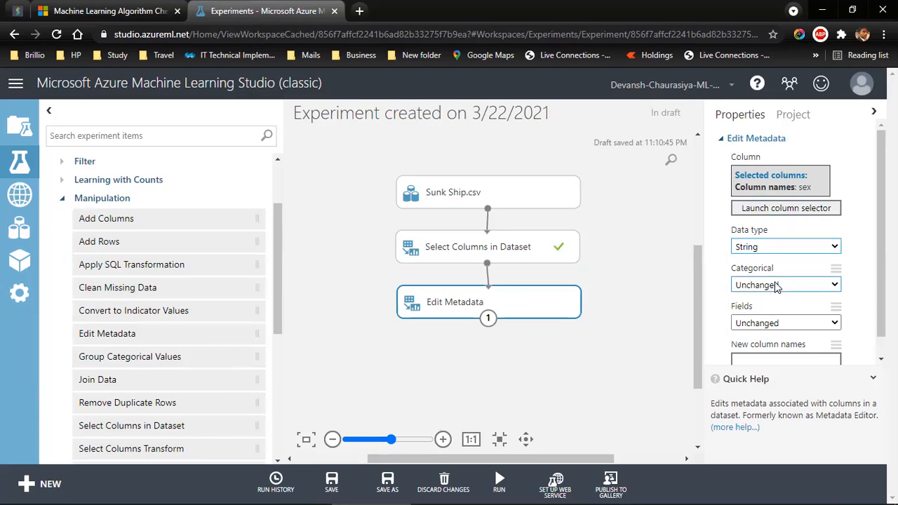
{"action": "left_click", "coordinate": [776, 285]}
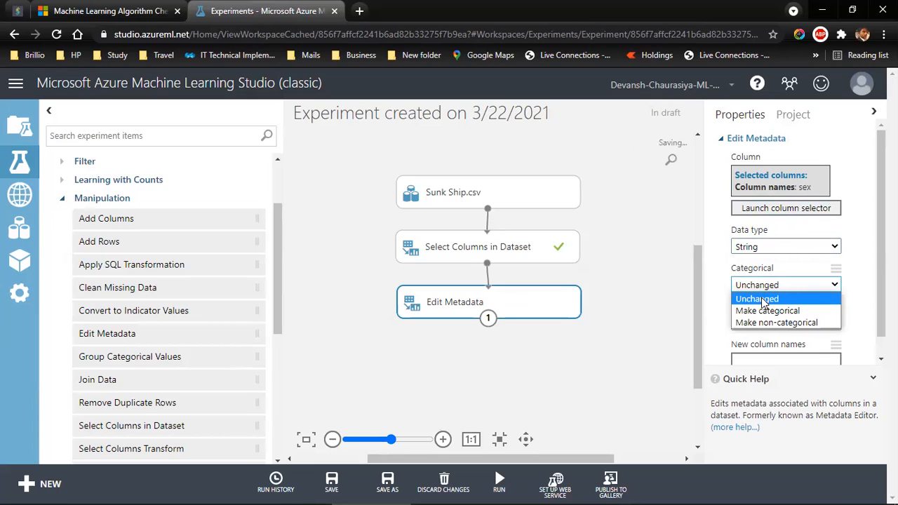
{"action": "left_click", "coordinate": [766, 310]}
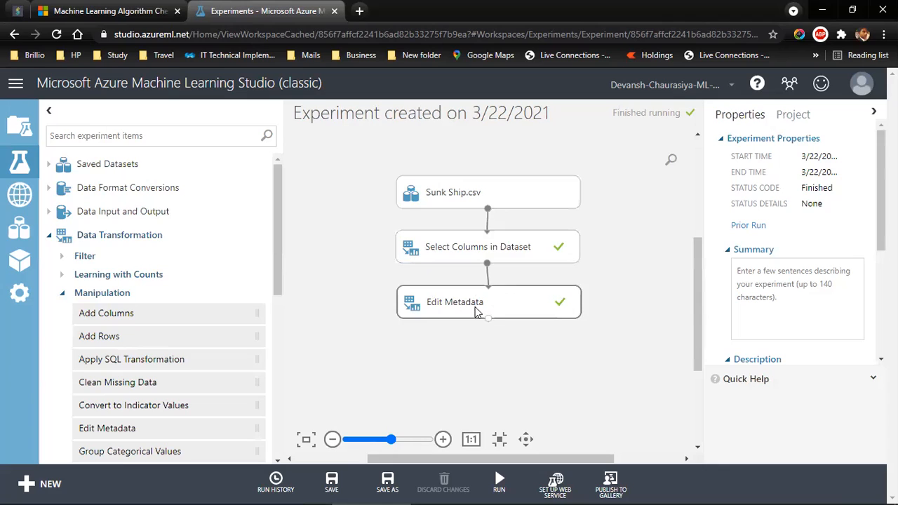
Step: Visualize the Edit Metadata results dataset, check the statistics and feature types of survived and sex, and close it
{"action": "right_click", "coordinate": [488, 321]}
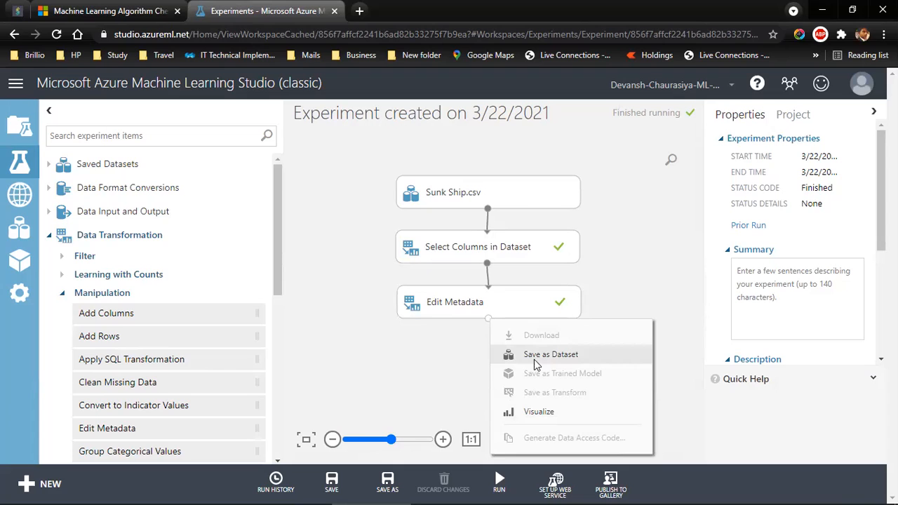
{"action": "left_click", "coordinate": [525, 411]}
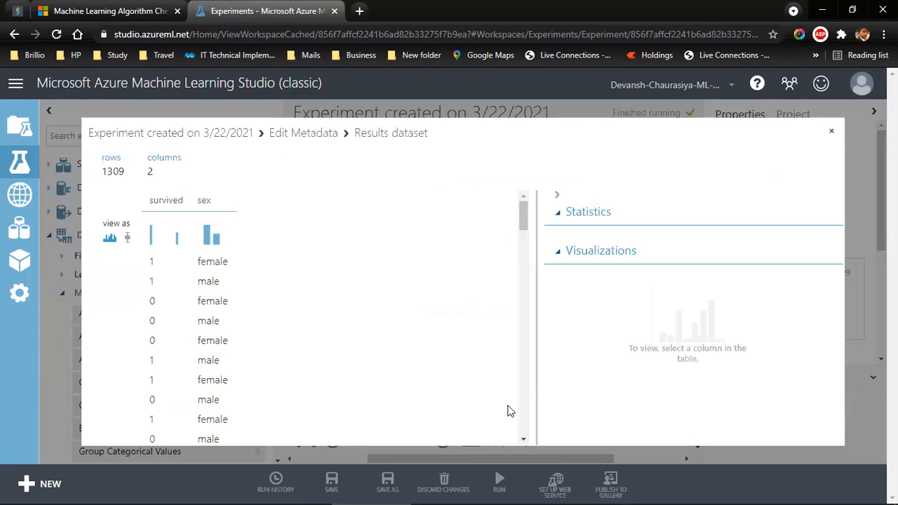
{"action": "left_click", "coordinate": [172, 201]}
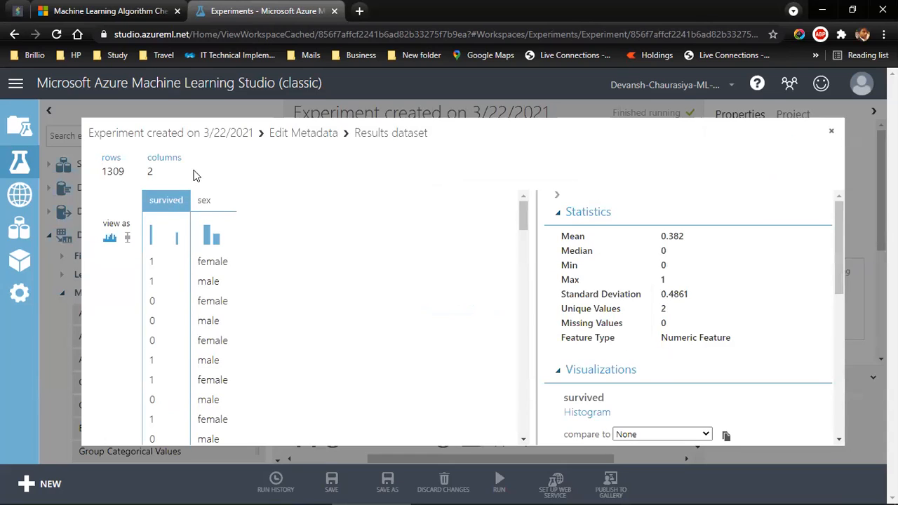
{"action": "left_click", "coordinate": [219, 200]}
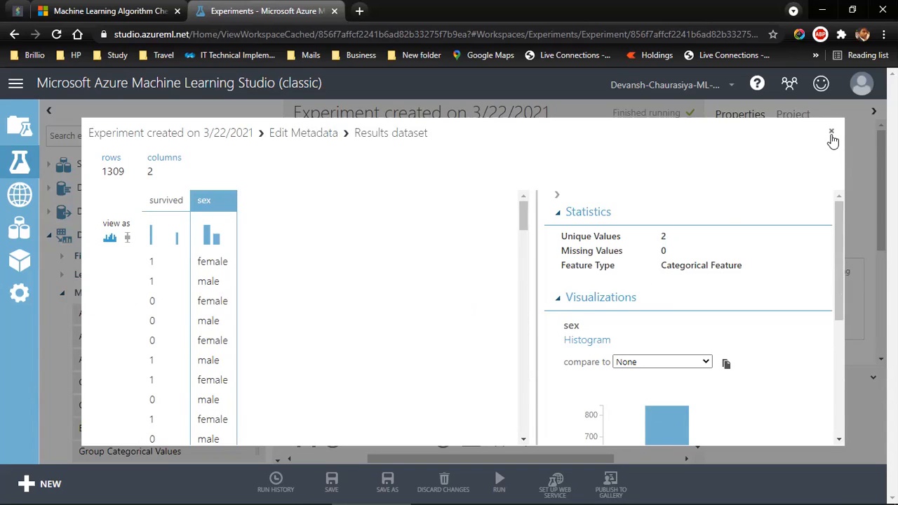
{"action": "left_click", "coordinate": [831, 132]}
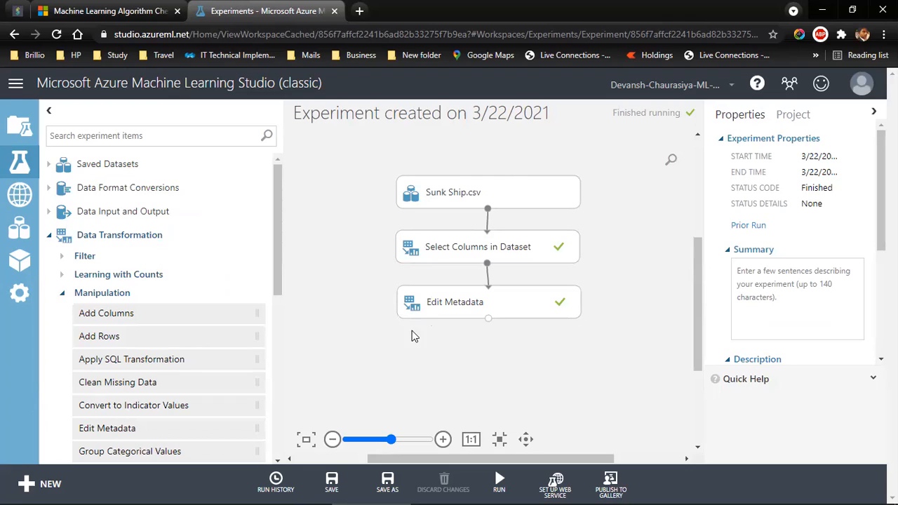
Step: Add a Split Data module below Edit Metadata and connect the Edit Metadata output to it
{"action": "left_click", "coordinate": [62, 293]}
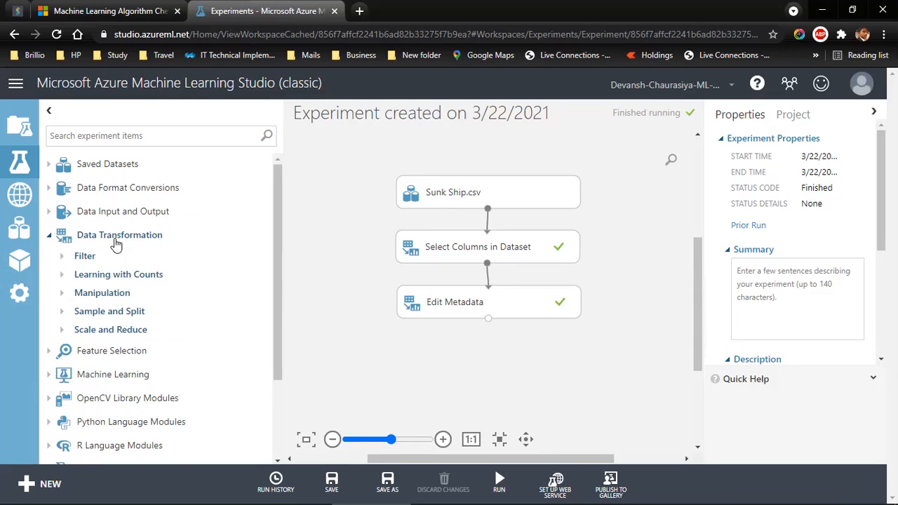
{"action": "left_click", "coordinate": [62, 312]}
{"action": "left_click_drag", "start_coordinate": [105, 357], "coordinate": [489, 361]}
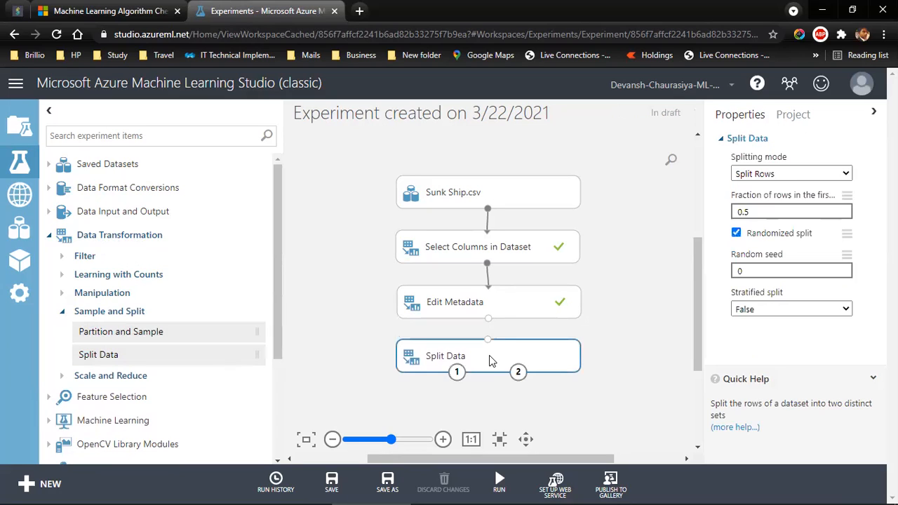
{"action": "left_click_drag", "start_coordinate": [487, 320], "coordinate": [488, 343]}
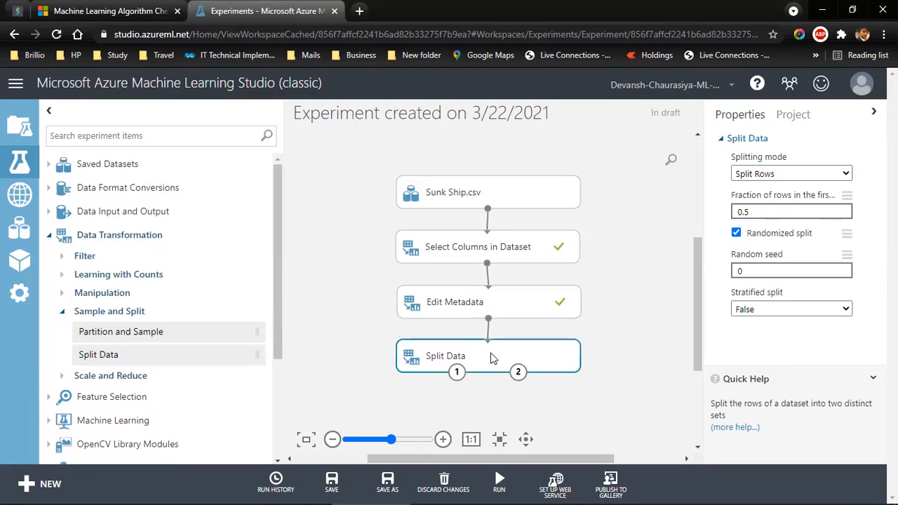
Step: Set the Split Data fraction of rows in the first output to 0.7 and the random seed to 1
{"action": "left_click", "coordinate": [752, 212]}
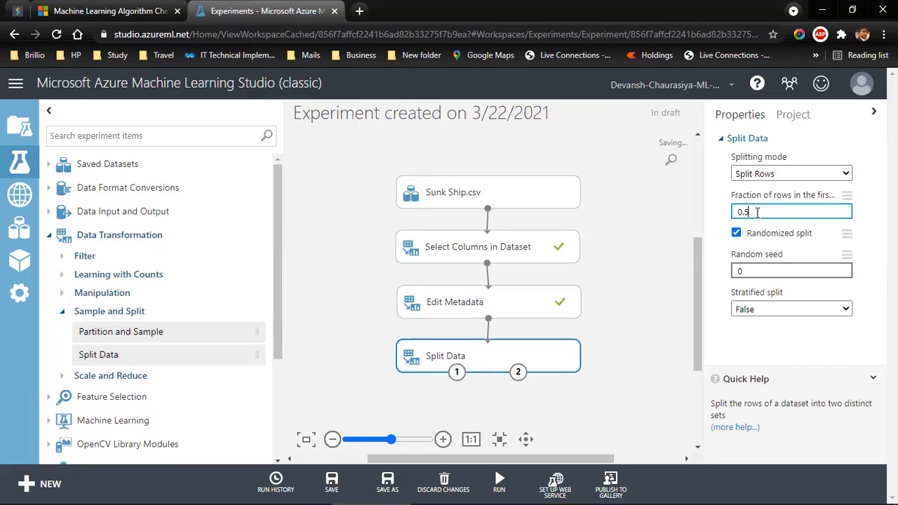
{"action": "key", "text": "BackSpace"}
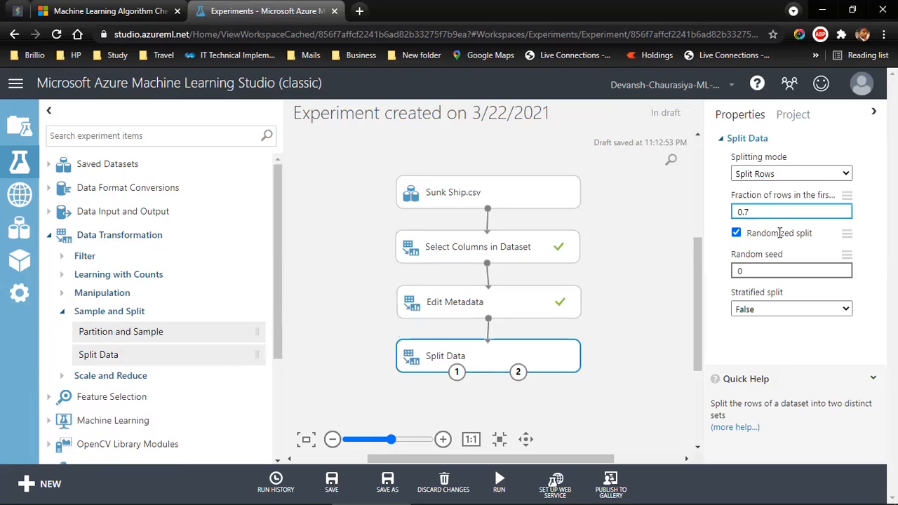
{"action": "left_click", "coordinate": [754, 272]}
{"action": "type", "text": "1"}
{"action": "left_click", "coordinate": [639, 323]}
{"action": "left_click", "coordinate": [545, 357]}
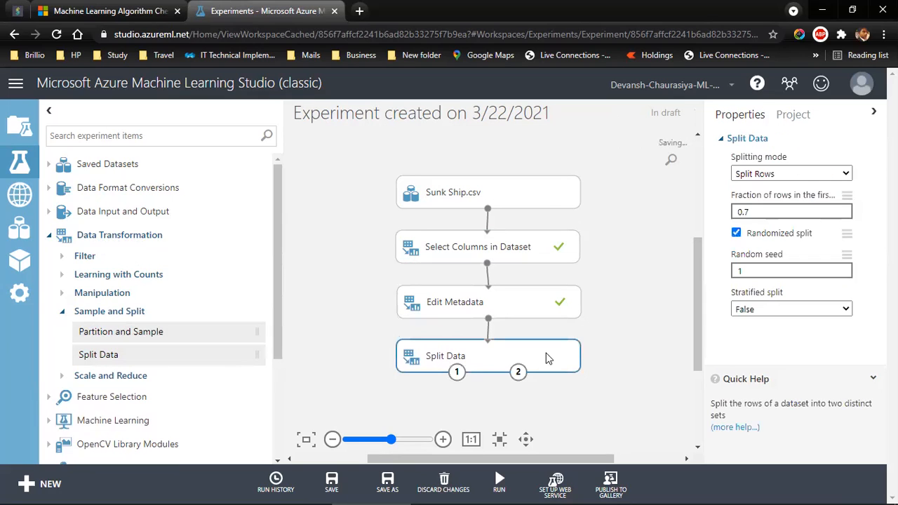
Step: Try the Split Data stratified split with True and return it to False
{"action": "left_click", "coordinate": [768, 309]}
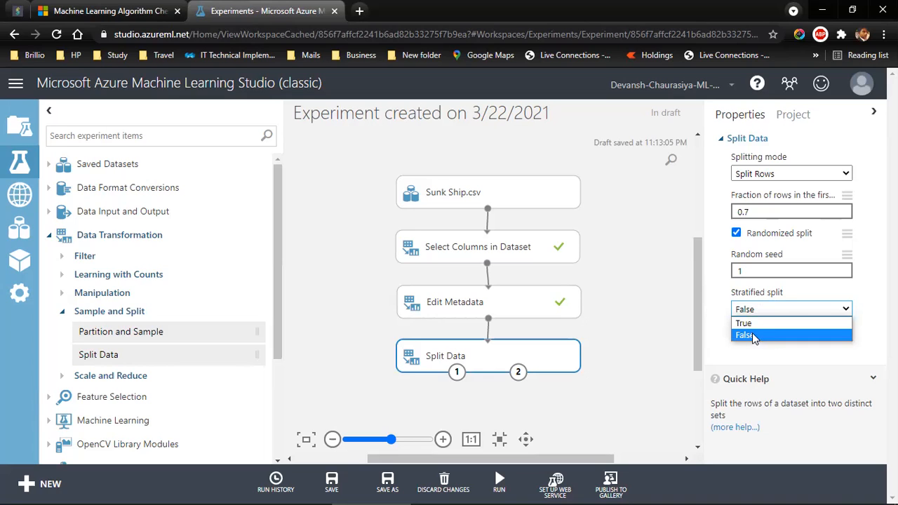
{"action": "left_click", "coordinate": [754, 334]}
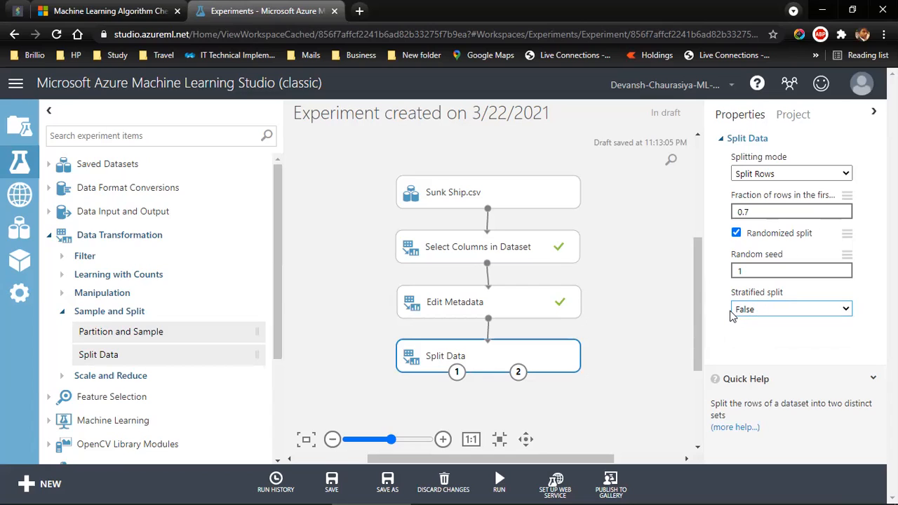
{"action": "left_click", "coordinate": [745, 314]}
{"action": "left_click", "coordinate": [749, 334]}
{"action": "left_click", "coordinate": [745, 308]}
{"action": "left_click", "coordinate": [746, 330]}
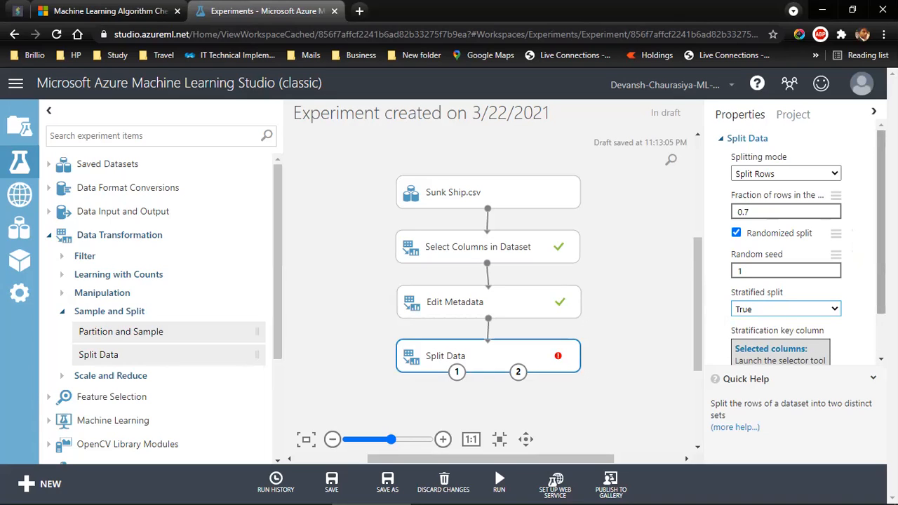
{"action": "left_click", "coordinate": [772, 314]}
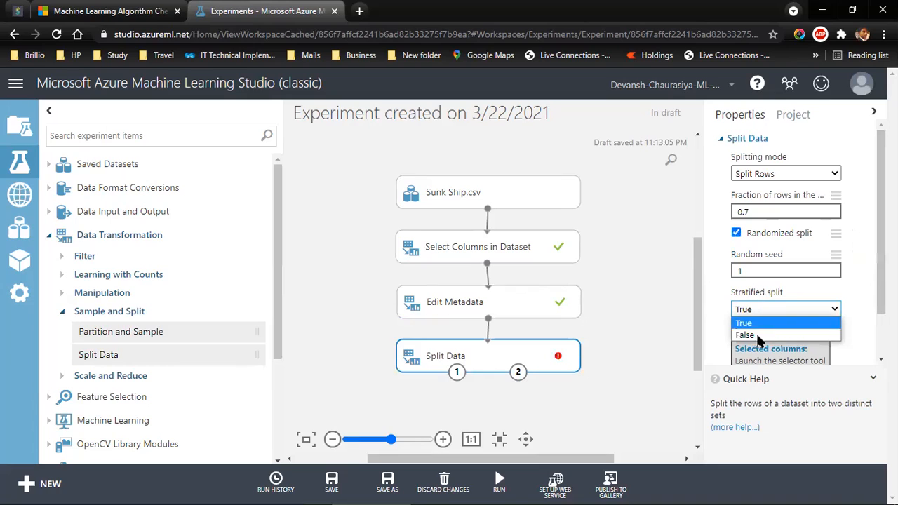
{"action": "left_click", "coordinate": [754, 334]}
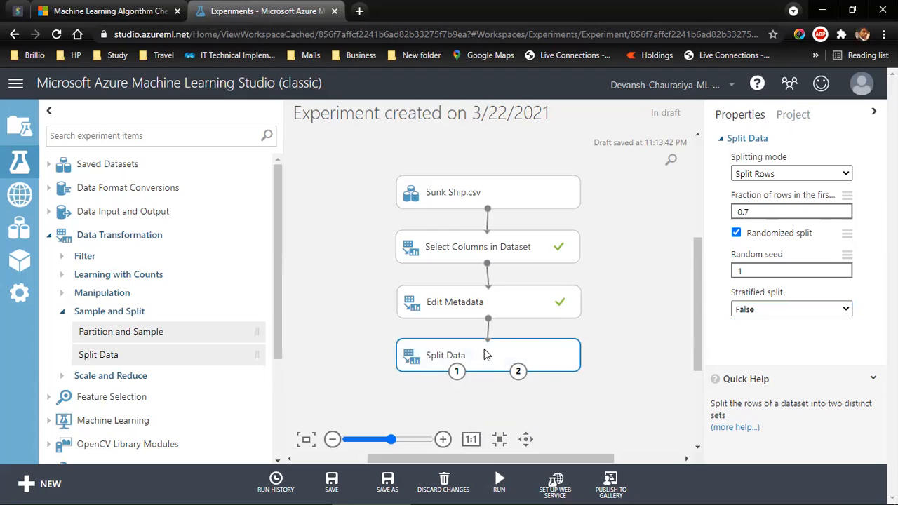
Step: Run only the selected Split Data module
{"action": "mouse_move", "coordinate": [500, 479]}
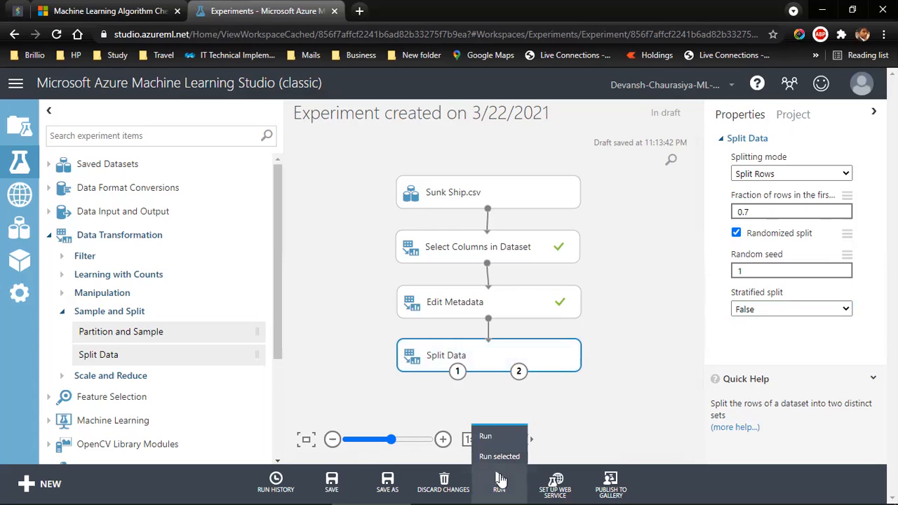
{"action": "left_click", "coordinate": [498, 457]}
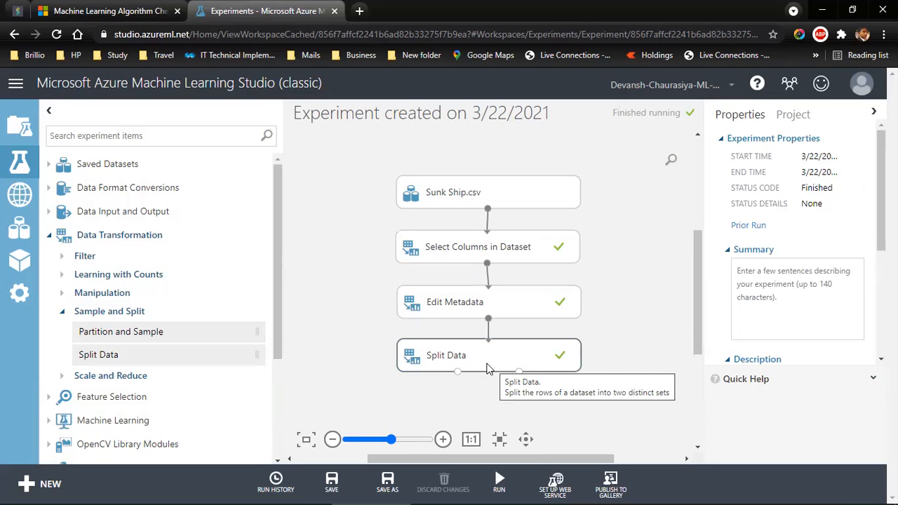
Step: Browse the Machine Learning modules and examine the Classification algorithms under Initialize Model
{"action": "left_click_drag", "start_coordinate": [696, 335], "coordinate": [691, 365]}
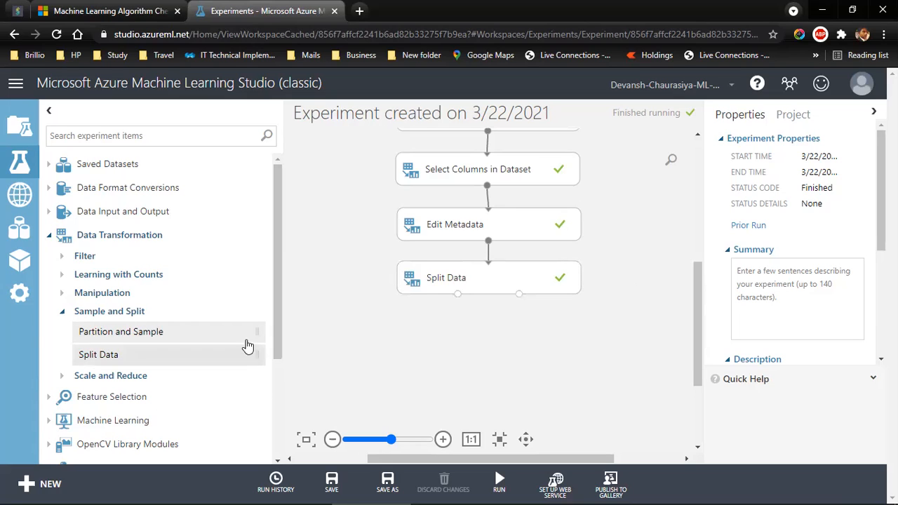
{"action": "left_click", "coordinate": [61, 312]}
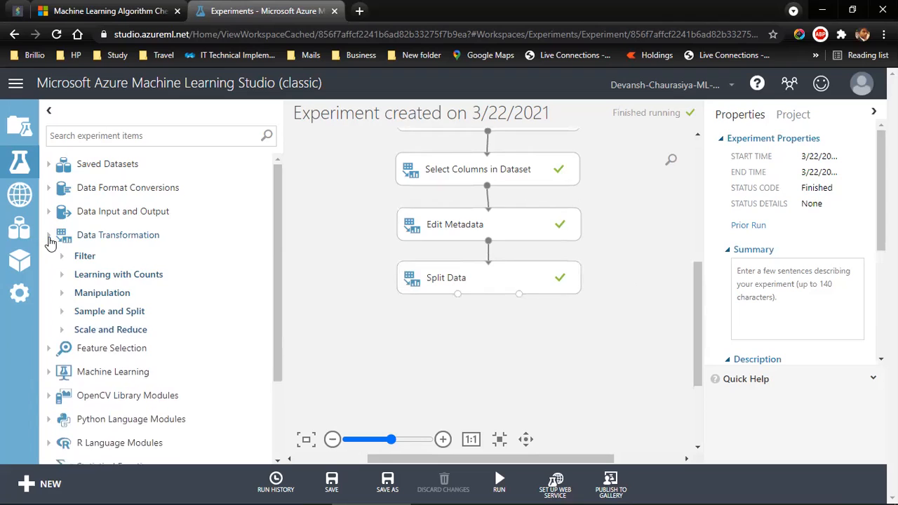
{"action": "left_click", "coordinate": [49, 237]}
{"action": "left_click", "coordinate": [49, 283]}
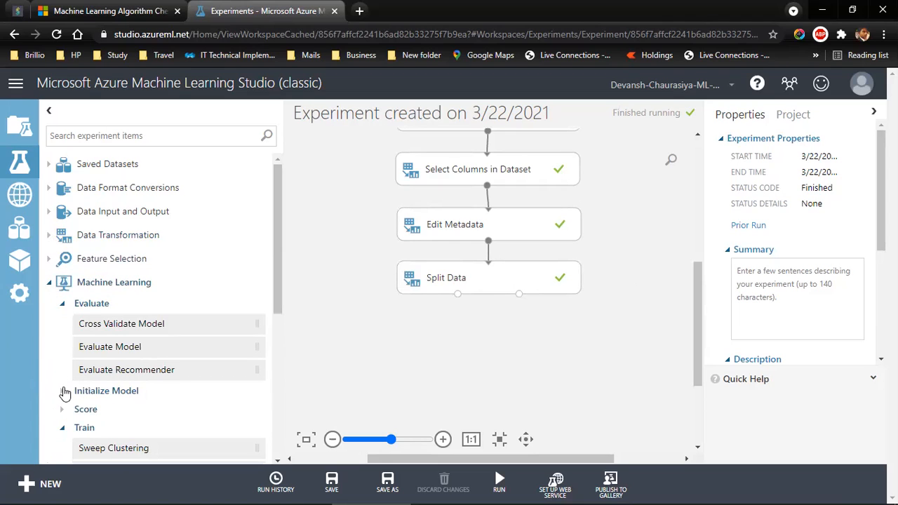
{"action": "scroll", "coordinate": [273, 290], "scroll_direction": "down", "scroll_amount": 1}
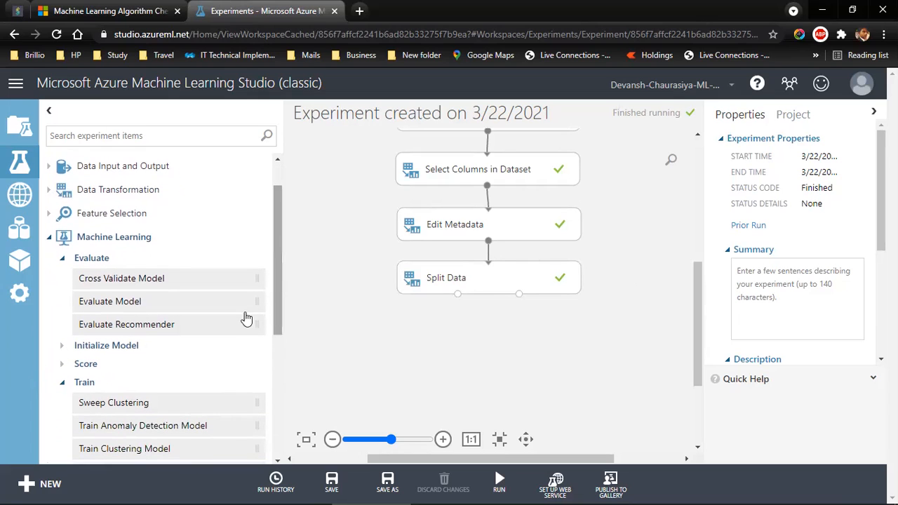
{"action": "left_click", "coordinate": [63, 382]}
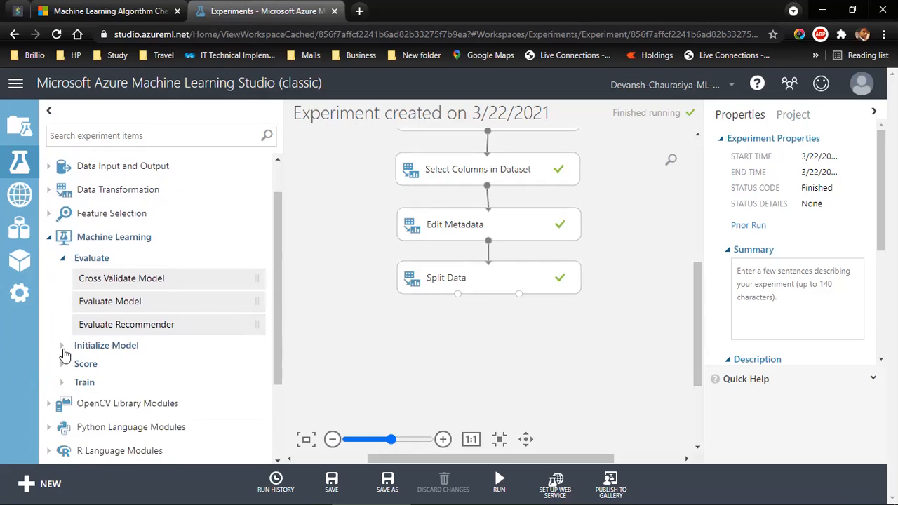
{"action": "left_click", "coordinate": [62, 348]}
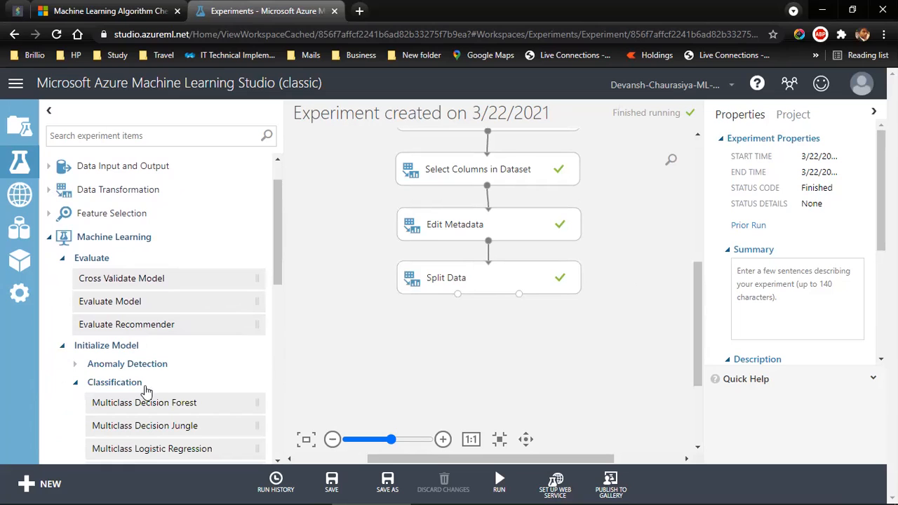
{"action": "left_click_drag", "start_coordinate": [275, 269], "coordinate": [273, 323]}
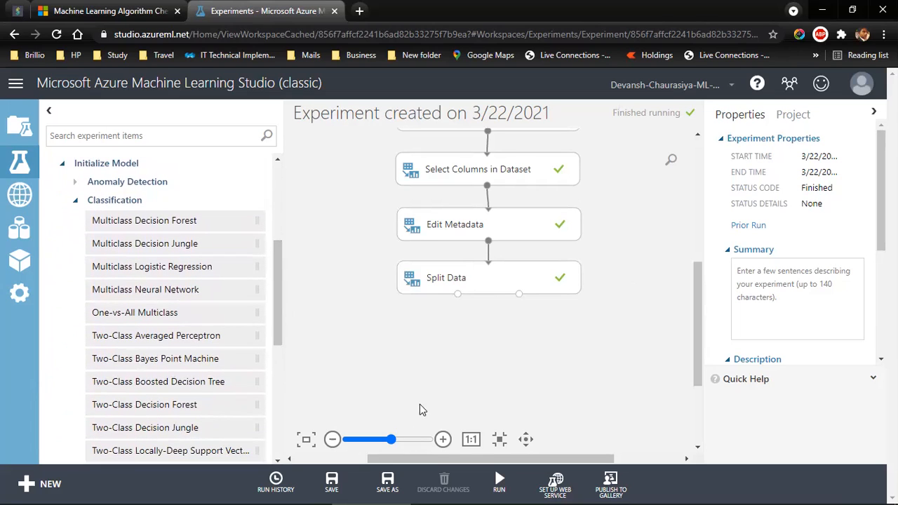
Step: Switch to the presentation slide listing the steps in ML
{"action": "key", "text": "alt+Tab"}
{"action": "key", "text": "alt+Tab"}
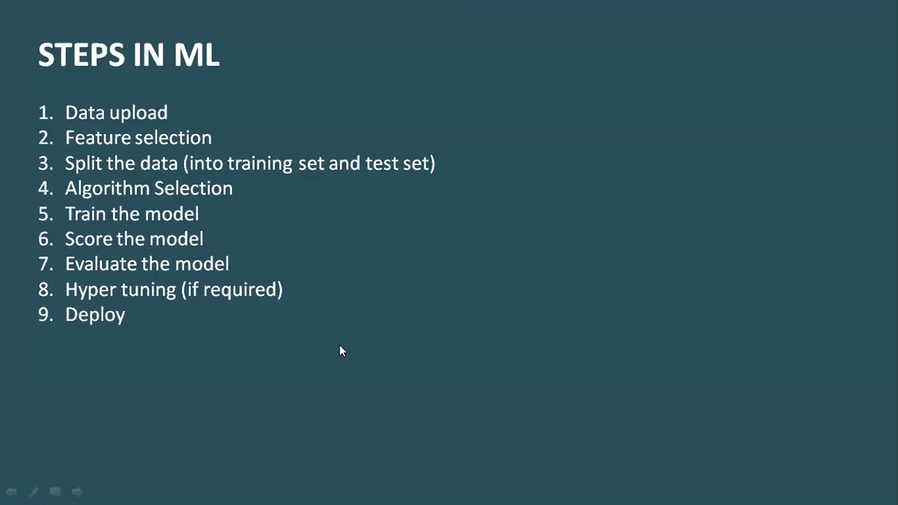
Step: Advance the presentation to the Azure Studio slide with the algorithm cheat sheet link
{"action": "left_click", "coordinate": [340, 350]}
{"action": "left_click", "coordinate": [339, 351]}
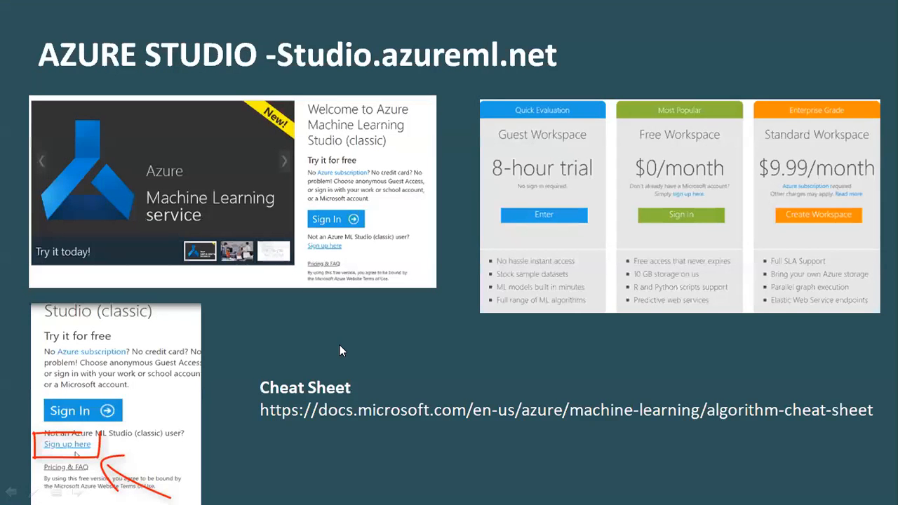
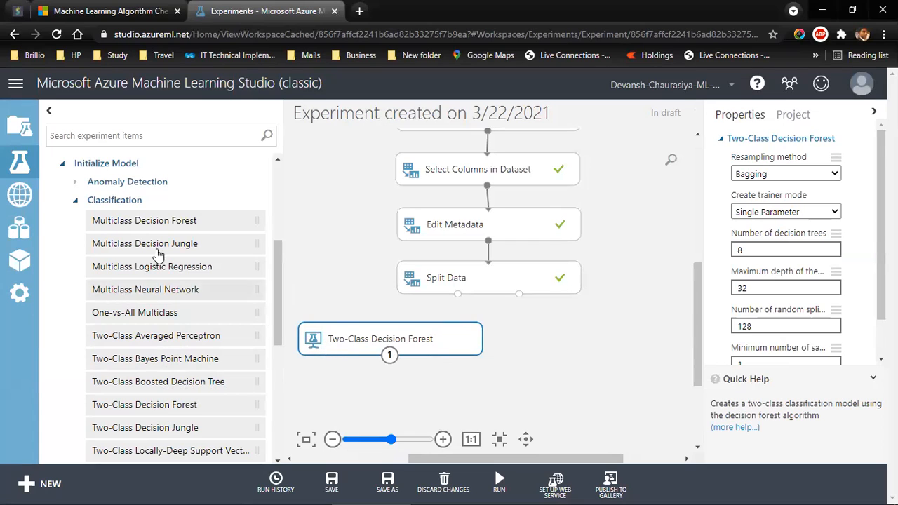
Step: Add a Train Model module to the canvas just below the Two-Class Decision Forest module
{"action": "left_click", "coordinate": [76, 201]}
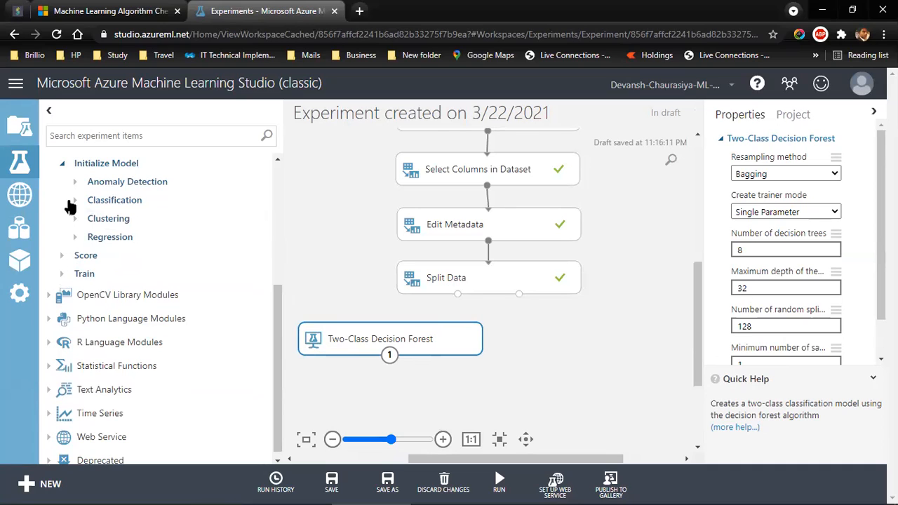
{"action": "left_click", "coordinate": [61, 278]}
{"action": "left_click_drag", "start_coordinate": [114, 387], "coordinate": [514, 389]}
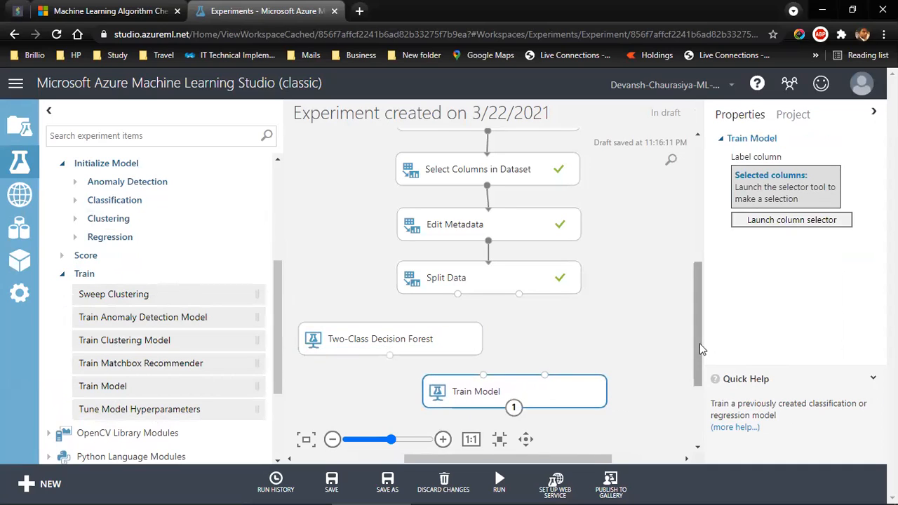
{"action": "scroll", "coordinate": [698, 343], "scroll_direction": "down", "scroll_amount": 1}
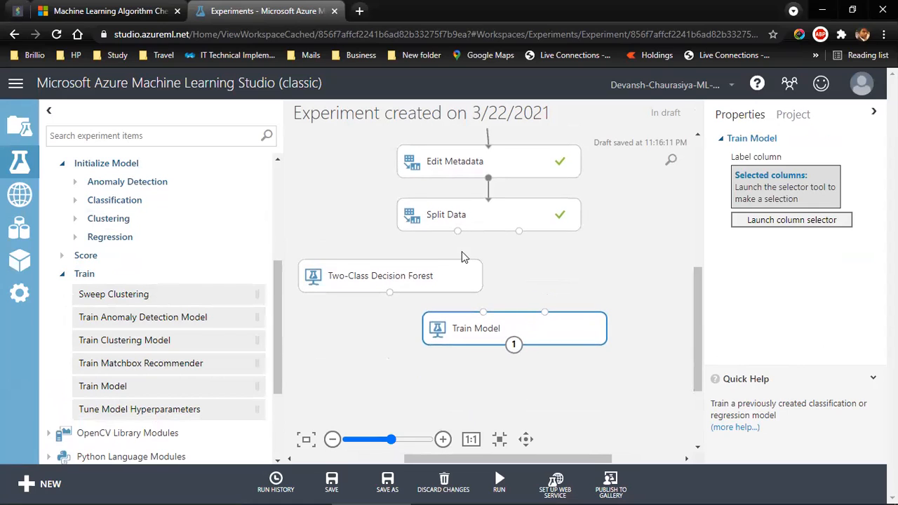
{"action": "left_click_drag", "start_coordinate": [496, 322], "coordinate": [520, 336]}
Step: Try connecting the Two-Class Decision Forest output to Train Model and delete that connection
{"action": "left_click_drag", "start_coordinate": [391, 294], "coordinate": [522, 344]}
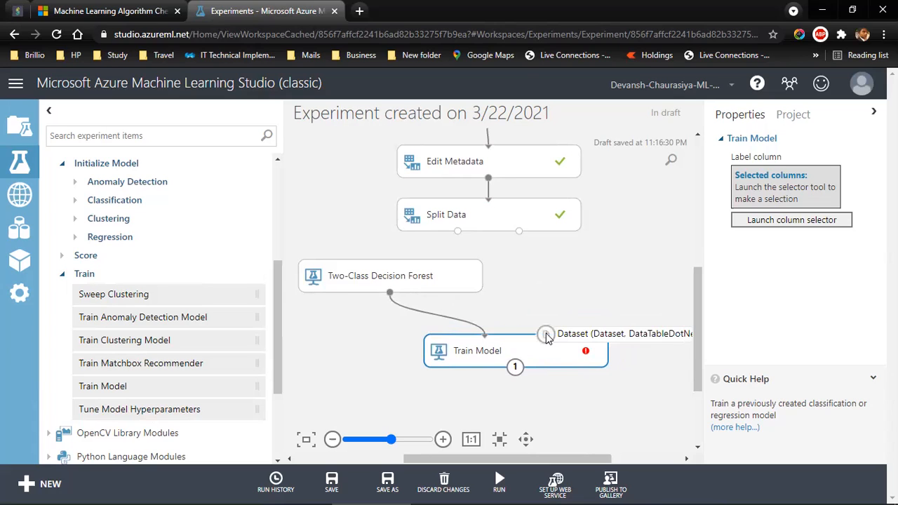
{"action": "left_click", "coordinate": [478, 327]}
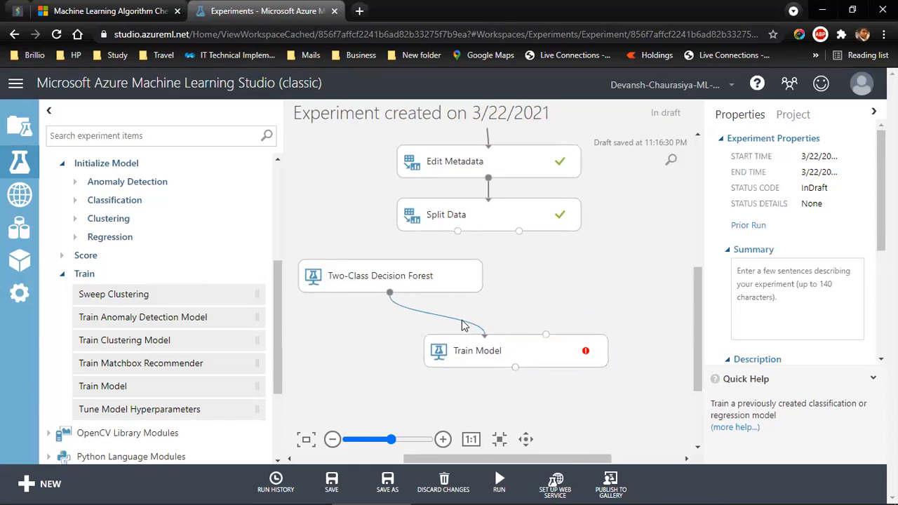
{"action": "right_click", "coordinate": [460, 320]}
{"action": "left_click", "coordinate": [482, 335]}
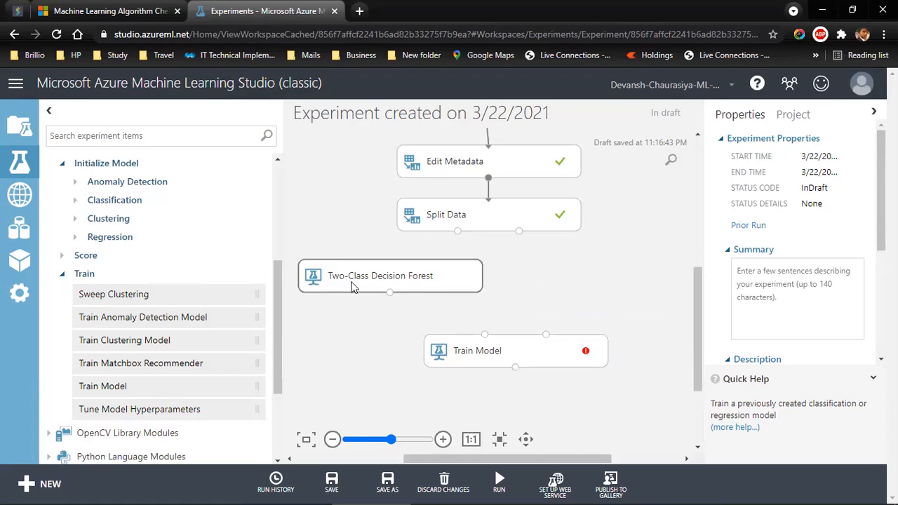
Step: Connect Two-Class Decision Forest to Train Model's first input and Split Data's first output to its dataset input
{"action": "left_click_drag", "start_coordinate": [390, 293], "coordinate": [486, 336]}
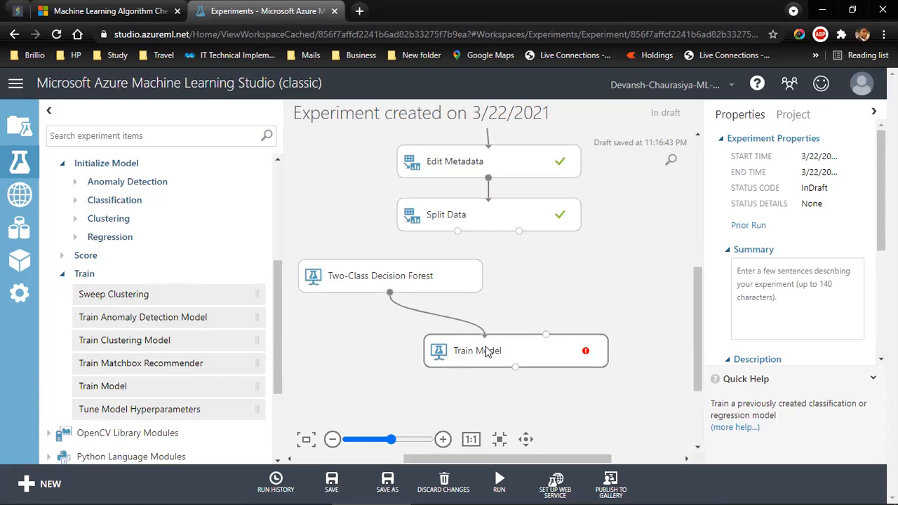
{"action": "left_click_drag", "start_coordinate": [539, 349], "coordinate": [545, 344]}
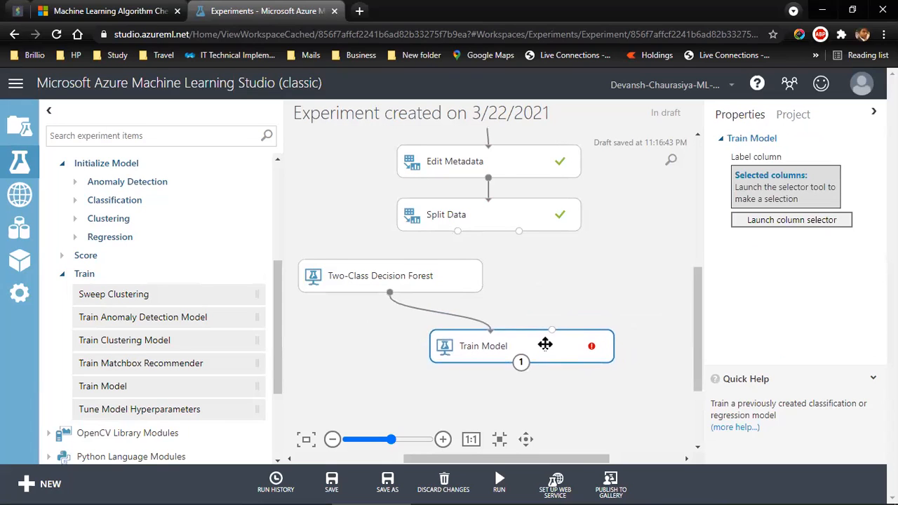
{"action": "left_click_drag", "start_coordinate": [457, 231], "coordinate": [551, 353]}
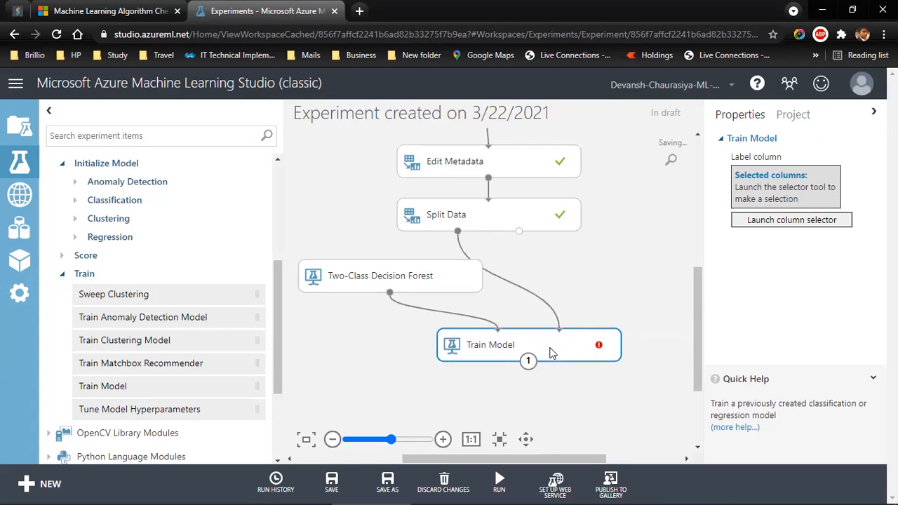
Step: Rearrange the experiment's modules into a more compact layout, moving Two-Class Decision Forest clear of the Split Data connection
{"action": "left_click_drag", "start_coordinate": [445, 295], "coordinate": [430, 302]}
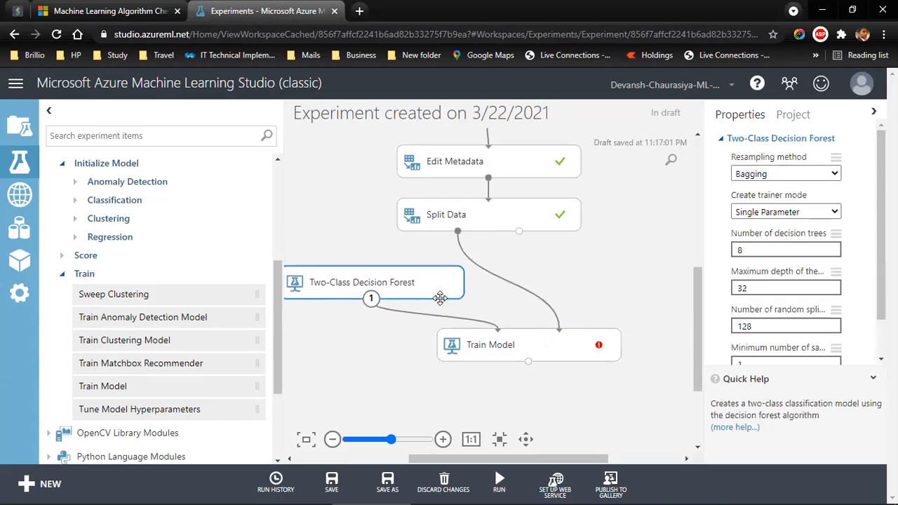
{"action": "left_click_drag", "start_coordinate": [517, 344], "coordinate": [517, 337]}
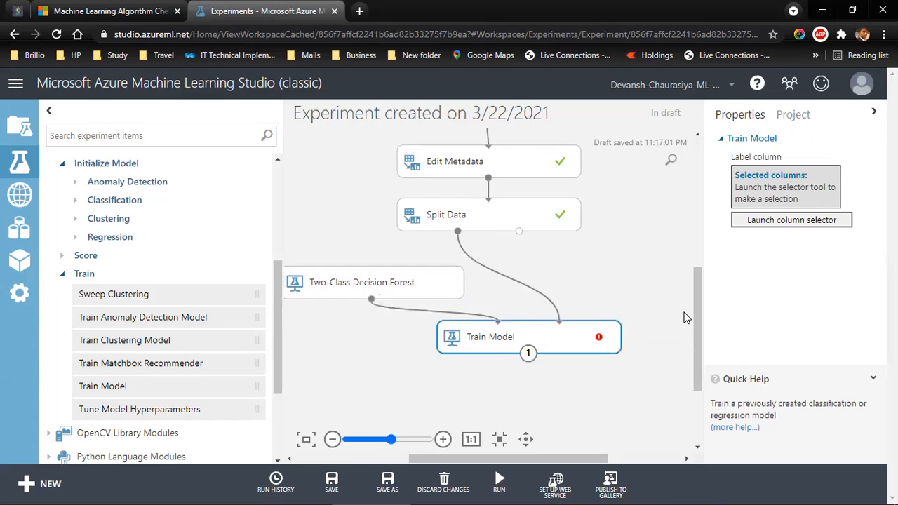
{"action": "left_click_drag", "start_coordinate": [695, 312], "coordinate": [698, 290]}
{"action": "left_click_drag", "start_coordinate": [505, 191], "coordinate": [507, 185]}
{"action": "left_click_drag", "start_coordinate": [503, 232], "coordinate": [506, 225]}
{"action": "left_click_drag", "start_coordinate": [501, 294], "coordinate": [499, 277]}
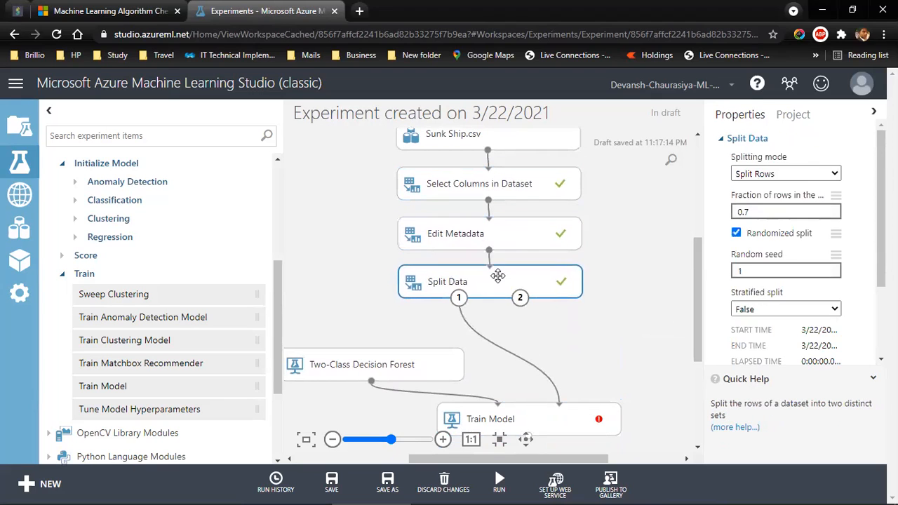
{"action": "left_click_drag", "start_coordinate": [432, 349], "coordinate": [423, 315]}
{"action": "left_click_drag", "start_coordinate": [521, 412], "coordinate": [496, 371]}
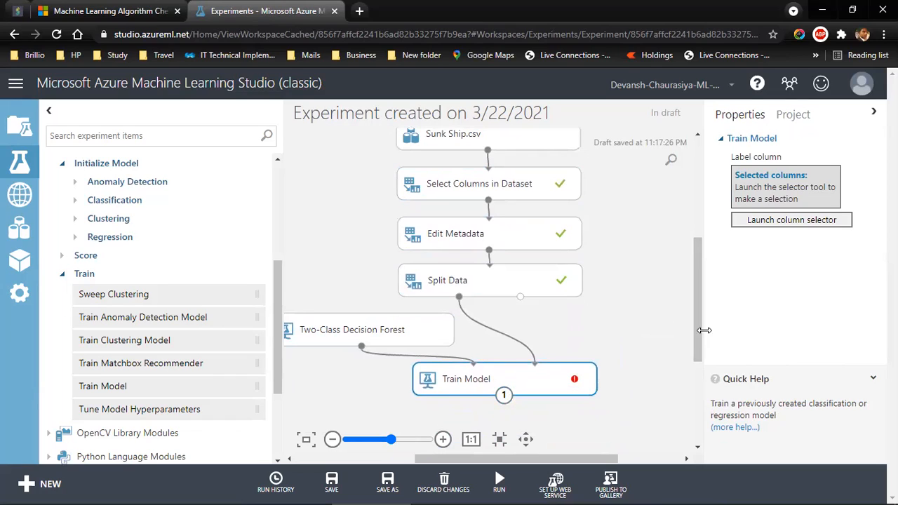
{"action": "left_click_drag", "start_coordinate": [694, 329], "coordinate": [694, 330]}
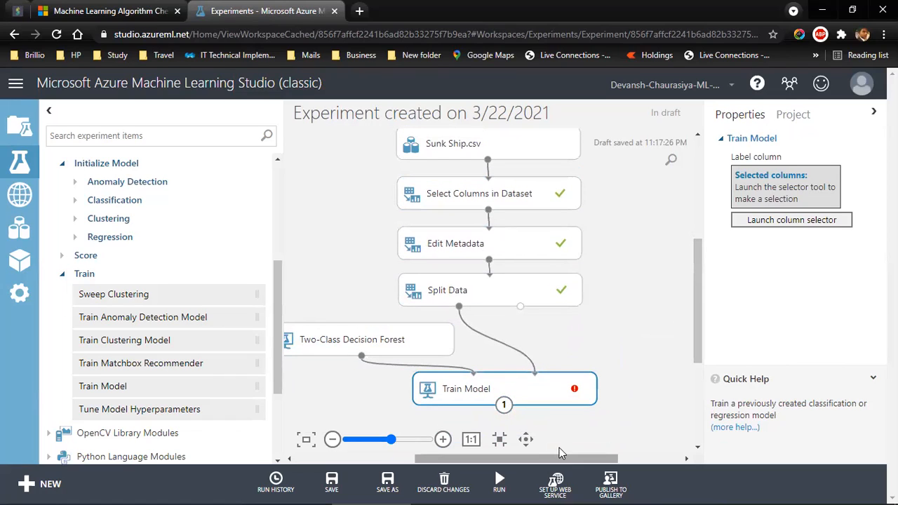
Step: Select sex as the label column of the Train Model module
{"action": "left_click", "coordinate": [504, 406]}
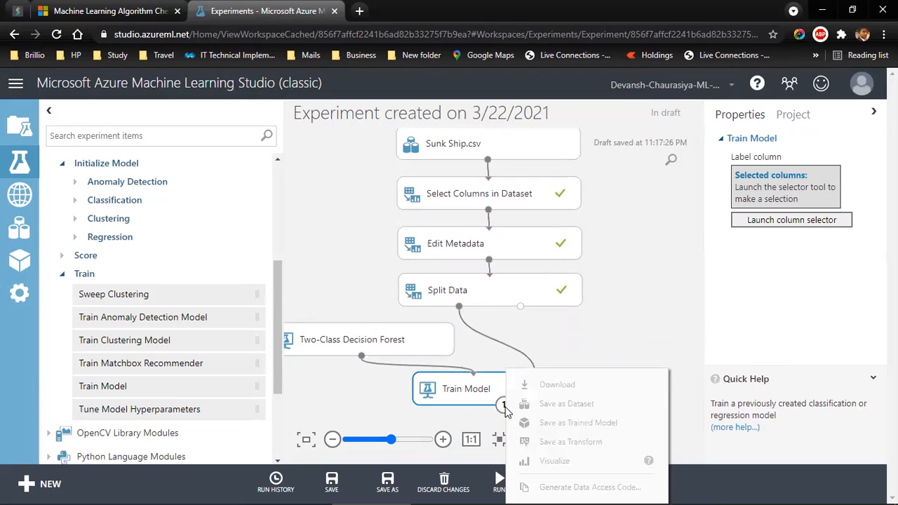
{"action": "left_click", "coordinate": [608, 313]}
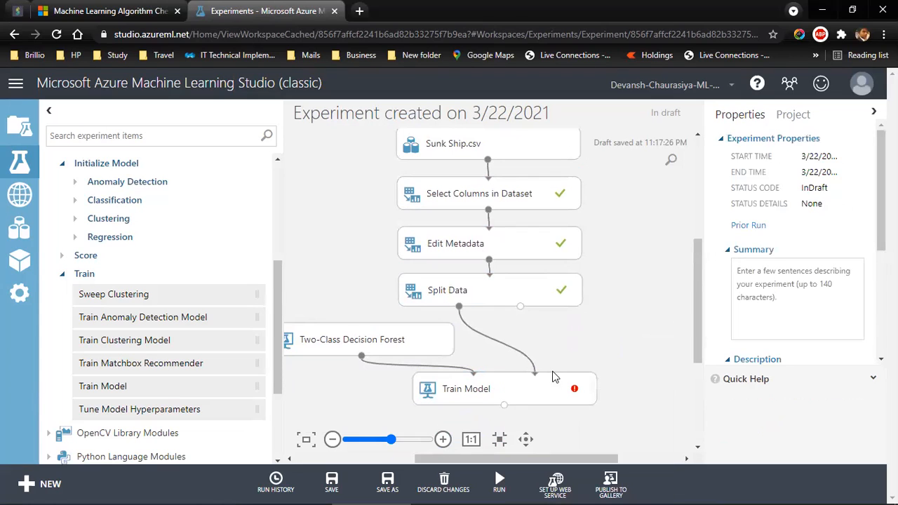
{"action": "left_click", "coordinate": [511, 394]}
{"action": "left_click", "coordinate": [806, 221]}
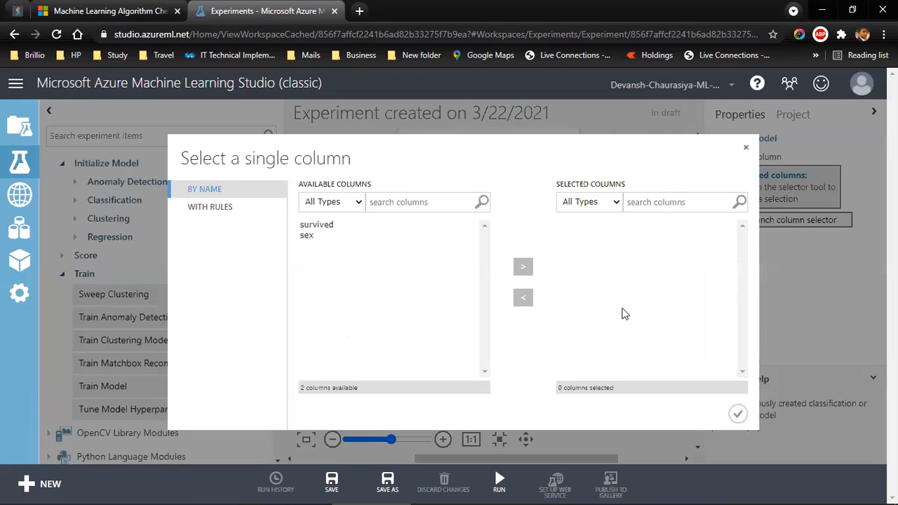
{"action": "left_click", "coordinate": [310, 229]}
{"action": "left_click", "coordinate": [307, 236]}
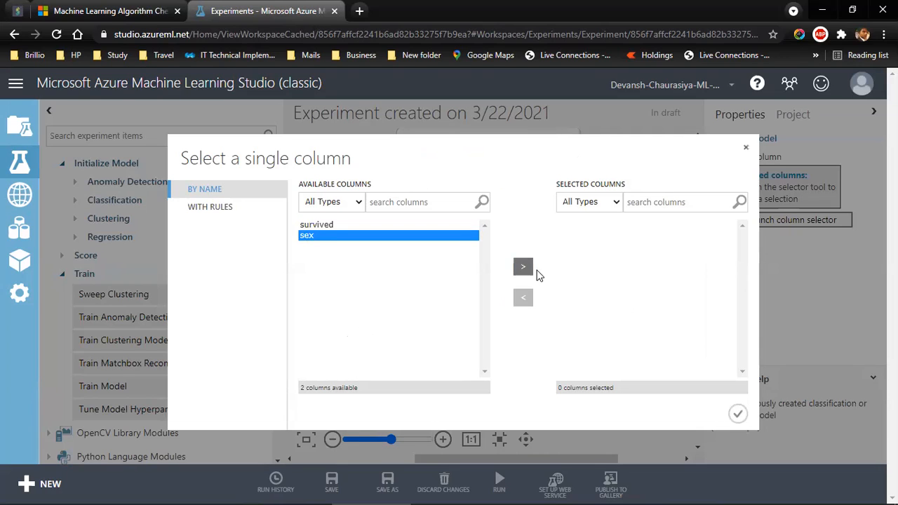
{"action": "left_click", "coordinate": [521, 269]}
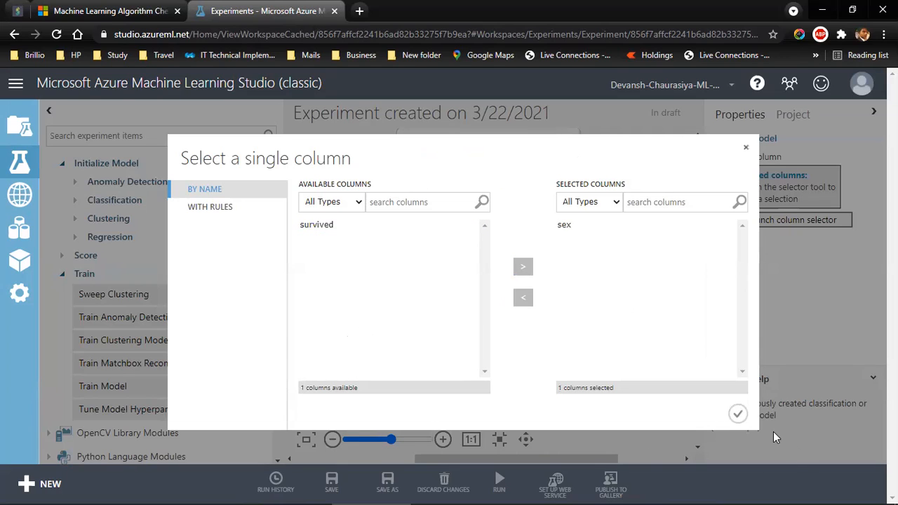
{"action": "left_click", "coordinate": [737, 413]}
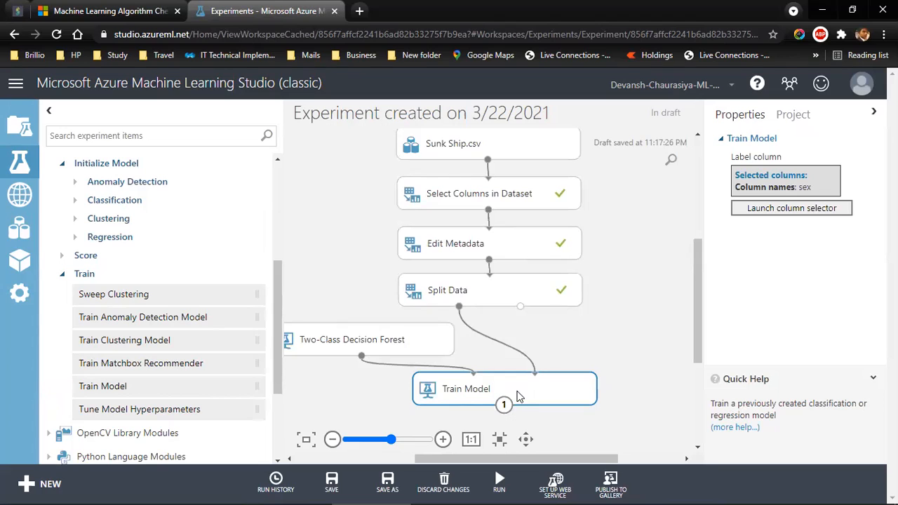
Step: Run the whole experiment to train the model
{"action": "left_click", "coordinate": [499, 480]}
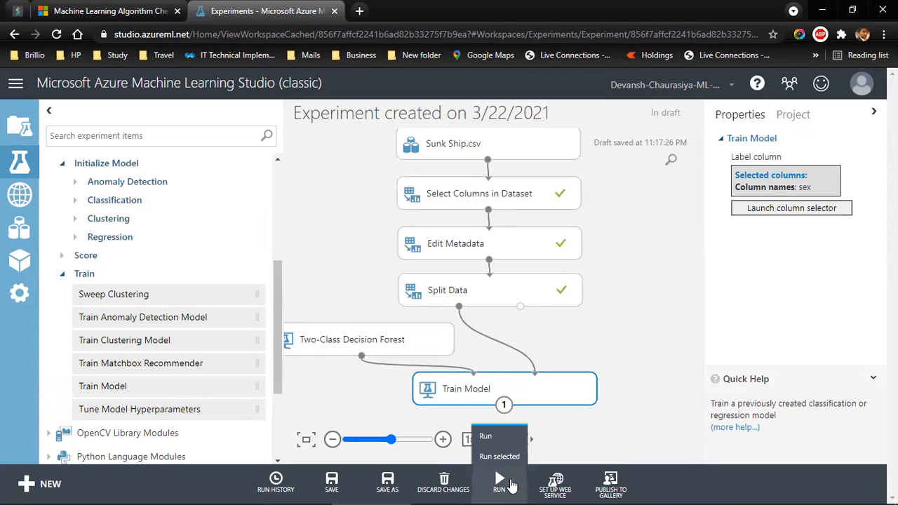
{"action": "left_click", "coordinate": [490, 440]}
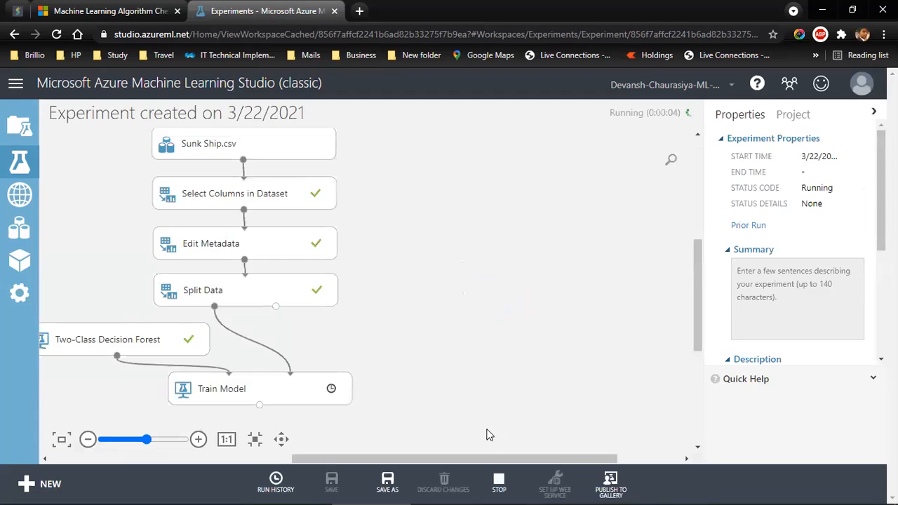
{"action": "left_click_drag", "start_coordinate": [460, 459], "coordinate": [382, 463]}
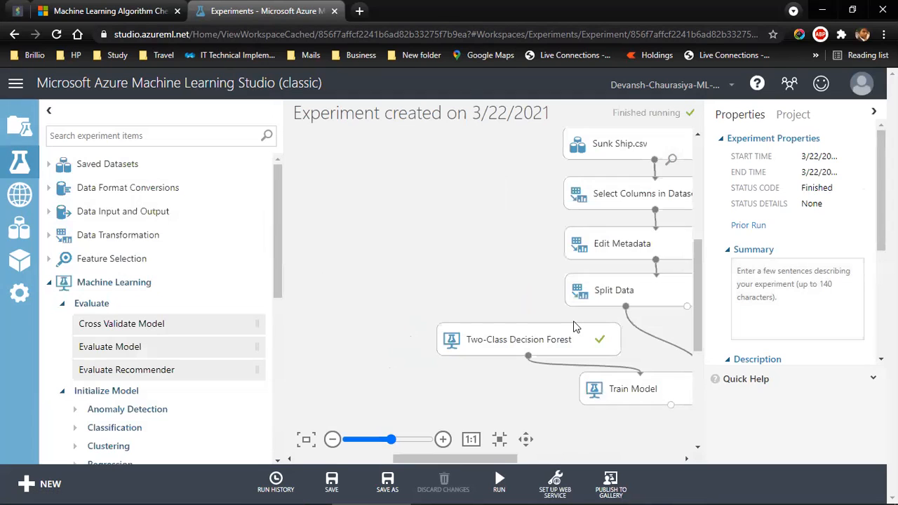
{"action": "left_click_drag", "start_coordinate": [503, 458], "coordinate": [523, 456]}
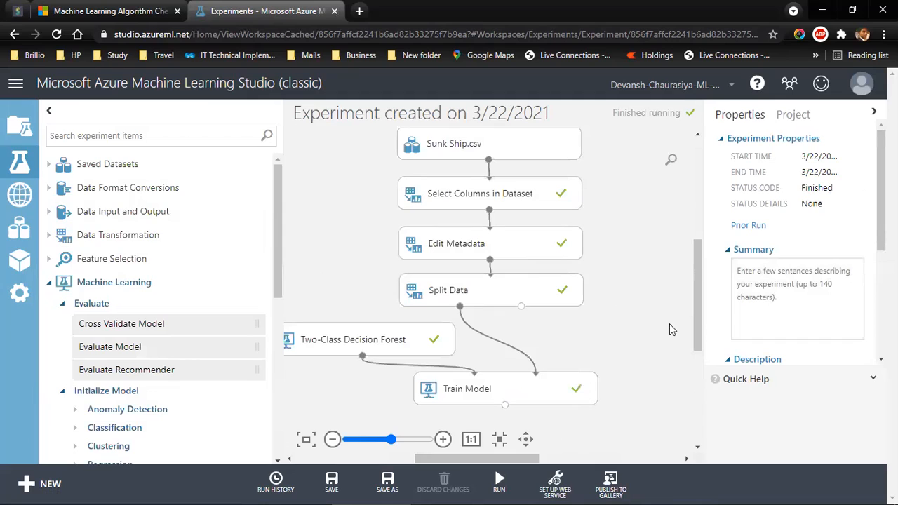
Step: Add a Score Model module from the Score group and place it below Train Model
{"action": "left_click_drag", "start_coordinate": [699, 320], "coordinate": [701, 341]}
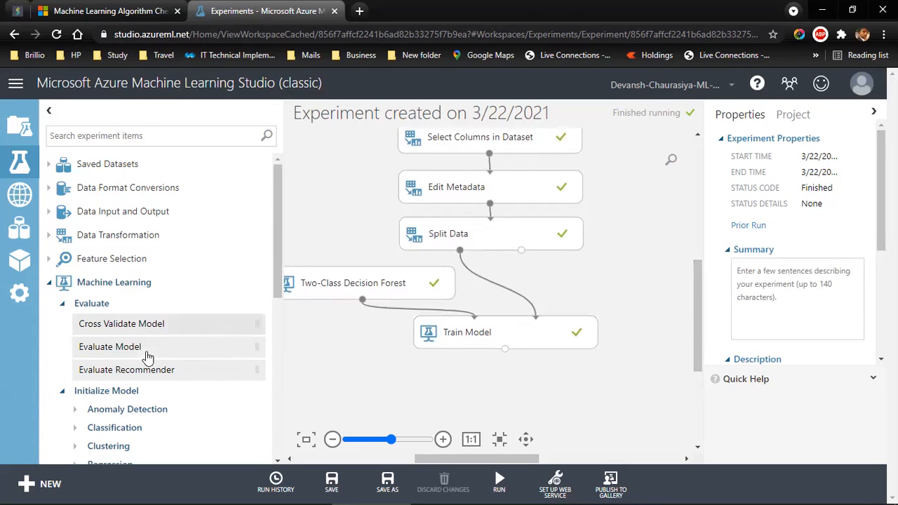
{"action": "left_click_drag", "start_coordinate": [275, 269], "coordinate": [256, 392]}
{"action": "left_click", "coordinate": [66, 222]}
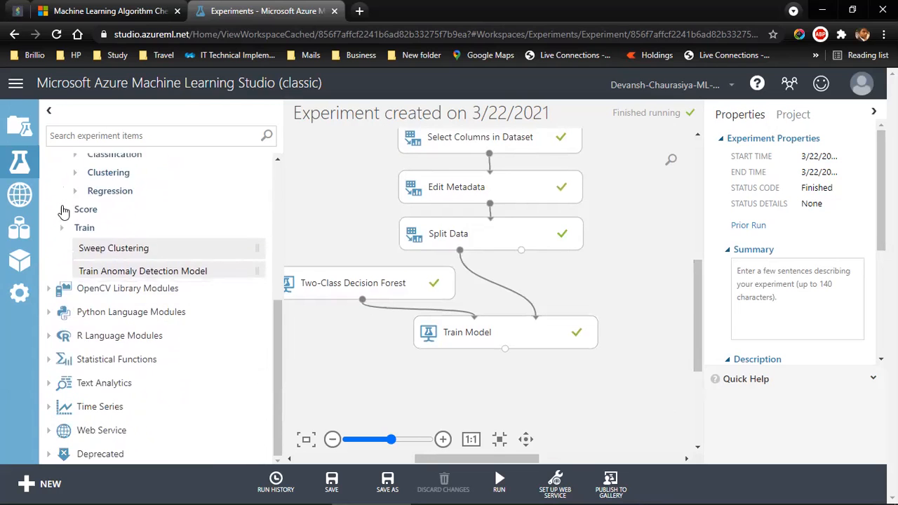
{"action": "left_click", "coordinate": [63, 247]}
{"action": "left_click_drag", "start_coordinate": [124, 288], "coordinate": [595, 394]}
{"action": "left_click_drag", "start_coordinate": [558, 458], "coordinate": [574, 458]}
{"action": "left_click_drag", "start_coordinate": [582, 391], "coordinate": [611, 383]}
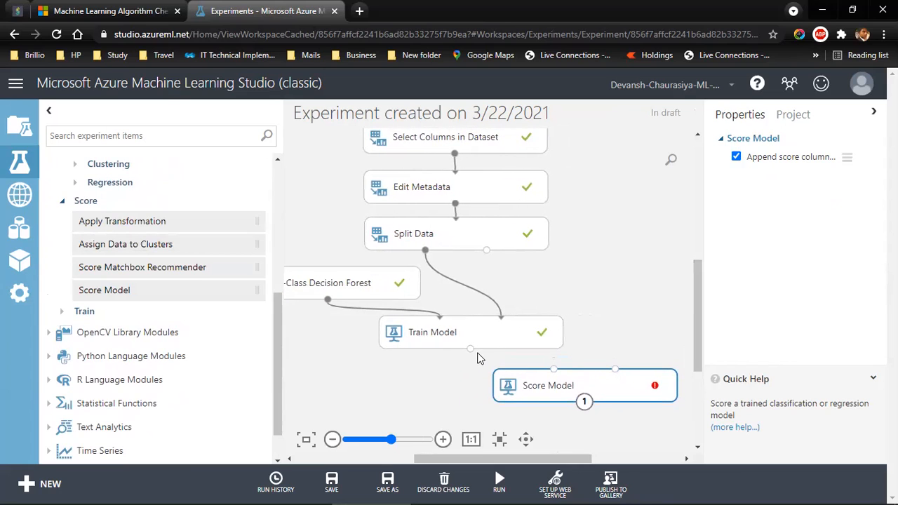
Step: Connect Train Model's output and Split Data's second output to Score Model, and space the two model modules apart
{"action": "left_click_drag", "start_coordinate": [471, 351], "coordinate": [556, 371]}
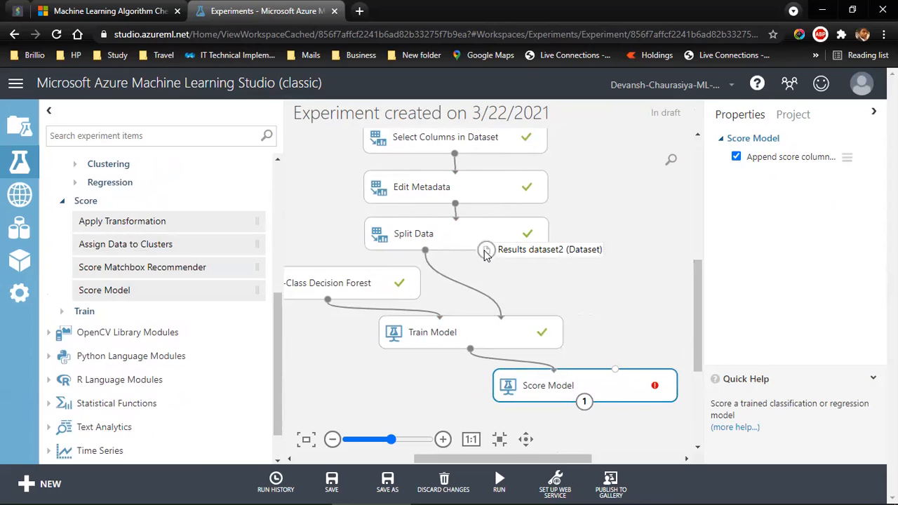
{"action": "mouse_move", "coordinate": [486, 250]}
{"action": "left_mouse_down"}
{"action": "mouse_move", "coordinate": [567, 297]}
{"action": "mouse_move", "coordinate": [616, 347]}
{"action": "mouse_move", "coordinate": [622, 374]}
{"action": "mouse_move", "coordinate": [612, 380]}
{"action": "left_mouse_up"}
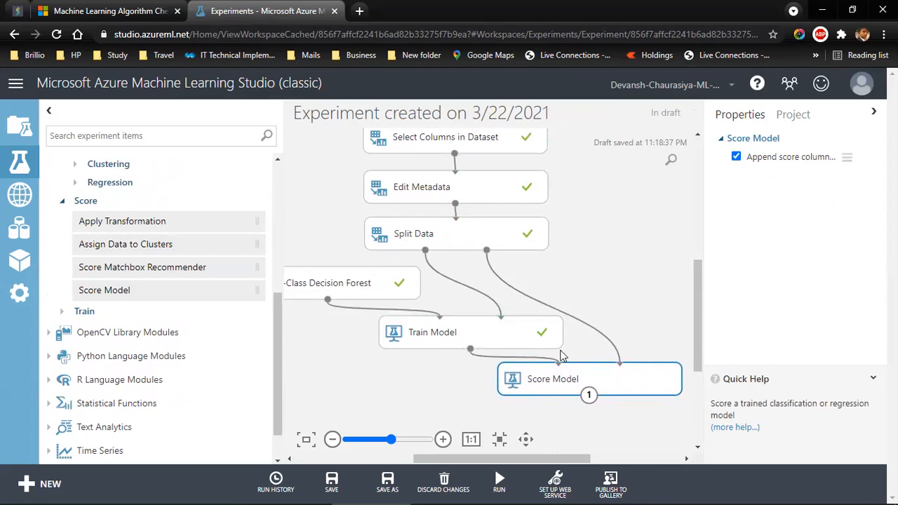
{"action": "left_click_drag", "start_coordinate": [521, 335], "coordinate": [488, 339]}
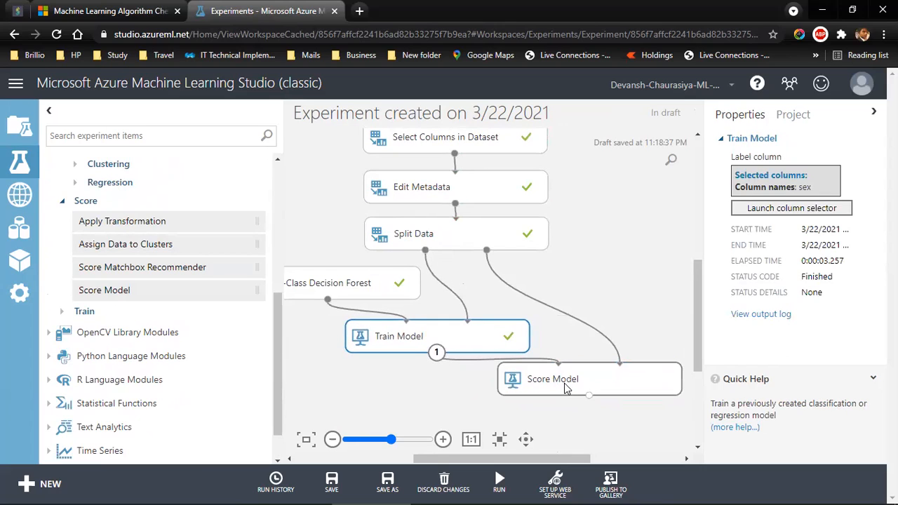
{"action": "left_click_drag", "start_coordinate": [576, 381], "coordinate": [583, 391]}
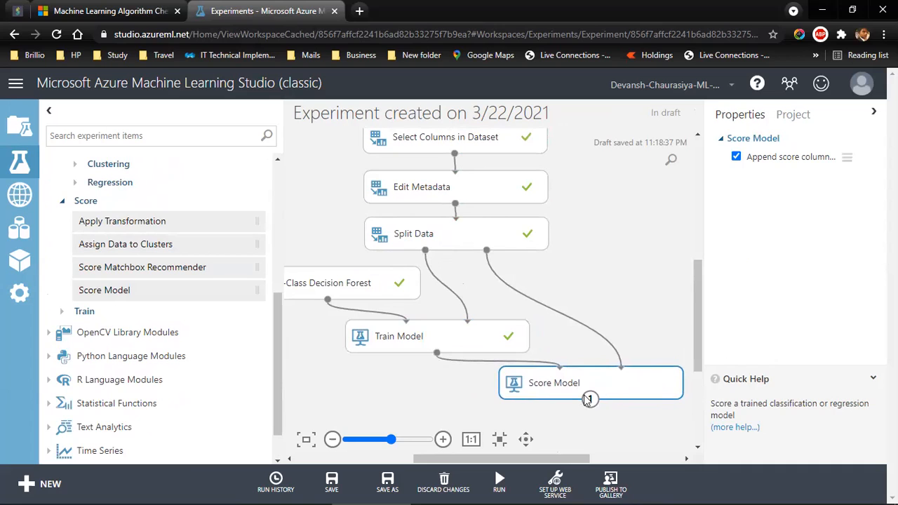
Step: Run the whole experiment with the Score Model module included
{"action": "mouse_move", "coordinate": [500, 474]}
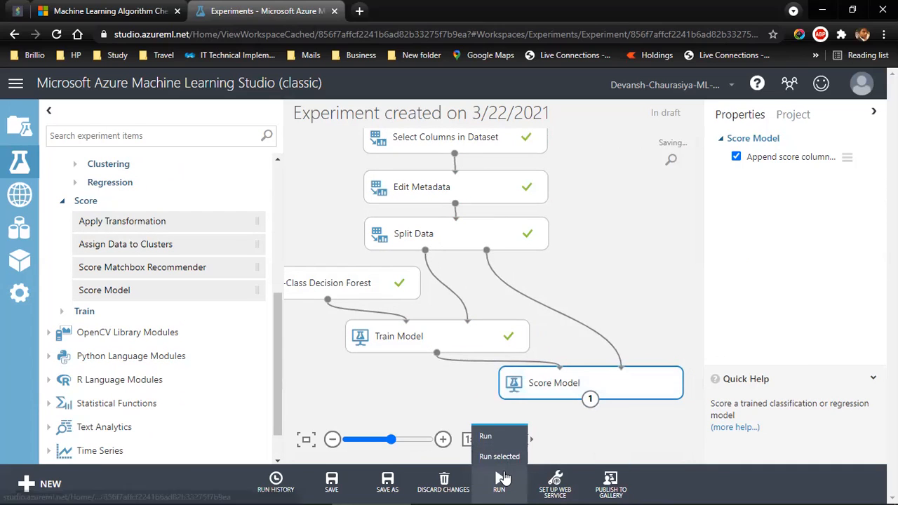
{"action": "left_click", "coordinate": [485, 435]}
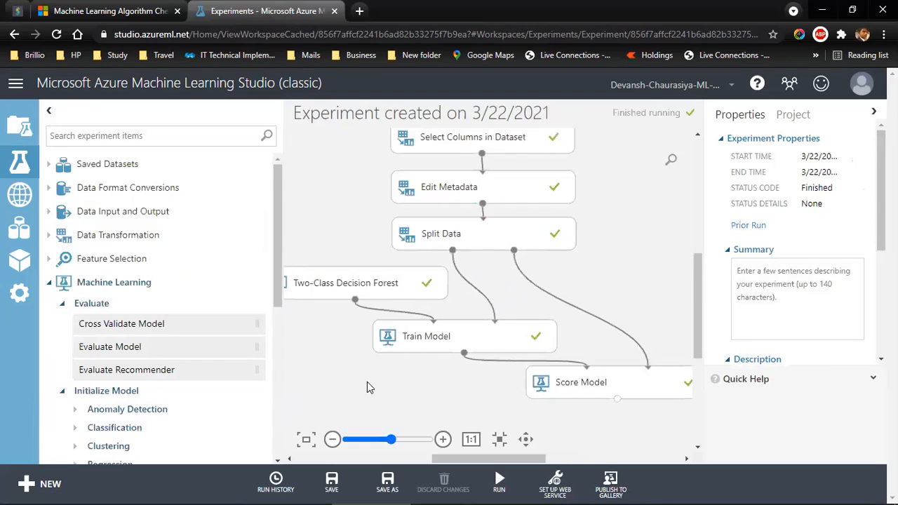
Step: Visualize Score Model's scored dataset, examine its row count and the first Scored Probabilities values, and close the results
{"action": "left_click", "coordinate": [617, 397]}
{"action": "left_click", "coordinate": [666, 460]}
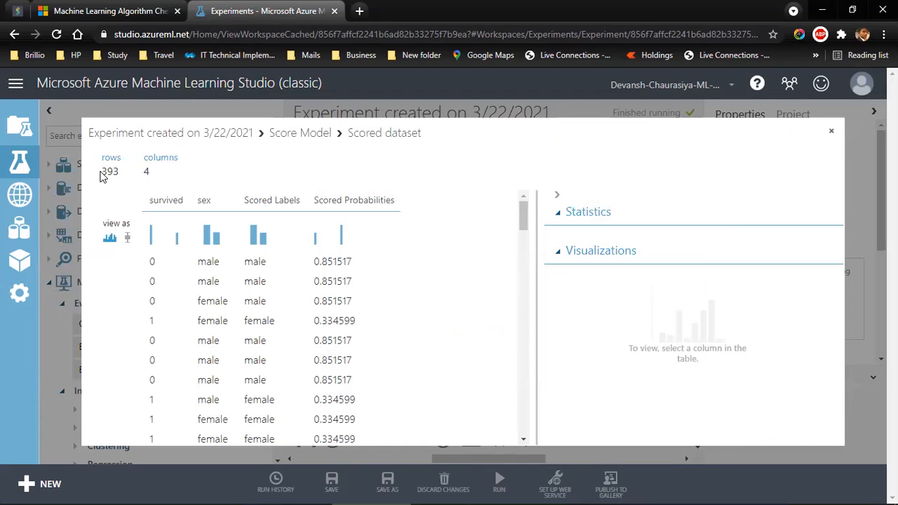
{"action": "left_click_drag", "start_coordinate": [126, 175], "coordinate": [117, 173]}
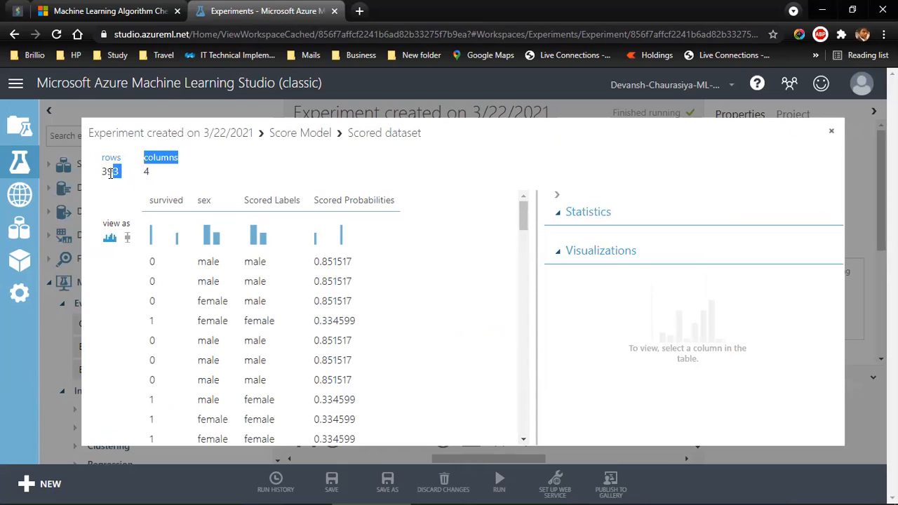
{"action": "left_click", "coordinate": [110, 174]}
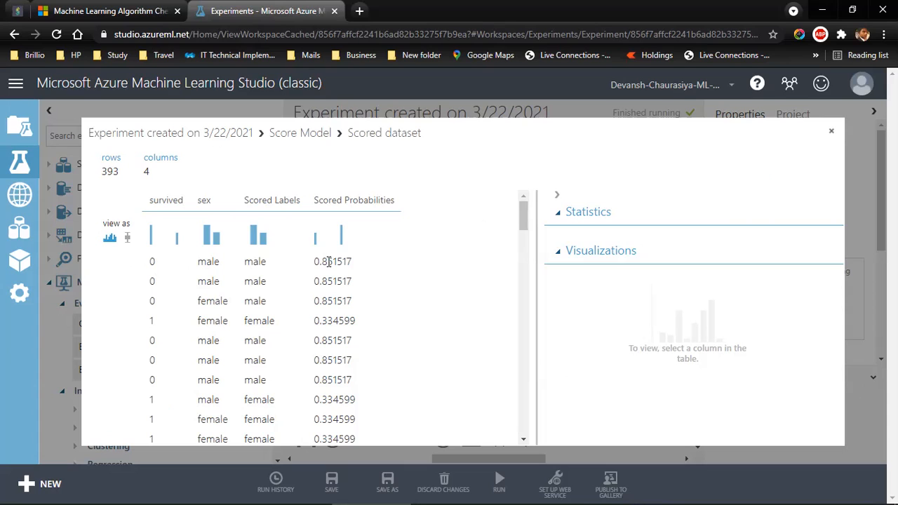
{"action": "double_click", "coordinate": [328, 263]}
{"action": "left_click_drag", "start_coordinate": [319, 281], "coordinate": [351, 281]}
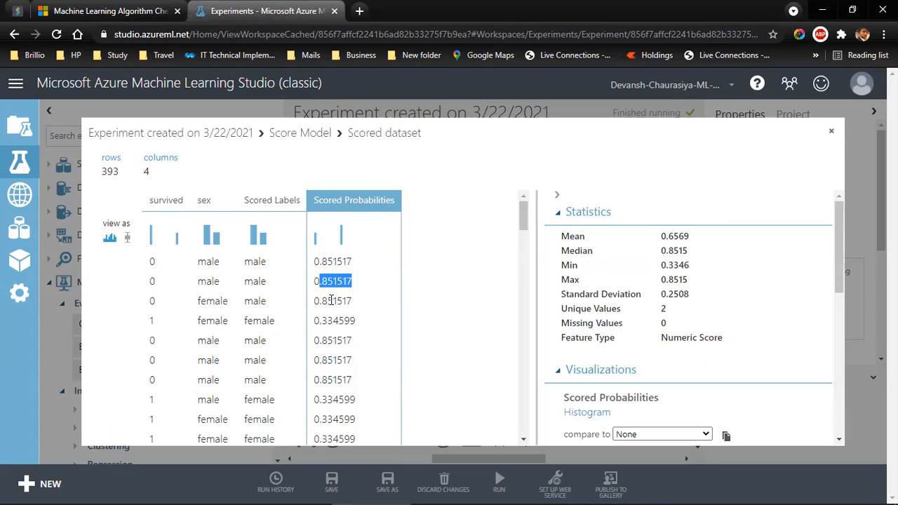
{"action": "left_click_drag", "start_coordinate": [318, 300], "coordinate": [354, 307]}
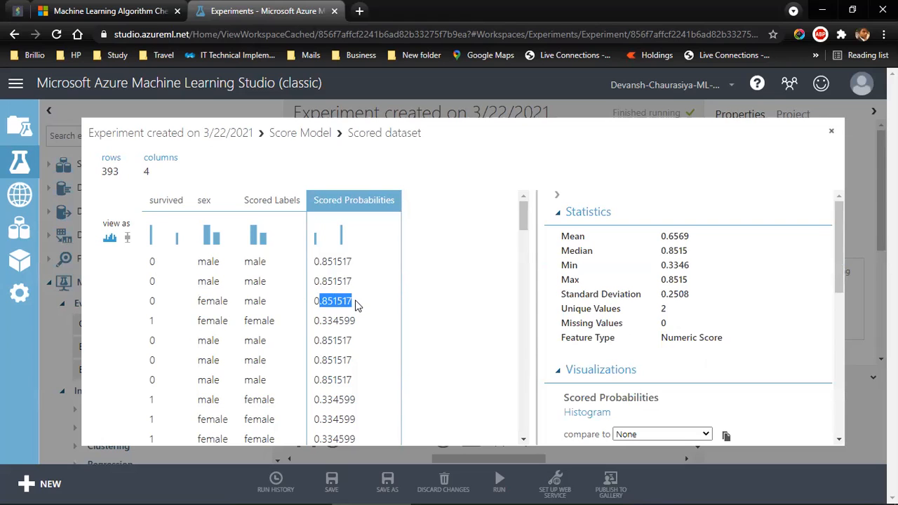
{"action": "left_click", "coordinate": [830, 131]}
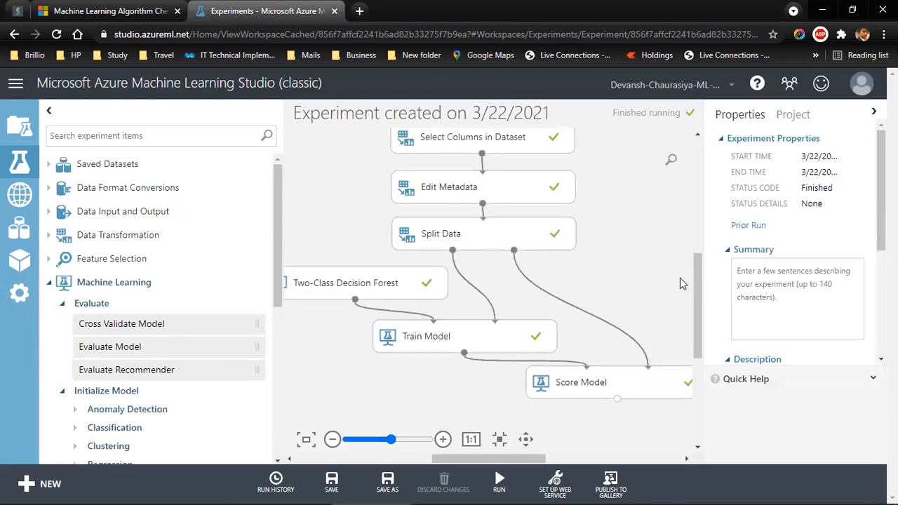
Step: Change Train Model's label column from sex to survived and run the whole experiment again
{"action": "left_click", "coordinate": [614, 382]}
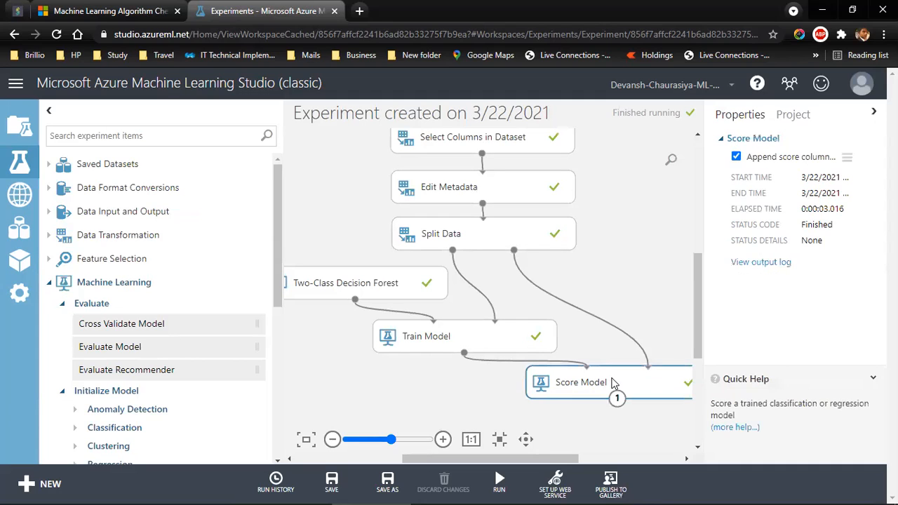
{"action": "left_click", "coordinate": [463, 340]}
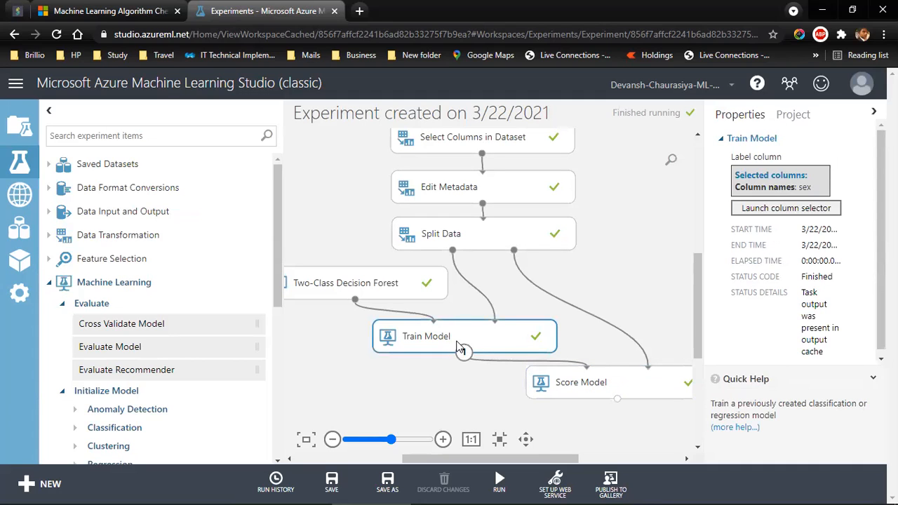
{"action": "left_click", "coordinate": [786, 209]}
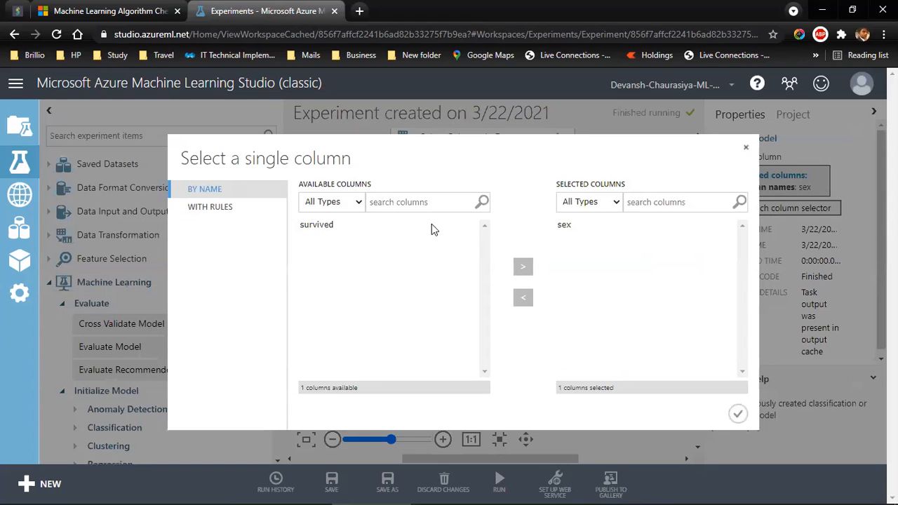
{"action": "left_click", "coordinate": [564, 224]}
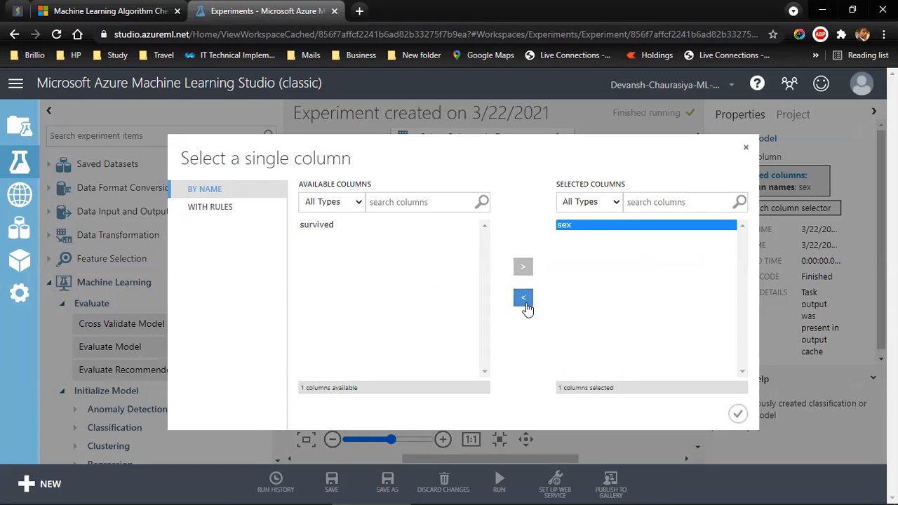
{"action": "left_click", "coordinate": [524, 298]}
{"action": "left_click", "coordinate": [335, 225]}
{"action": "left_click", "coordinate": [523, 267]}
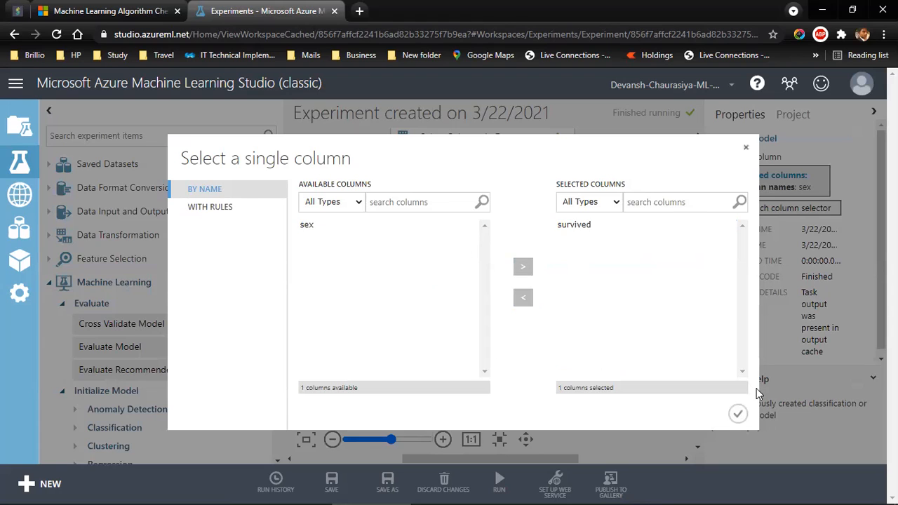
{"action": "left_click", "coordinate": [737, 414]}
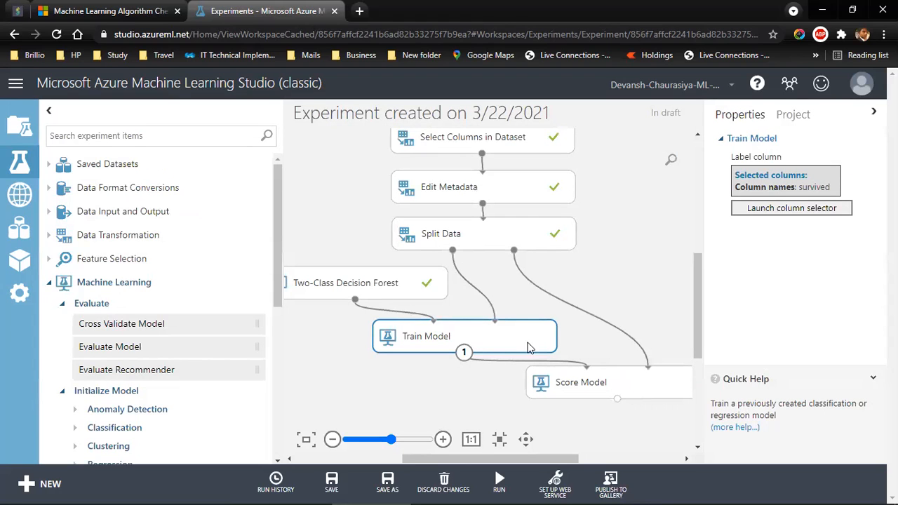
{"action": "mouse_move", "coordinate": [500, 482]}
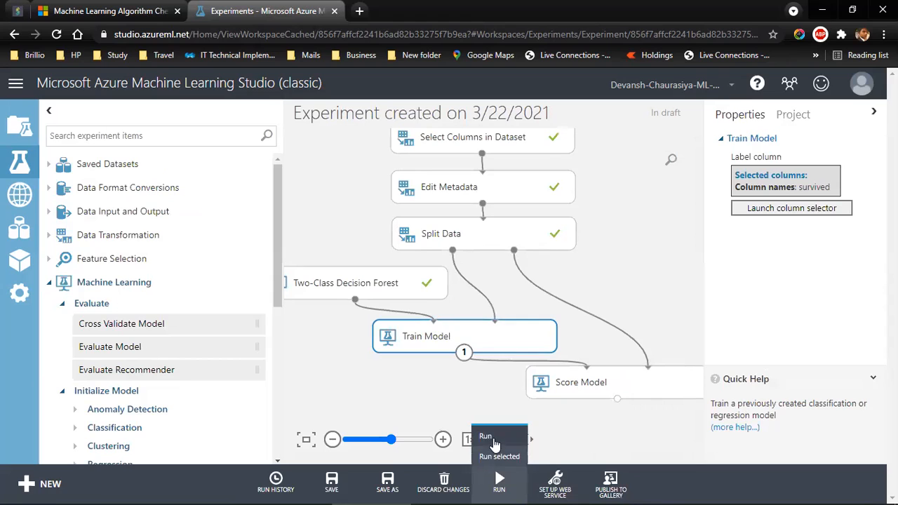
{"action": "left_click", "coordinate": [499, 457]}
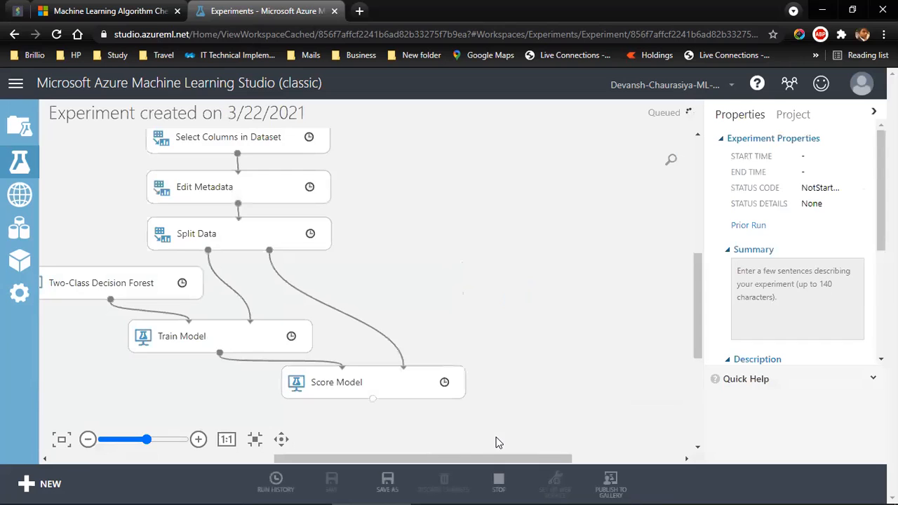
Step: Visualize the new scored dataset and compare survived, sex, Scored Labels and Scored Probabilities for the first and third rows
{"action": "right_click", "coordinate": [617, 404]}
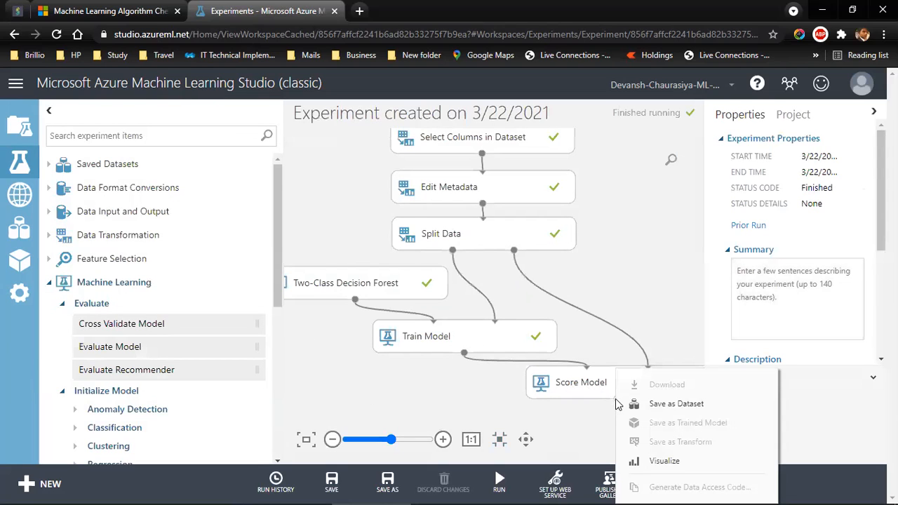
{"action": "left_click", "coordinate": [656, 458]}
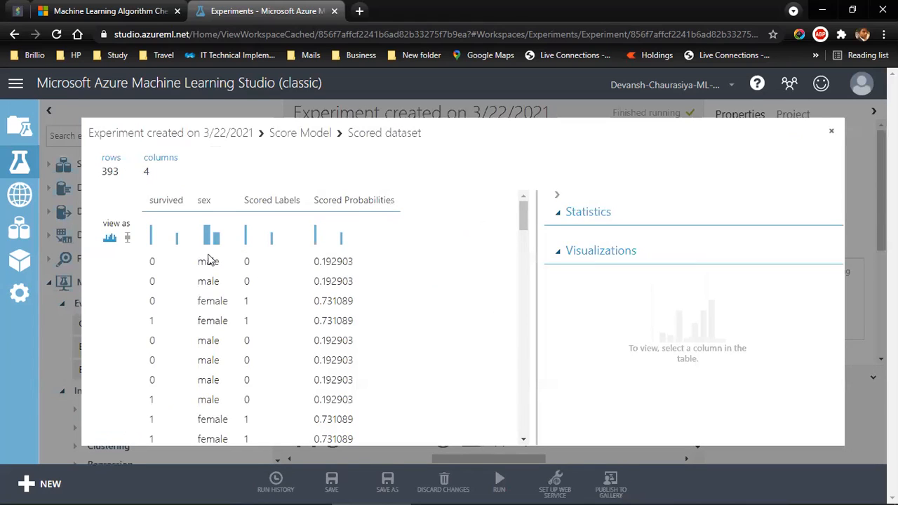
{"action": "left_click", "coordinate": [152, 263]}
{"action": "left_click", "coordinate": [247, 262]}
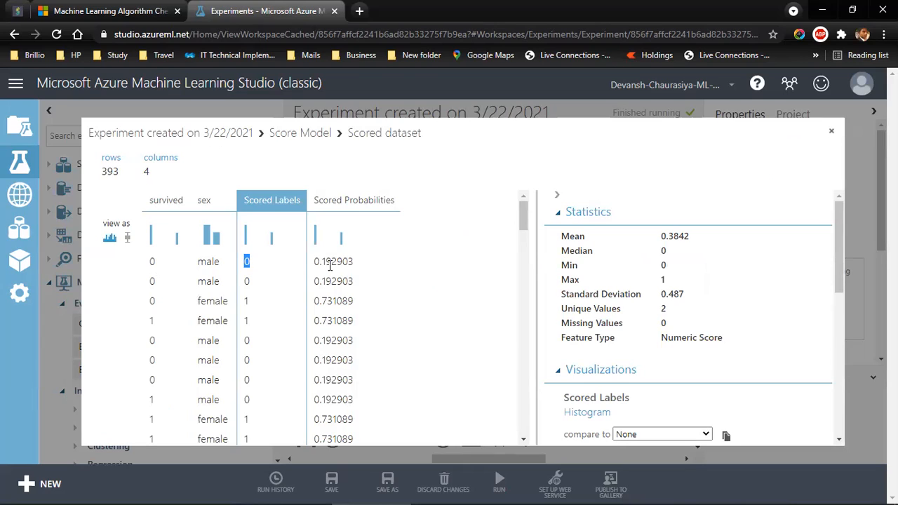
{"action": "left_click_drag", "start_coordinate": [316, 261], "coordinate": [360, 264]}
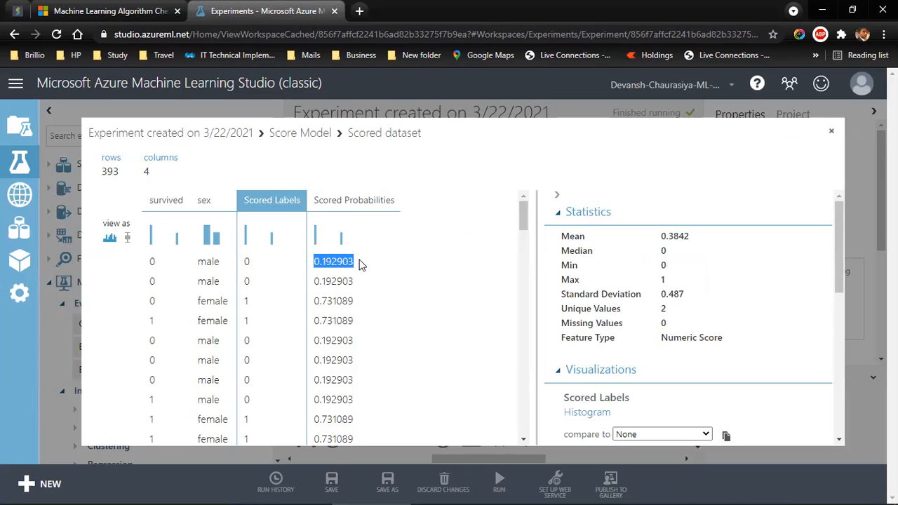
{"action": "left_click", "coordinate": [457, 291]}
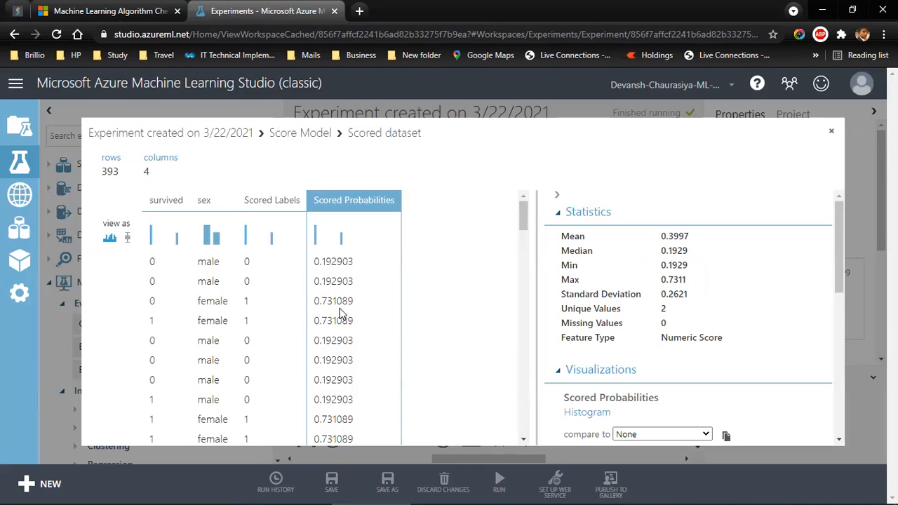
{"action": "left_click", "coordinate": [153, 301]}
{"action": "left_click", "coordinate": [211, 301]}
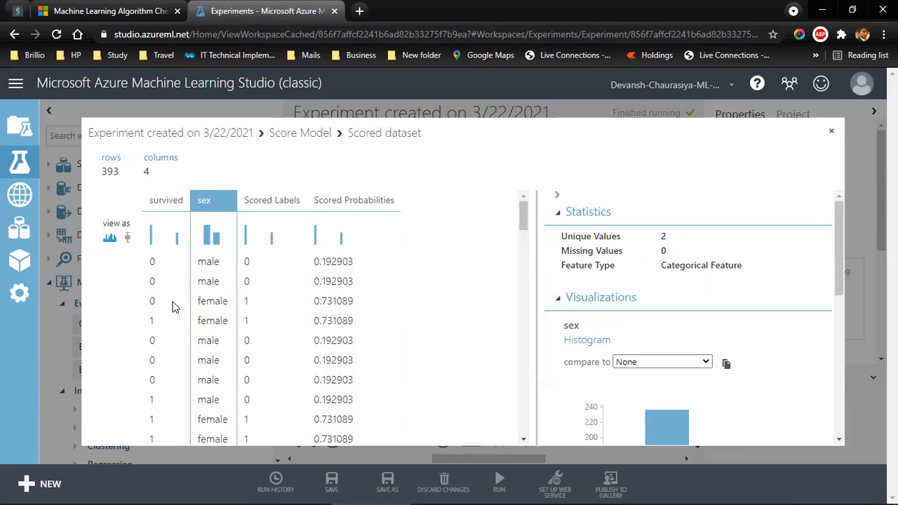
{"action": "left_click", "coordinate": [247, 301]}
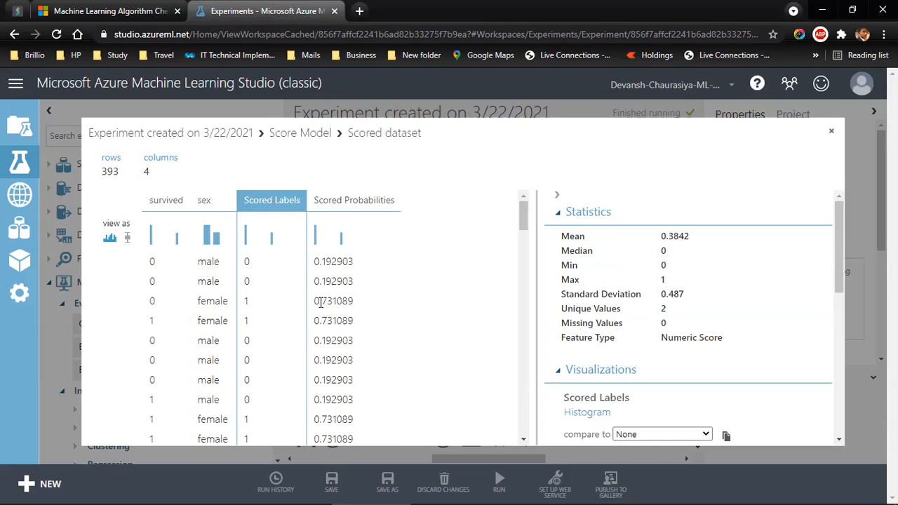
{"action": "left_click_drag", "start_coordinate": [314, 302], "coordinate": [357, 304]}
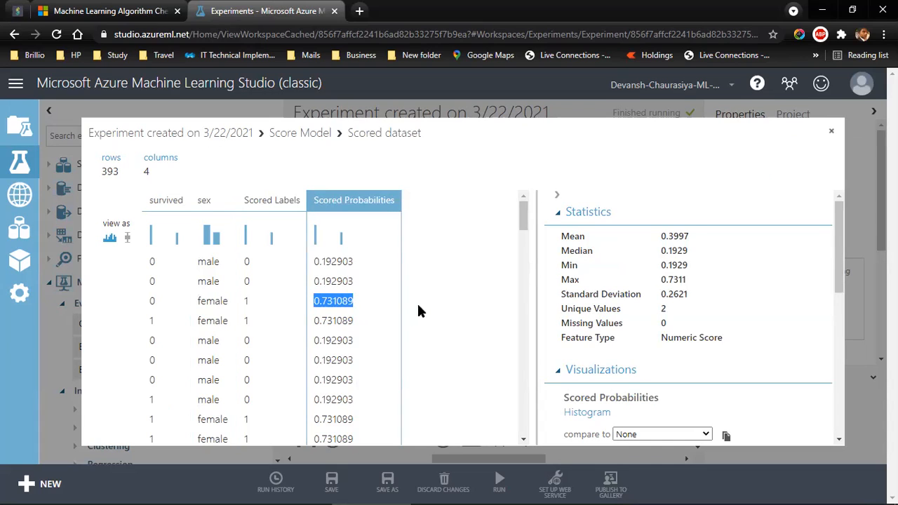
{"action": "scroll", "coordinate": [519, 225], "scroll_direction": "down", "scroll_amount": 15}
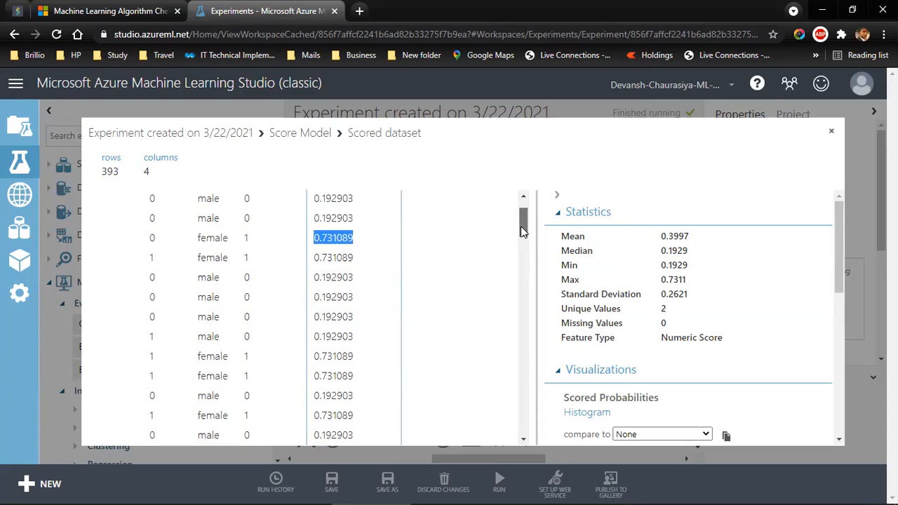
{"action": "scroll", "coordinate": [531, 355], "scroll_direction": "up", "scroll_amount": 15}
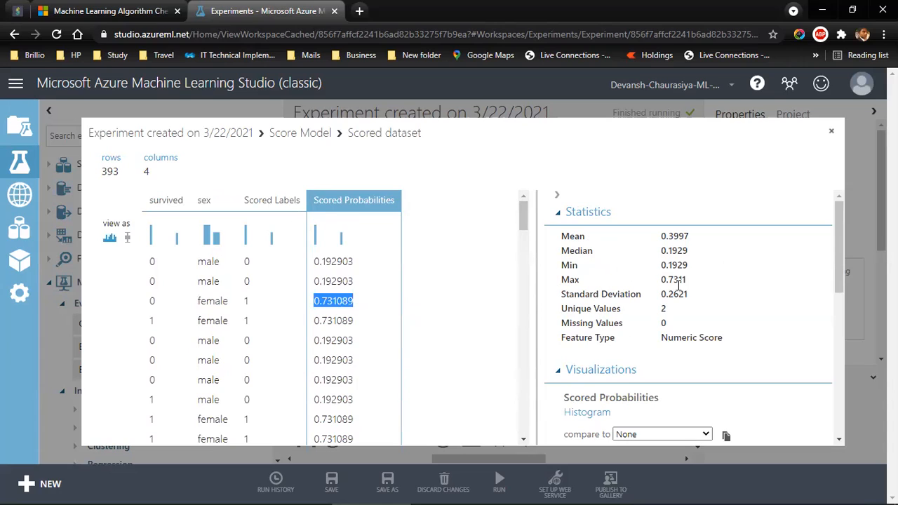
Step: Examine the statistics and histogram of the Scored Probabilities column, and close the scored dataset
{"action": "left_click_drag", "start_coordinate": [562, 237], "coordinate": [733, 338]}
{"action": "left_click", "coordinate": [685, 341]}
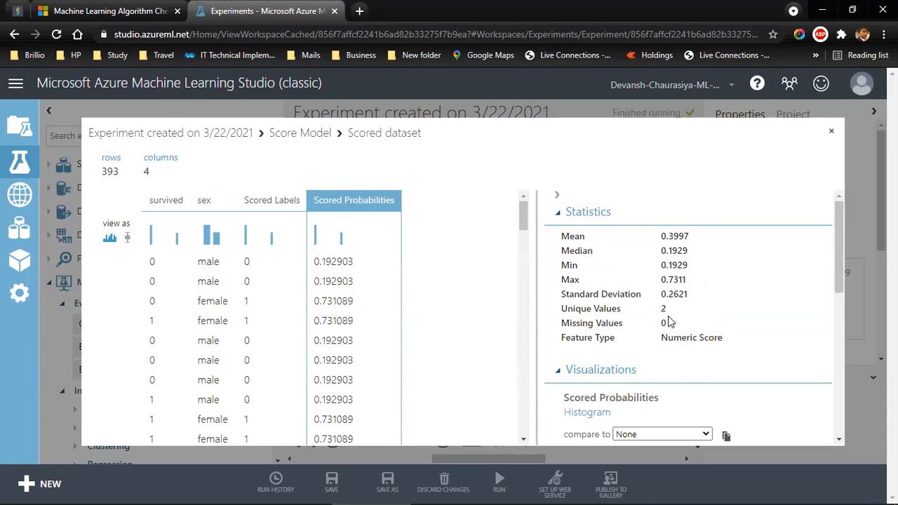
{"action": "scroll", "coordinate": [491, 302], "scroll_direction": "down", "scroll_amount": 3}
{"action": "scroll", "coordinate": [650, 365], "scroll_direction": "down", "scroll_amount": 6}
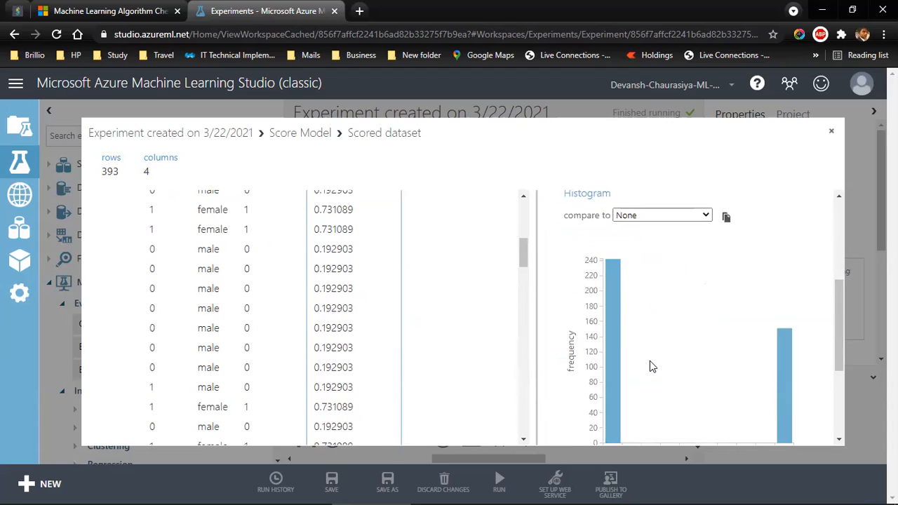
{"action": "scroll", "coordinate": [651, 358], "scroll_direction": "up", "scroll_amount": 6}
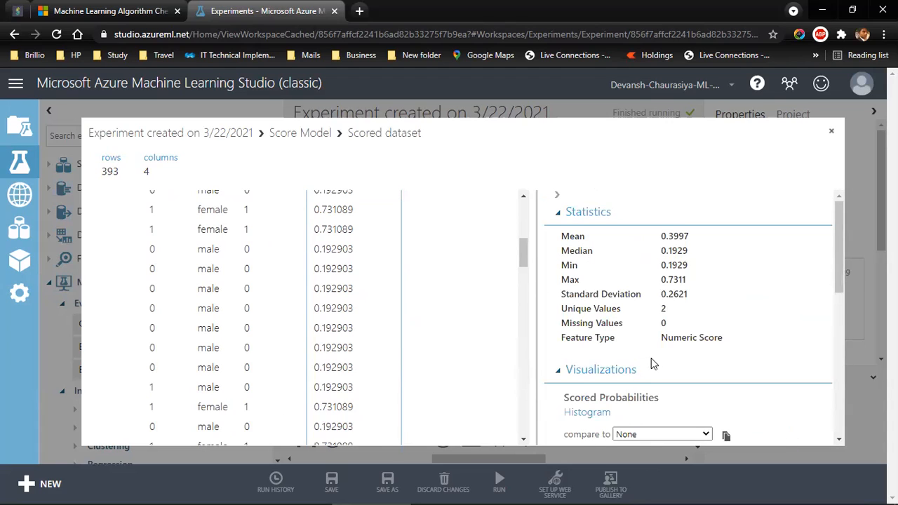
{"action": "left_click", "coordinate": [831, 135]}
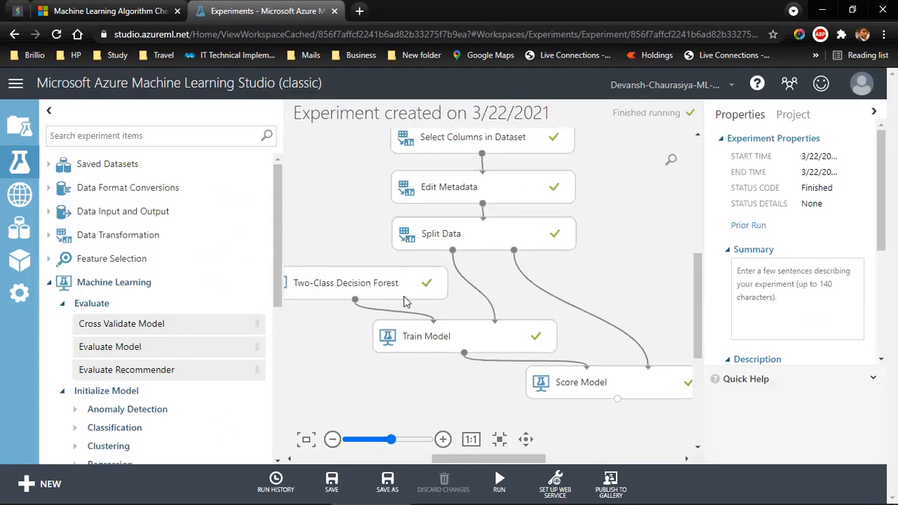
Step: Find the Evaluate Model module, place it below Score Model, and connect Score Model's output to its first input
{"action": "mouse_move", "coordinate": [493, 458]}
{"action": "left_mouse_down"}
{"action": "mouse_move", "coordinate": [511, 457]}
{"action": "mouse_move", "coordinate": [501, 457]}
{"action": "left_mouse_up"}
{"action": "left_click_drag", "start_coordinate": [694, 326], "coordinate": [689, 345]}
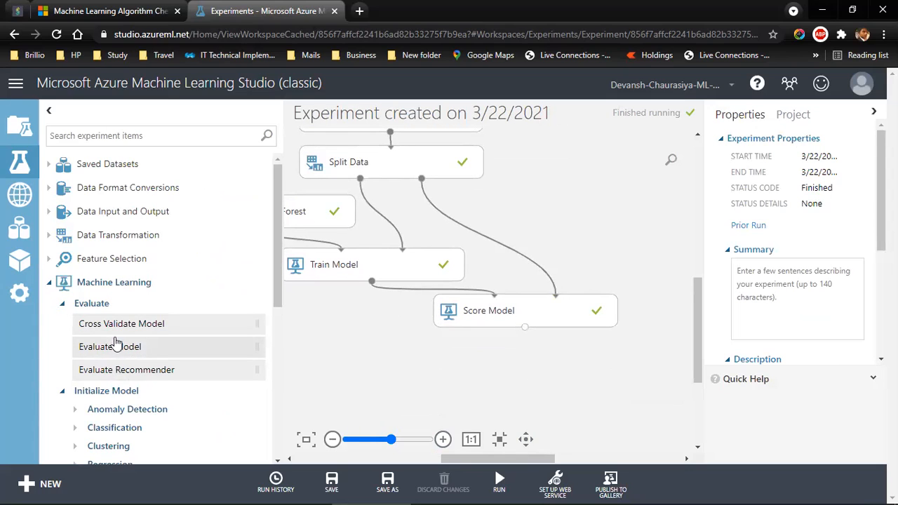
{"action": "left_click", "coordinate": [108, 136]}
{"action": "type", "text": "eval"}
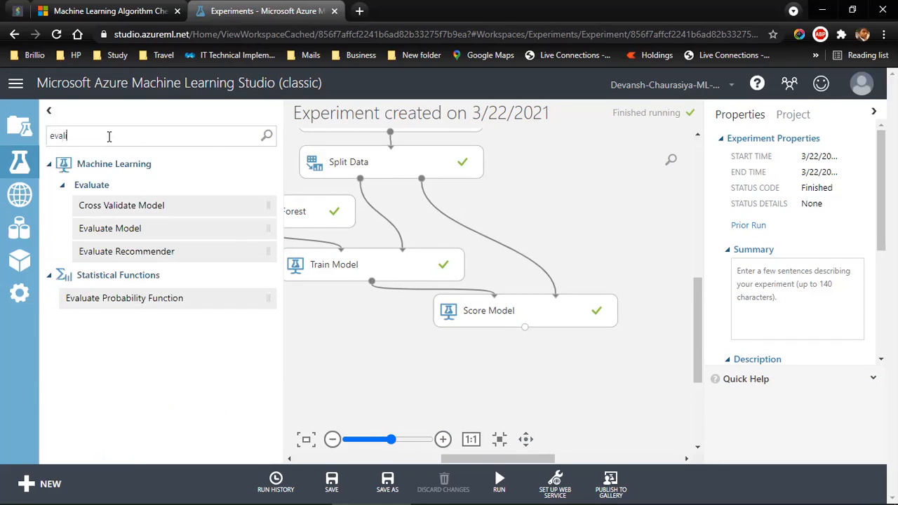
{"action": "type", "text": "u"}
{"action": "mouse_move", "coordinate": [110, 233]}
{"action": "left_click_drag", "start_coordinate": [110, 234], "coordinate": [521, 377]}
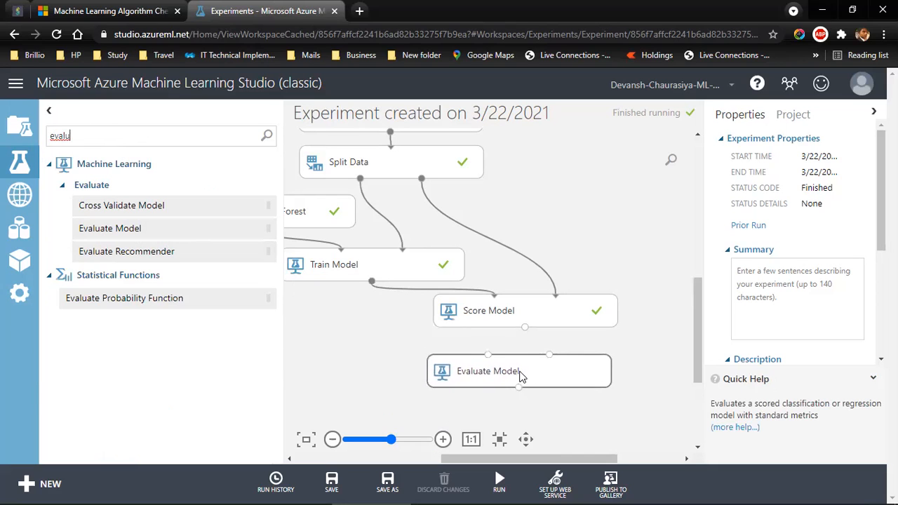
{"action": "left_click_drag", "start_coordinate": [524, 327], "coordinate": [483, 354]}
Step: Run only the selected Evaluate Model module and visualize its evaluation results
{"action": "left_click", "coordinate": [498, 483]}
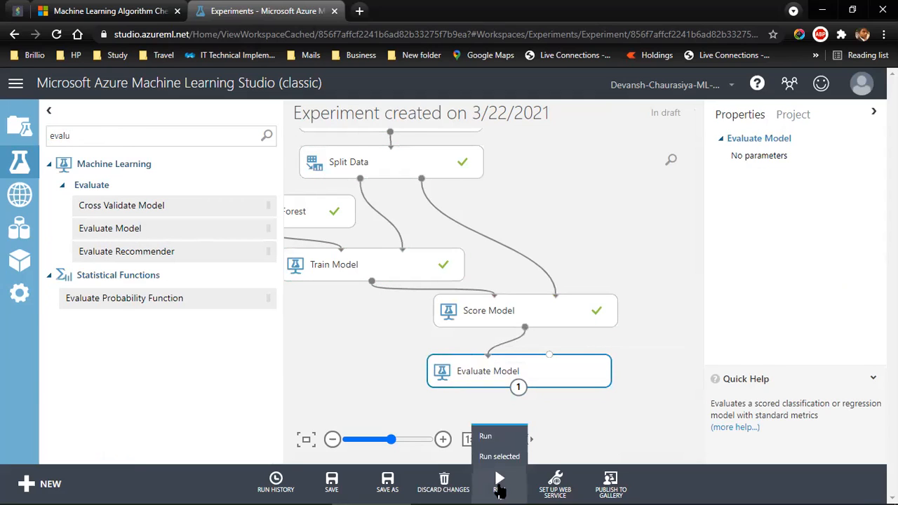
{"action": "left_click", "coordinate": [491, 456]}
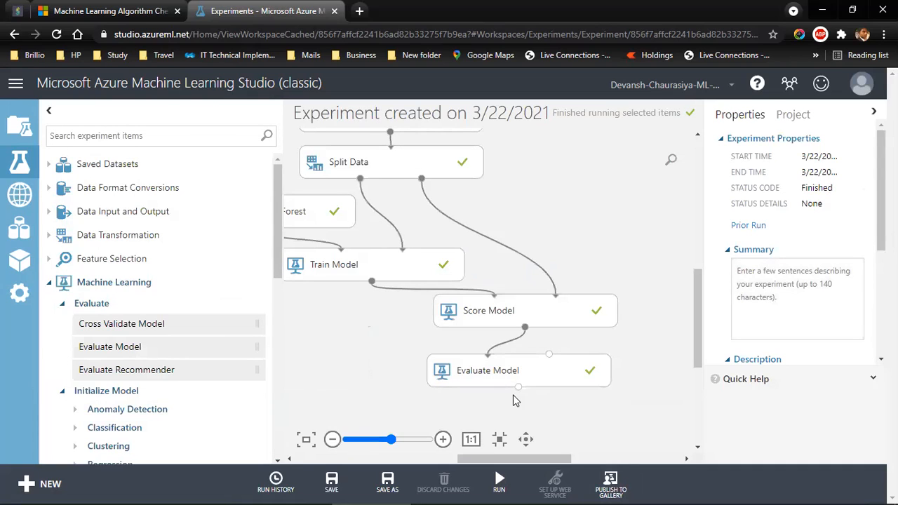
{"action": "left_click", "coordinate": [518, 386]}
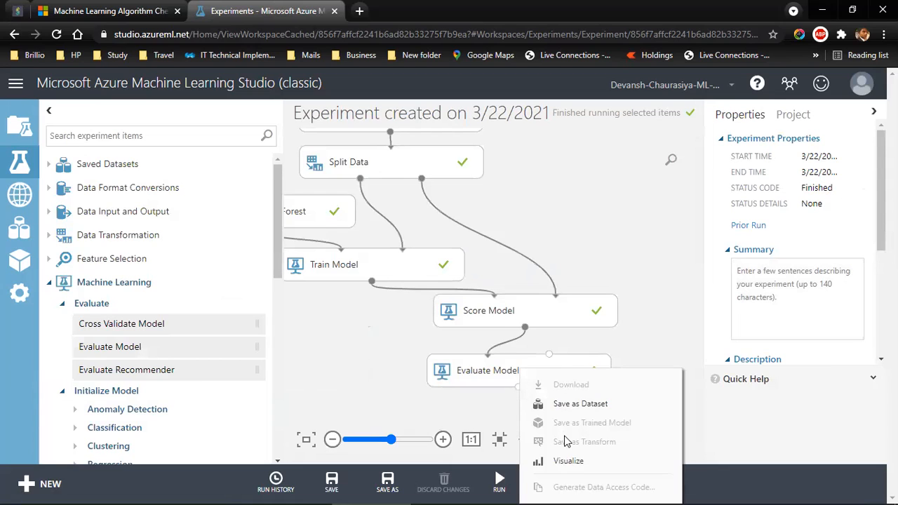
{"action": "left_click", "coordinate": [565, 460]}
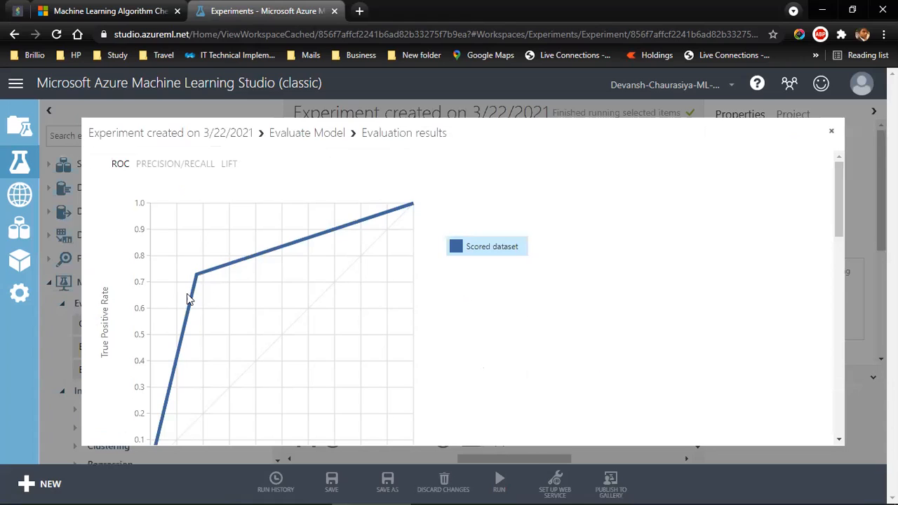
Step: Examine the ROC curve and the metrics below it in the evaluation results, from True Positive to AUC
{"action": "left_click_drag", "start_coordinate": [839, 218], "coordinate": [816, 232]}
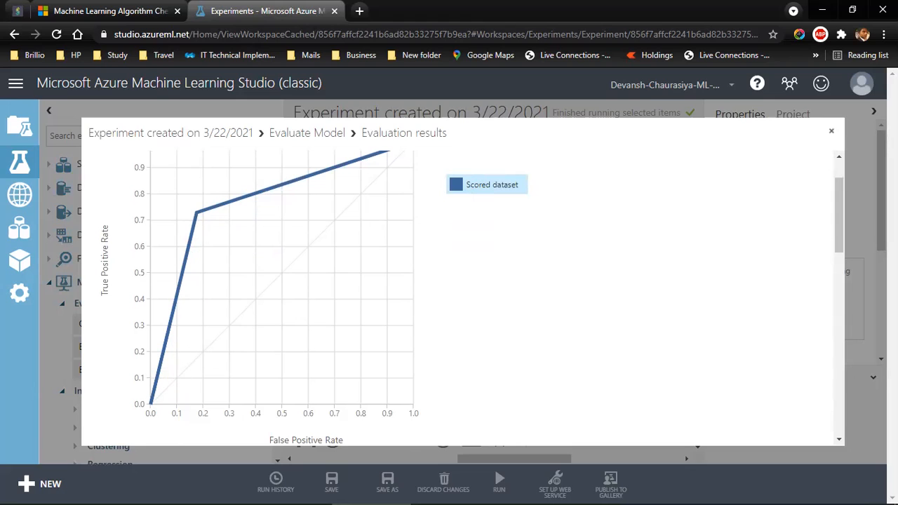
{"action": "left_click_drag", "start_coordinate": [836, 229], "coordinate": [827, 376]}
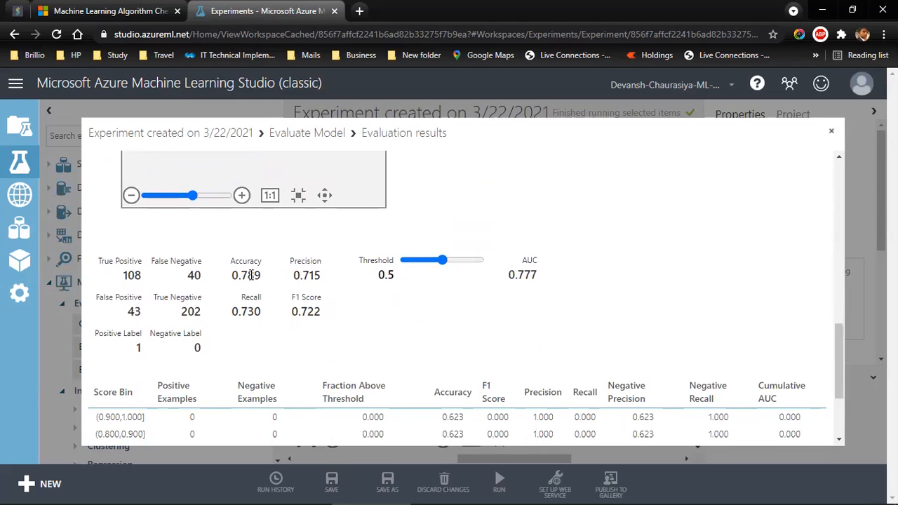
{"action": "left_click_drag", "start_coordinate": [836, 325], "coordinate": [827, 376]}
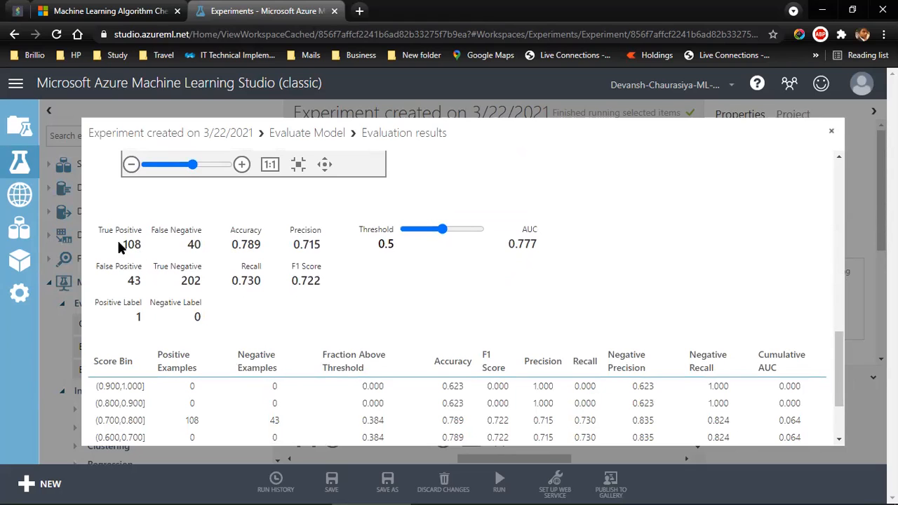
{"action": "left_click_drag", "start_coordinate": [100, 230], "coordinate": [700, 270]}
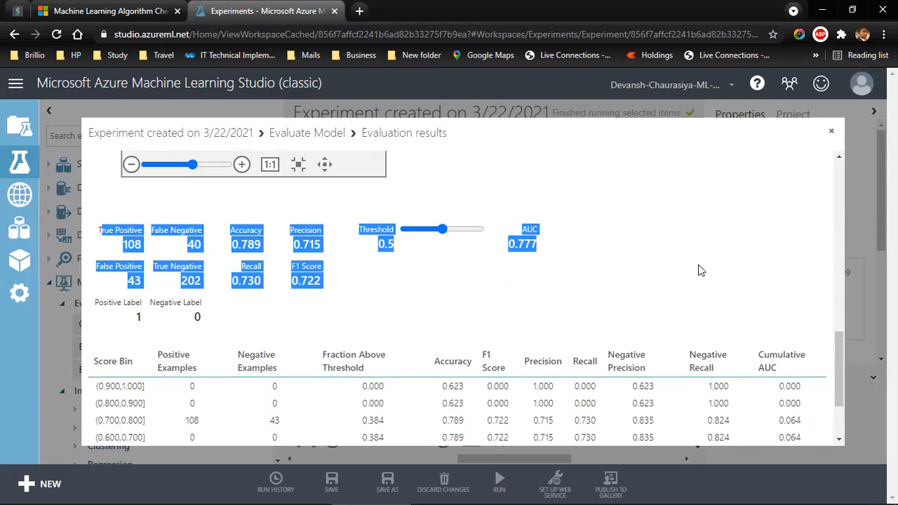
{"action": "left_click", "coordinate": [127, 243]}
{"action": "left_click_drag", "start_coordinate": [101, 230], "coordinate": [139, 230]}
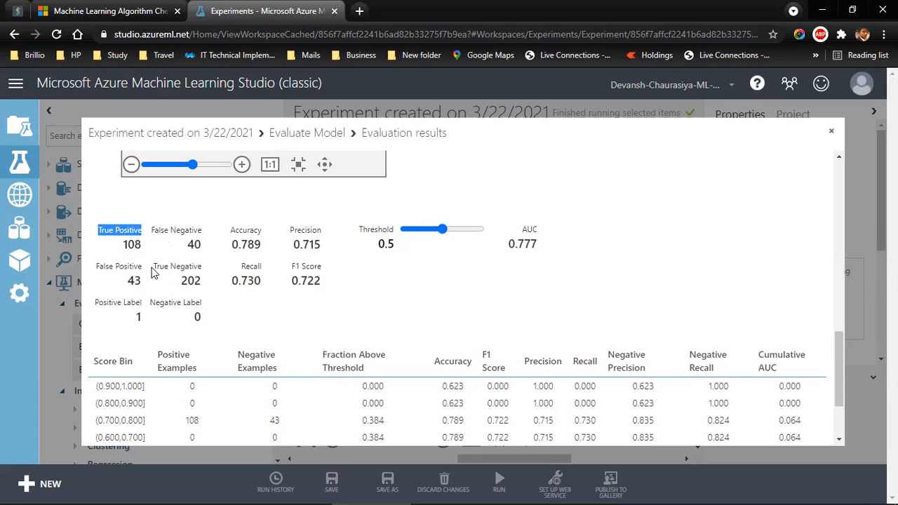
Step: Switch to the Confusion Matrix workbook in Excel and compare its True +ve entry with the True Positive metric in the evaluation results
{"action": "key", "text": "alt+Tab"}
{"action": "key", "text": "alt+Tab"}
{"action": "key", "text": "alt+Tab"}
{"action": "key", "text": "alt+Tab"}
{"action": "key", "text": "alt+Tab"}
{"action": "key", "text": "alt+Tab"}
{"action": "key", "text": "alt+Tab"}
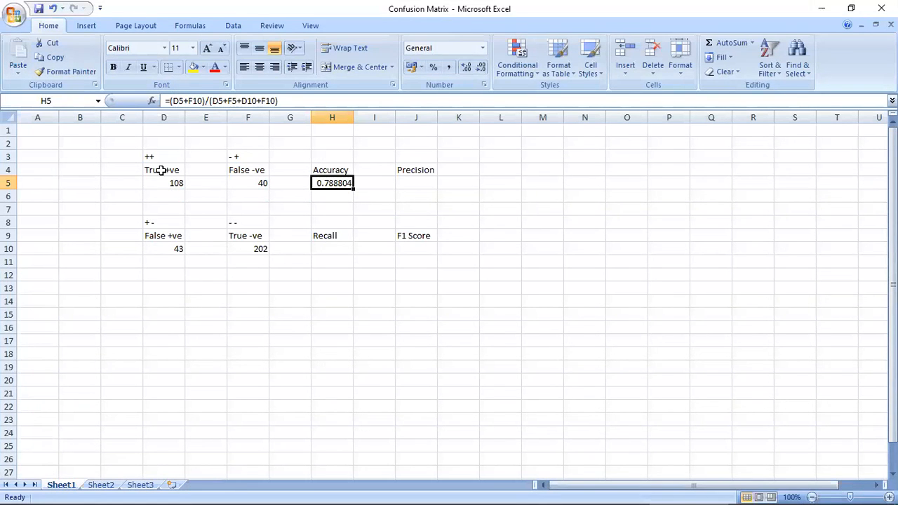
{"action": "left_click", "coordinate": [161, 170]}
{"action": "key", "text": "alt+Tab"}
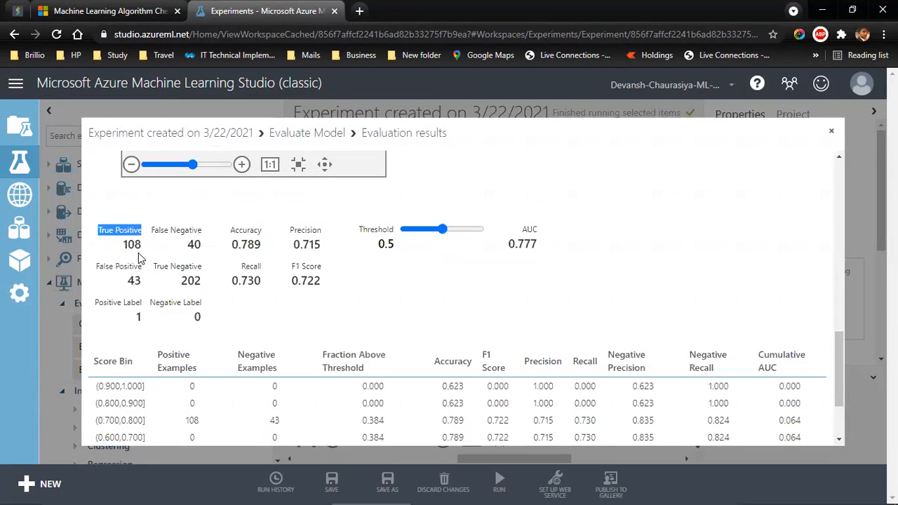
{"action": "key", "text": "alt+Tab"}
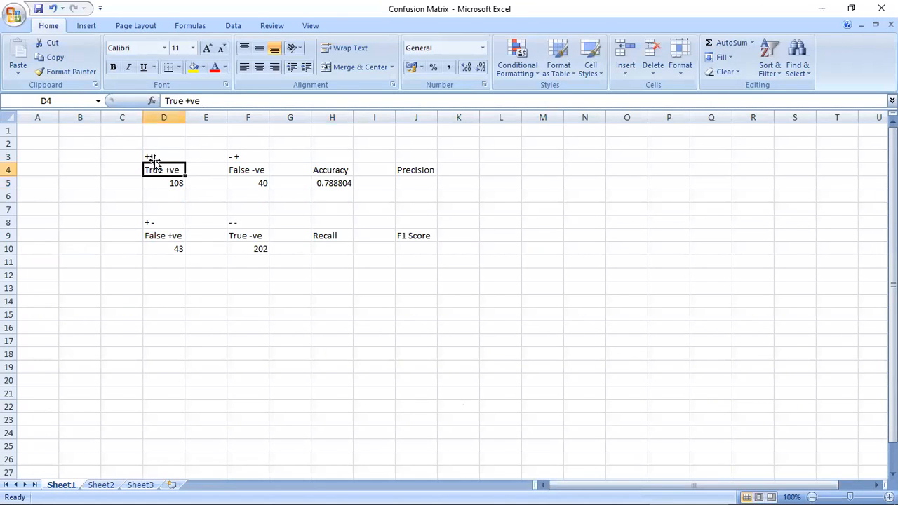
Step: Examine the sign pairs, labels and counts of the True +ve, True -ve, False -ve and False +ve blocks
{"action": "left_click_drag", "start_coordinate": [173, 172], "coordinate": [174, 184]}
{"action": "left_click_drag", "start_coordinate": [246, 237], "coordinate": [259, 259]}
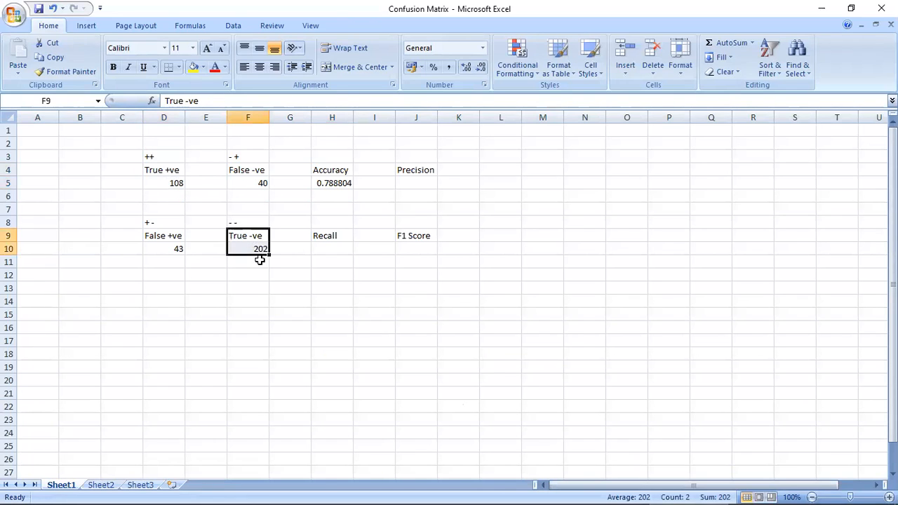
{"action": "left_click", "coordinate": [248, 224]}
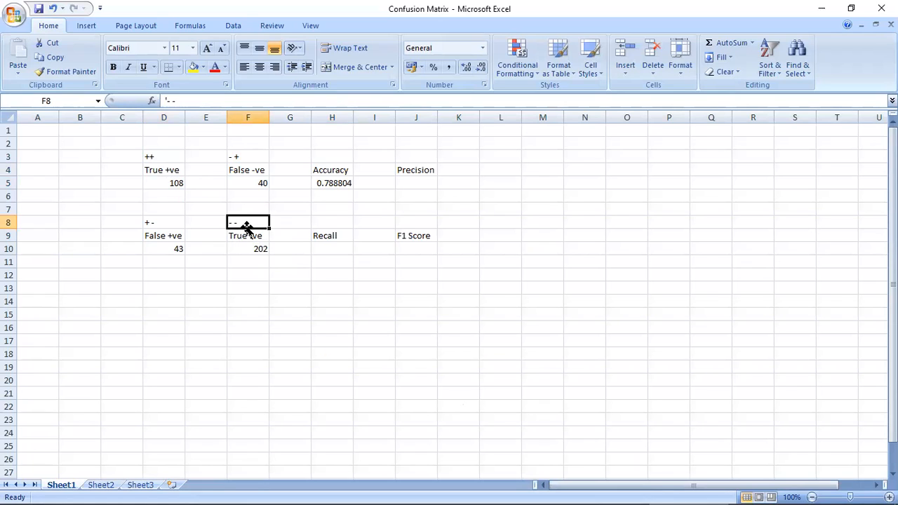
{"action": "left_click_drag", "start_coordinate": [148, 157], "coordinate": [158, 182]}
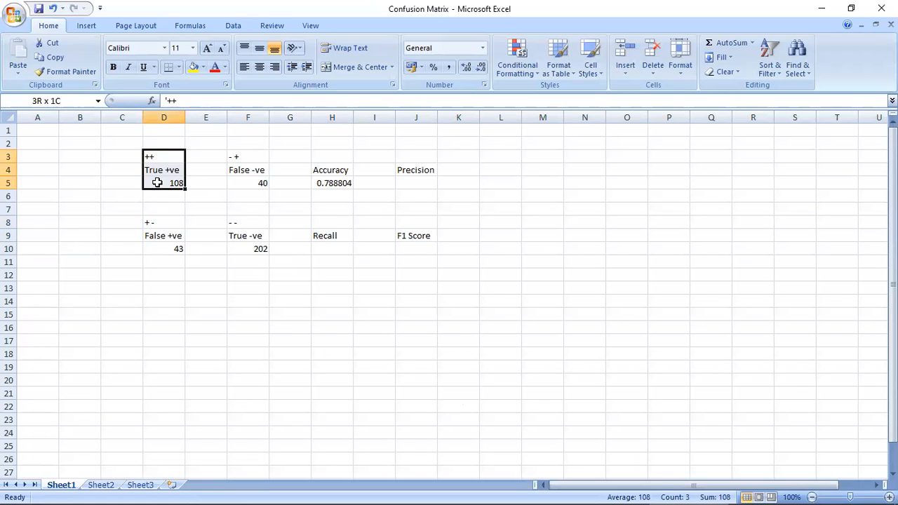
{"action": "left_click_drag", "start_coordinate": [247, 224], "coordinate": [245, 245]}
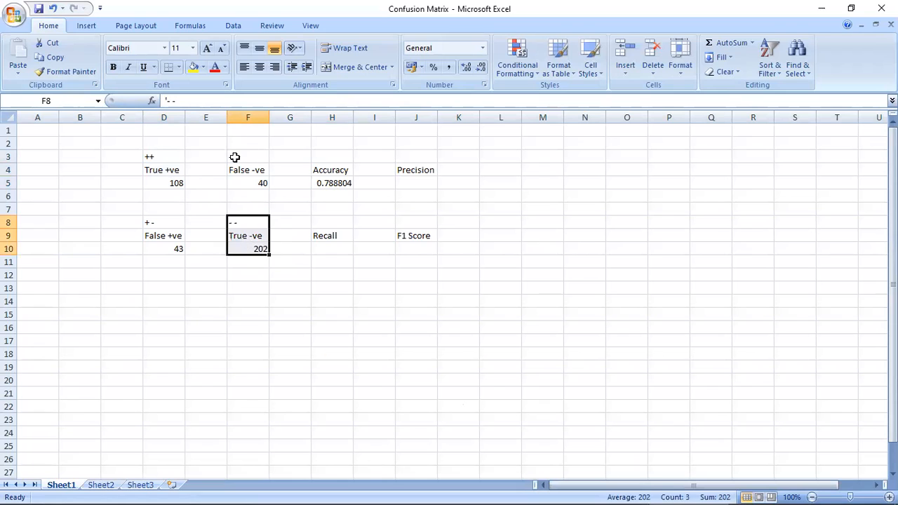
{"action": "left_click", "coordinate": [242, 171]}
{"action": "left_click_drag", "start_coordinate": [234, 155], "coordinate": [237, 178]}
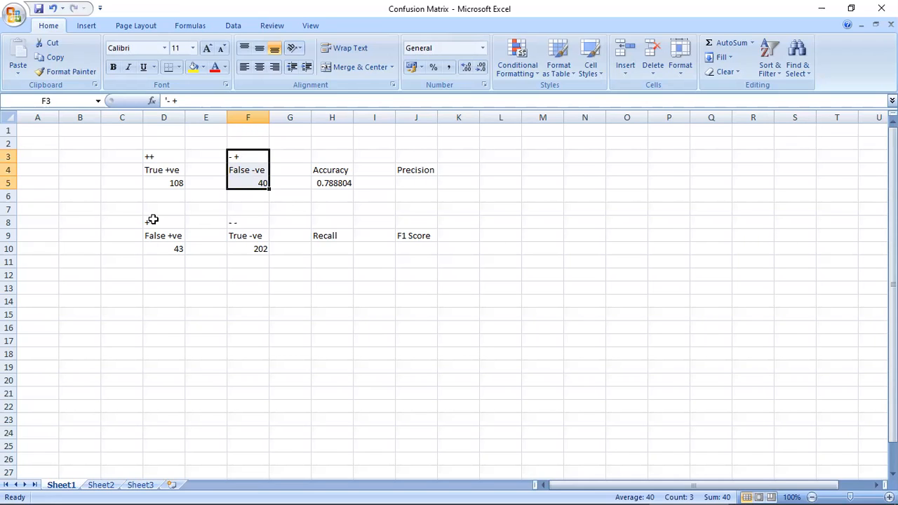
{"action": "left_click_drag", "start_coordinate": [152, 224], "coordinate": [181, 247]}
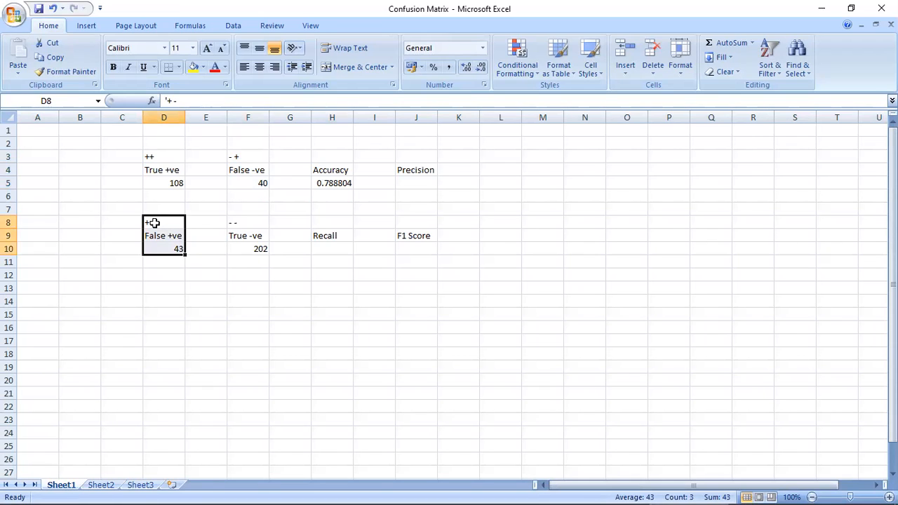
Step: Compare the two correct-prediction blocks, D3:D5 and F8:F10, with the two wrong-prediction blocks, F3:F5 and D8:D10
{"action": "mouse_move", "coordinate": [150, 158]}
{"action": "left_mouse_down"}
{"action": "mouse_move", "coordinate": [155, 176]}
{"action": "mouse_move", "coordinate": [162, 172]}
{"action": "left_mouse_up"}
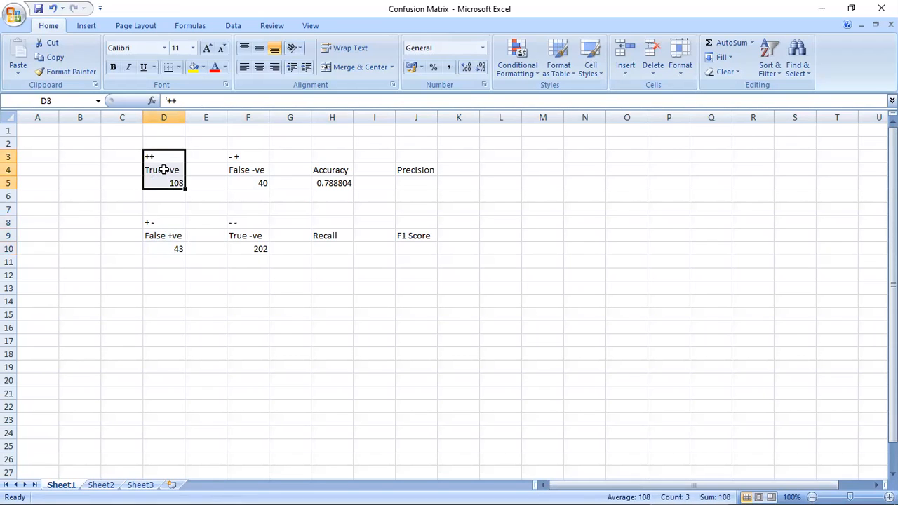
{"action": "left_click", "coordinate": [164, 170]}
{"action": "left_click_drag", "start_coordinate": [236, 222], "coordinate": [237, 248]}
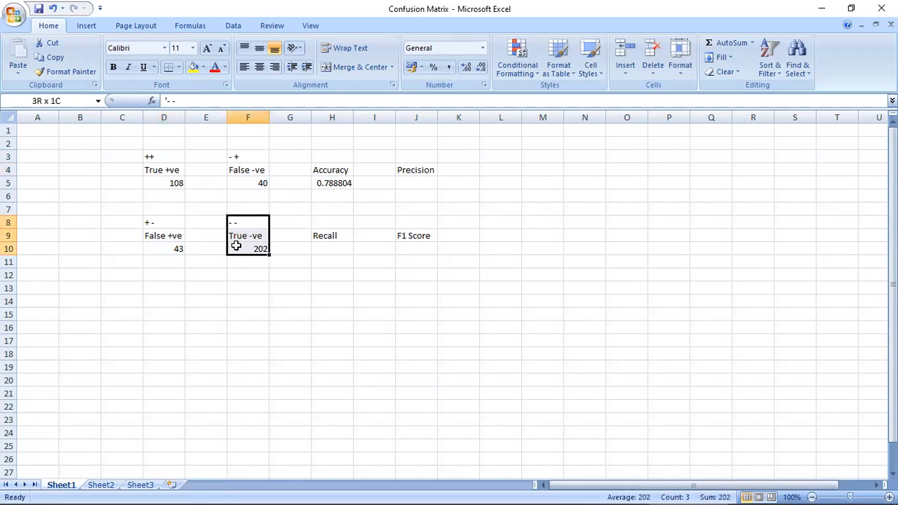
{"action": "left_click_drag", "start_coordinate": [237, 157], "coordinate": [240, 180]}
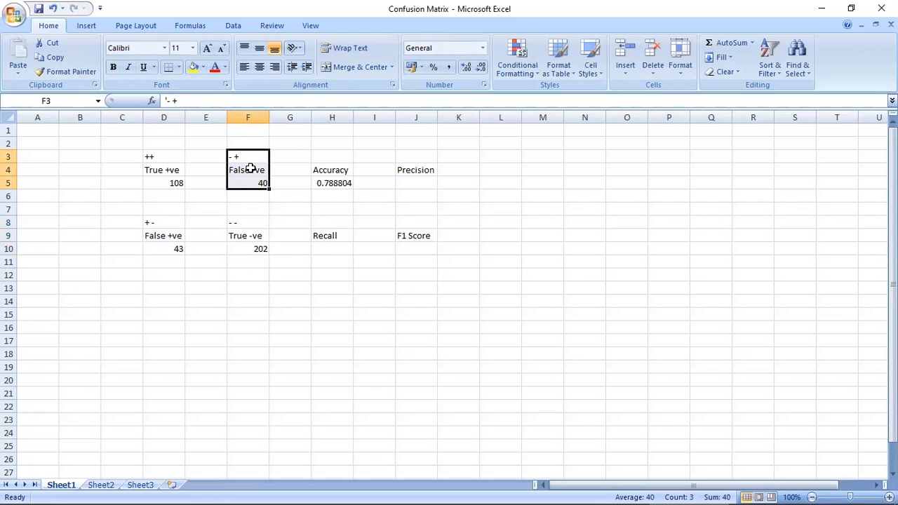
{"action": "left_click_drag", "start_coordinate": [157, 224], "coordinate": [156, 249]}
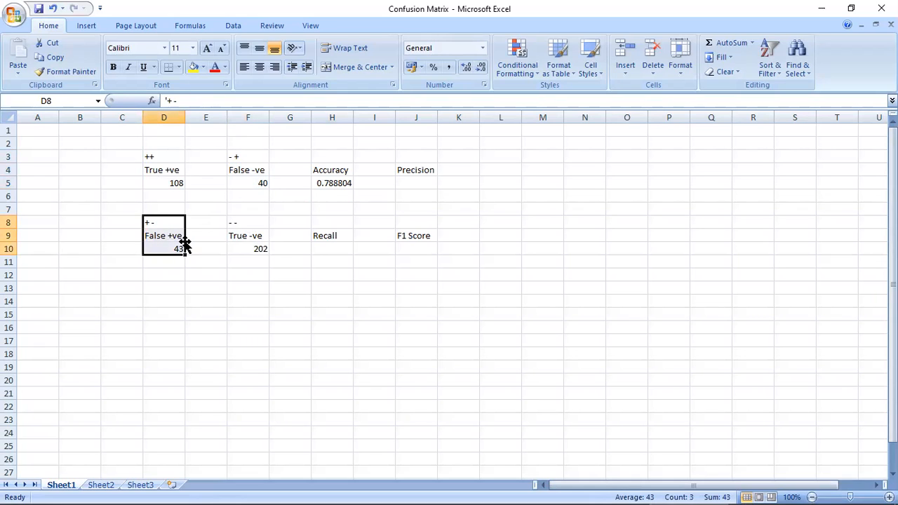
{"action": "left_click", "coordinate": [158, 222]}
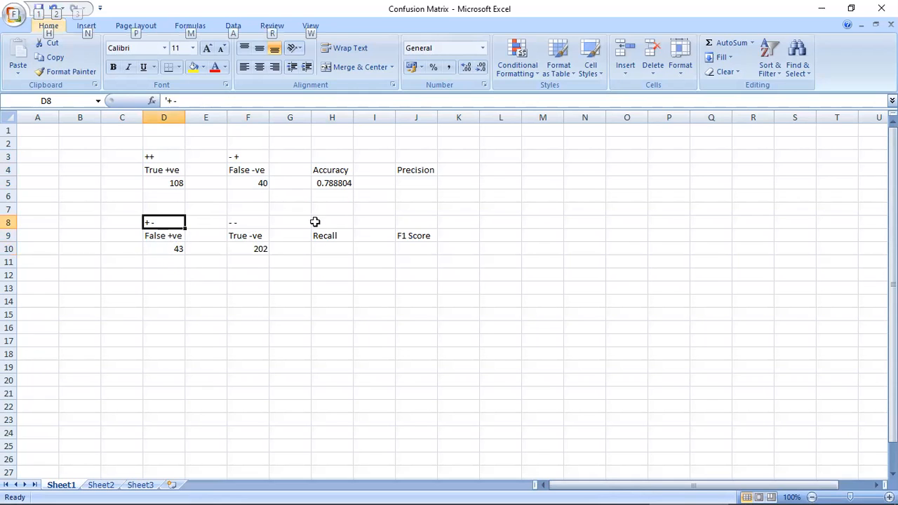
Step: Inspect the Accuracy formula in H5 and the correct-prediction counts in D5 and F10 that form its numerator
{"action": "left_click", "coordinate": [345, 181]}
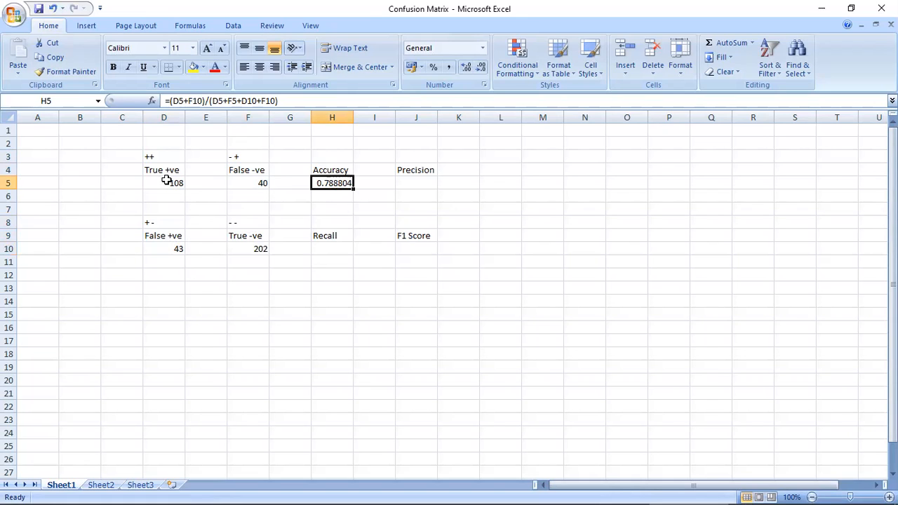
{"action": "left_click", "coordinate": [139, 195]}
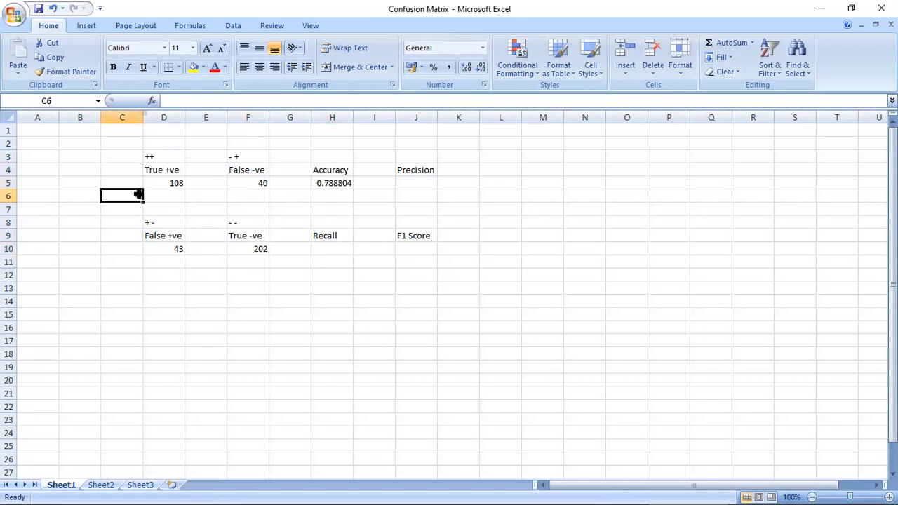
{"action": "left_click", "coordinate": [155, 156]}
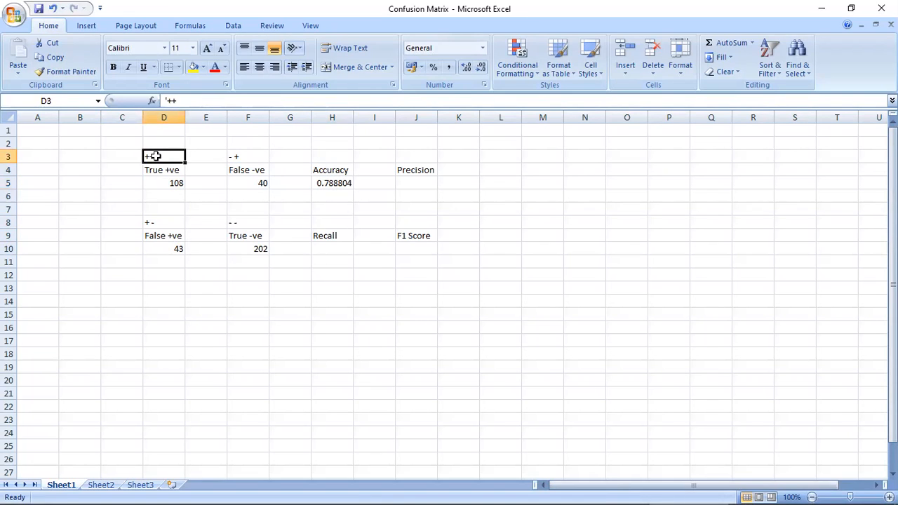
{"action": "left_click", "coordinate": [241, 222]}
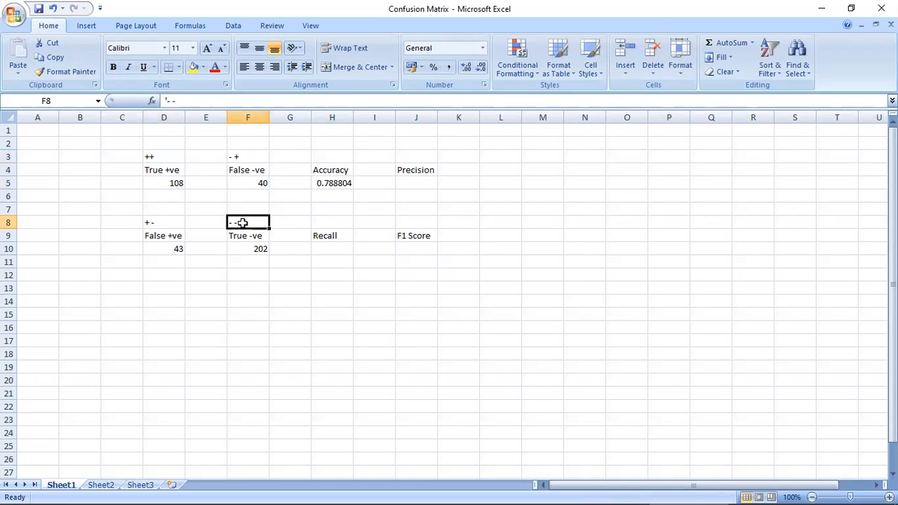
{"action": "left_click", "coordinate": [167, 182]}
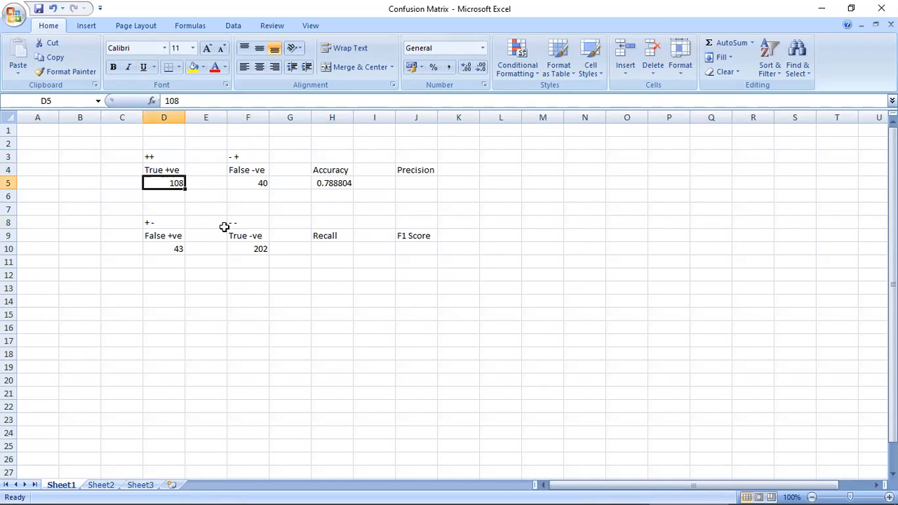
{"action": "left_click", "coordinate": [251, 249]}
{"action": "left_click", "coordinate": [164, 180]}
{"action": "left_click_drag", "start_coordinate": [165, 186], "coordinate": [254, 250]}
{"action": "left_click", "coordinate": [174, 184]}
{"action": "left_click", "coordinate": [251, 249]}
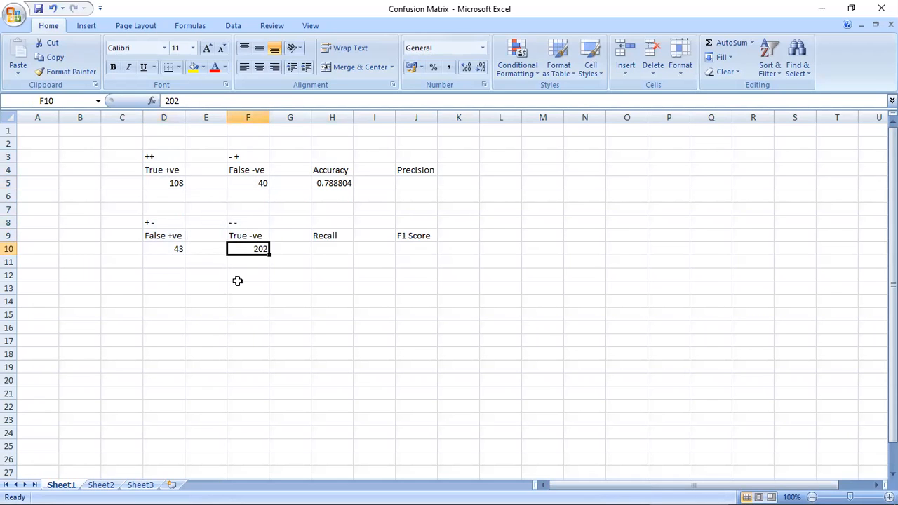
Step: Select all four counts in D5, F5, F10 and D10, and trace the cells referenced by the Accuracy formula in H5
{"action": "left_click", "coordinate": [167, 183]}
{"action": "left_click", "coordinate": [245, 184], "text": "ctrl"}
{"action": "left_click", "coordinate": [248, 252], "text": "ctrl"}
{"action": "left_click", "coordinate": [162, 249], "text": "ctrl"}
{"action": "left_click", "coordinate": [332, 183]}
{"action": "key", "text": "F2"}
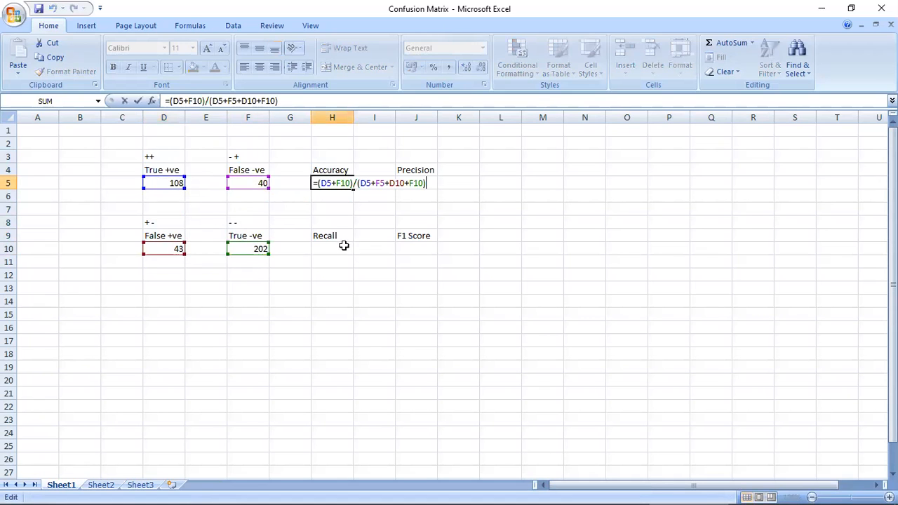
{"action": "key", "text": "ctrl+Return"}
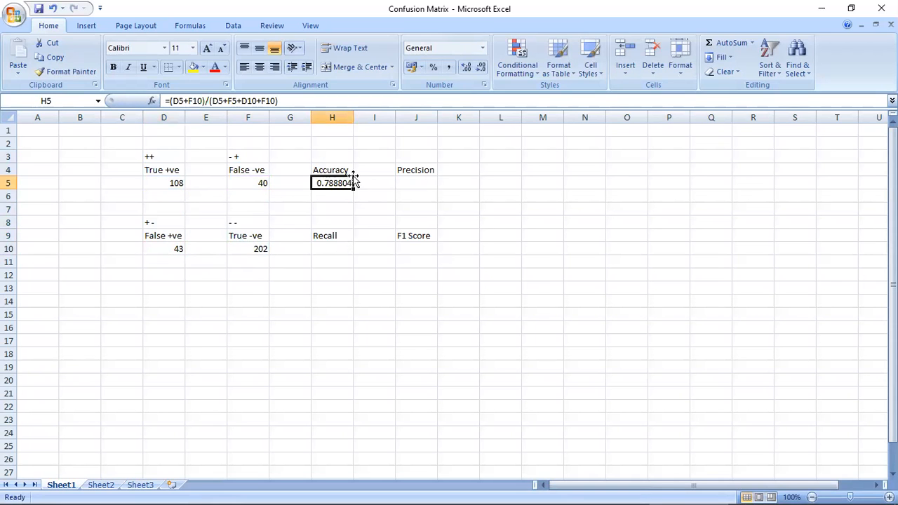
Step: Return to the Azure ML evaluation results, check the Accuracy metric and score bin table, and close the results
{"action": "key", "text": "alt+Tab"}
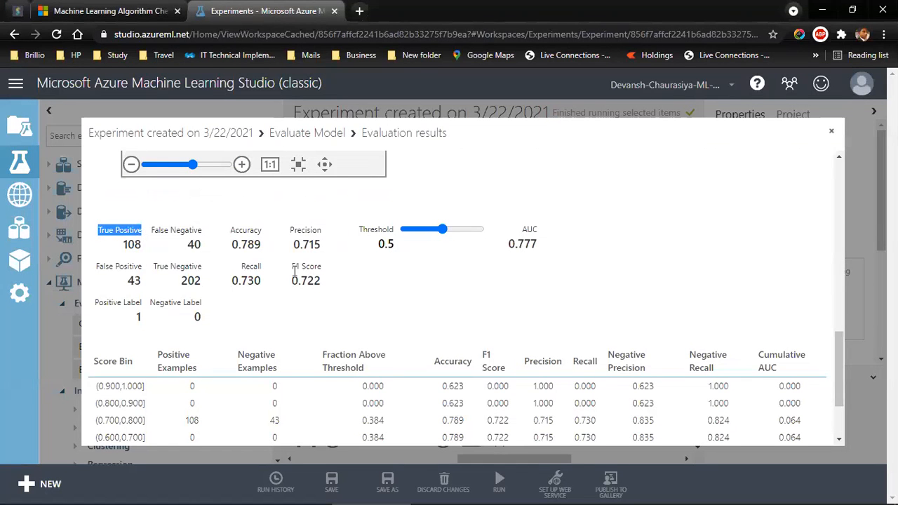
{"action": "left_click_drag", "start_coordinate": [234, 244], "coordinate": [279, 248]}
{"action": "left_click", "coordinate": [245, 290]}
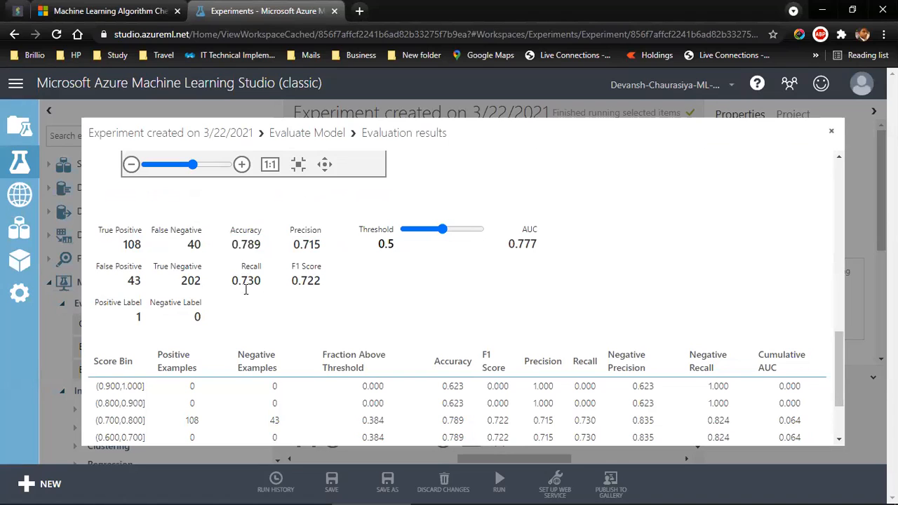
{"action": "scroll", "coordinate": [253, 281], "scroll_direction": "down", "scroll_amount": 2}
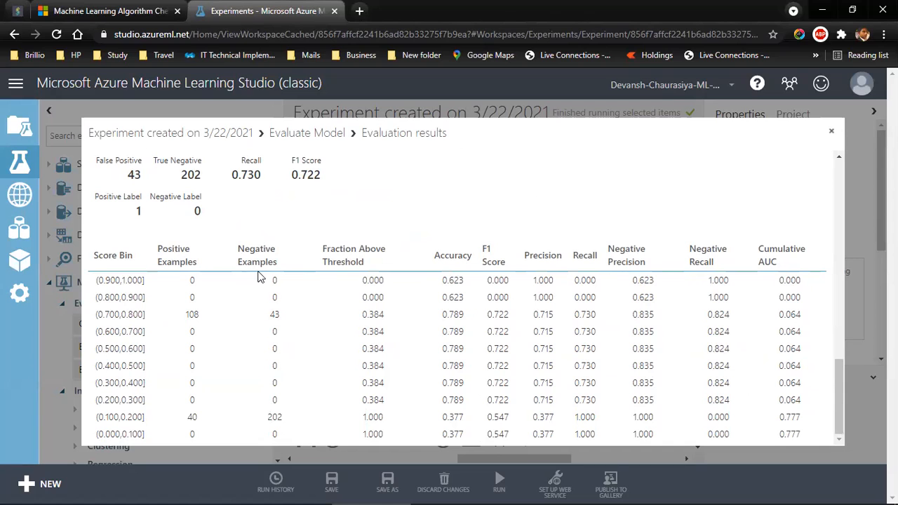
{"action": "left_click", "coordinate": [831, 134]}
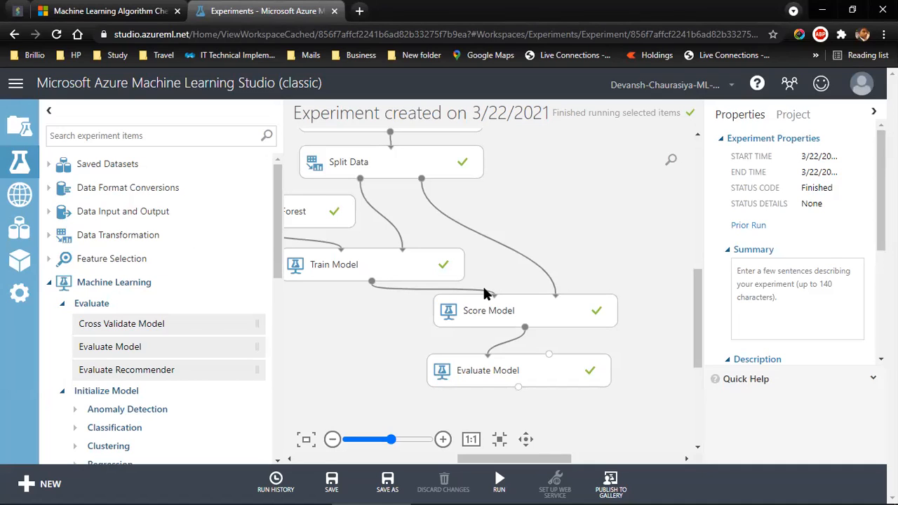
Step: Switch to the PowerPoint presentation and review the STEPS IN ML slide
{"action": "key", "text": "alt+Tab"}
{"action": "key", "text": "alt+Tab"}
{"action": "key", "text": "alt+Tab"}
{"action": "key", "text": "alt+Tab"}
{"action": "key", "text": "alt+Tab"}
{"action": "key", "text": "alt+Tab"}
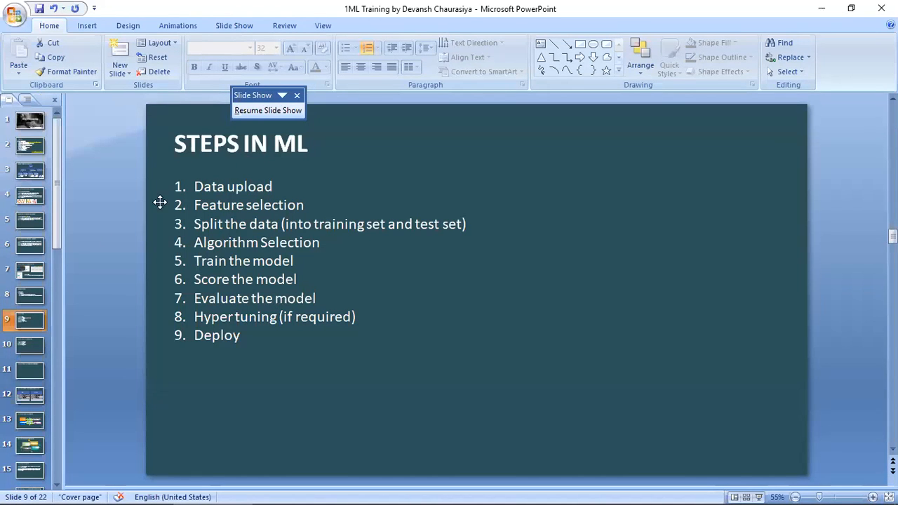
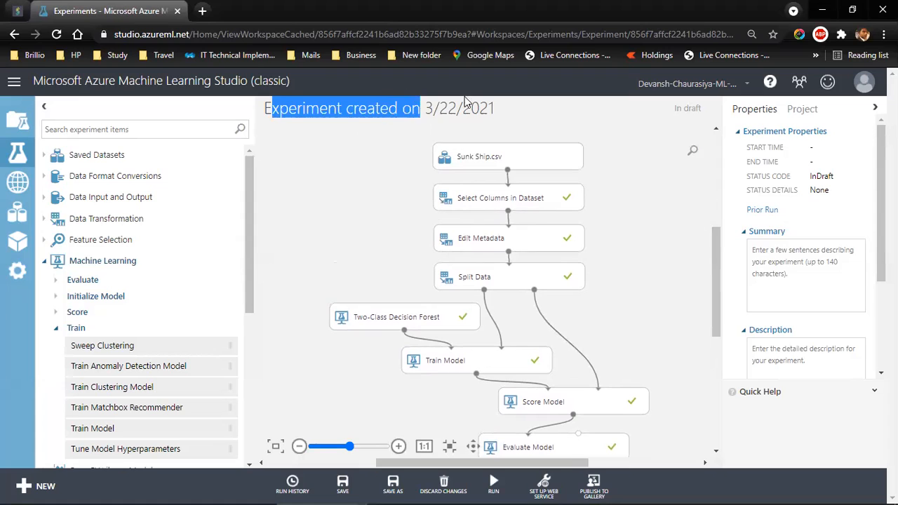
Step: Clear the experiment's default title
{"action": "key", "text": "BackSpace"}
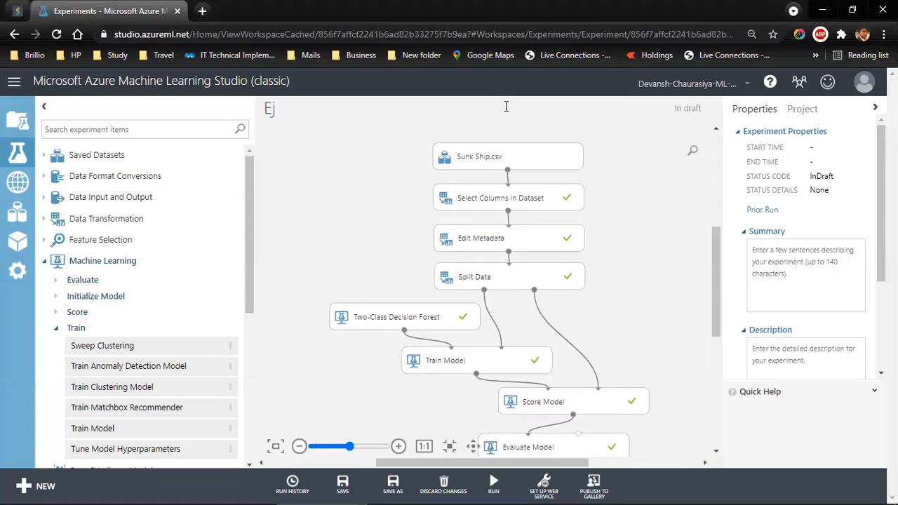
{"action": "key", "text": "BackSpace"}
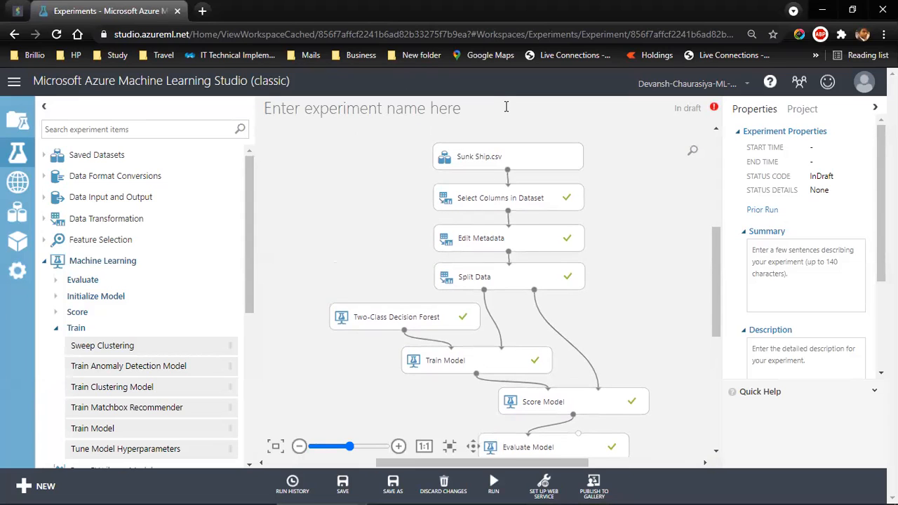
{"action": "type", "text": "Sunk Ship"}
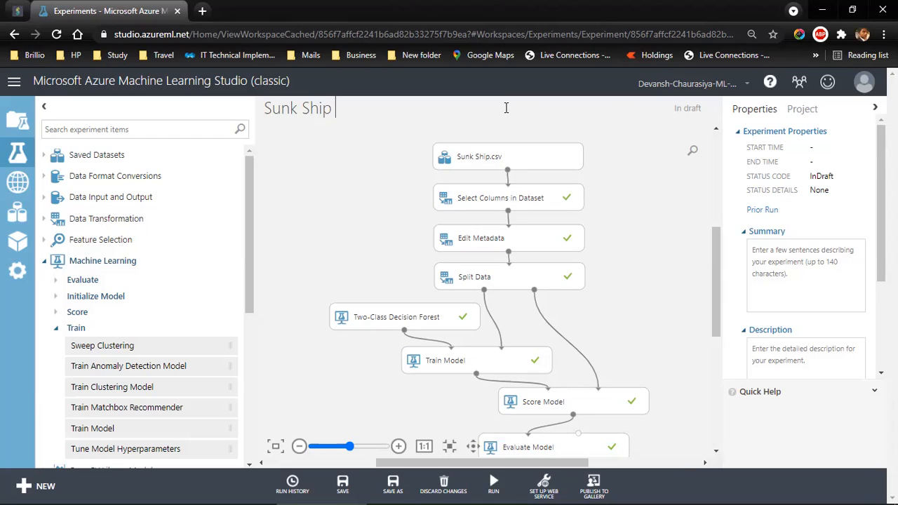
{"action": "key", "text": "BackSpace"}
{"action": "key", "text": "BackSpace"}
{"action": "key", "text": "BackSpace"}
{"action": "key", "text": "BackSpace"}
{"action": "key", "text": "BackSpace"}
{"action": "key", "text": "BackSpace"}
{"action": "key", "text": "BackSpace"}
{"action": "key", "text": "BackSpace"}
{"action": "key", "text": "BackSpace"}
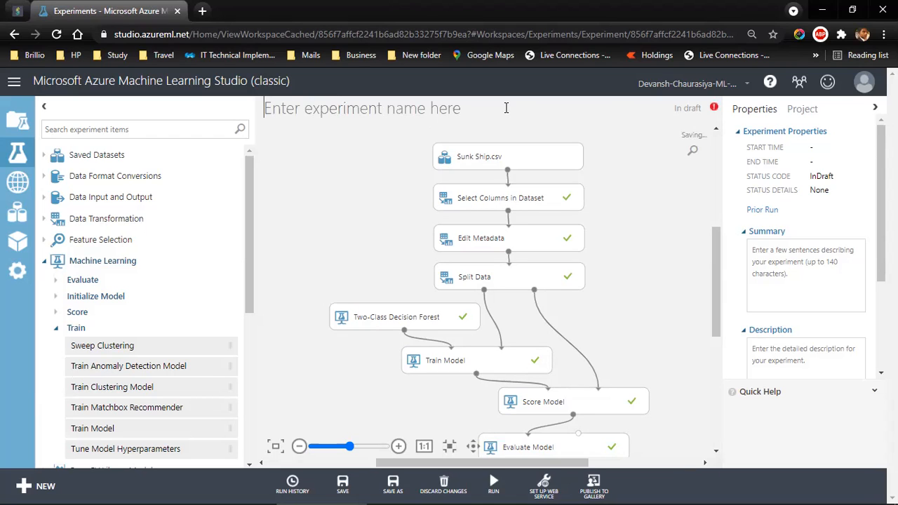
Step: Name the experiment "Survival Prediction 2 class decision Forest Model"
{"action": "type", "text": "Su"}
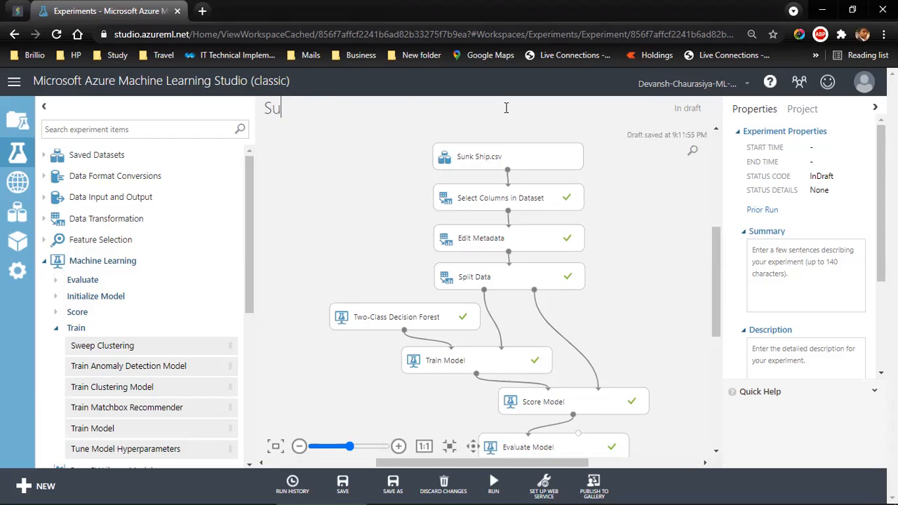
{"action": "type", "text": "rvival Prediction "}
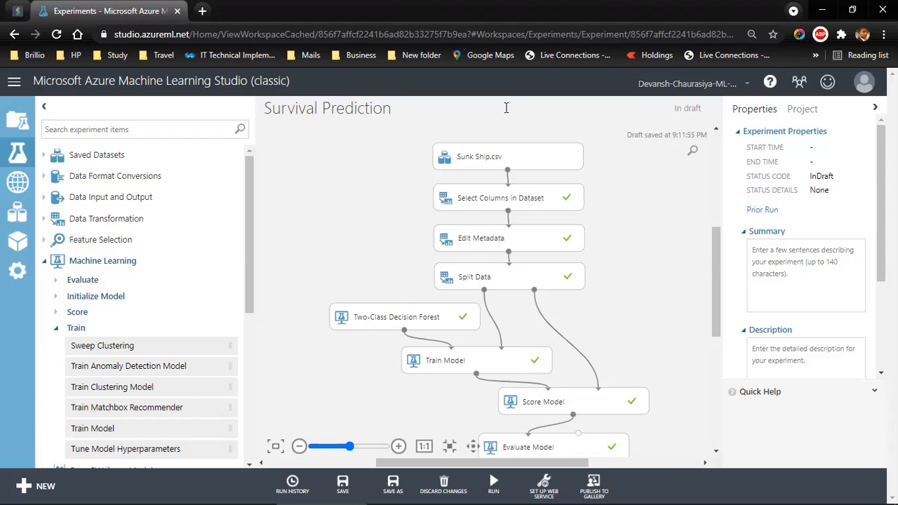
{"action": "type", "text": "Model"}
{"action": "type", "text": "2 class "}
{"action": "type", "text": "decision Fo"}
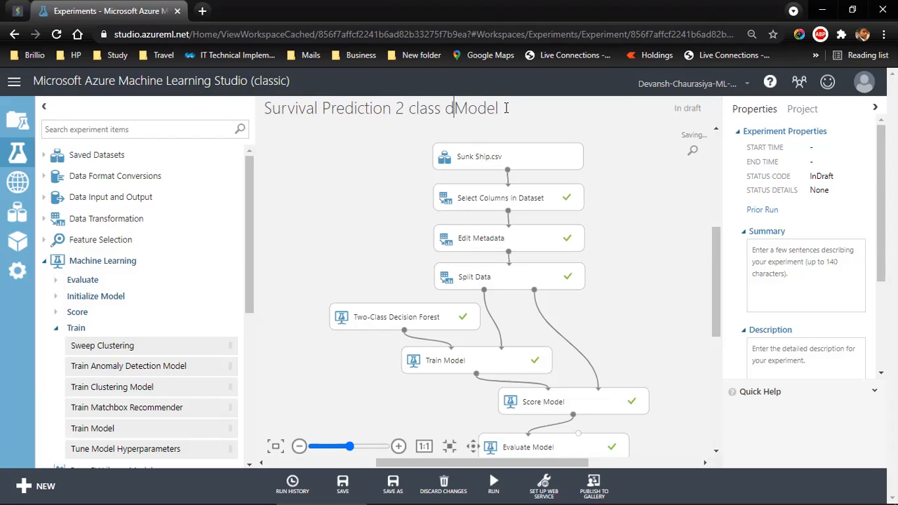
{"action": "type", "text": "rect"}
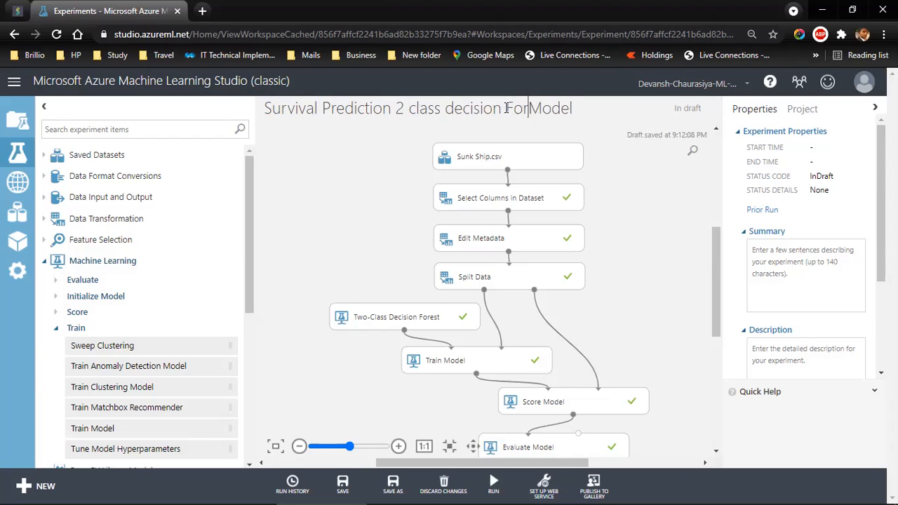
Step: Correct the experiment title to "Survival Prediction 2 Class Decision Forest Model" and save the experiment
{"action": "key", "text": "BackSpace"}
{"action": "key", "text": "BackSpace"}
{"action": "key", "text": "BackSpace"}
{"action": "type", "text": "st"}
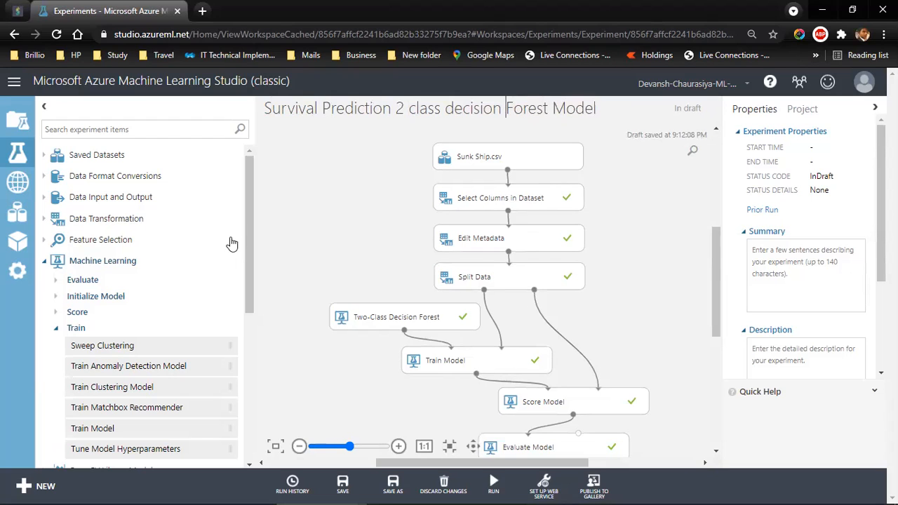
{"action": "left_click", "coordinate": [446, 109]}
{"action": "key", "text": "shift+Right"}
{"action": "type", "text": "D"}
{"action": "key", "text": "Right"}
{"action": "key", "text": "Right"}
{"action": "key", "text": "shift+Right"}
{"action": "type", "text": "C"}
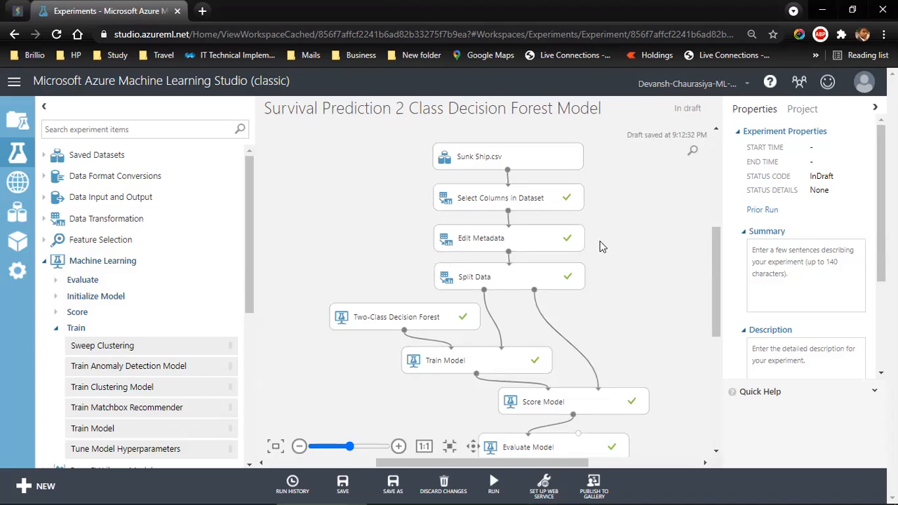
{"action": "left_click", "coordinate": [343, 488]}
Step: Check the saved survival prediction experiment in the list of experiments and reopen it
{"action": "left_click", "coordinate": [18, 152]}
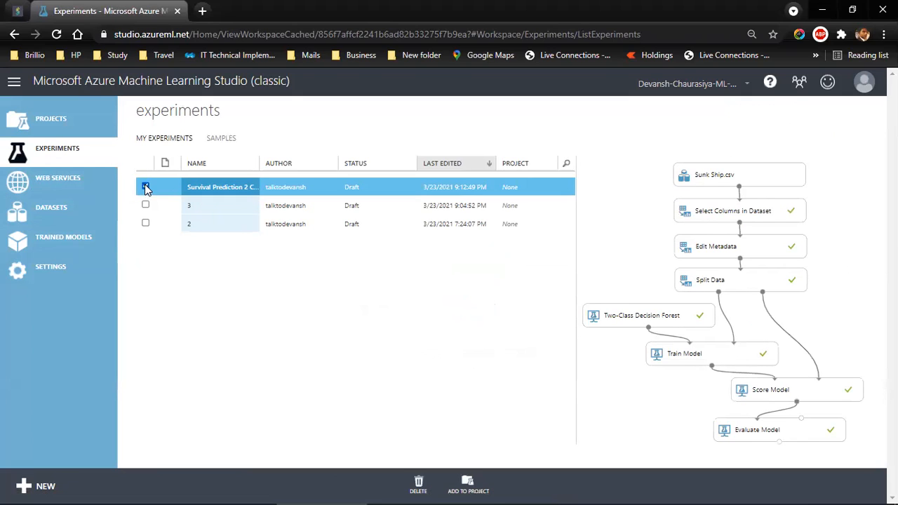
{"action": "left_click", "coordinate": [146, 188]}
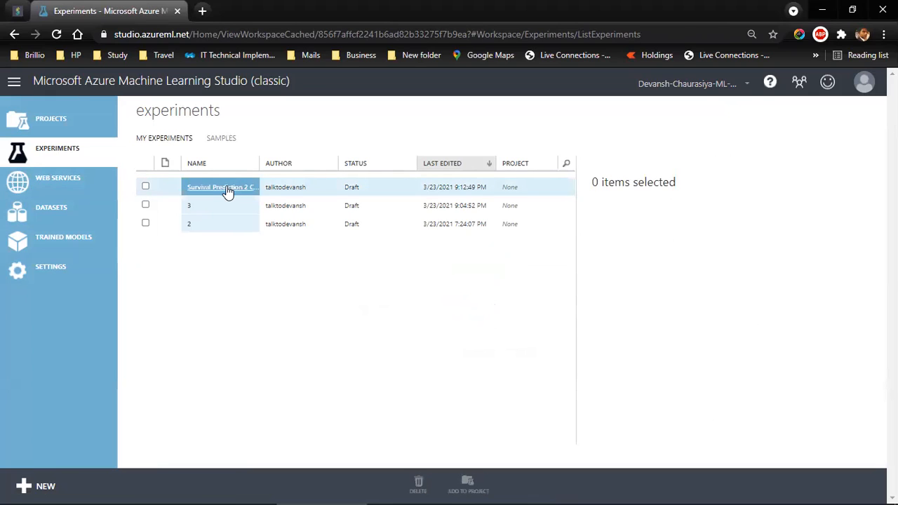
{"action": "left_click", "coordinate": [229, 192]}
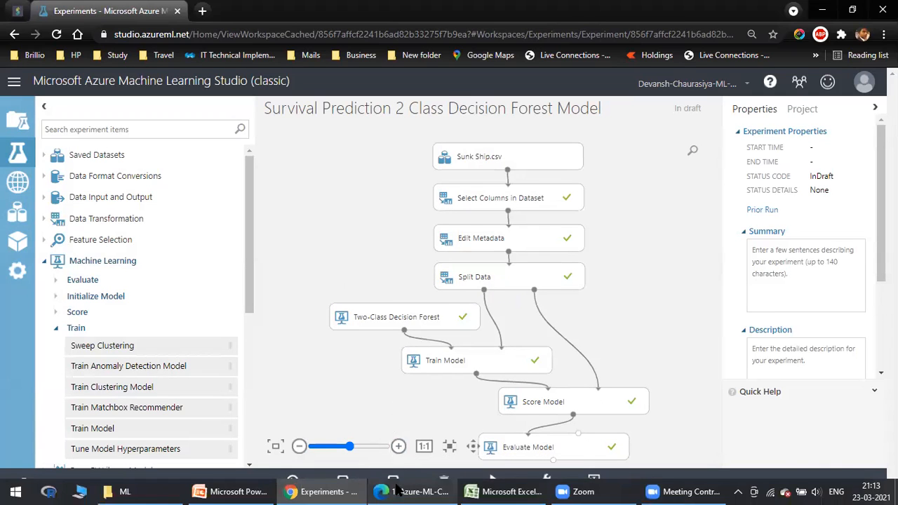
Step: Save a copy of the experiment named "2nd - Survival Prediction 2 Class Decision Forest Model"
{"action": "left_click", "coordinate": [394, 482]}
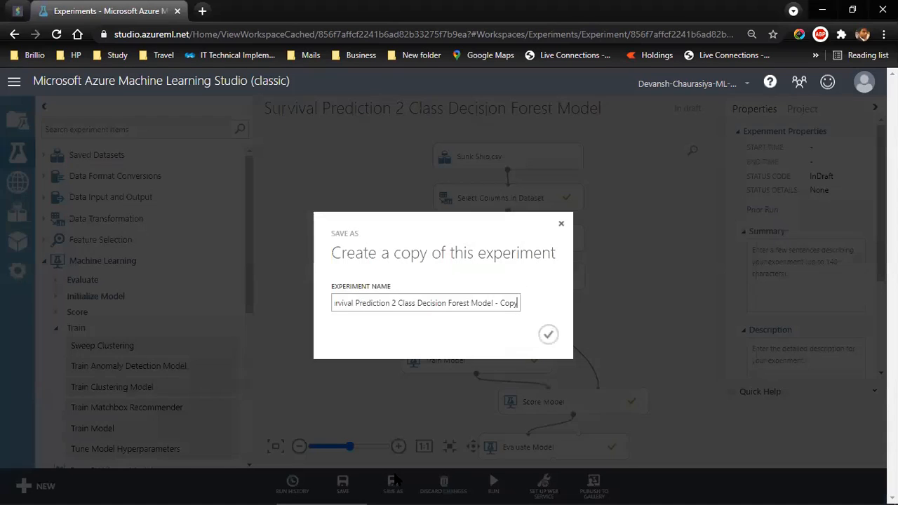
{"action": "left_click_drag", "start_coordinate": [498, 307], "coordinate": [538, 306]}
{"action": "key", "text": "BackSpace"}
{"action": "key", "text": "ctrl+Left"}
{"action": "key", "text": "ctrl+Left"}
{"action": "key", "text": "ctrl+Left"}
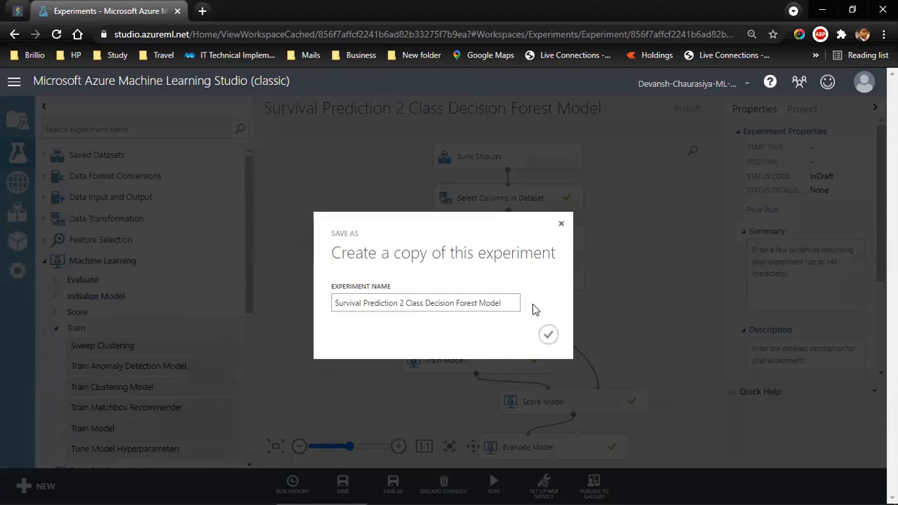
{"action": "key", "text": "Home"}
{"action": "type", "text": "2nd "}
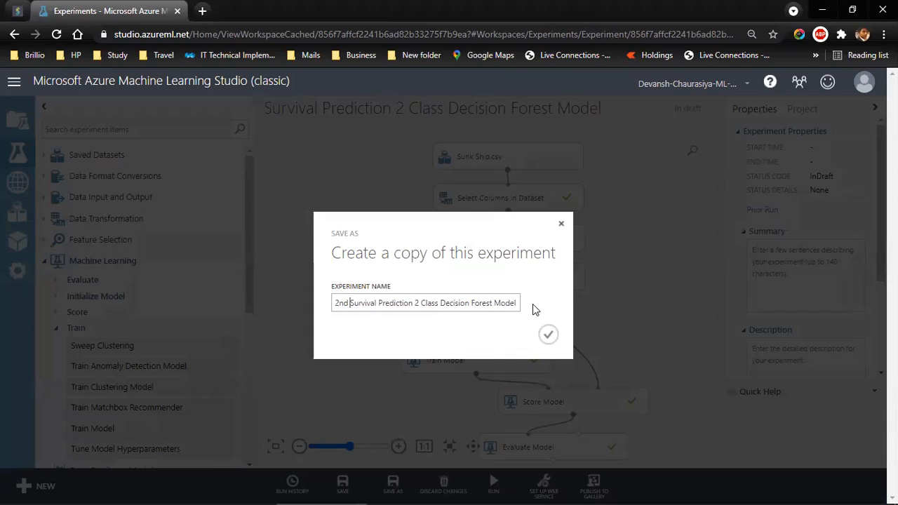
{"action": "type", "text": "-"}
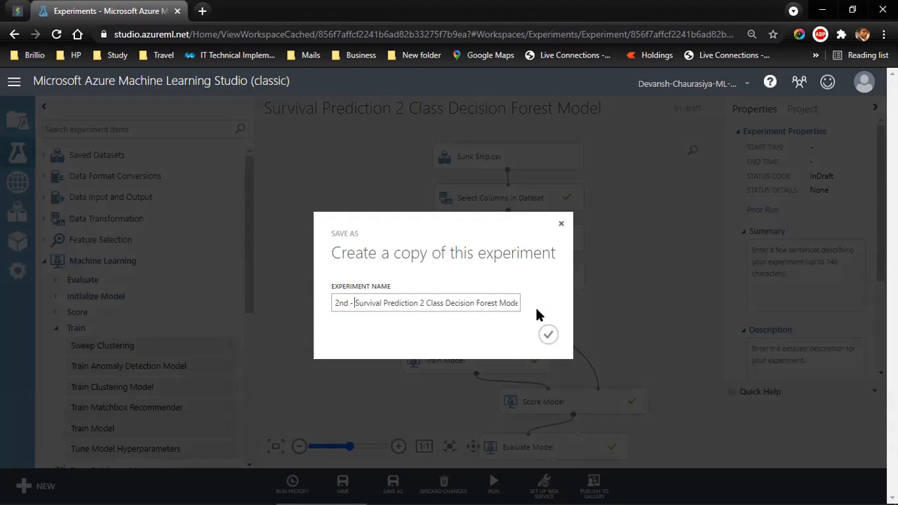
{"action": "left_click", "coordinate": [548, 334]}
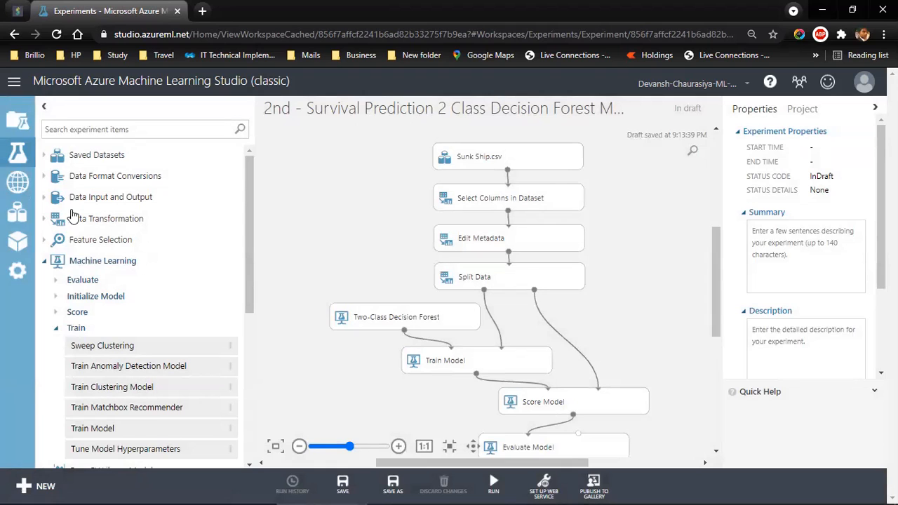
Step: Find the "2nd - Survival Prediction" copy in the list of experiments and open it
{"action": "left_click", "coordinate": [17, 154]}
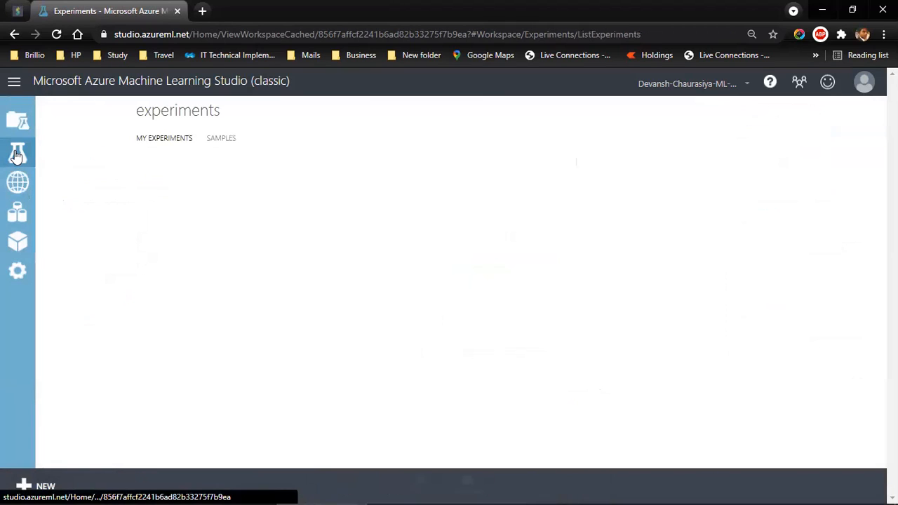
{"action": "left_click", "coordinate": [182, 187]}
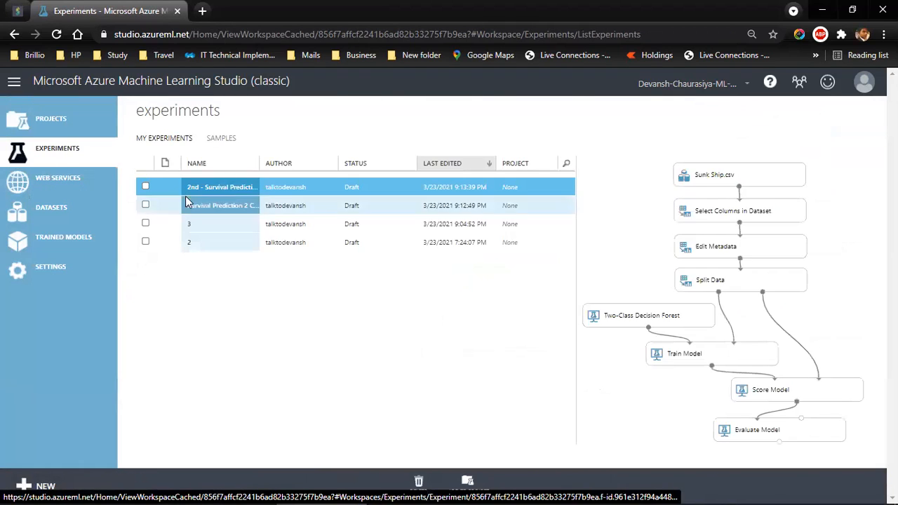
{"action": "left_click", "coordinate": [211, 187]}
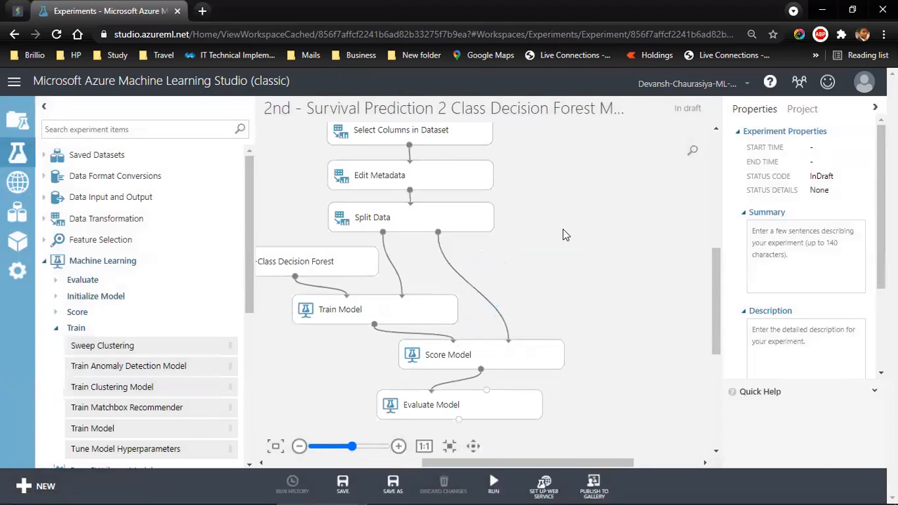
Step: Visualize the Sunk Ship.csv dataset and examine the statistics of the columns from pclass through Siblings
{"action": "left_click_drag", "start_coordinate": [512, 462], "coordinate": [477, 458]}
{"action": "left_click_drag", "start_coordinate": [714, 328], "coordinate": [714, 306]}
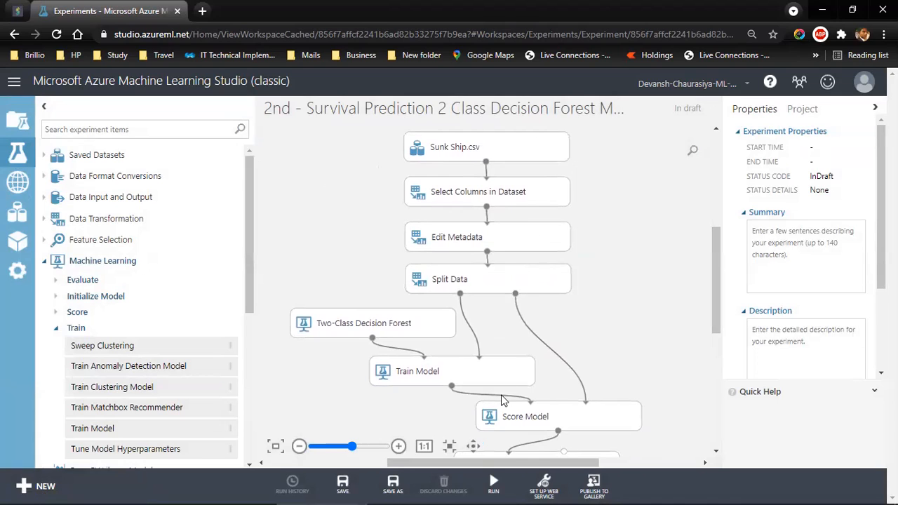
{"action": "right_click", "coordinate": [485, 162]}
{"action": "left_click", "coordinate": [528, 193]}
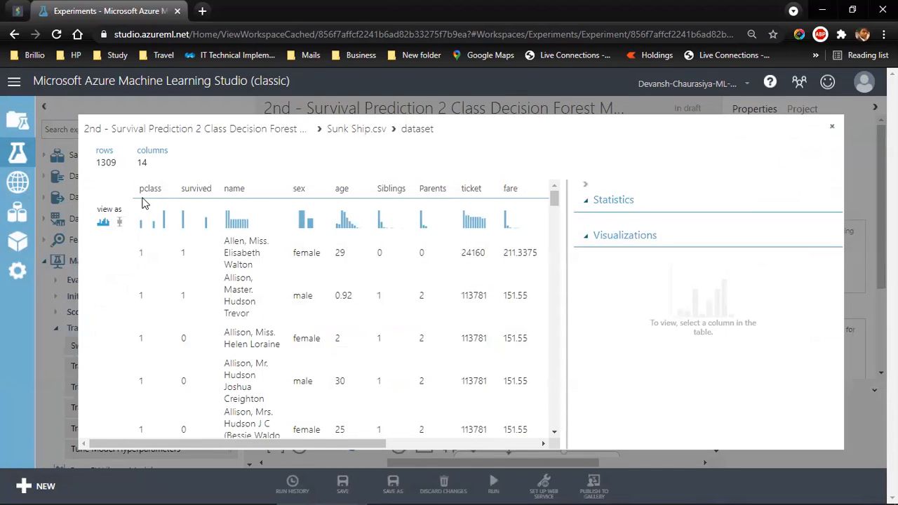
{"action": "left_click", "coordinate": [194, 186]}
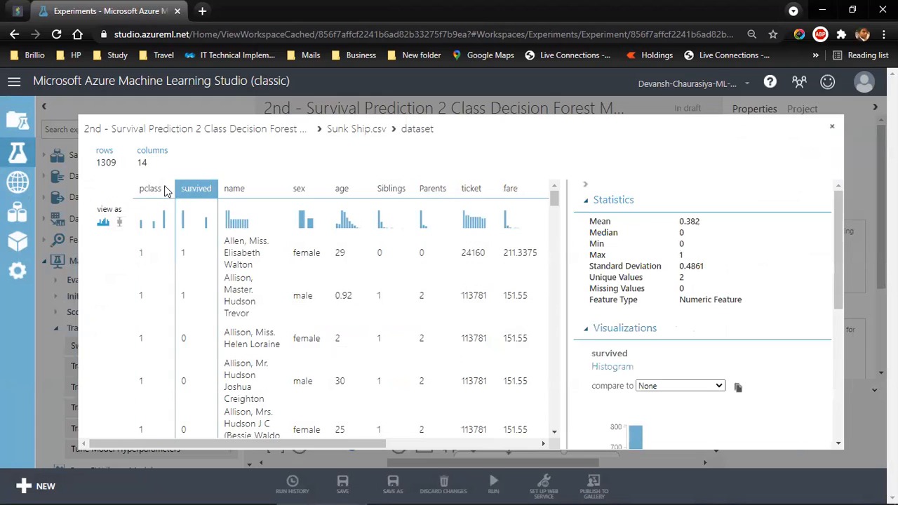
{"action": "left_click", "coordinate": [153, 188]}
{"action": "left_click", "coordinate": [193, 189]}
{"action": "left_click", "coordinate": [271, 190]}
{"action": "left_click", "coordinate": [306, 187]}
{"action": "left_click", "coordinate": [343, 188]}
{"action": "left_click", "coordinate": [390, 188]}
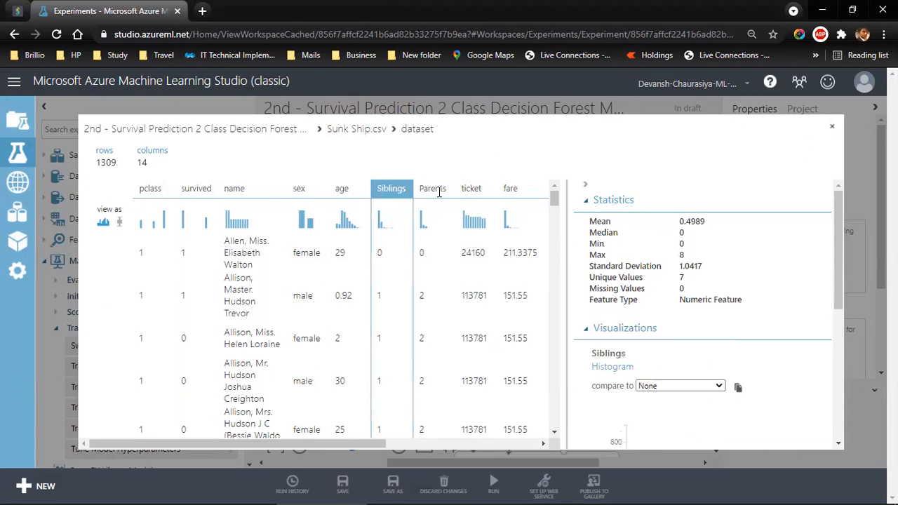
Step: Examine the statistics of the Parents, ticket, fare, cabin and embarked columns
{"action": "left_click", "coordinate": [433, 188]}
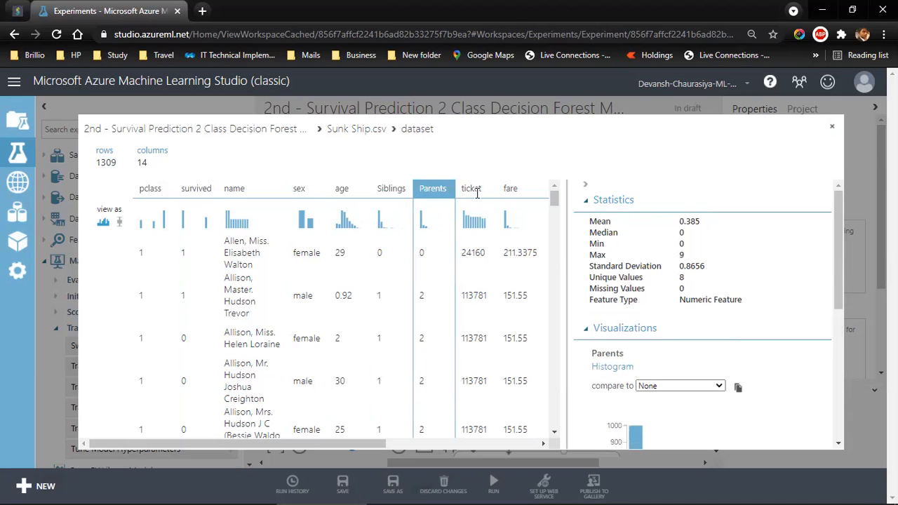
{"action": "left_click", "coordinate": [471, 188]}
{"action": "left_click", "coordinate": [518, 189]}
{"action": "left_click_drag", "start_coordinate": [376, 447], "coordinate": [508, 444]}
{"action": "left_click", "coordinate": [361, 186]}
{"action": "left_click", "coordinate": [421, 188]}
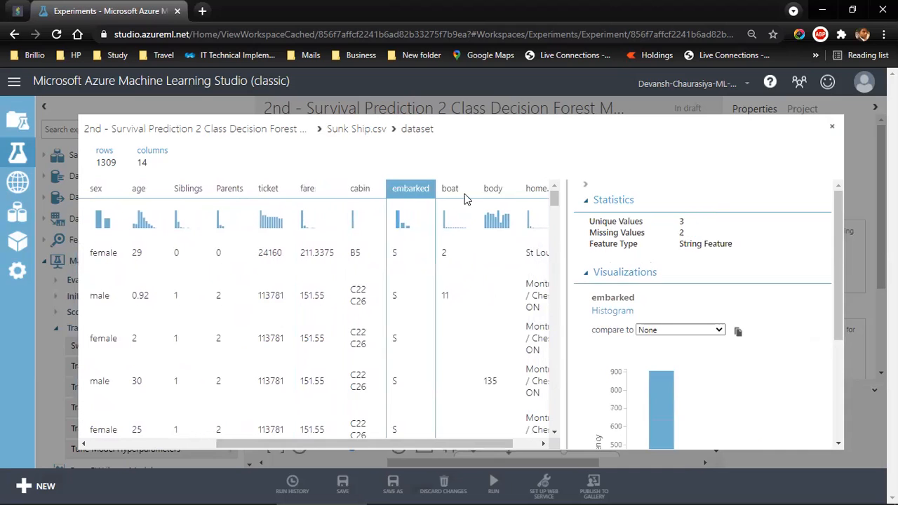
{"action": "left_click_drag", "start_coordinate": [490, 443], "coordinate": [327, 445]}
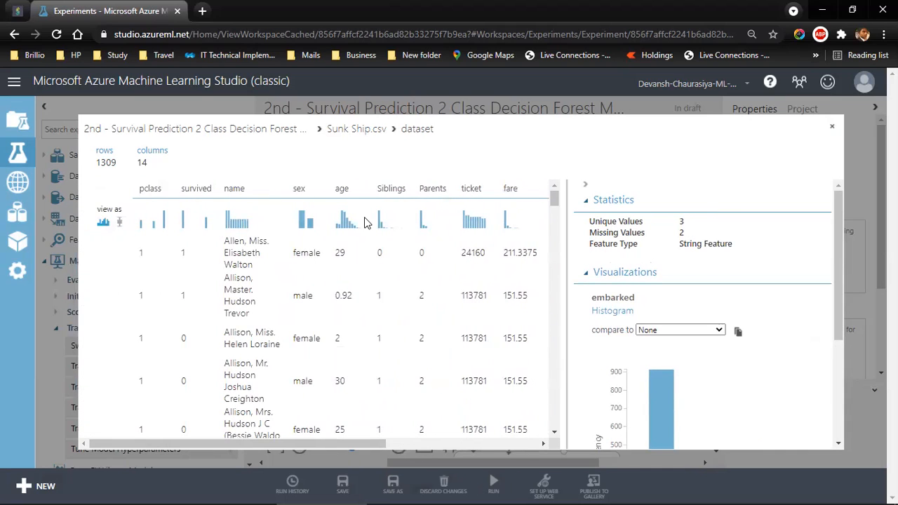
Step: Review the statistics of the survived, sex and Siblings columns, and close the dataset visualization
{"action": "left_click", "coordinate": [201, 190]}
{"action": "left_click", "coordinate": [308, 191]}
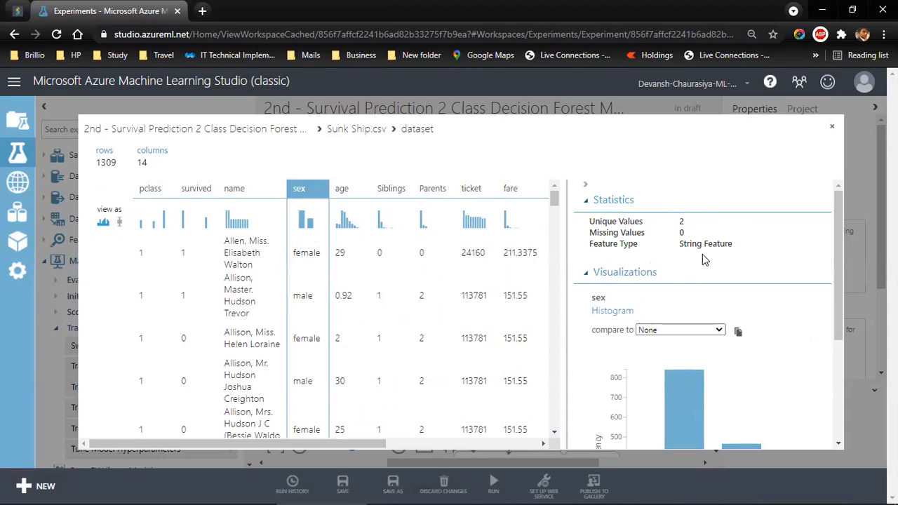
{"action": "left_click", "coordinate": [394, 191]}
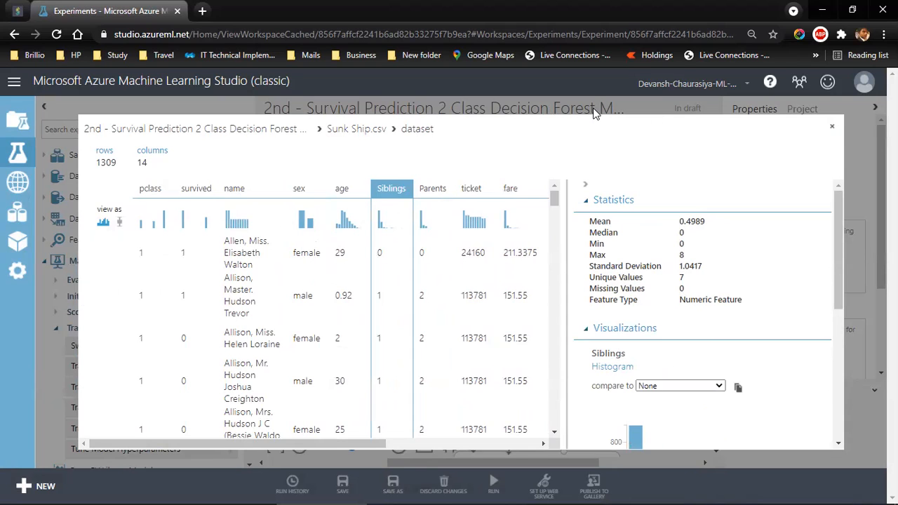
{"action": "left_click", "coordinate": [831, 128]}
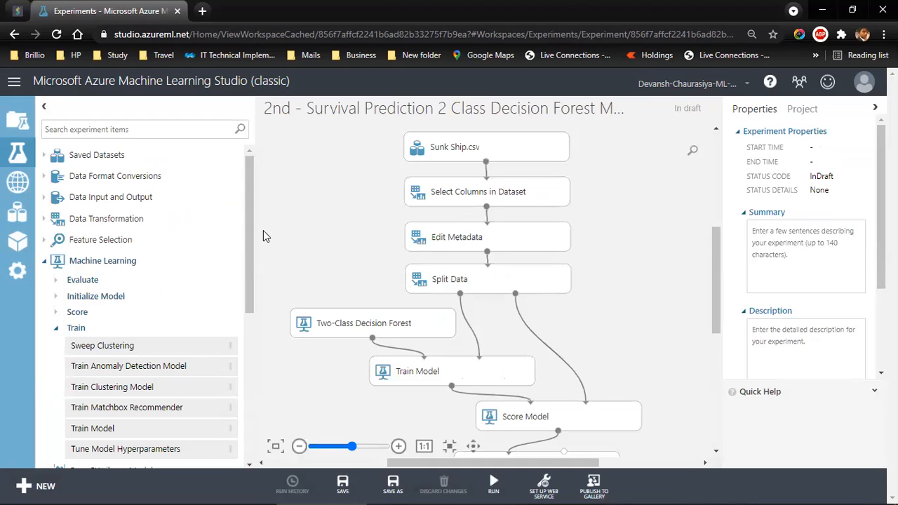
Step: Add a Summarize Data module from the Statistical Functions to the canvas, beside the Select Columns in Dataset module
{"action": "left_click", "coordinate": [43, 261]}
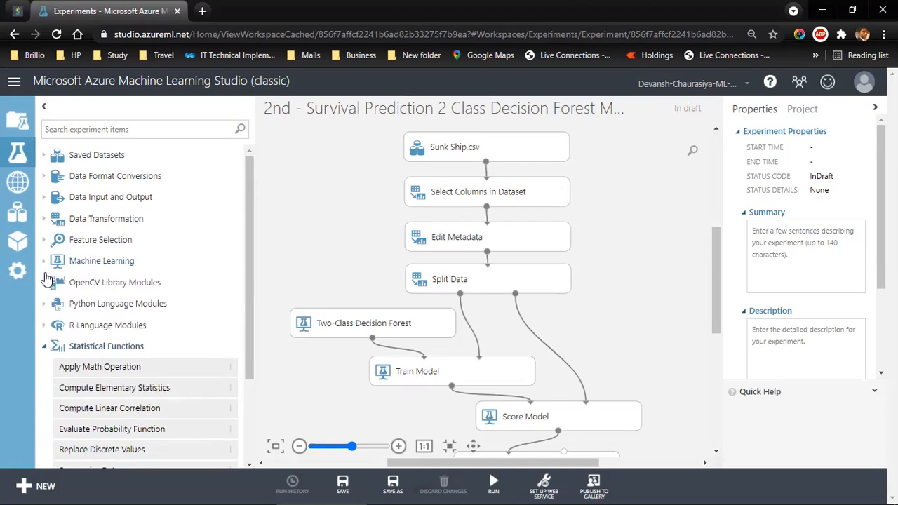
{"action": "left_click", "coordinate": [65, 350]}
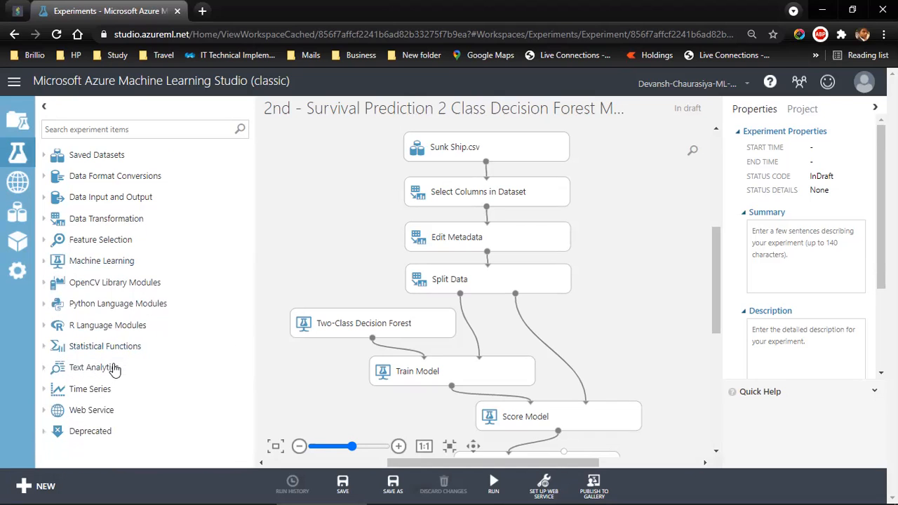
{"action": "left_click", "coordinate": [46, 326]}
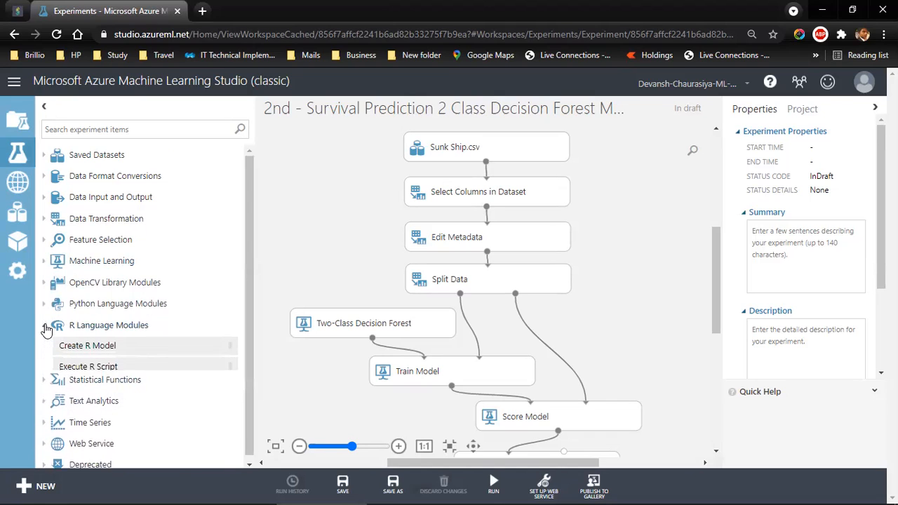
{"action": "left_click", "coordinate": [47, 328]}
{"action": "left_click", "coordinate": [43, 346]}
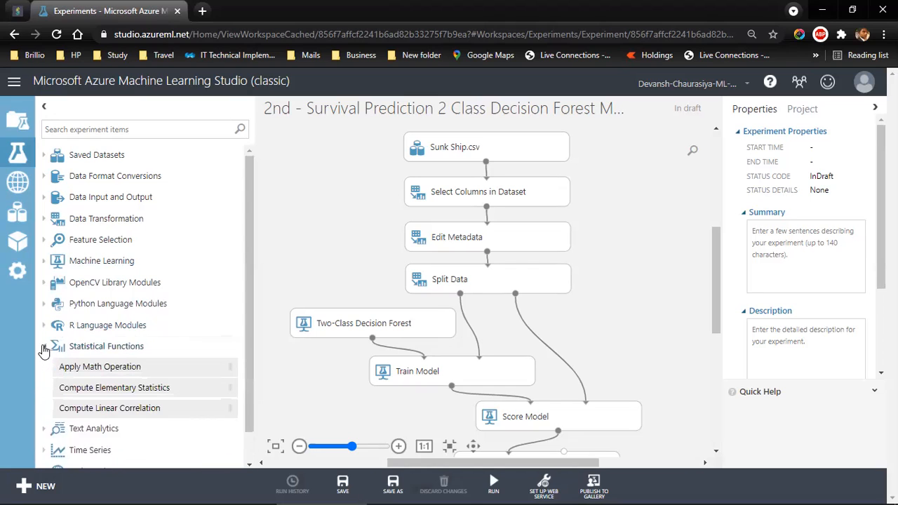
{"action": "scroll", "coordinate": [248, 333], "scroll_direction": "down", "scroll_amount": 2}
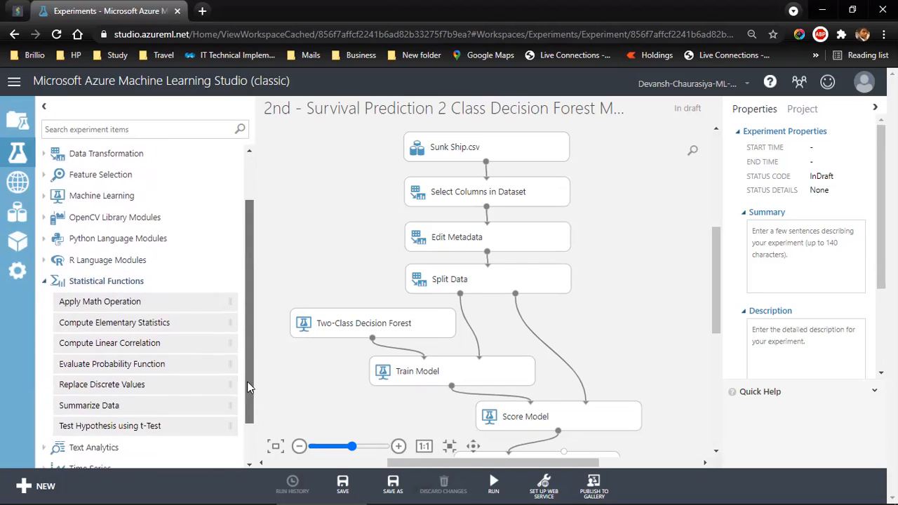
{"action": "left_click_drag", "start_coordinate": [105, 385], "coordinate": [337, 212]}
{"action": "left_click_drag", "start_coordinate": [465, 463], "coordinate": [423, 462]}
{"action": "left_click_drag", "start_coordinate": [444, 208], "coordinate": [407, 190]}
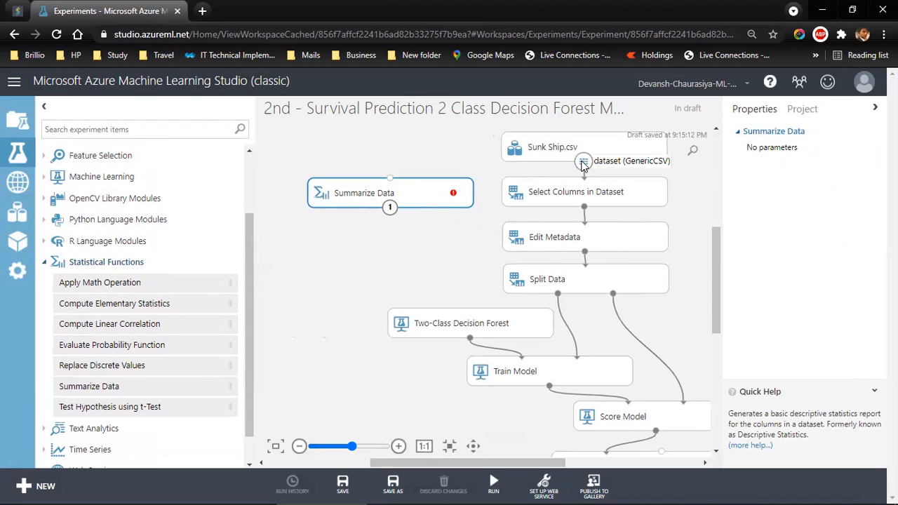
Step: Connect the Sunk Ship.csv output to the Summarize Data input and run only the Summarize Data module
{"action": "left_click_drag", "start_coordinate": [581, 163], "coordinate": [391, 184]}
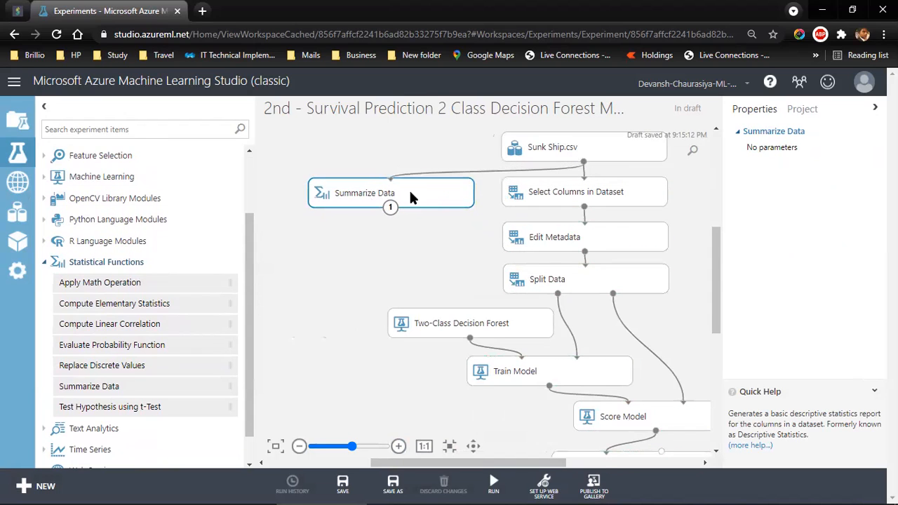
{"action": "mouse_move", "coordinate": [494, 483]}
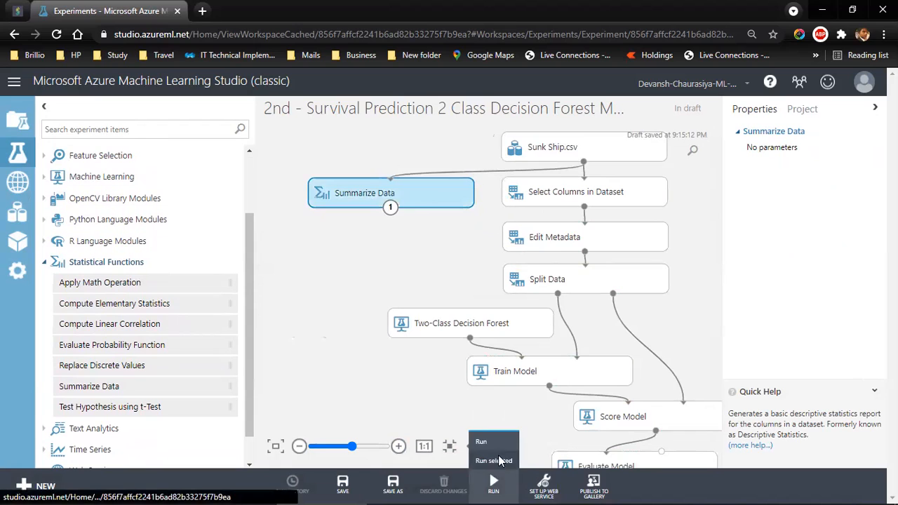
{"action": "left_click", "coordinate": [500, 461]}
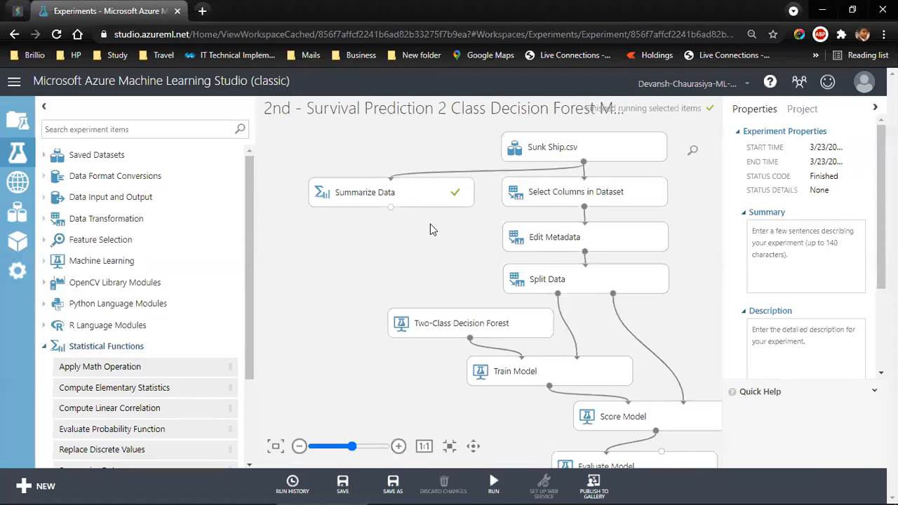
Step: Visualize the Summarize Data results and examine the descriptive statistics for each feature
{"action": "right_click", "coordinate": [391, 208]}
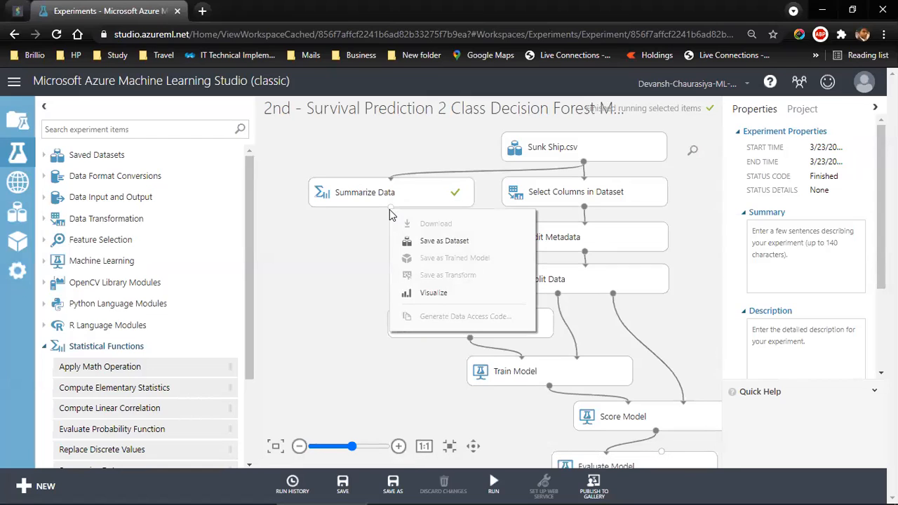
{"action": "left_click", "coordinate": [413, 295]}
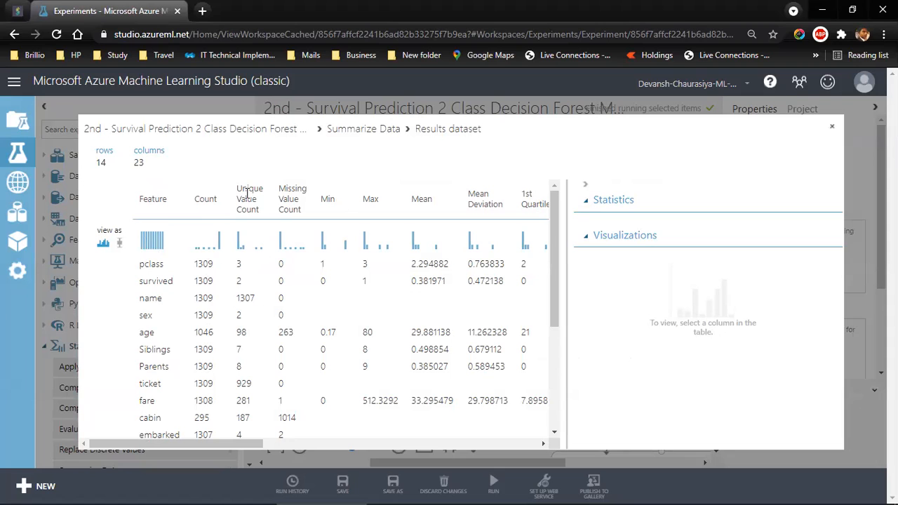
{"action": "left_click_drag", "start_coordinate": [262, 444], "coordinate": [365, 449]}
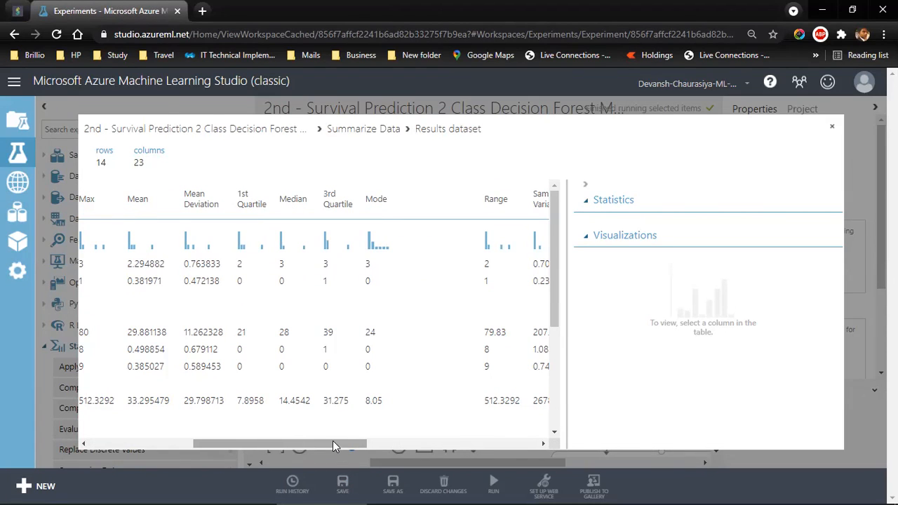
Step: Finish reviewing the Summarize Data results, close them, and visualize the Sunk Ship.csv dataset
{"action": "left_click_drag", "start_coordinate": [325, 448], "coordinate": [231, 447]}
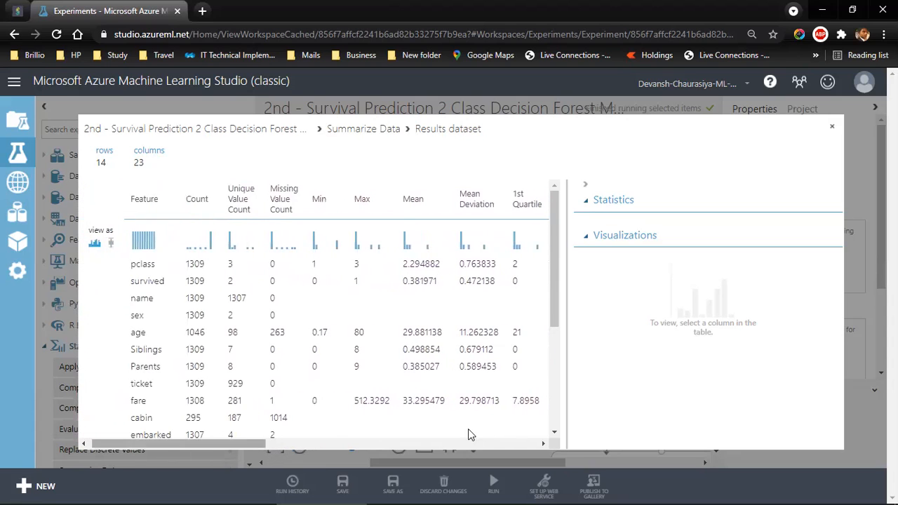
{"action": "left_click", "coordinate": [831, 129]}
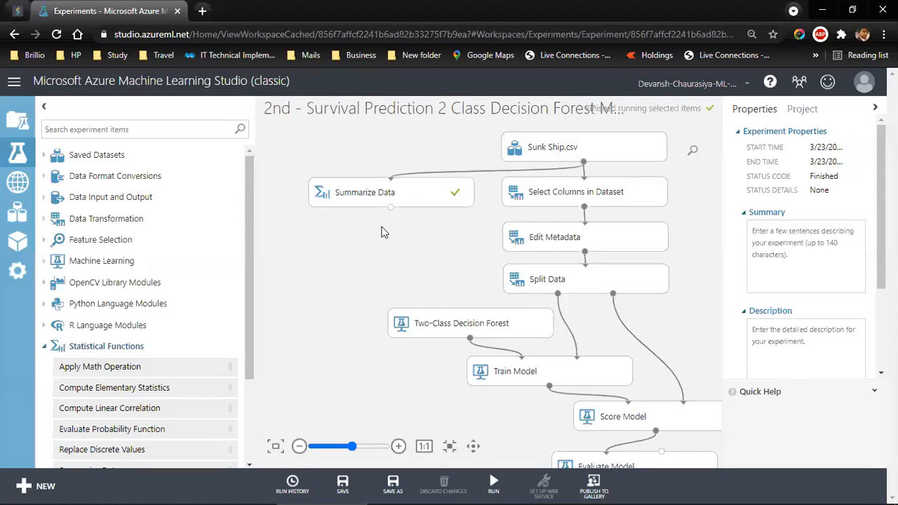
{"action": "right_click", "coordinate": [588, 162]}
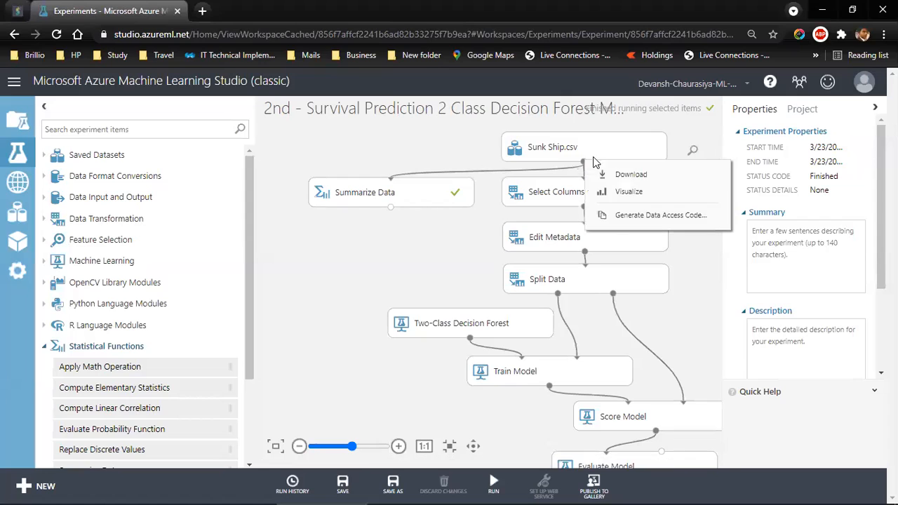
{"action": "left_click", "coordinate": [620, 191]}
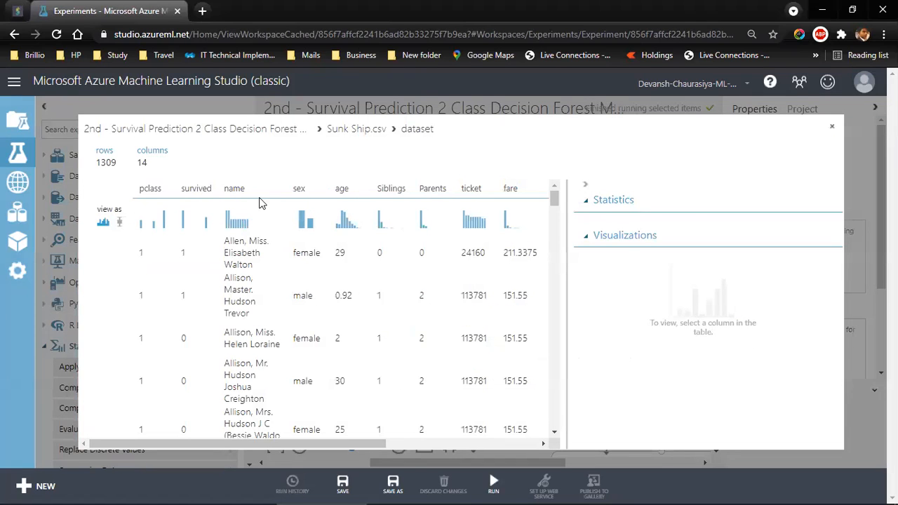
Step: Check the statistics and missing values of the columns from pclass to fare, and close the dataset visualization
{"action": "left_click", "coordinate": [299, 188]}
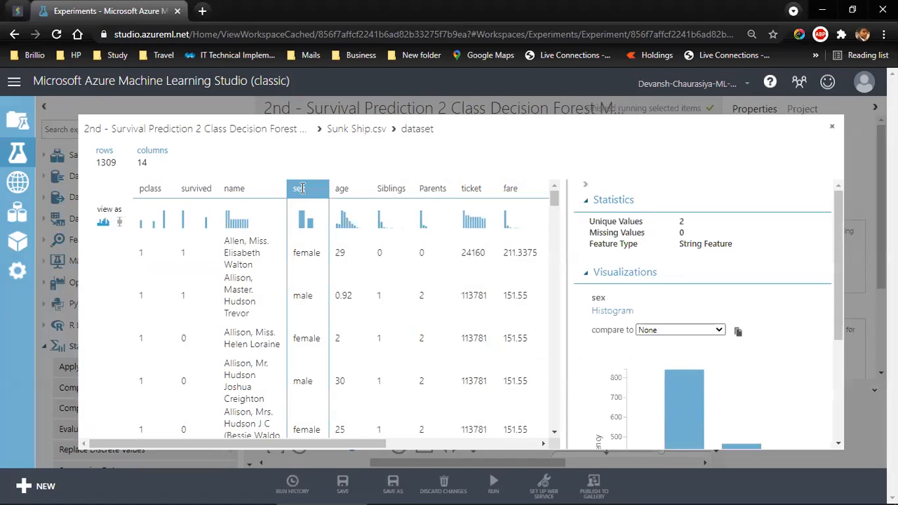
{"action": "left_click", "coordinate": [343, 188]}
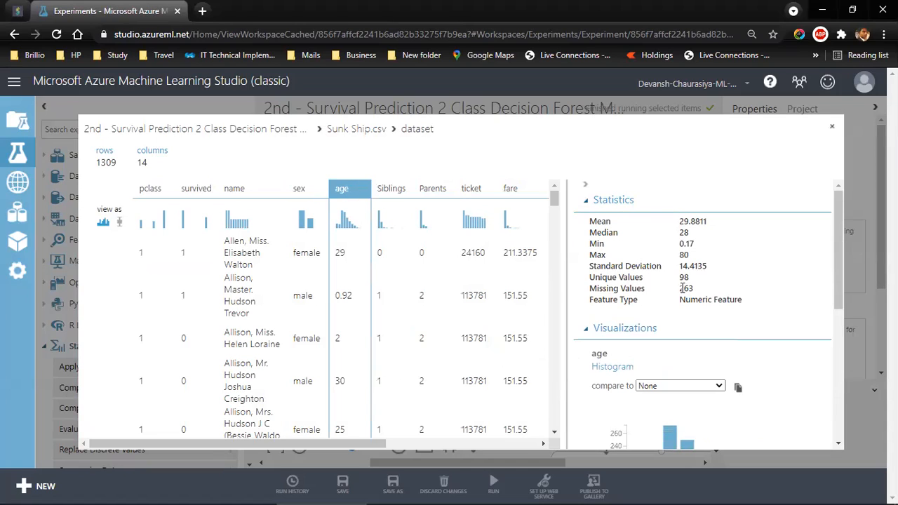
{"action": "left_click_drag", "start_coordinate": [680, 288], "coordinate": [695, 294]}
{"action": "left_click", "coordinate": [508, 185]}
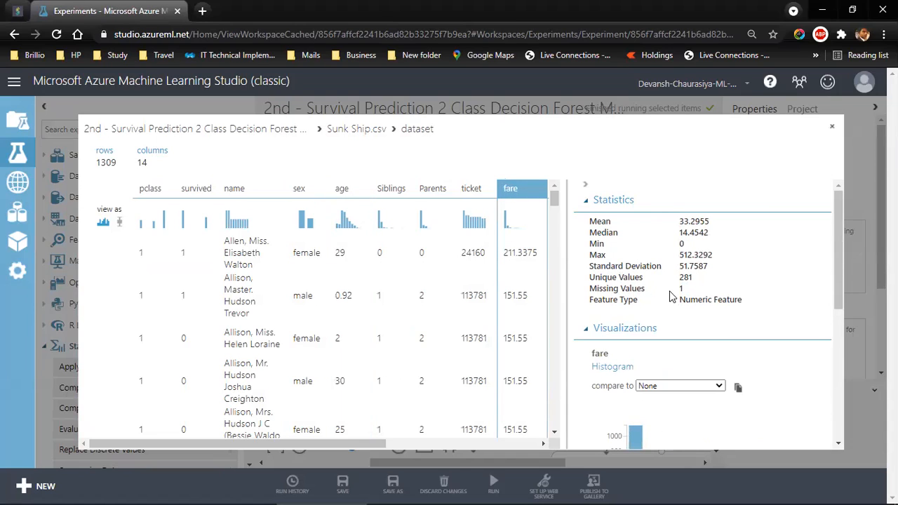
{"action": "left_click", "coordinate": [469, 183]}
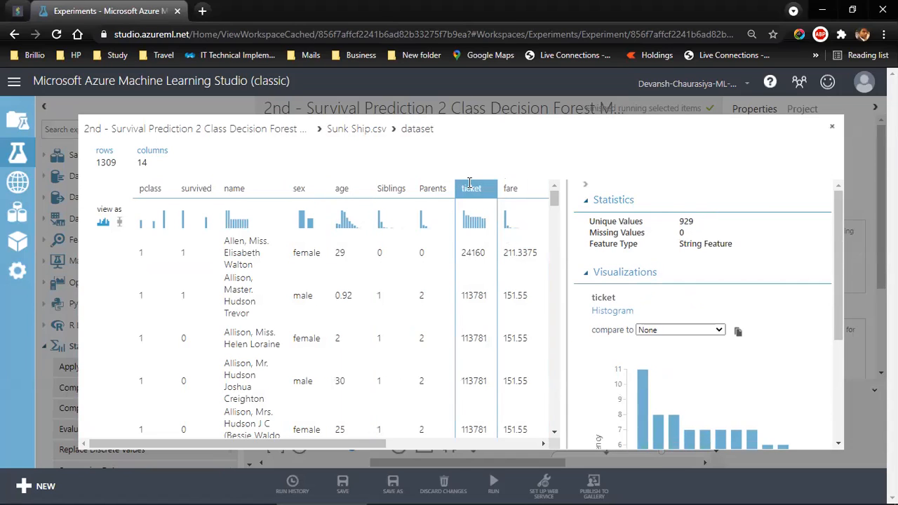
{"action": "left_click", "coordinate": [432, 189]}
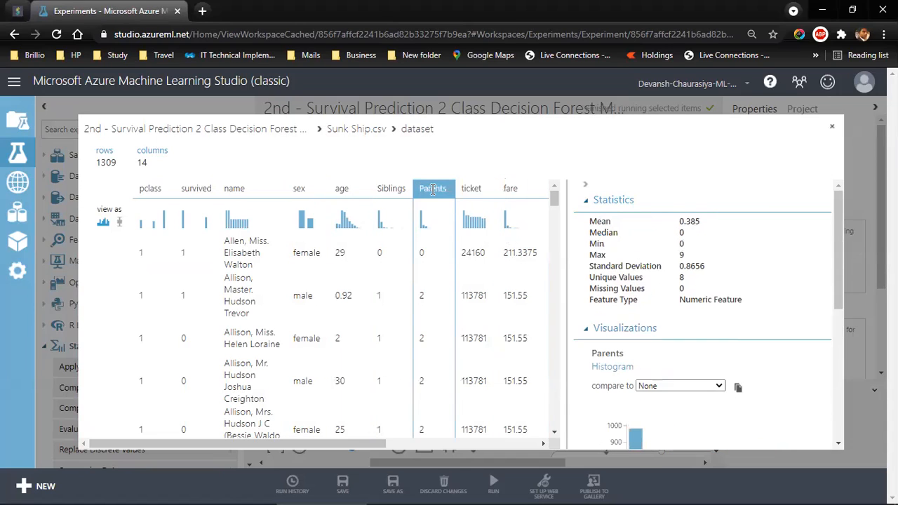
{"action": "left_click", "coordinate": [394, 189]}
{"action": "left_click", "coordinate": [341, 188]}
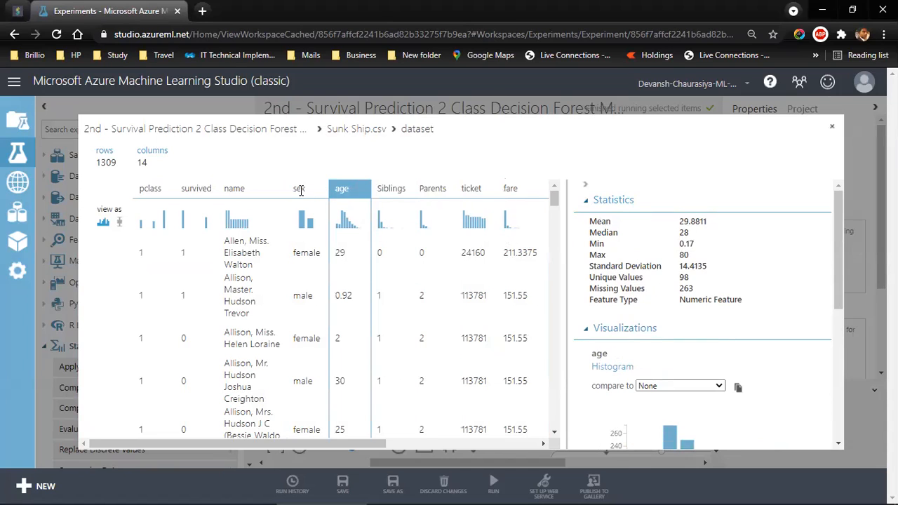
{"action": "left_click", "coordinate": [298, 189]}
{"action": "left_click", "coordinate": [228, 188]}
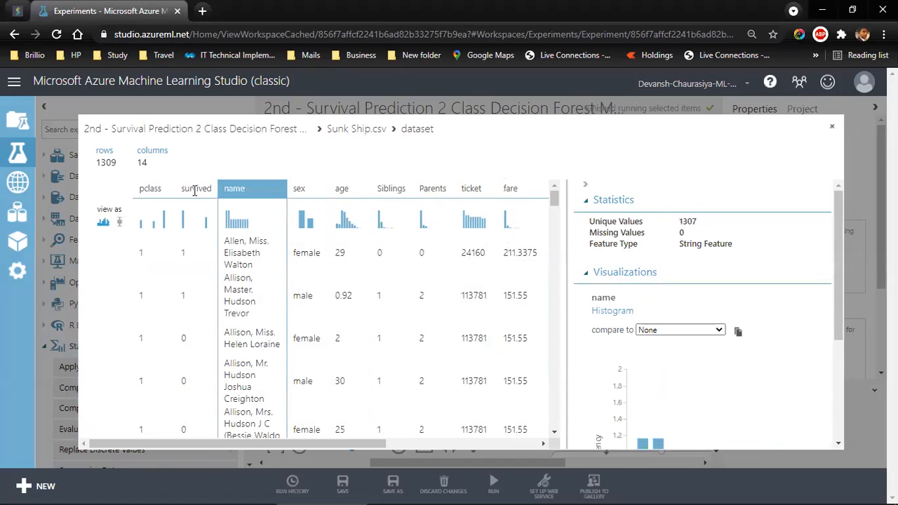
{"action": "left_click", "coordinate": [196, 188]}
{"action": "left_click", "coordinate": [150, 188]}
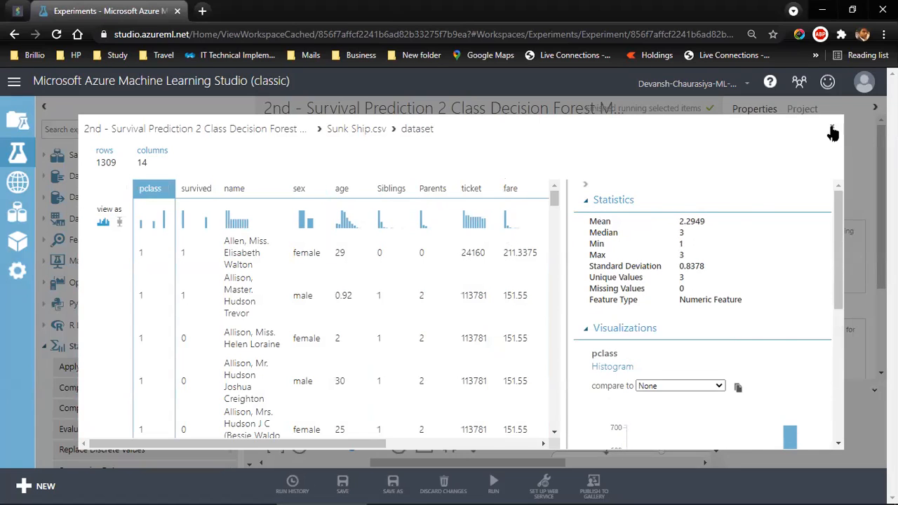
{"action": "left_click", "coordinate": [832, 126]}
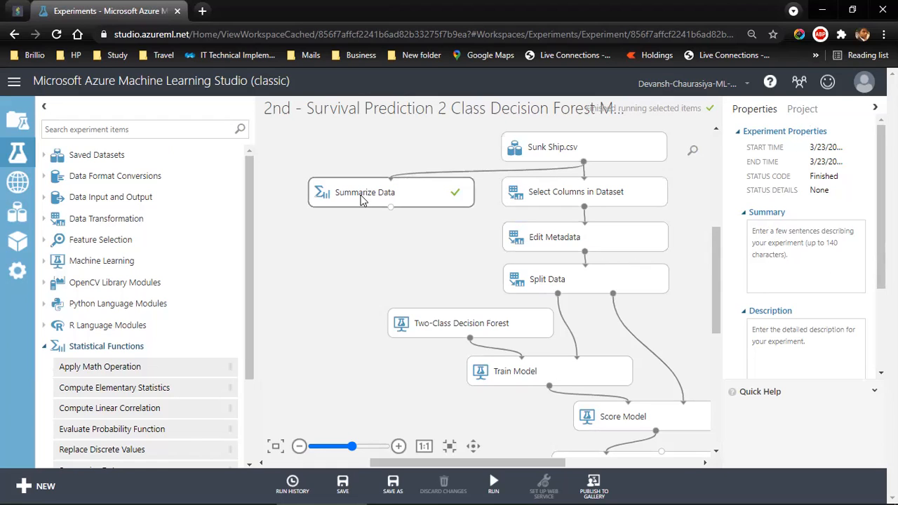
Step: Add the pclass, age, Siblings, Parents and fare columns to the selection of the Select Columns in Dataset module
{"action": "left_click", "coordinate": [593, 203]}
{"action": "left_click", "coordinate": [800, 209]}
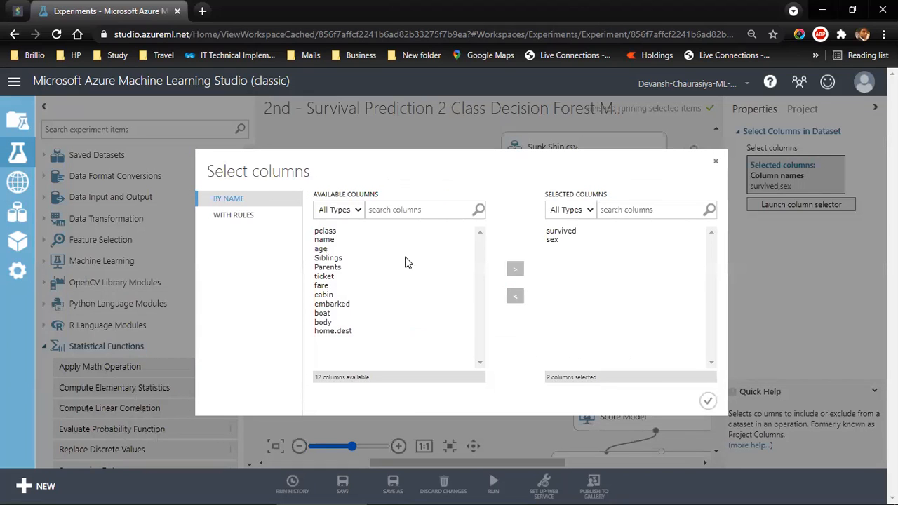
{"action": "left_click", "coordinate": [324, 233]}
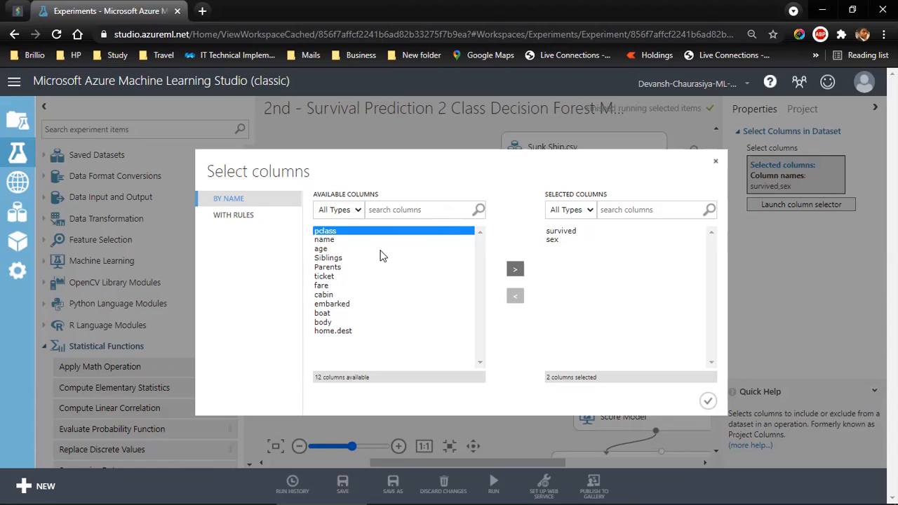
{"action": "left_click", "coordinate": [326, 249], "text": "ctrl"}
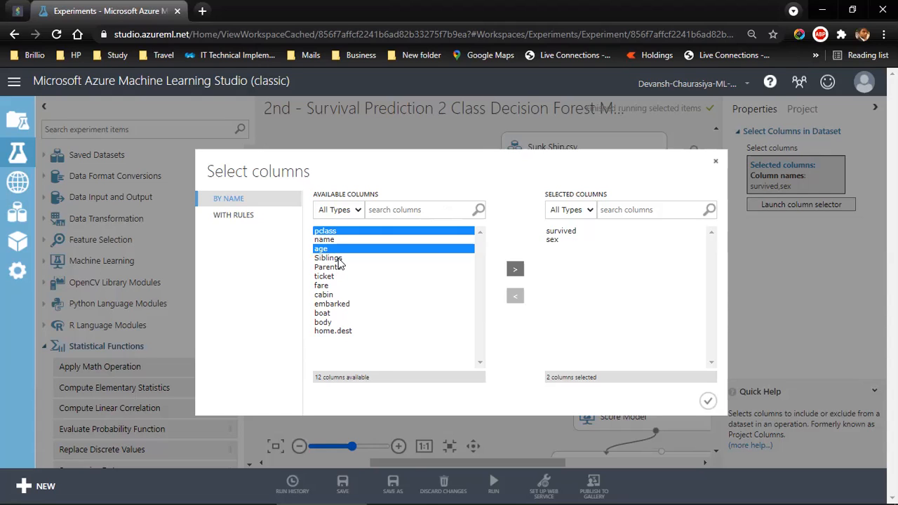
{"action": "left_click", "coordinate": [339, 258], "text": "ctrl"}
{"action": "left_click", "coordinate": [339, 272], "text": "ctrl"}
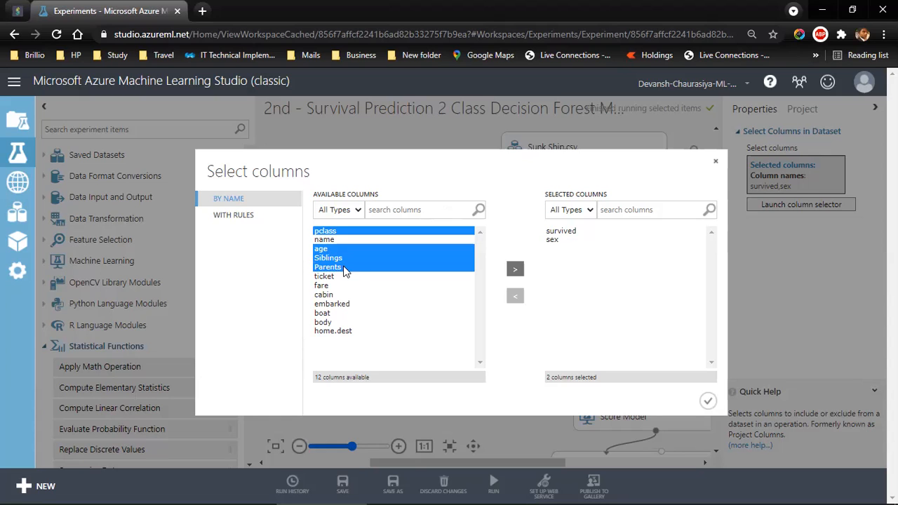
{"action": "left_click", "coordinate": [322, 287], "text": "ctrl"}
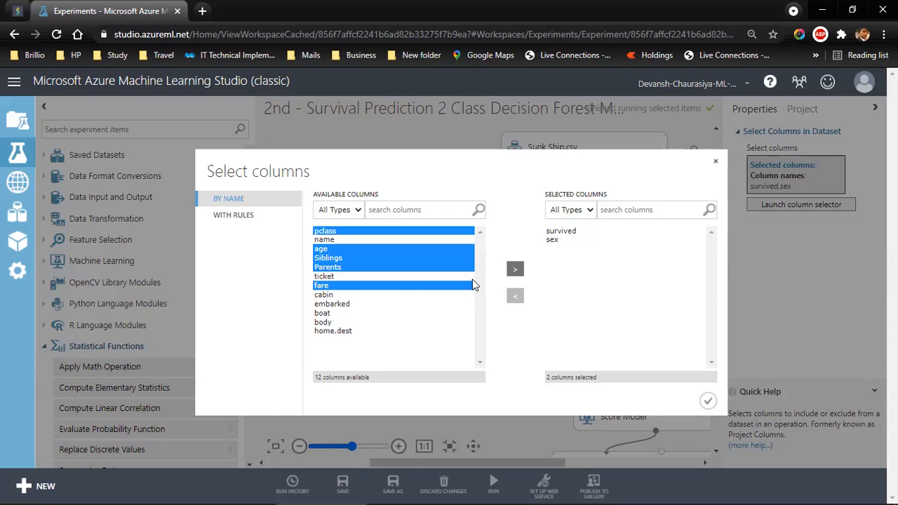
{"action": "left_click", "coordinate": [515, 272]}
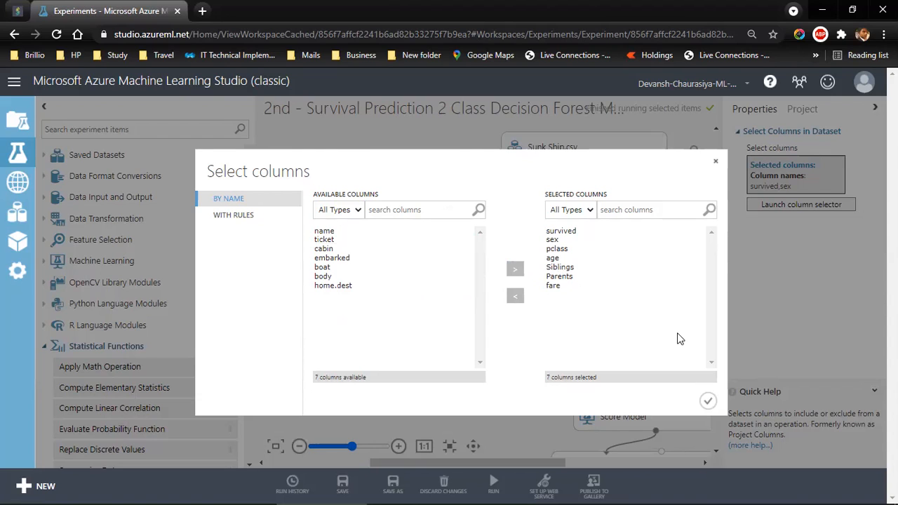
{"action": "left_click", "coordinate": [708, 402]}
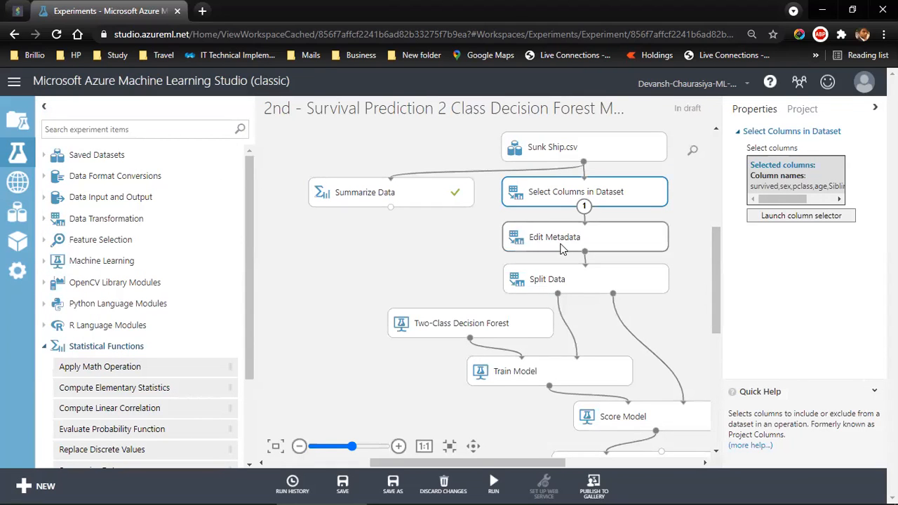
{"action": "right_click", "coordinate": [584, 207]}
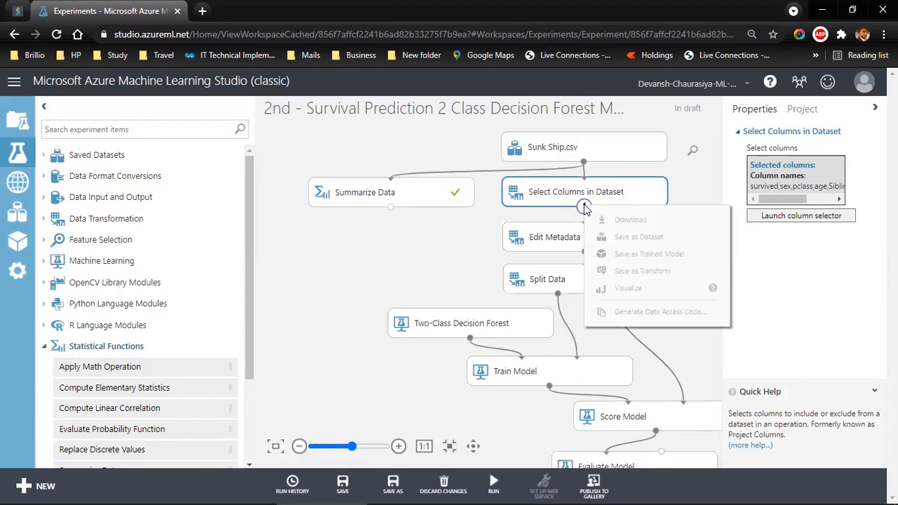
{"action": "left_click", "coordinate": [391, 261]}
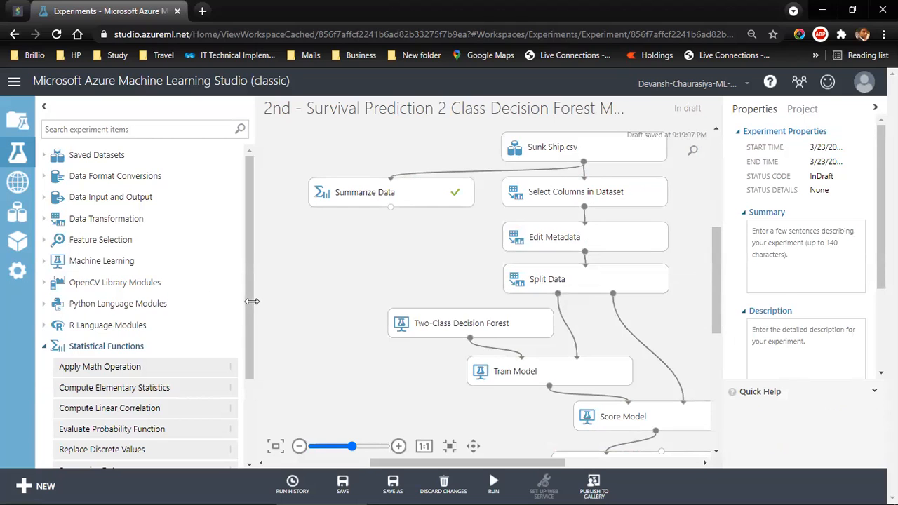
Step: Add a Clean Missing Data module from the Data Transformation Manipulation group to the canvas, below the Summarize Data module
{"action": "left_click_drag", "start_coordinate": [250, 301], "coordinate": [243, 362]}
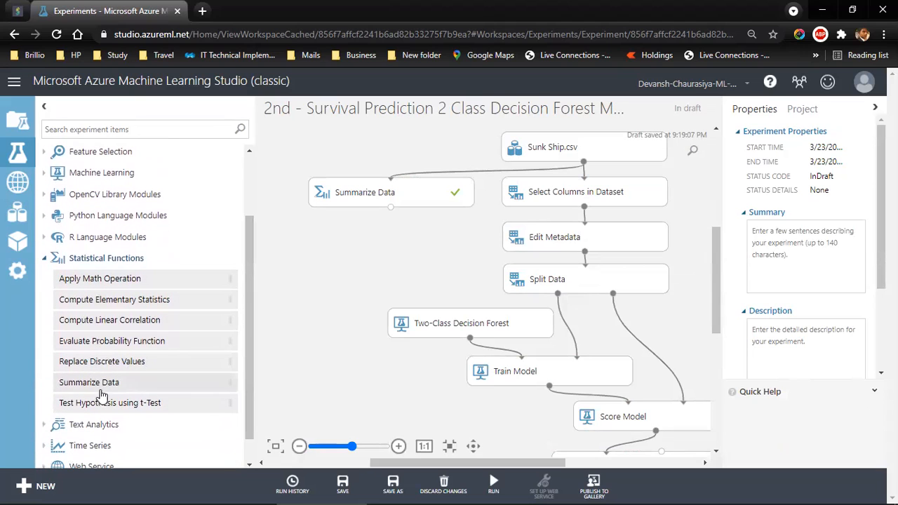
{"action": "left_click", "coordinate": [44, 259]}
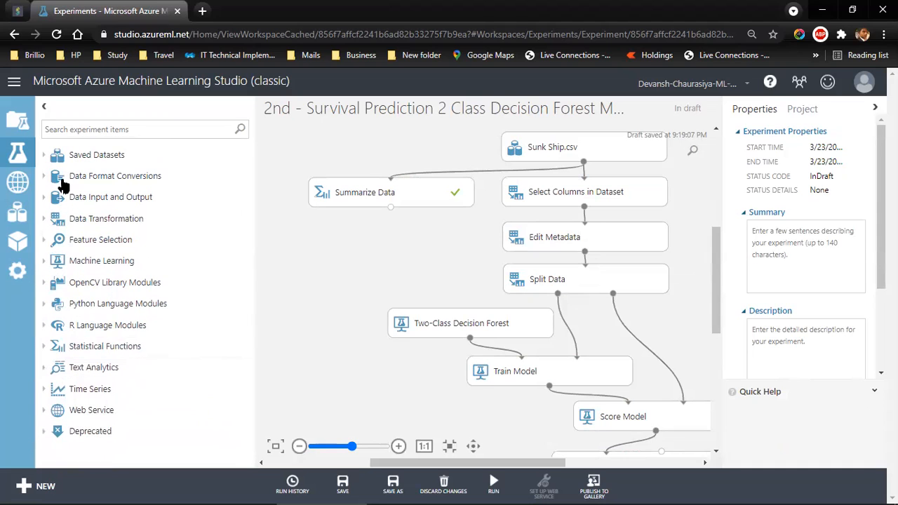
{"action": "left_click", "coordinate": [44, 219]}
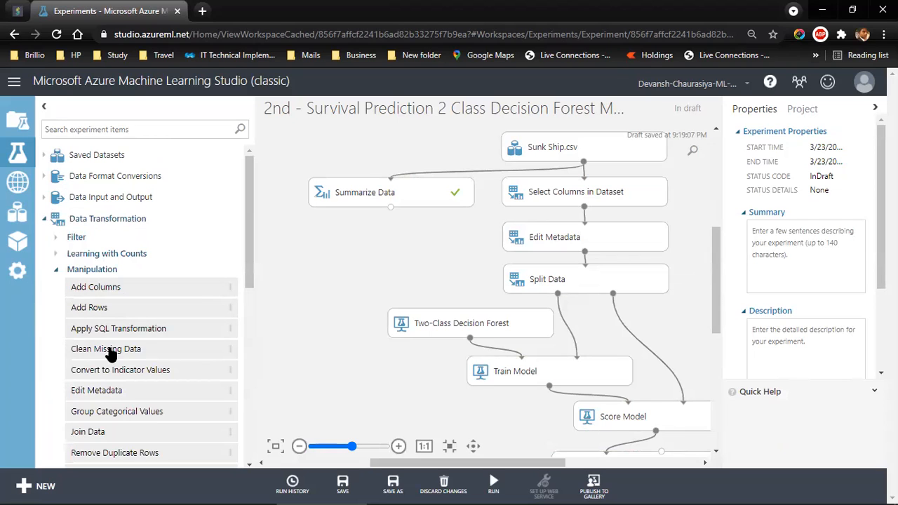
{"action": "mouse_move", "coordinate": [120, 351]}
{"action": "left_click_drag", "start_coordinate": [120, 351], "coordinate": [402, 249]}
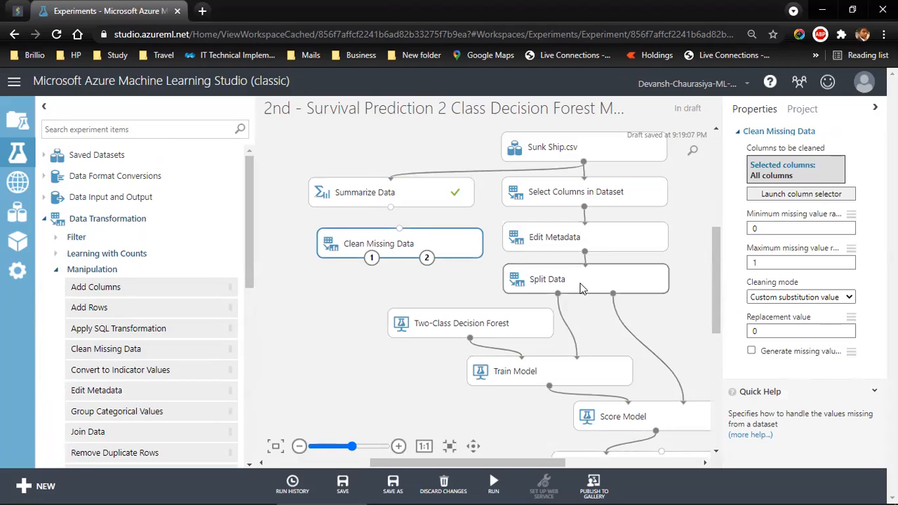
Step: Make room below Edit Metadata by moving Split Data down and the Two-Class Decision Forest module further from it
{"action": "left_click_drag", "start_coordinate": [588, 289], "coordinate": [594, 300]}
{"action": "left_click_drag", "start_coordinate": [717, 309], "coordinate": [698, 314]}
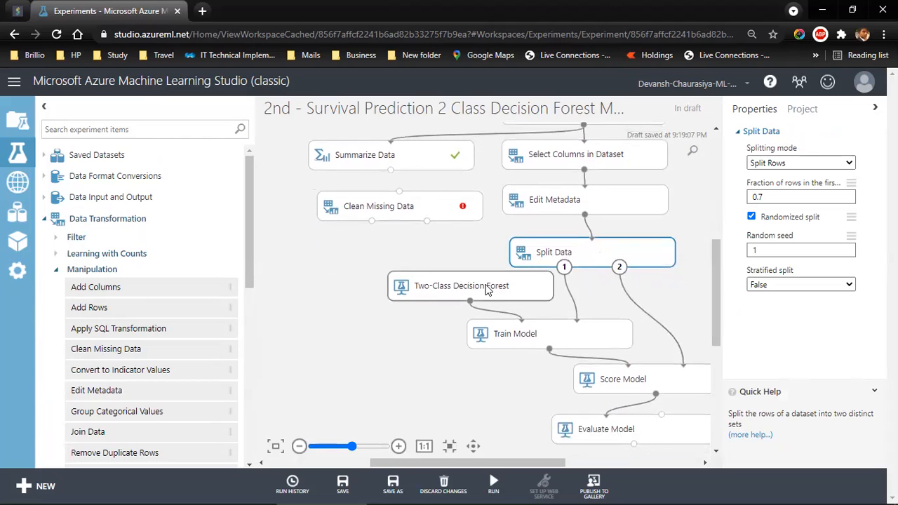
{"action": "left_click_drag", "start_coordinate": [393, 292], "coordinate": [272, 306]}
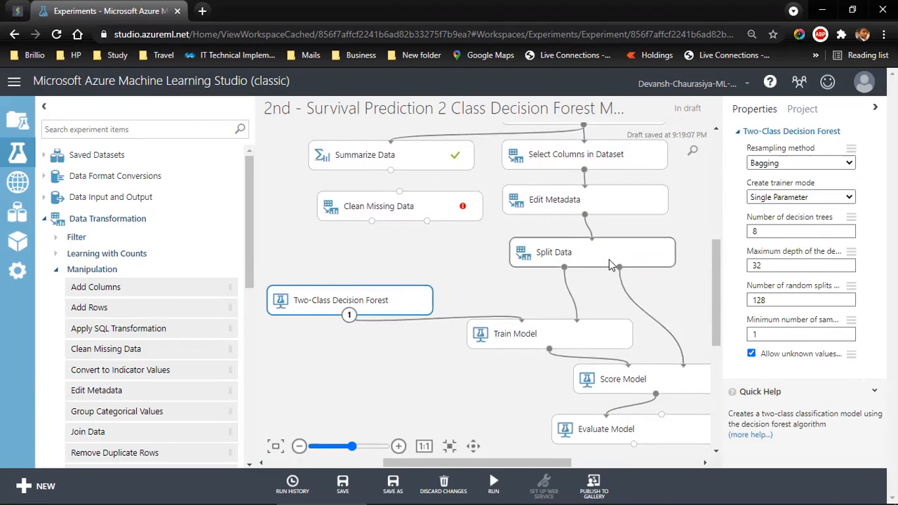
{"action": "left_click_drag", "start_coordinate": [608, 254], "coordinate": [610, 284]}
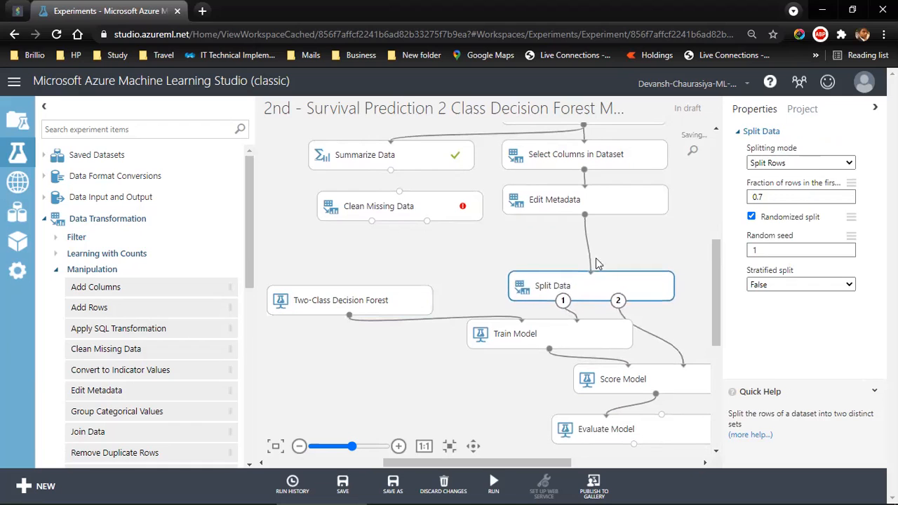
Step: Replace the link between Edit Metadata and Split Data with the Clean Missing Data module, feeding its first output into Split Data
{"action": "left_click", "coordinate": [588, 251]}
{"action": "key", "text": "Delete"}
{"action": "left_click_drag", "start_coordinate": [411, 208], "coordinate": [596, 244]}
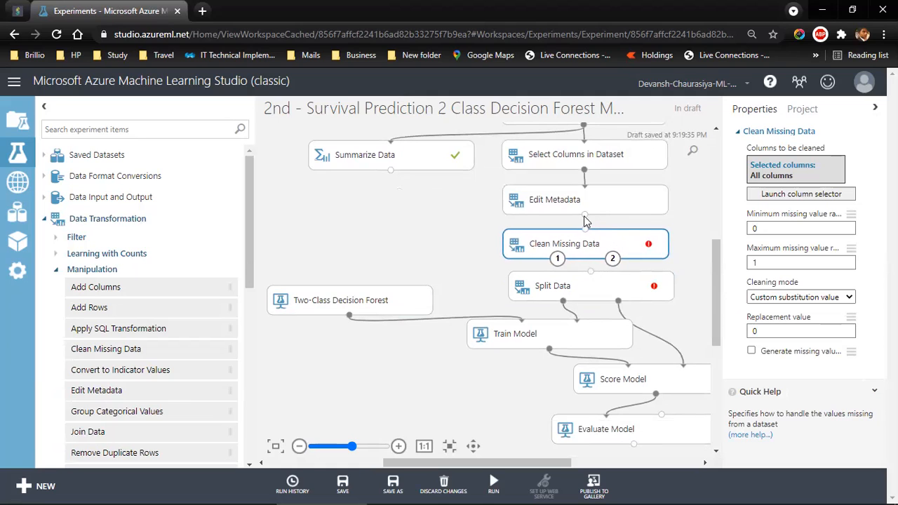
{"action": "left_click_drag", "start_coordinate": [584, 214], "coordinate": [585, 231]}
{"action": "left_click_drag", "start_coordinate": [558, 259], "coordinate": [592, 277]}
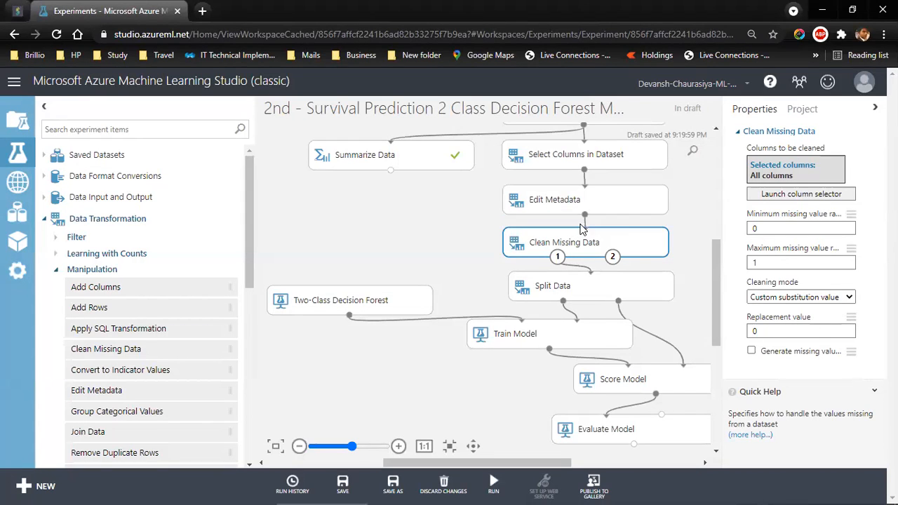
Step: Run the experiment only up to the selected Edit Metadata module
{"action": "left_click_drag", "start_coordinate": [719, 269], "coordinate": [717, 247]}
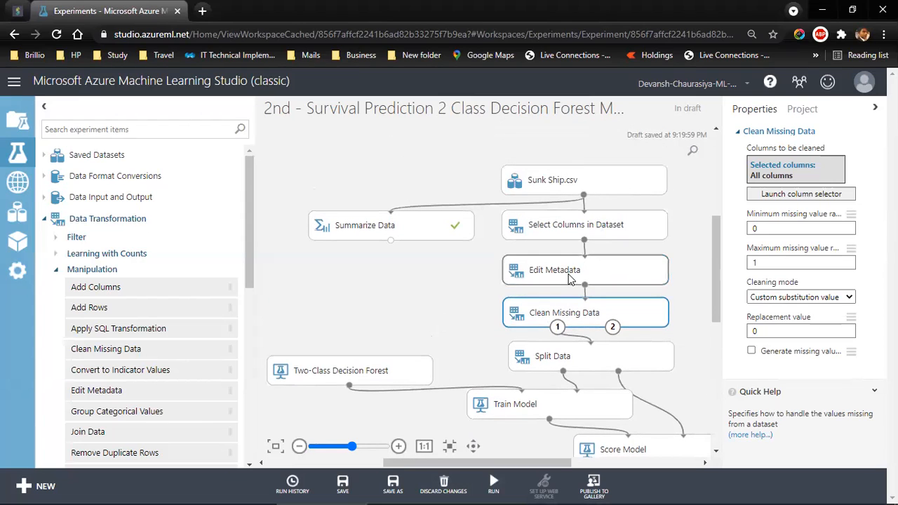
{"action": "left_click", "coordinate": [570, 277]}
{"action": "left_click", "coordinate": [493, 481]}
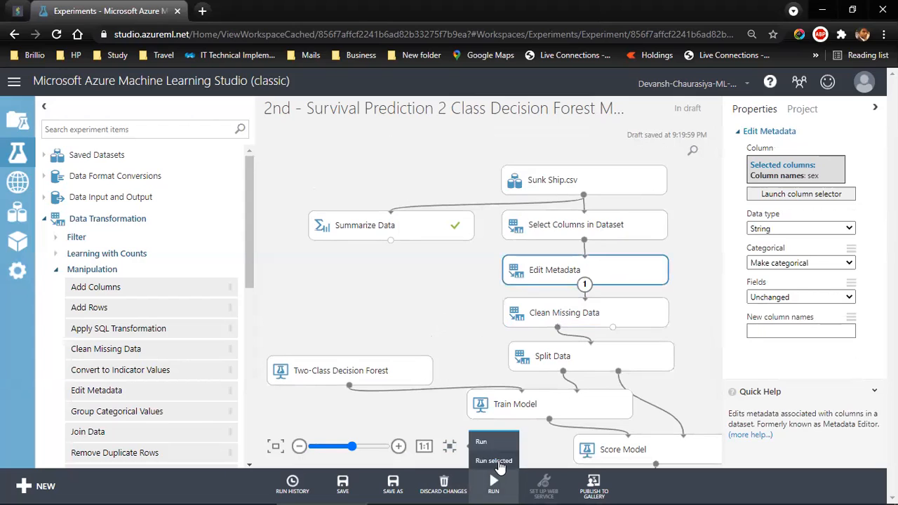
{"action": "left_click", "coordinate": [500, 465]}
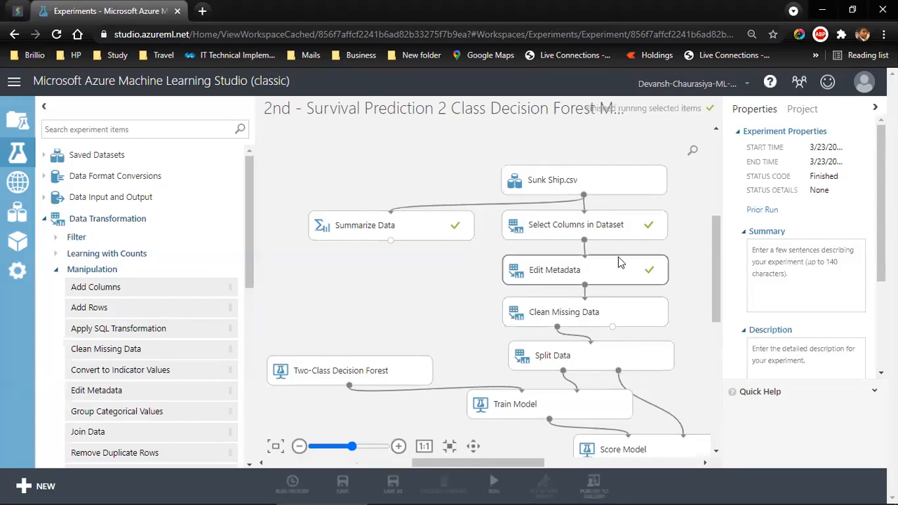
Step: Run the experiment up to the Clean Missing Data module and open the options of its first output
{"action": "left_click", "coordinate": [582, 320]}
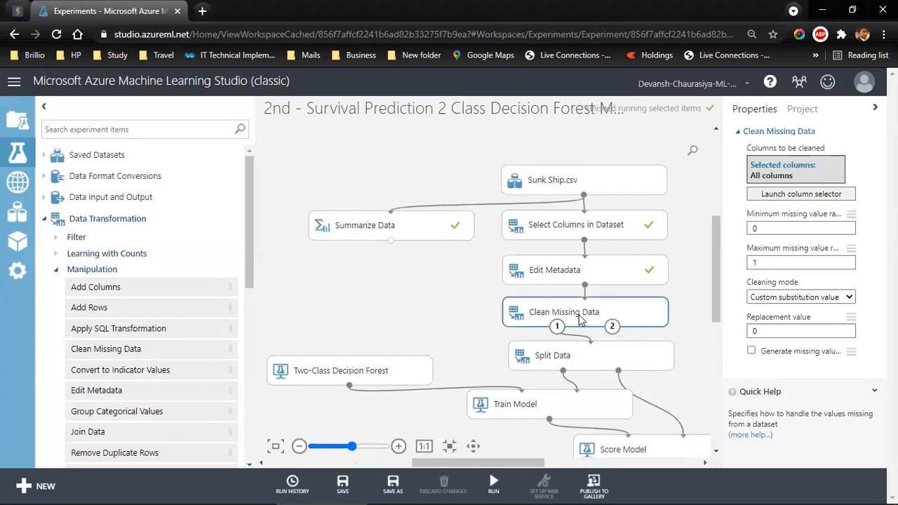
{"action": "left_click", "coordinate": [495, 469]}
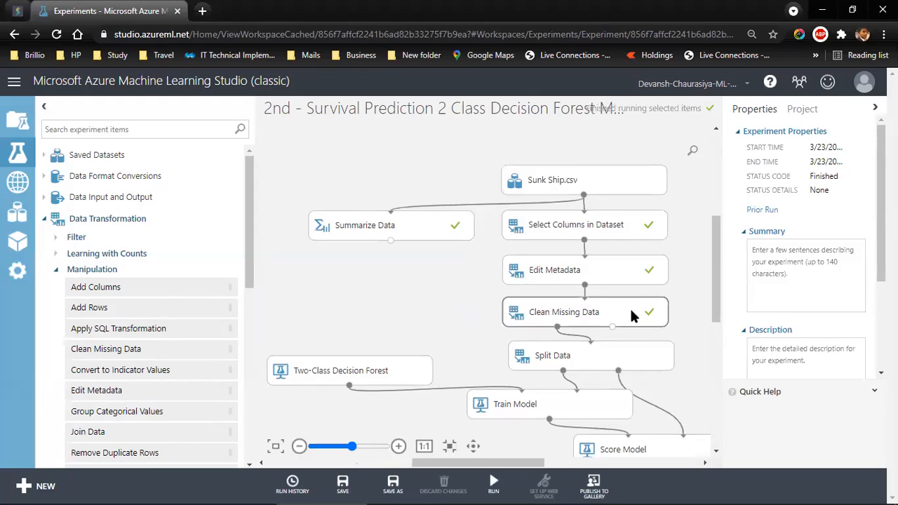
{"action": "left_click", "coordinate": [557, 327]}
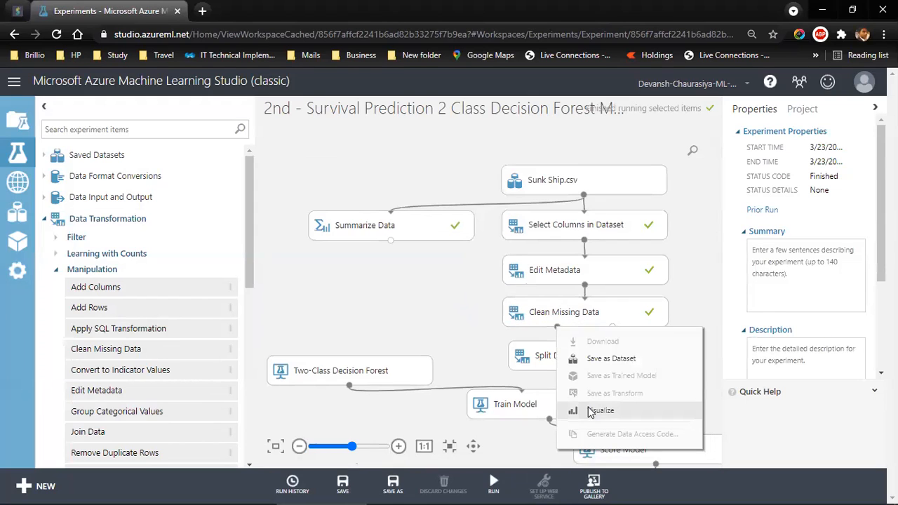
Step: Limit the Clean Missing Data module to the age and fare columns, selected by name
{"action": "left_click", "coordinate": [581, 317]}
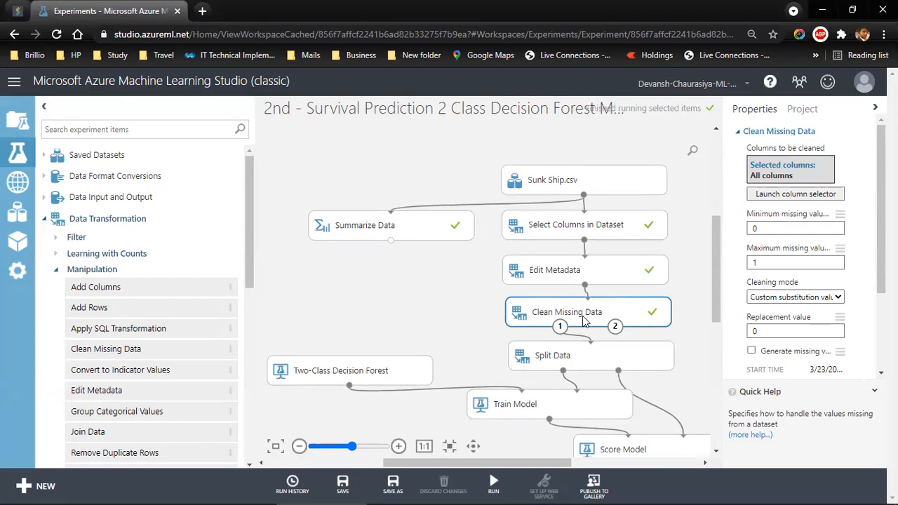
{"action": "left_click", "coordinate": [785, 196]}
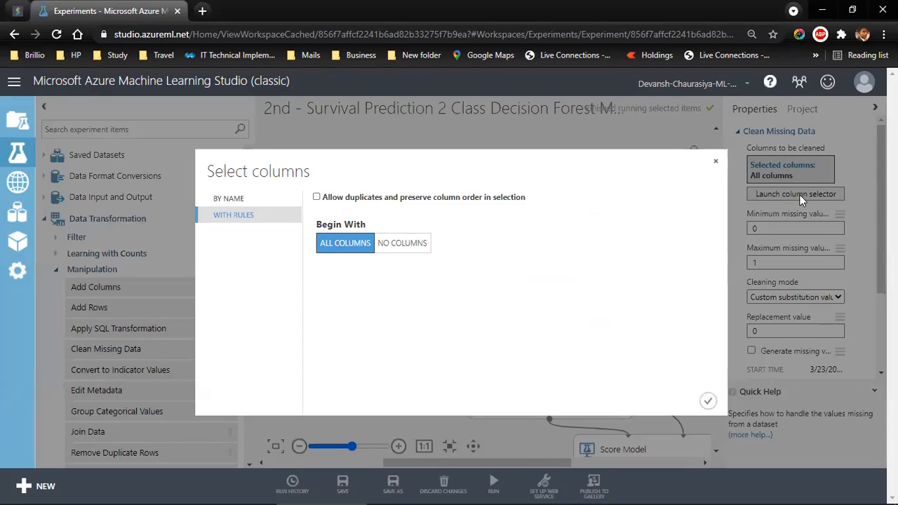
{"action": "left_click", "coordinate": [226, 201]}
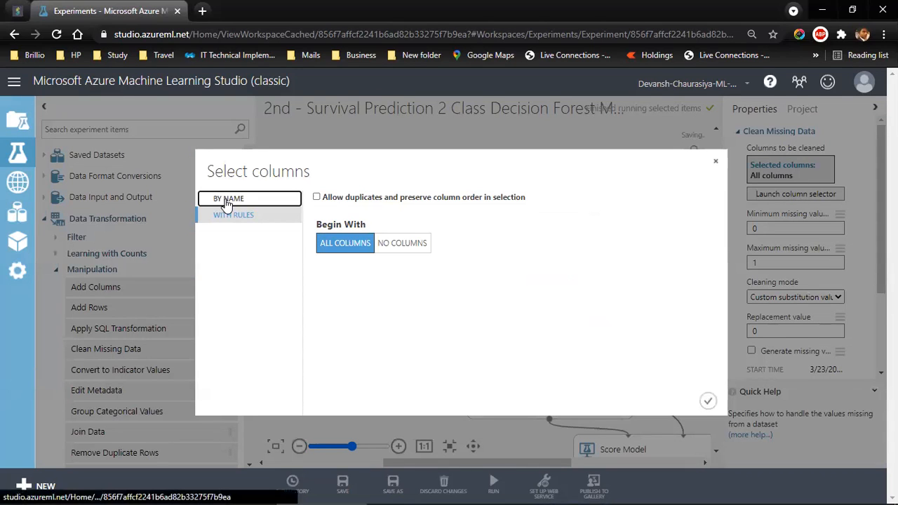
{"action": "left_click_drag", "start_coordinate": [570, 233], "coordinate": [570, 295]}
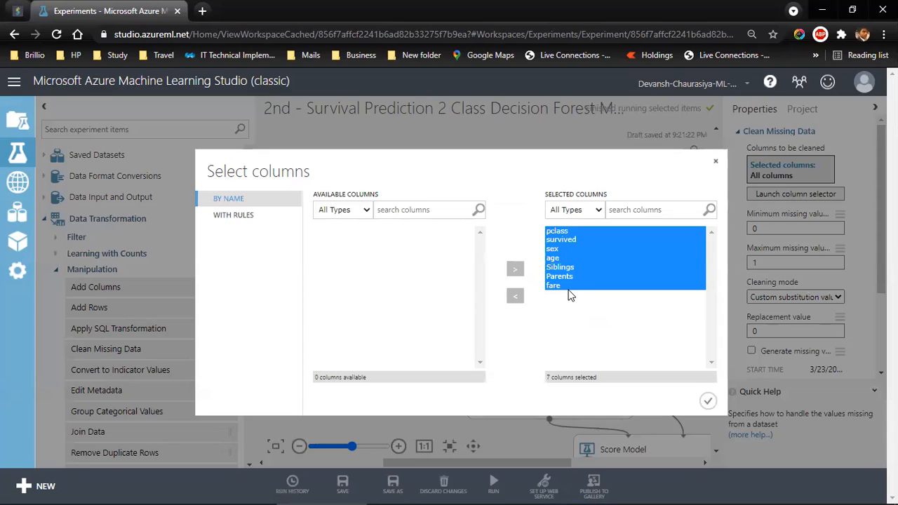
{"action": "left_click", "coordinate": [515, 295]}
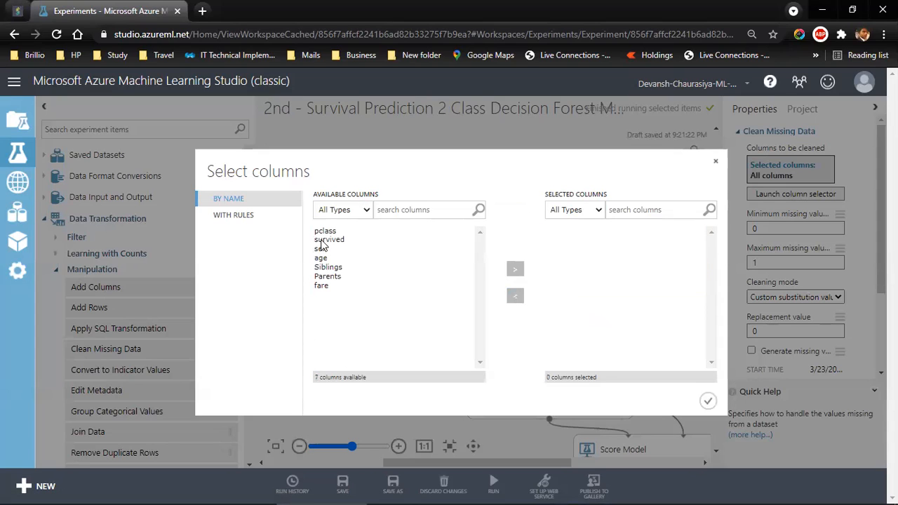
{"action": "left_click", "coordinate": [321, 259]}
{"action": "left_click", "coordinate": [515, 268]}
{"action": "left_click", "coordinate": [321, 277]}
{"action": "left_click", "coordinate": [515, 269]}
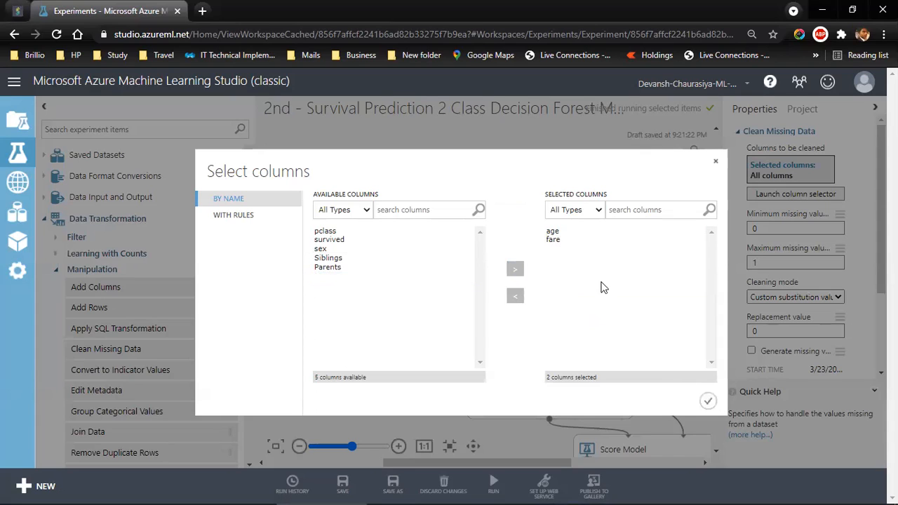
{"action": "left_click", "coordinate": [707, 401]}
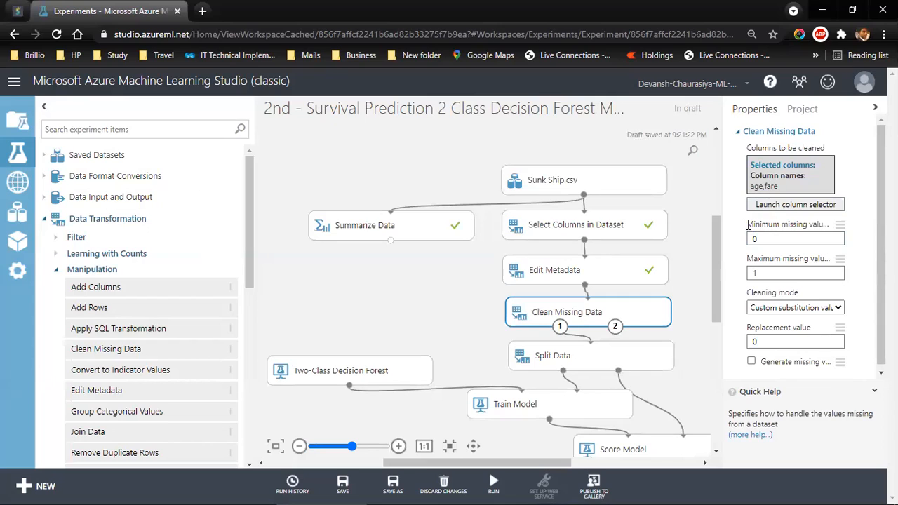
Step: Set the Clean Missing Data module's cleaning mode to Replace with mean and run only the selected module
{"action": "left_click_drag", "start_coordinate": [748, 225], "coordinate": [825, 225]}
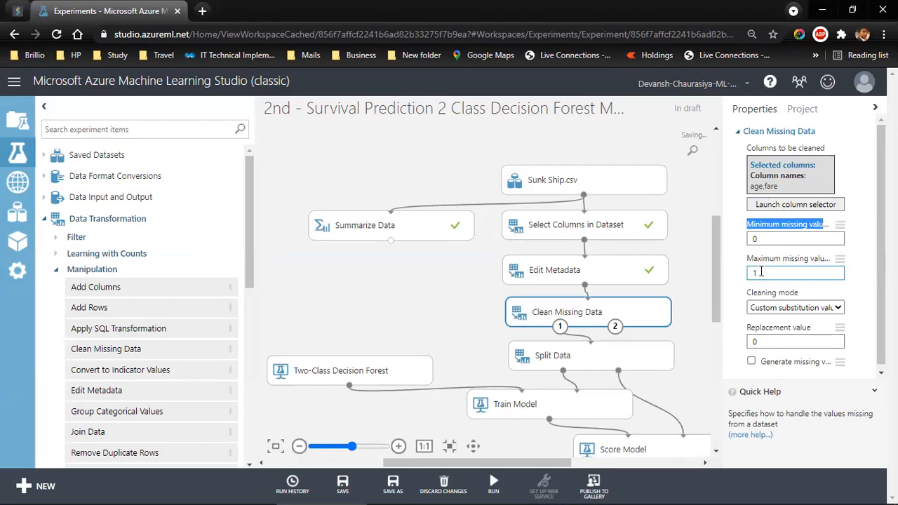
{"action": "left_click", "coordinate": [761, 273]}
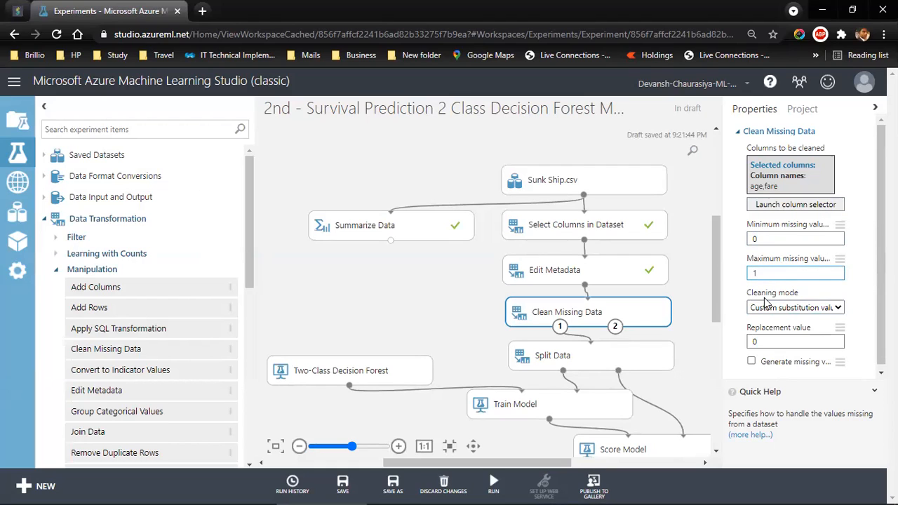
{"action": "left_click", "coordinate": [780, 309]}
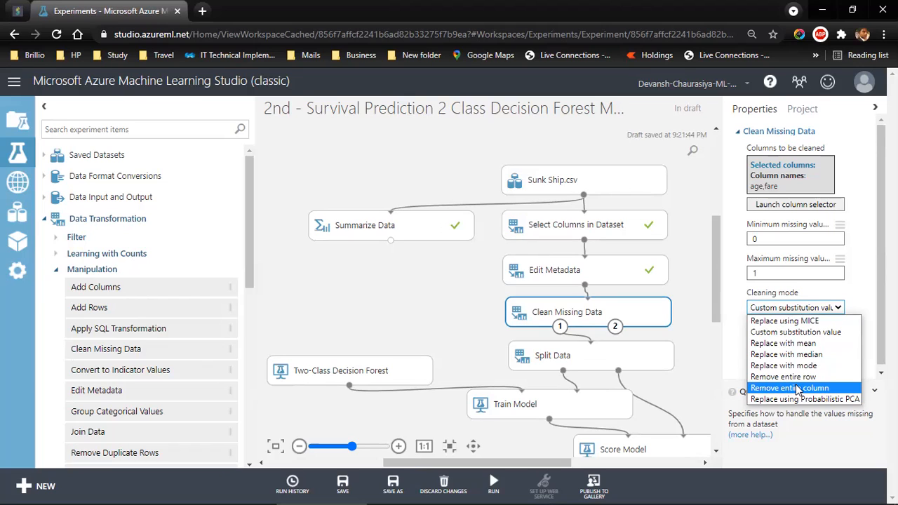
{"action": "left_click", "coordinate": [794, 344]}
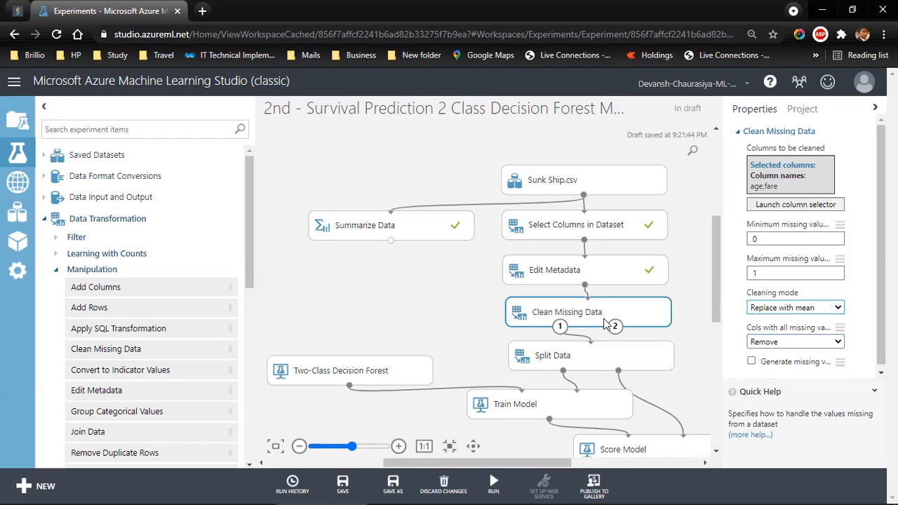
{"action": "mouse_move", "coordinate": [484, 483]}
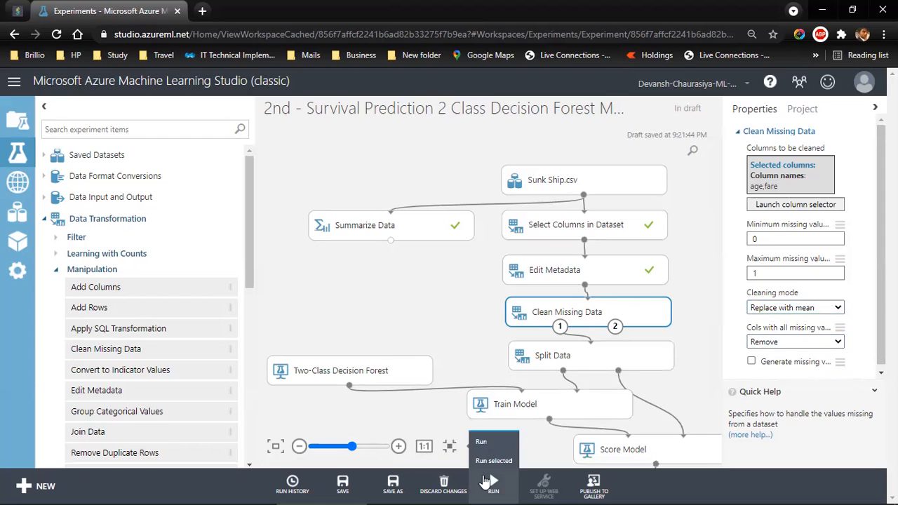
{"action": "left_click", "coordinate": [493, 461]}
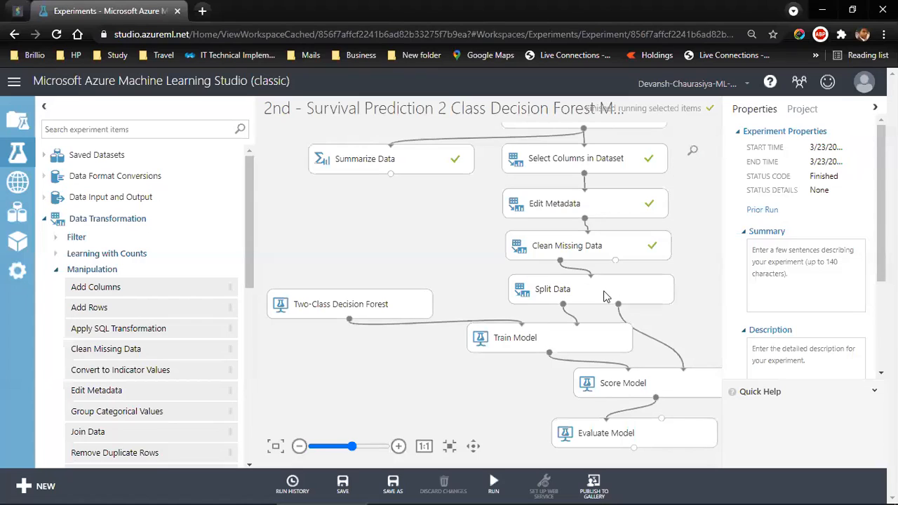
Step: Set the Split Data module's stratified split to True with survived as the stratification key column
{"action": "left_click", "coordinate": [596, 292]}
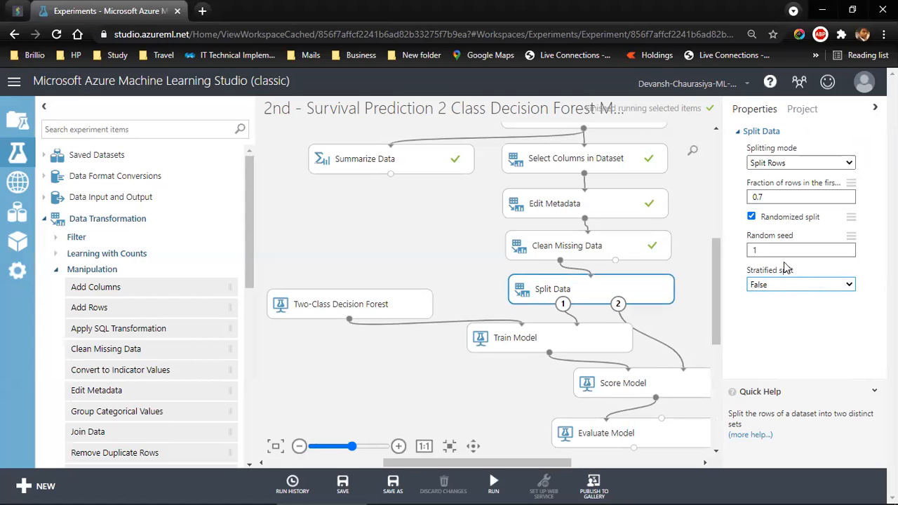
{"action": "left_click", "coordinate": [786, 162]}
{"action": "left_click", "coordinate": [787, 163]}
{"action": "left_click", "coordinate": [781, 284]}
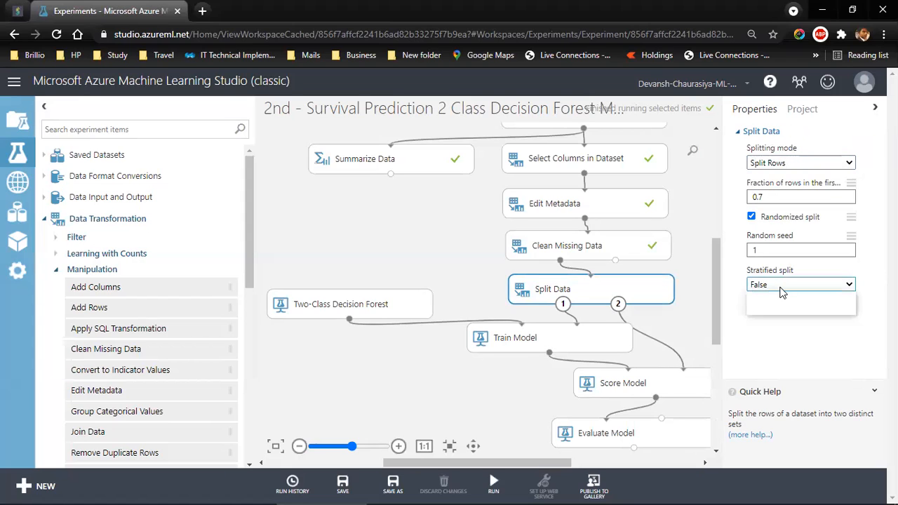
{"action": "left_click", "coordinate": [768, 299]}
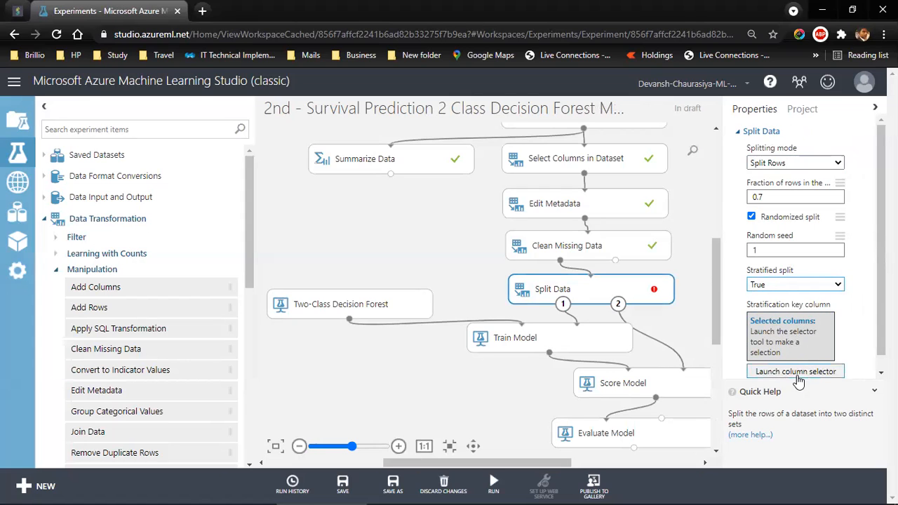
{"action": "left_click", "coordinate": [797, 374]}
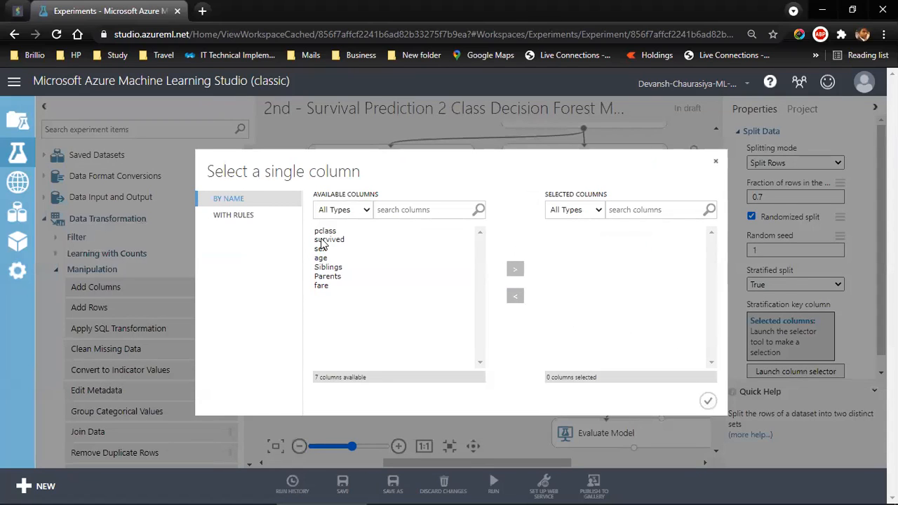
{"action": "left_click", "coordinate": [323, 240]}
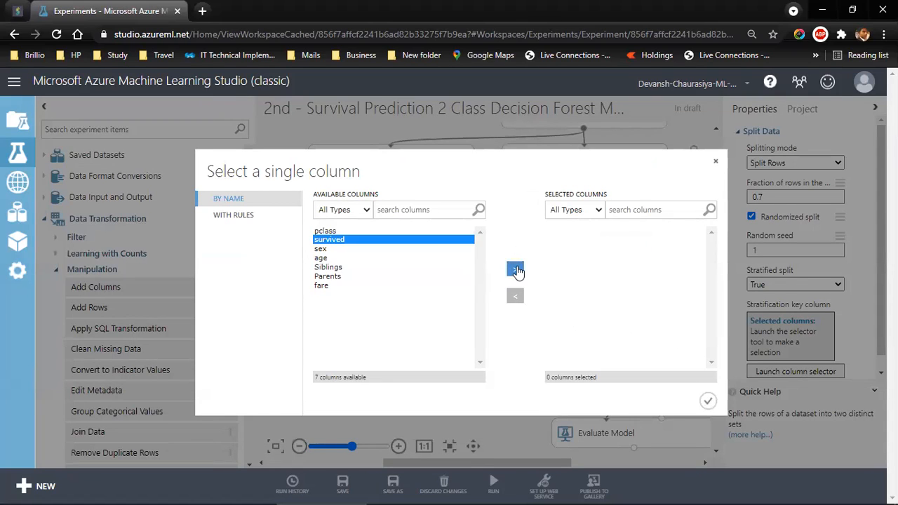
{"action": "left_click", "coordinate": [515, 270]}
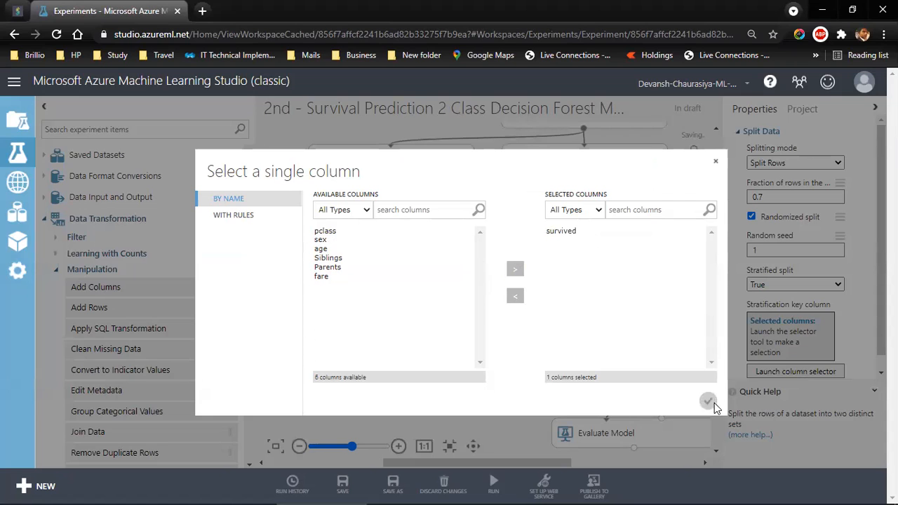
{"action": "left_click", "coordinate": [709, 400]}
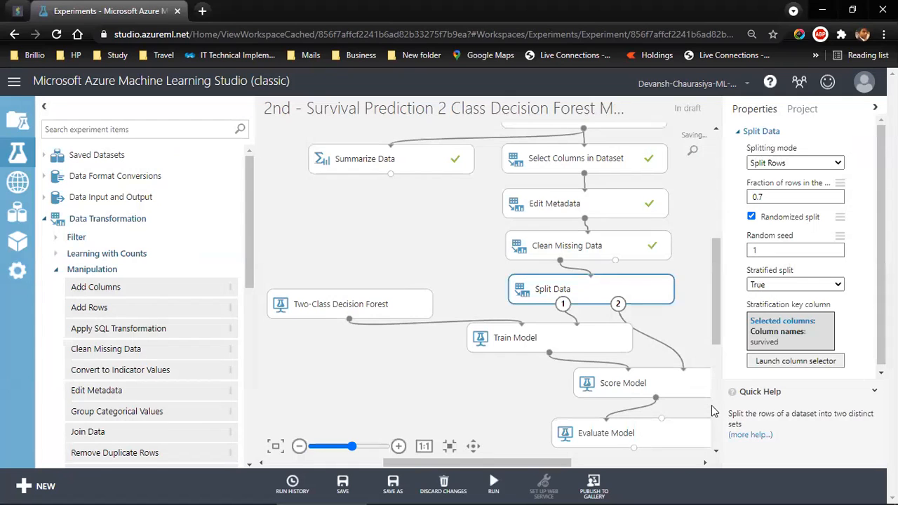
Step: Run the experiment only up to the selected Split Data module
{"action": "right_click", "coordinate": [563, 303]}
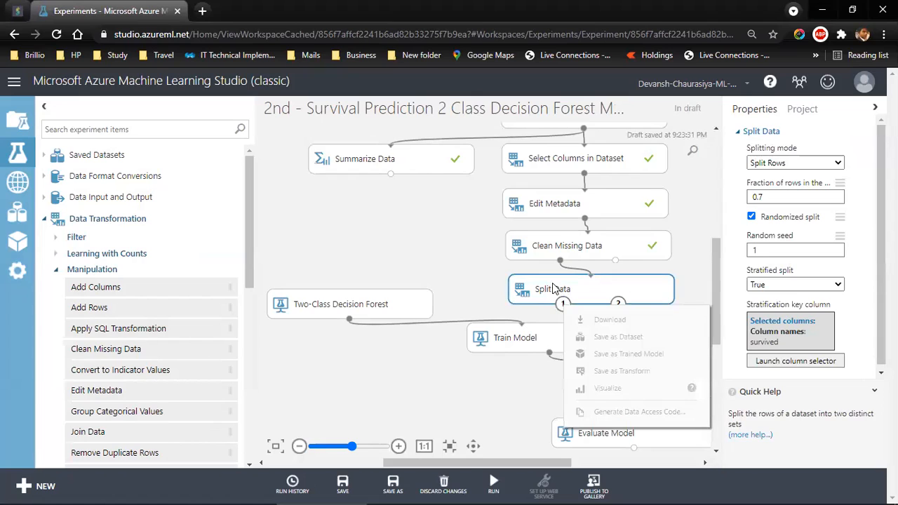
{"action": "left_click", "coordinate": [493, 484]}
{"action": "left_click", "coordinate": [484, 458]}
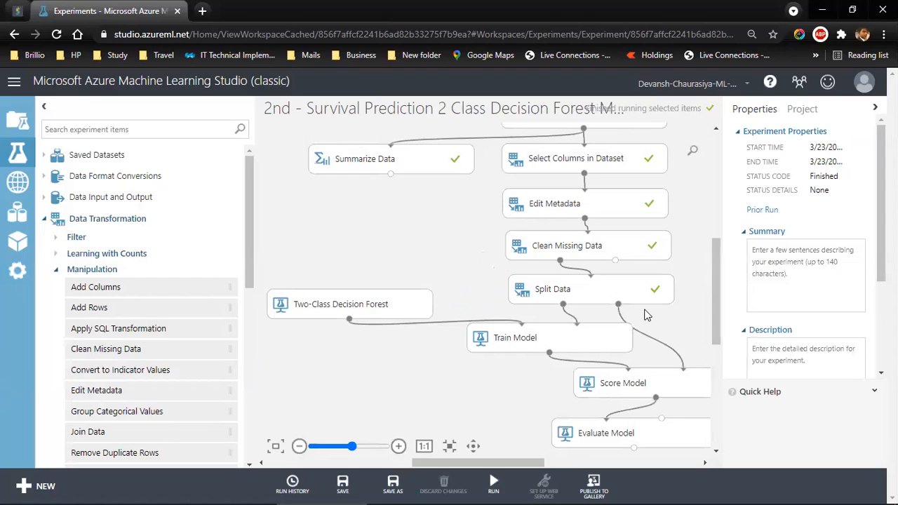
Step: Visualize the first output of Split Data and set the survived column's histogram to 2 bins
{"action": "right_click", "coordinate": [562, 305]}
{"action": "left_click", "coordinate": [602, 393]}
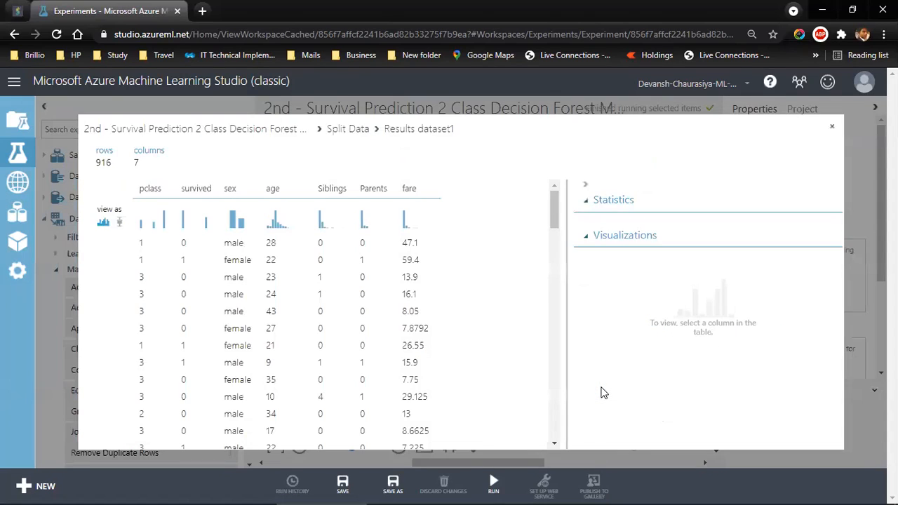
{"action": "left_click", "coordinate": [203, 186]}
{"action": "left_click_drag", "start_coordinate": [837, 244], "coordinate": [848, 335]}
{"action": "left_click_drag", "start_coordinate": [850, 365], "coordinate": [848, 376]}
{"action": "left_click_drag", "start_coordinate": [618, 390], "coordinate": [564, 380]}
{"action": "type", "text": "2"}
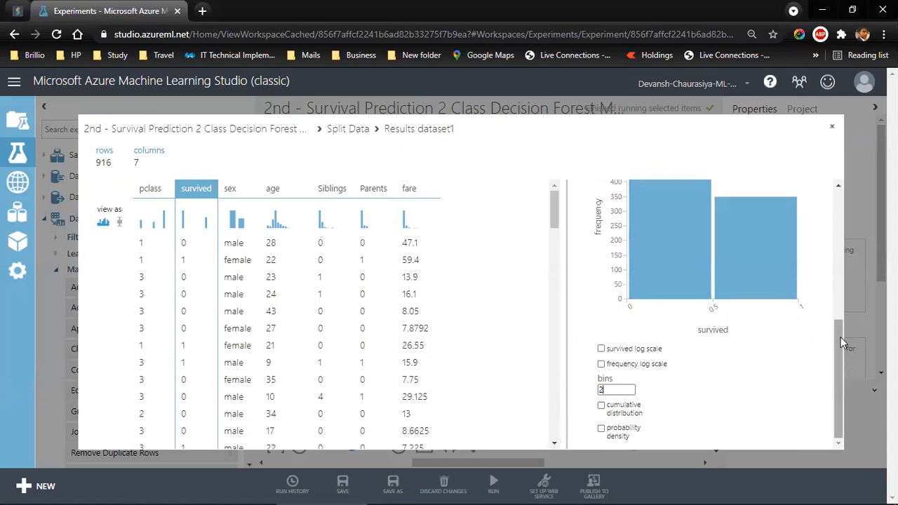
Step: Compare the share of each survived class in the histogram and close the visualization
{"action": "left_click_drag", "start_coordinate": [840, 337], "coordinate": [843, 288]}
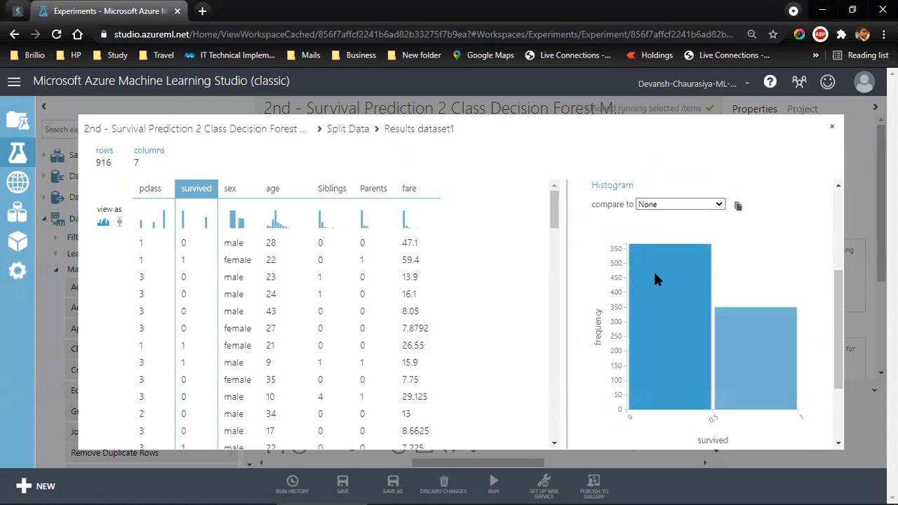
{"action": "mouse_move", "coordinate": [653, 279]}
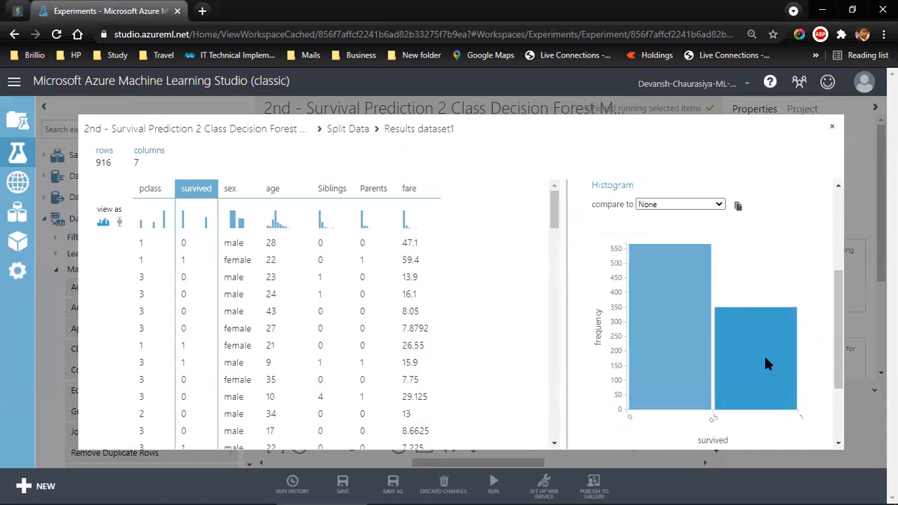
{"action": "mouse_move", "coordinate": [763, 359]}
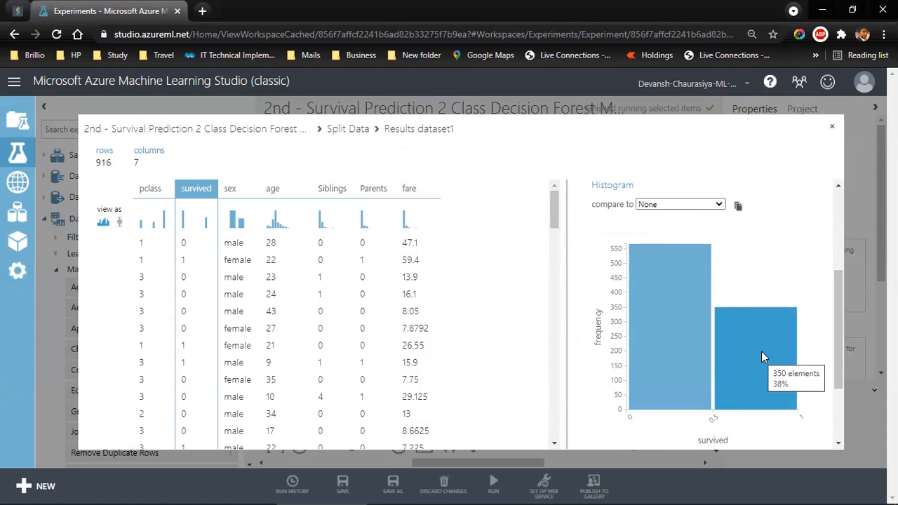
{"action": "mouse_move", "coordinate": [666, 294]}
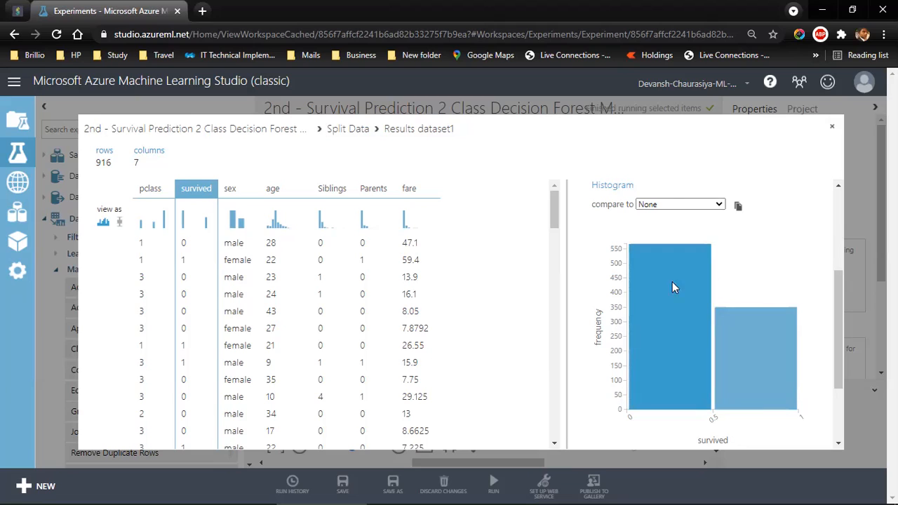
{"action": "mouse_move", "coordinate": [750, 396]}
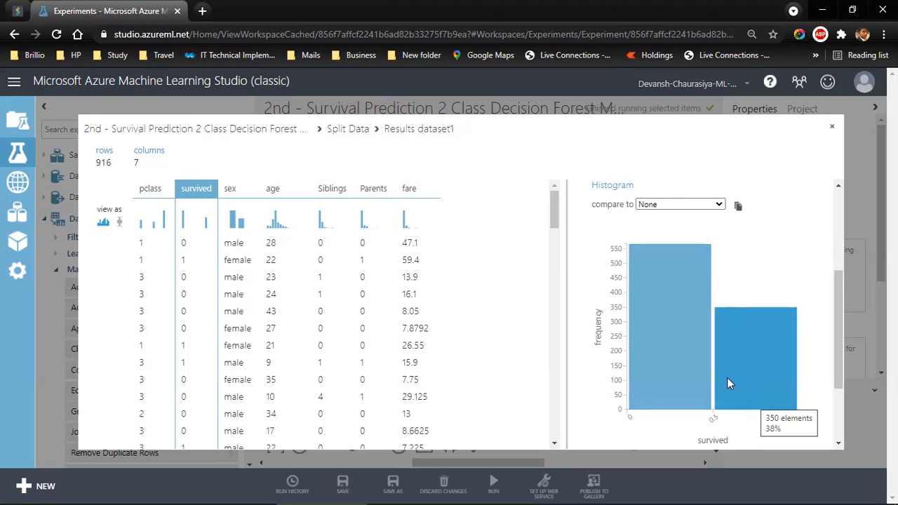
{"action": "mouse_move", "coordinate": [672, 334]}
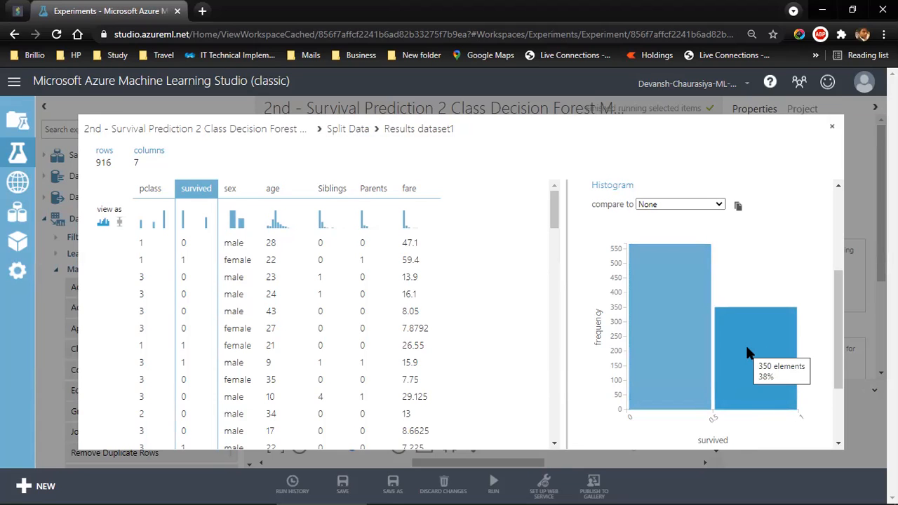
{"action": "left_click", "coordinate": [832, 131]}
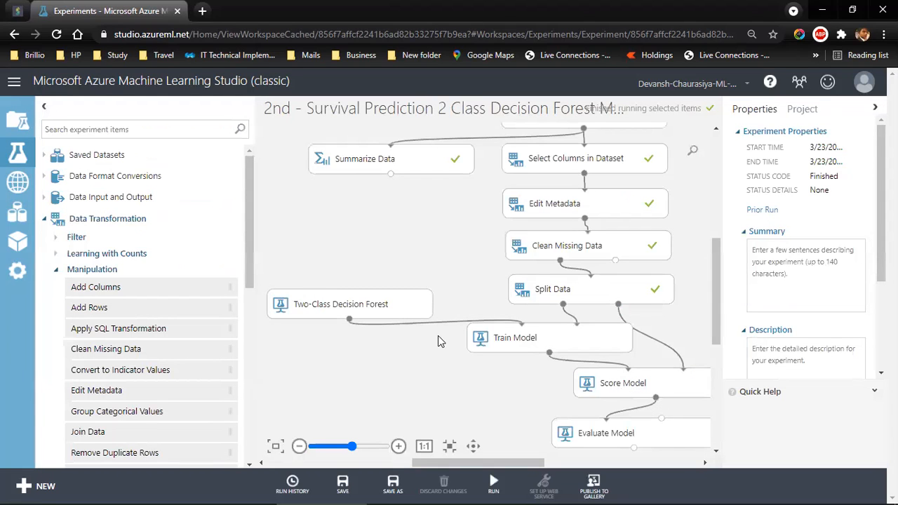
Step: Move the Two-Class Decision Forest module slightly higher above the Train Model module, leaving it selected
{"action": "left_click_drag", "start_coordinate": [369, 305], "coordinate": [371, 277]}
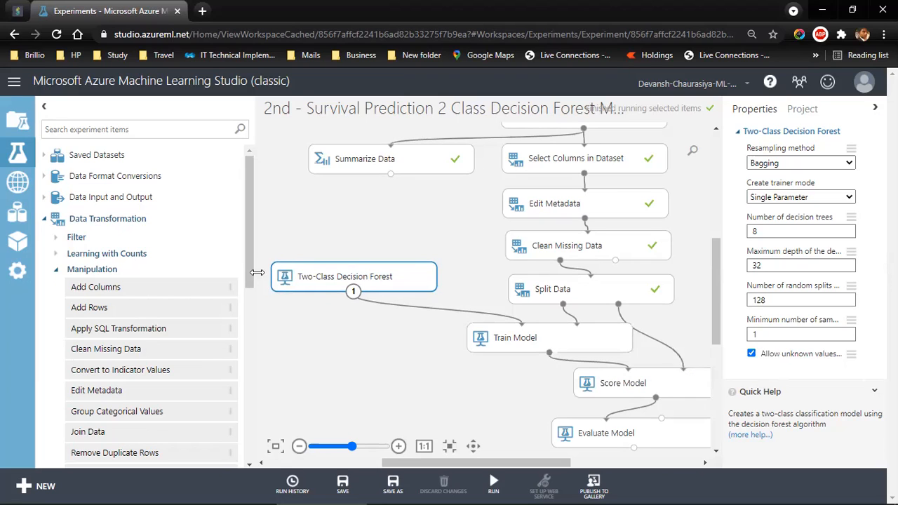
Step: Add a Tune Model Hyperparameters module from the Machine Learning Train group beside the Train Model module on the canvas
{"action": "scroll", "coordinate": [251, 231], "scroll_direction": "down", "scroll_amount": 3}
{"action": "mouse_move", "coordinate": [254, 240]}
{"action": "left_mouse_down"}
{"action": "mouse_move", "coordinate": [250, 353]}
{"action": "mouse_move", "coordinate": [245, 230]}
{"action": "left_mouse_up"}
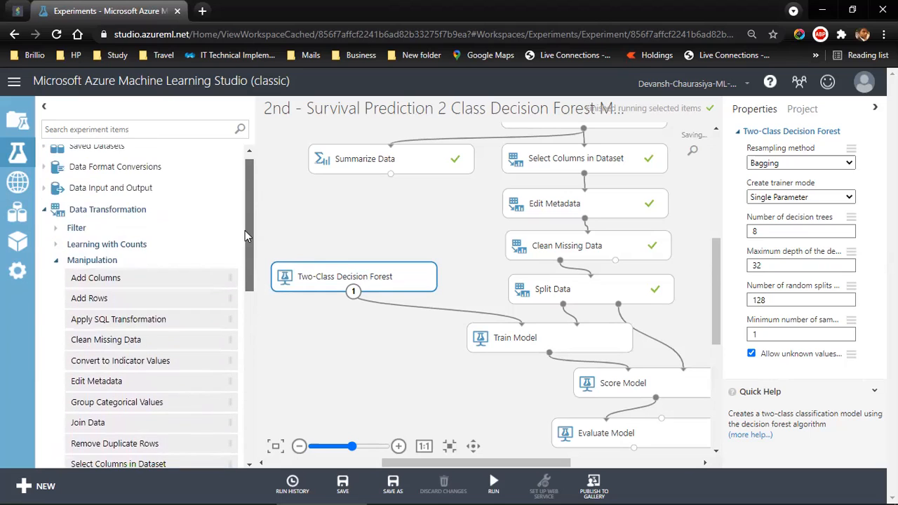
{"action": "left_click", "coordinate": [56, 259]}
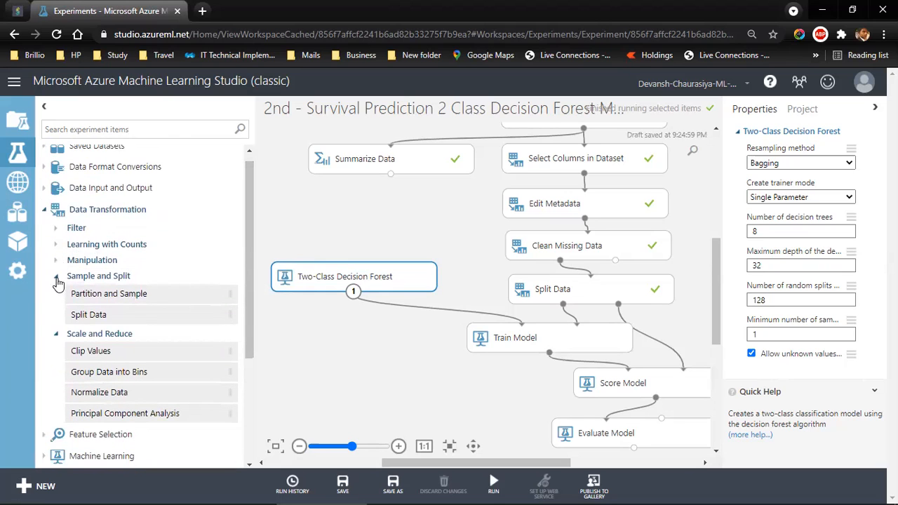
{"action": "left_click", "coordinate": [44, 209]}
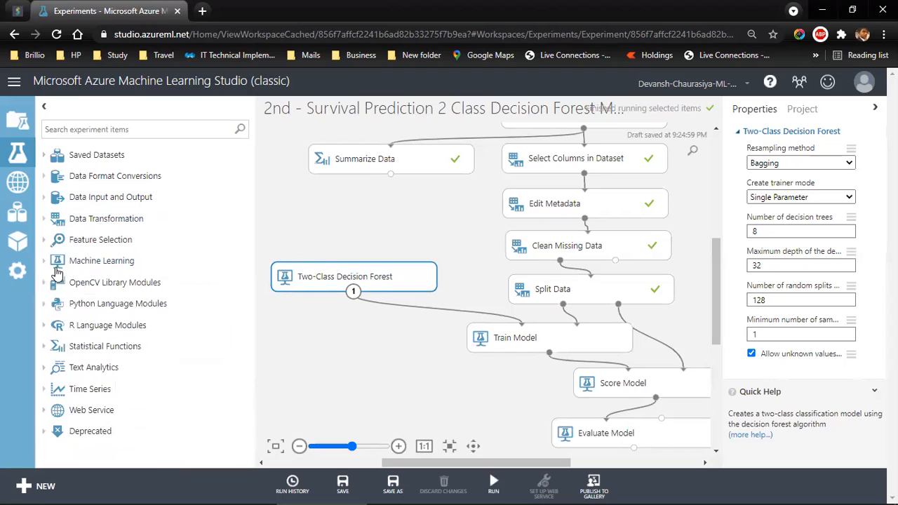
{"action": "left_click", "coordinate": [44, 260]}
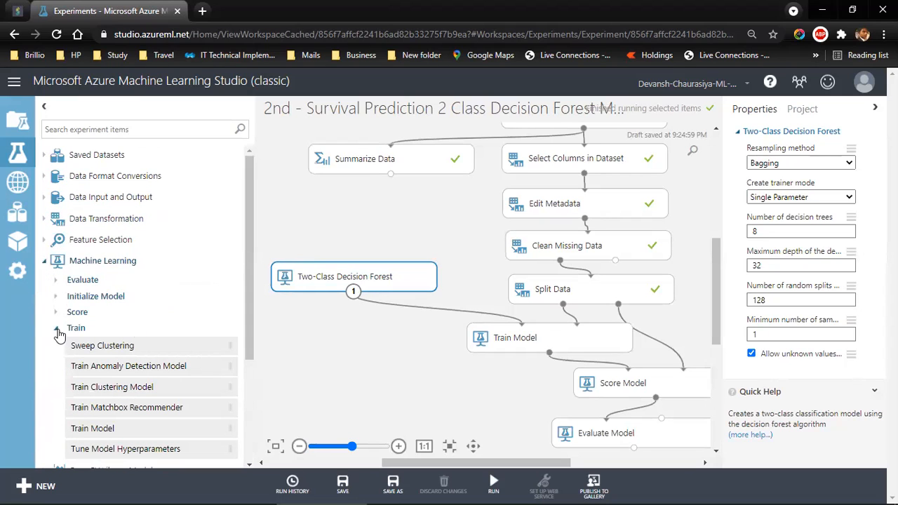
{"action": "scroll", "coordinate": [254, 344], "scroll_direction": "down", "scroll_amount": 2}
{"action": "scroll", "coordinate": [254, 343], "scroll_direction": "down", "scroll_amount": 3}
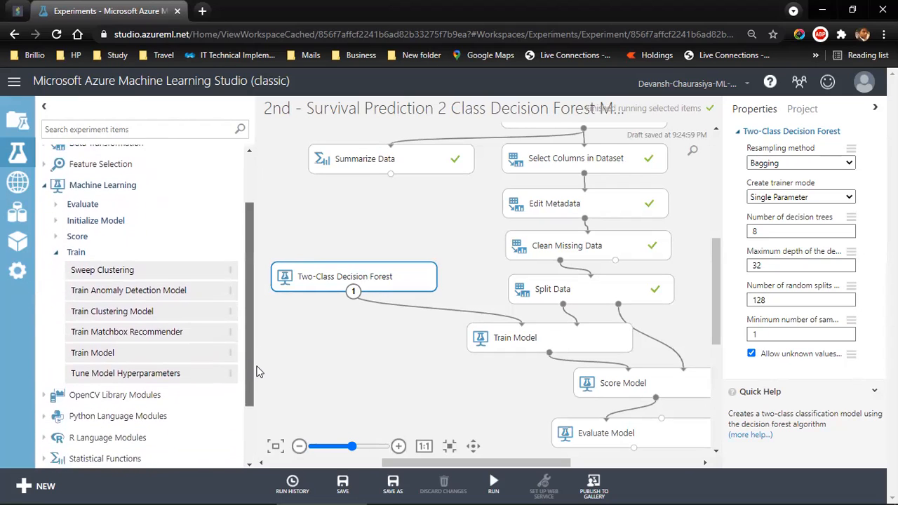
{"action": "left_click_drag", "start_coordinate": [115, 379], "coordinate": [452, 359]}
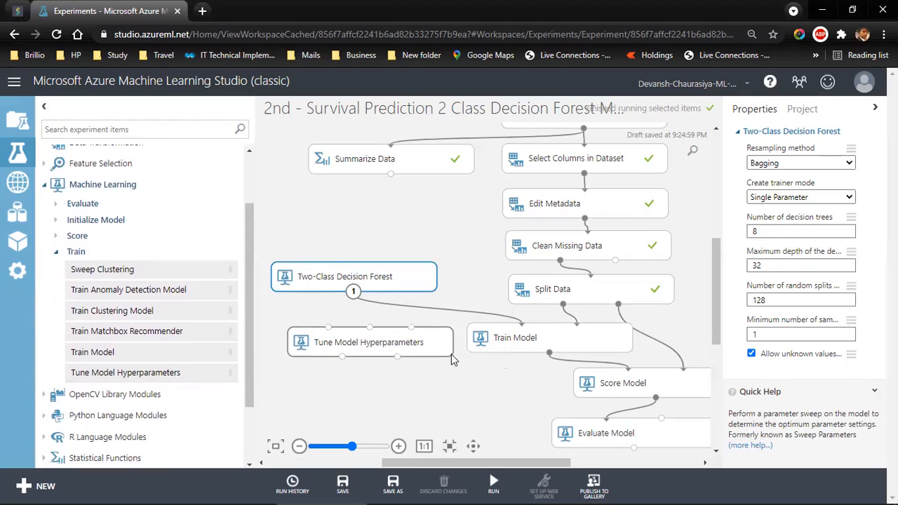
Step: Remove the link from Two-Class Decision Forest to Train Model and connect the forest to Tune Model Hyperparameters' untrained model input
{"action": "left_click", "coordinate": [530, 335]}
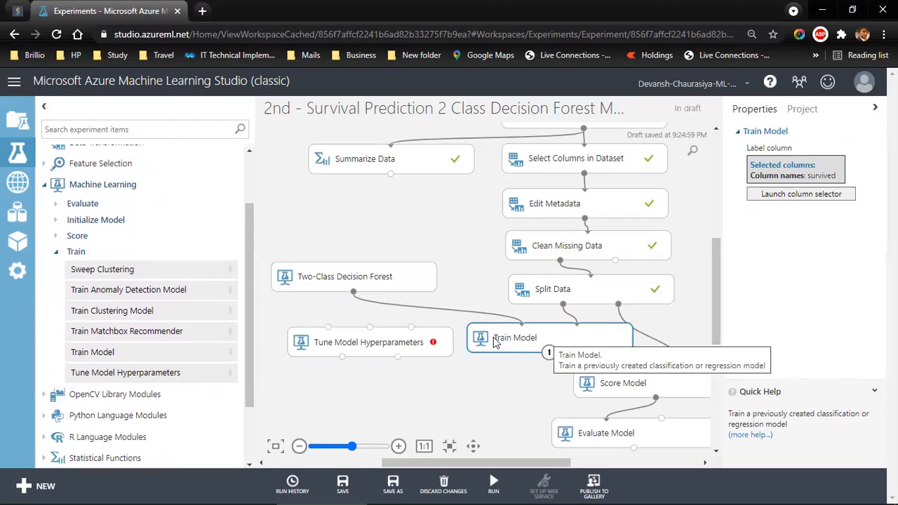
{"action": "left_click", "coordinate": [502, 320]}
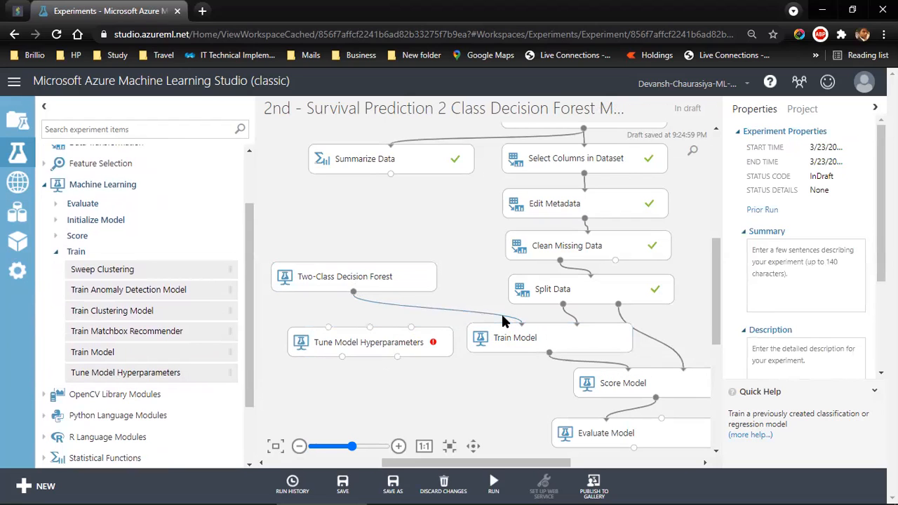
{"action": "key", "text": "Delete"}
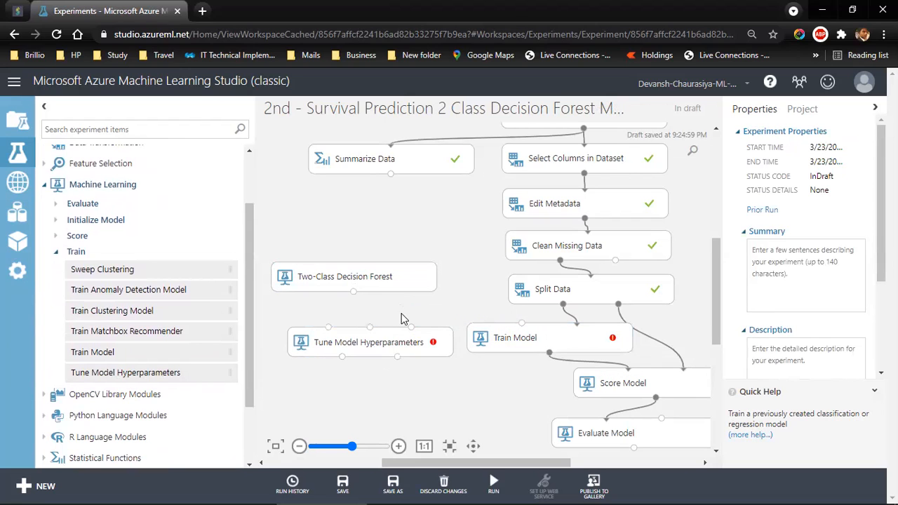
{"action": "left_click_drag", "start_coordinate": [353, 291], "coordinate": [329, 330]}
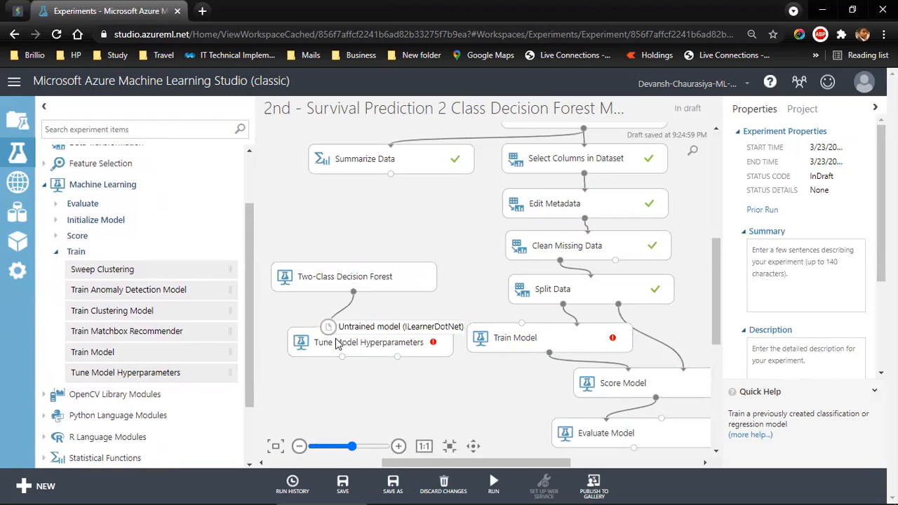
Step: Delete the Train Model module and move Tune Model Hyperparameters toward its place below Split Data
{"action": "left_click", "coordinate": [559, 338]}
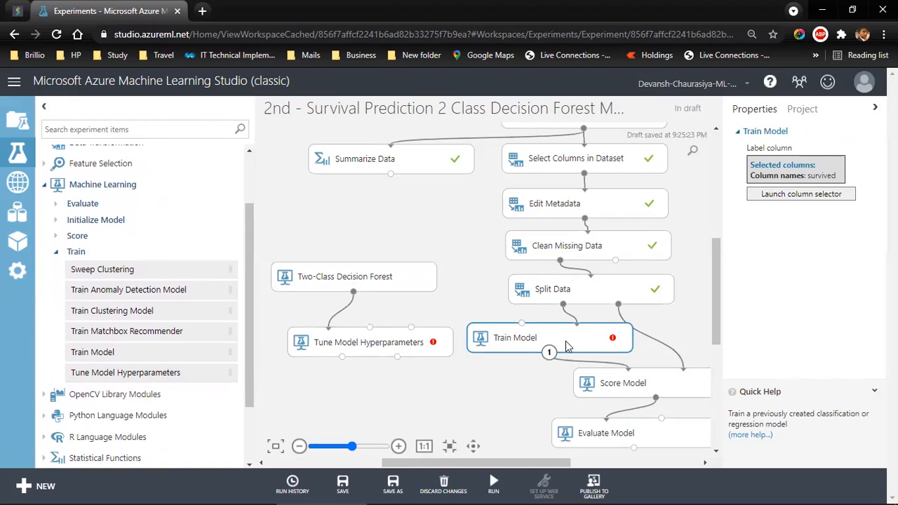
{"action": "key", "text": "Delete"}
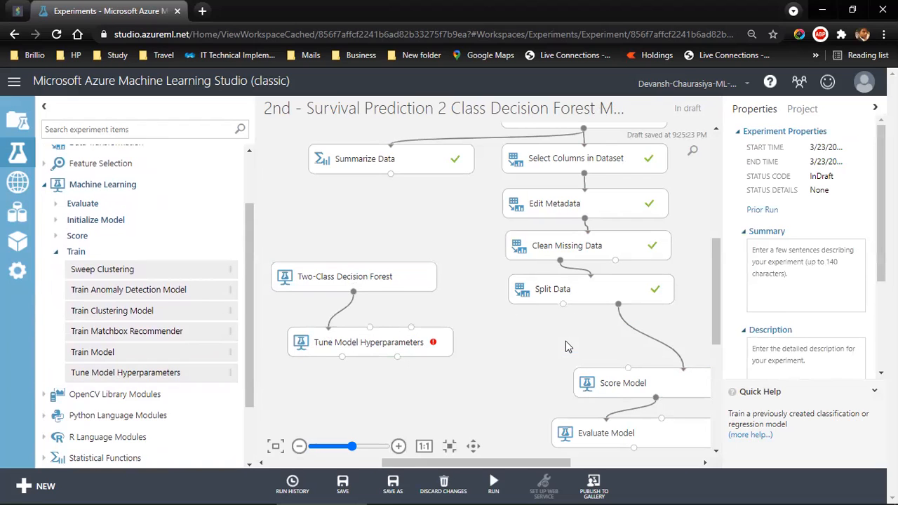
{"action": "left_click_drag", "start_coordinate": [377, 344], "coordinate": [494, 340]}
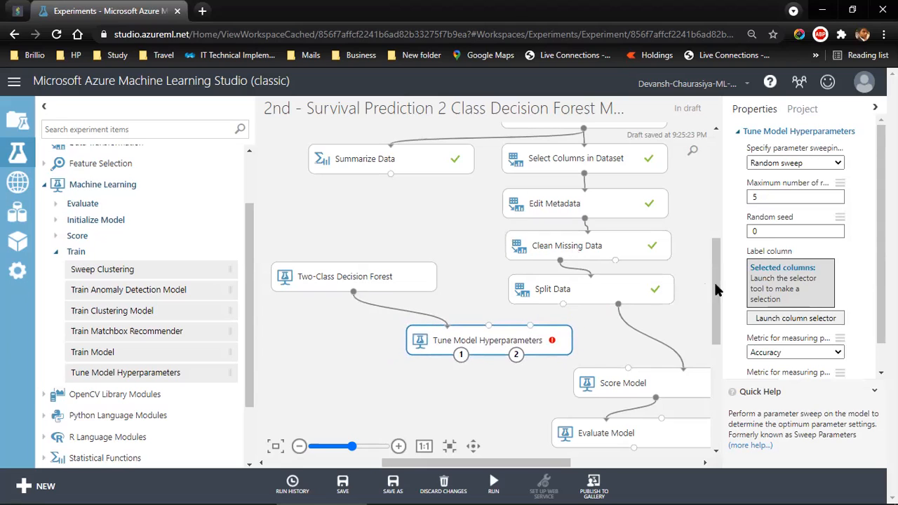
Step: Connect the first output of Split Data to the second input of Tune Model Hyperparameters
{"action": "left_click_drag", "start_coordinate": [714, 283], "coordinate": [718, 262]}
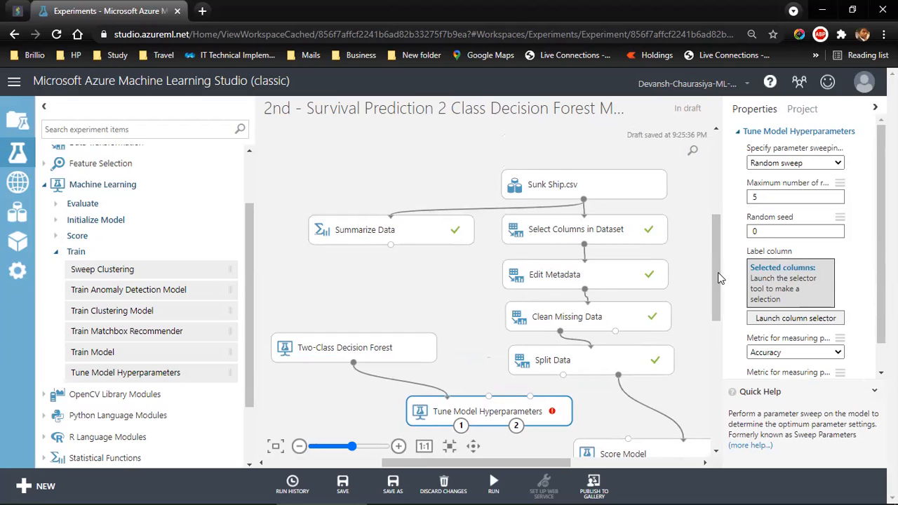
{"action": "scroll", "coordinate": [701, 274], "scroll_direction": "down", "scroll_amount": 2}
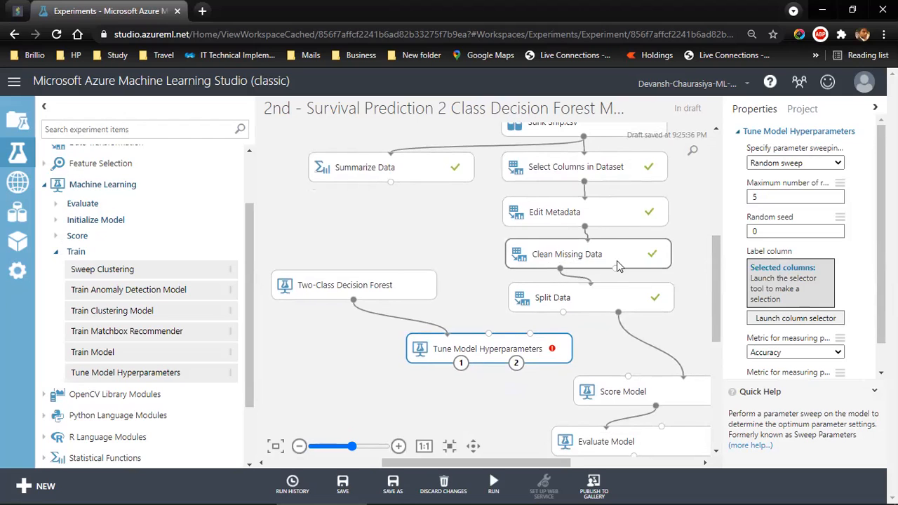
{"action": "left_click", "coordinate": [599, 295]}
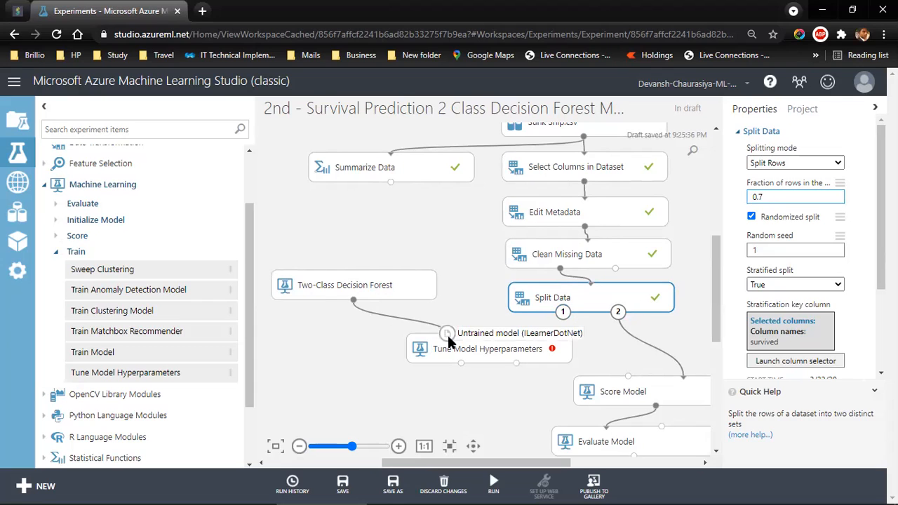
{"action": "left_click_drag", "start_coordinate": [567, 314], "coordinate": [516, 351]}
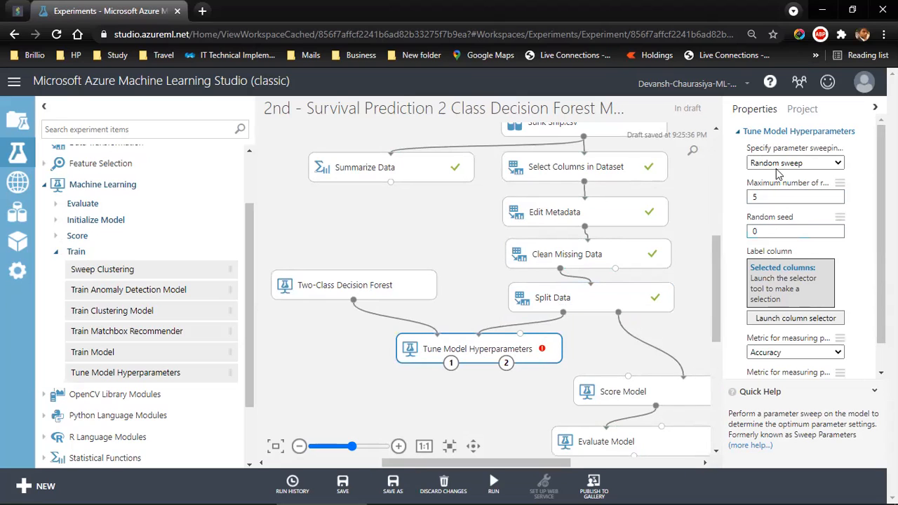
Step: Set Tune Model Hyperparameters to sweep the Entire grid and choose survived as its label column
{"action": "left_click", "coordinate": [777, 164]}
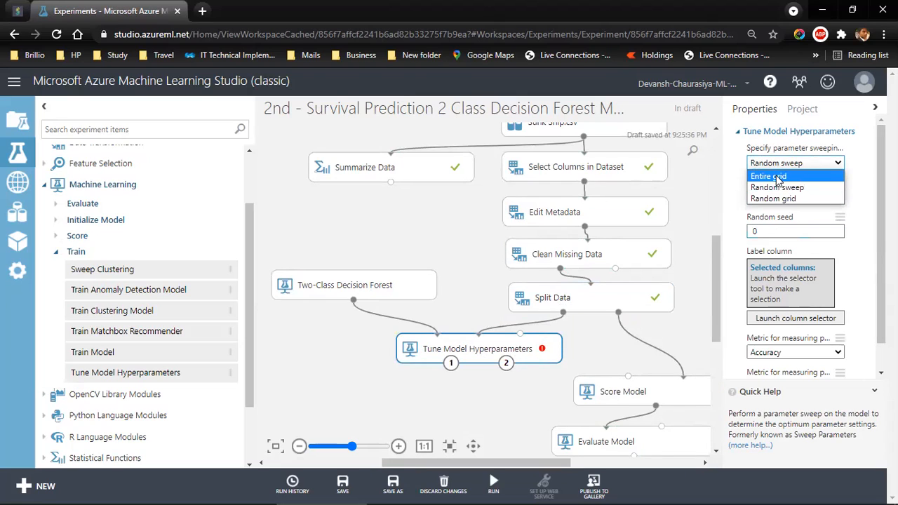
{"action": "left_click", "coordinate": [776, 178]}
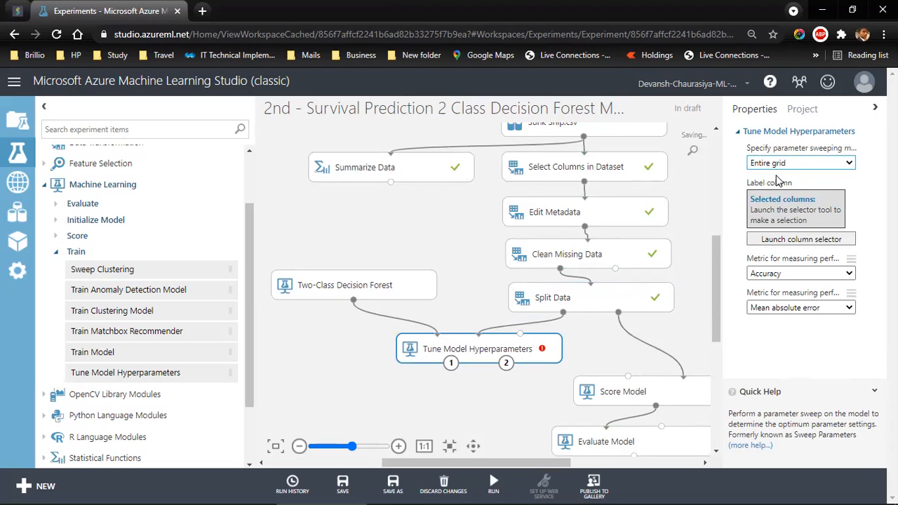
{"action": "left_click", "coordinate": [797, 240]}
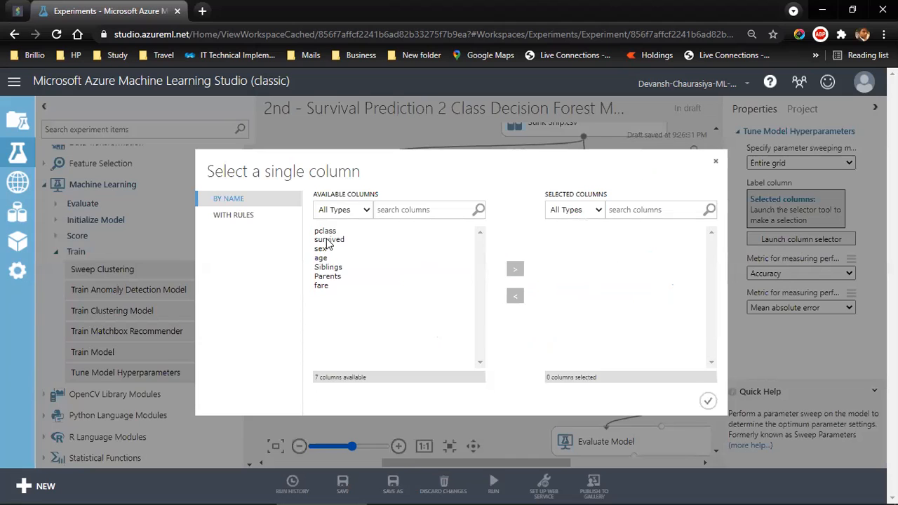
{"action": "left_click", "coordinate": [329, 239]}
{"action": "left_click", "coordinate": [516, 271]}
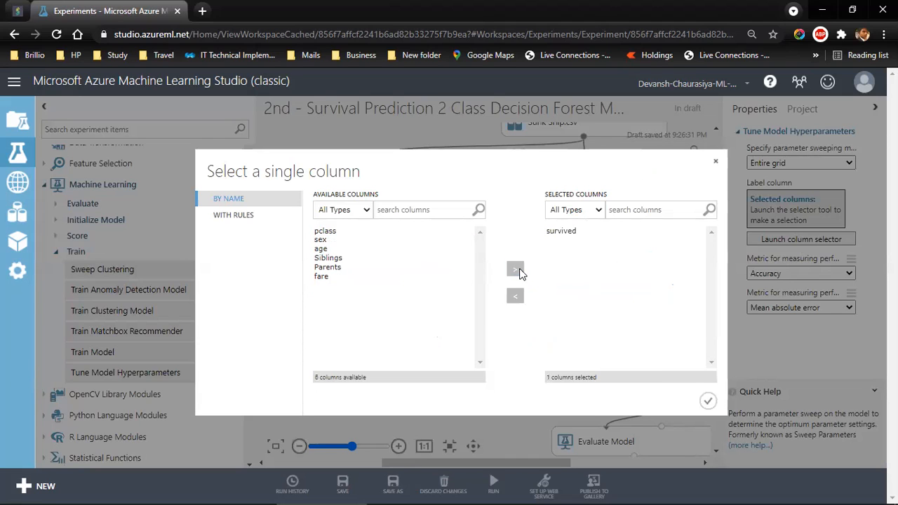
{"action": "left_click", "coordinate": [707, 400]}
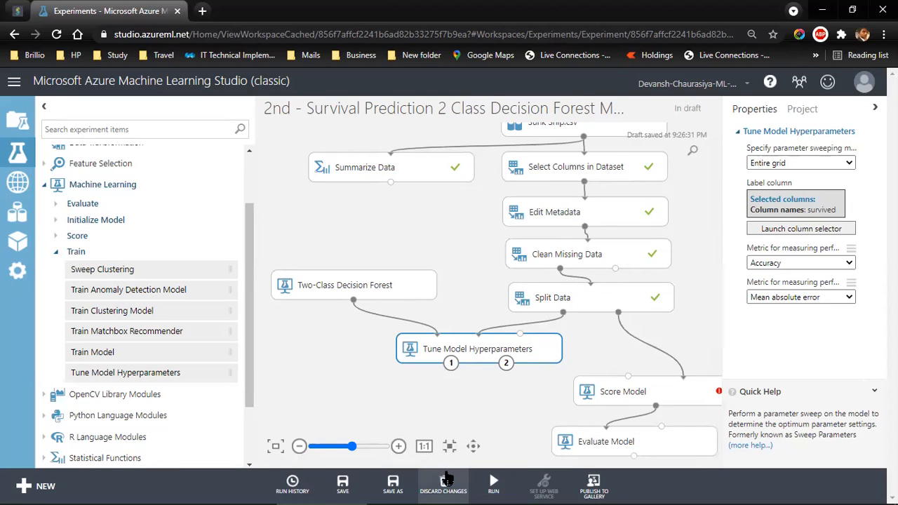
Step: Try to run the selected Tune Model Hyperparameters module, and shift Score Model and Tune Model Hyperparameters slightly on the canvas
{"action": "left_click", "coordinate": [494, 484]}
{"action": "left_click", "coordinate": [494, 460]}
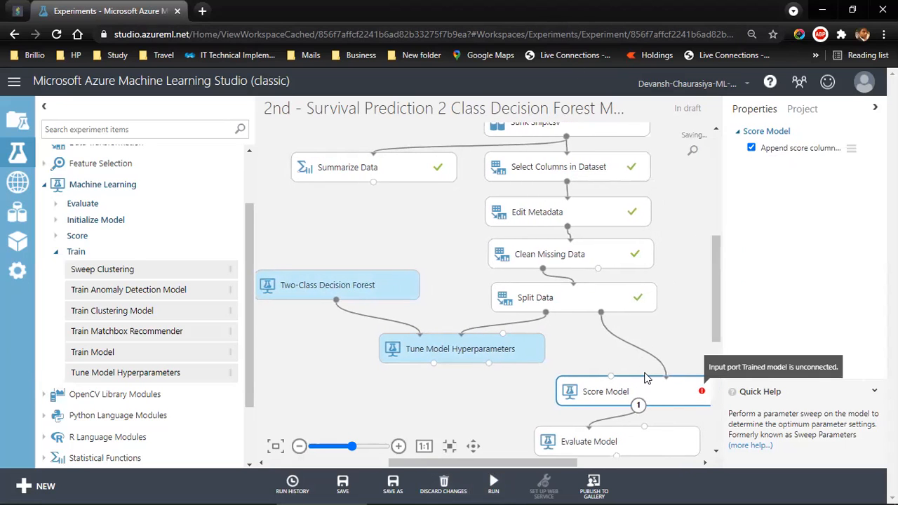
{"action": "left_click", "coordinate": [677, 394]}
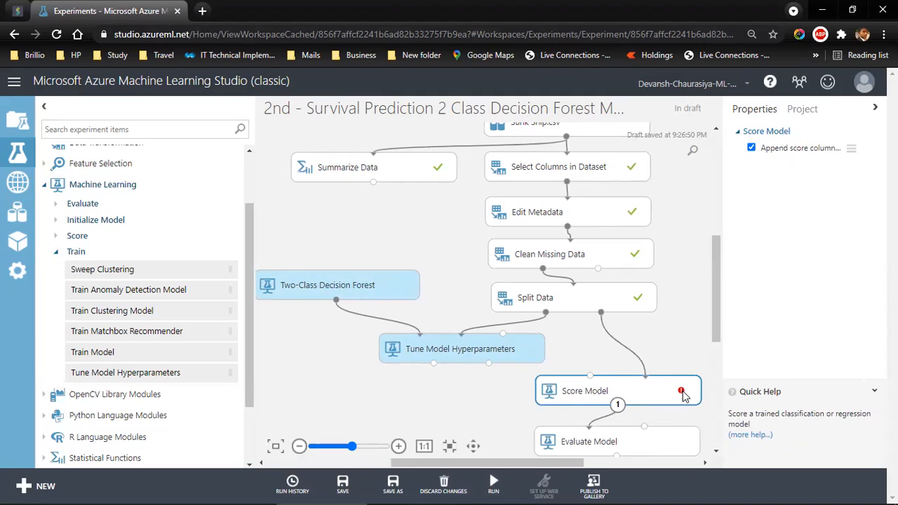
{"action": "left_click_drag", "start_coordinate": [498, 352], "coordinate": [491, 359]}
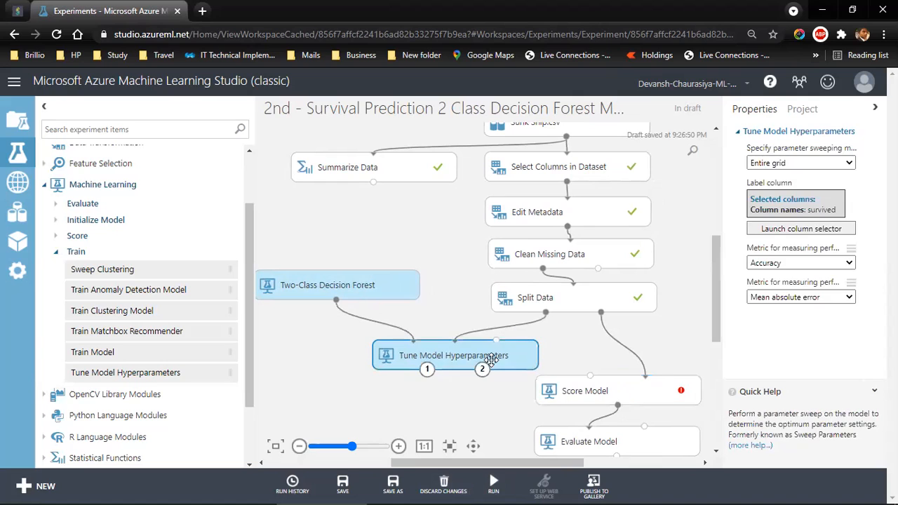
Step: Check the Score Model error and set the Two-Class Decision Forest's trainer mode to Parameter Range
{"action": "left_click", "coordinate": [353, 291]}
{"action": "left_click", "coordinate": [793, 199]}
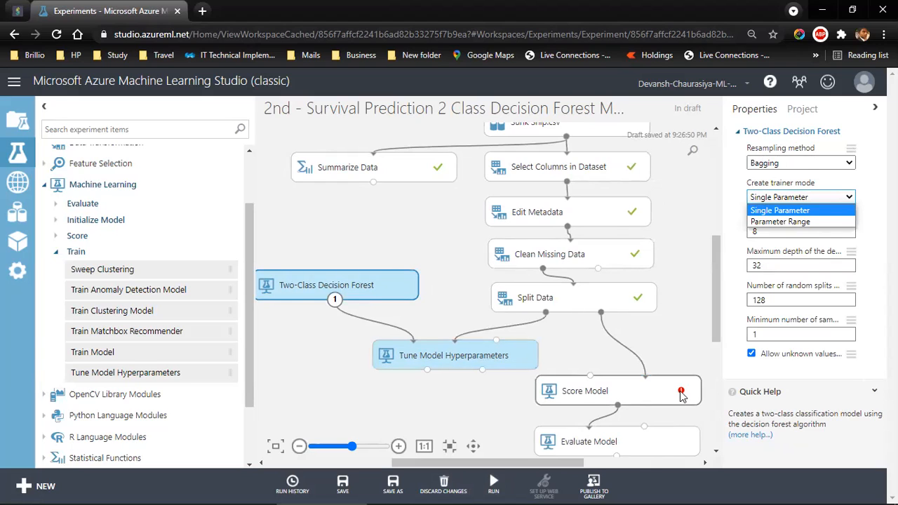
{"action": "mouse_move", "coordinate": [683, 393]}
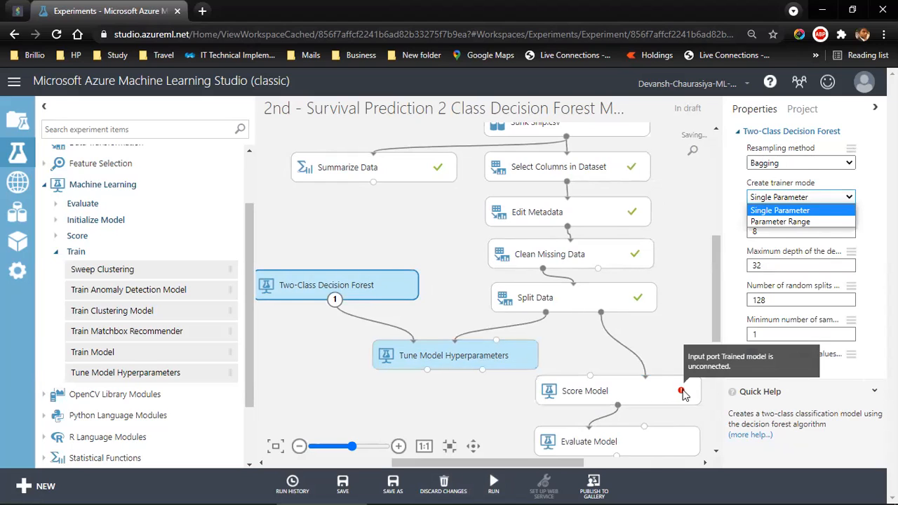
{"action": "left_click", "coordinate": [456, 356]}
{"action": "left_click", "coordinate": [344, 293]}
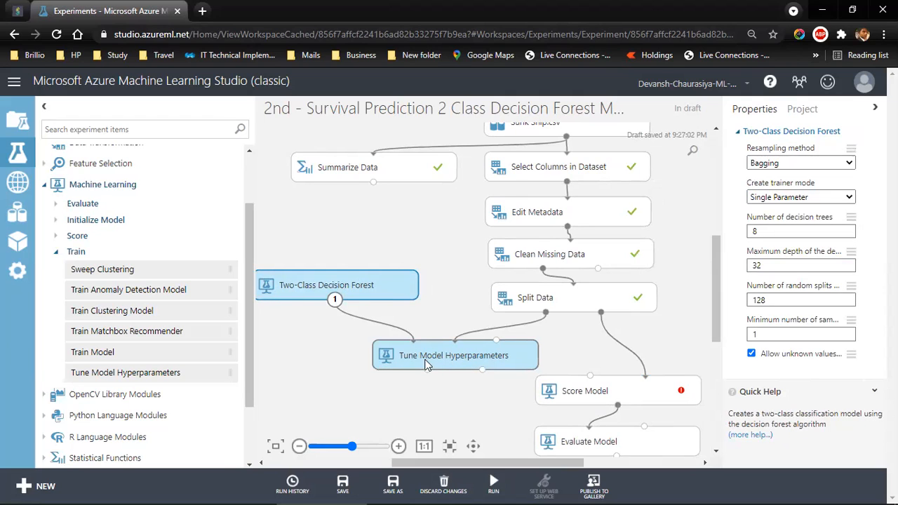
{"action": "left_click", "coordinate": [487, 356]}
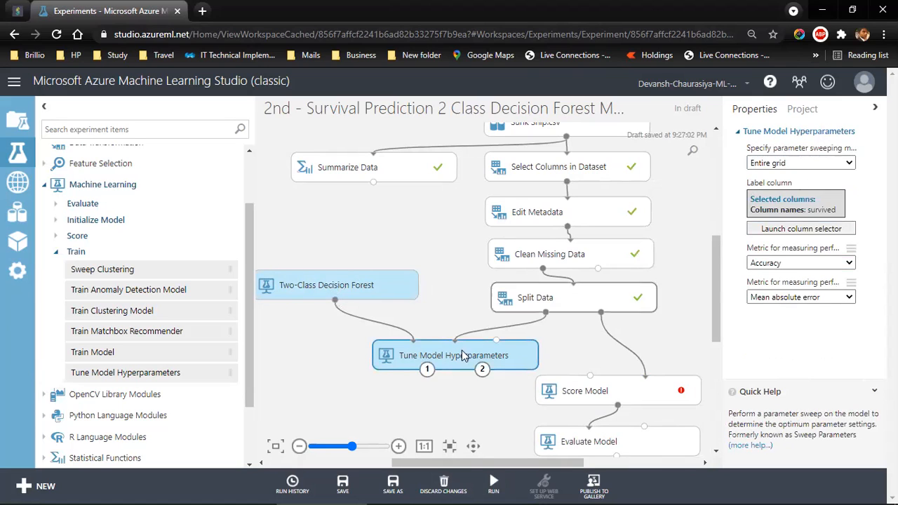
{"action": "left_click", "coordinate": [354, 283]}
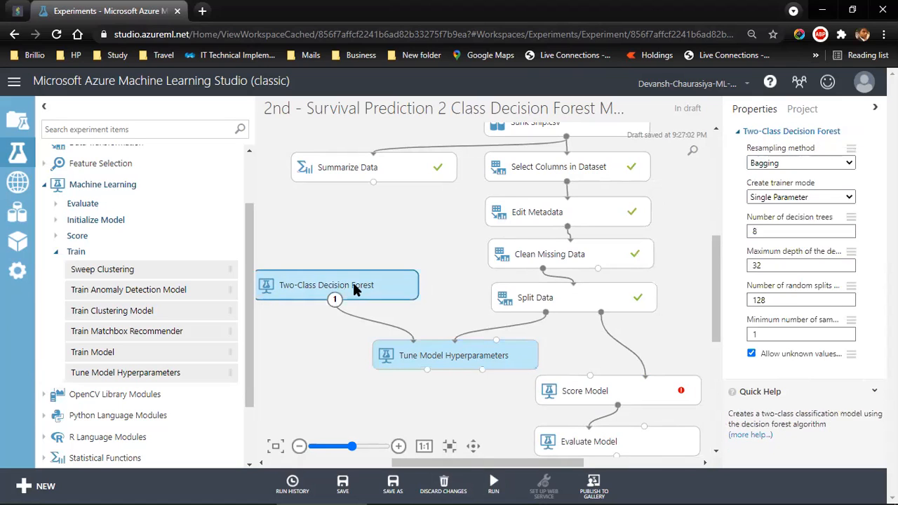
{"action": "left_click", "coordinate": [793, 199]}
{"action": "left_click", "coordinate": [772, 222]}
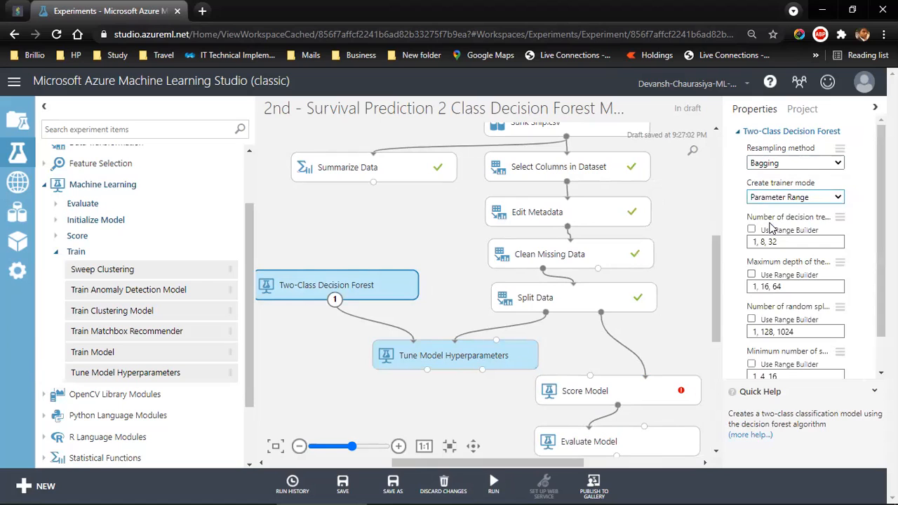
Step: Try to run the experiment with the decision forest's parameter range settings
{"action": "left_click", "coordinate": [584, 356]}
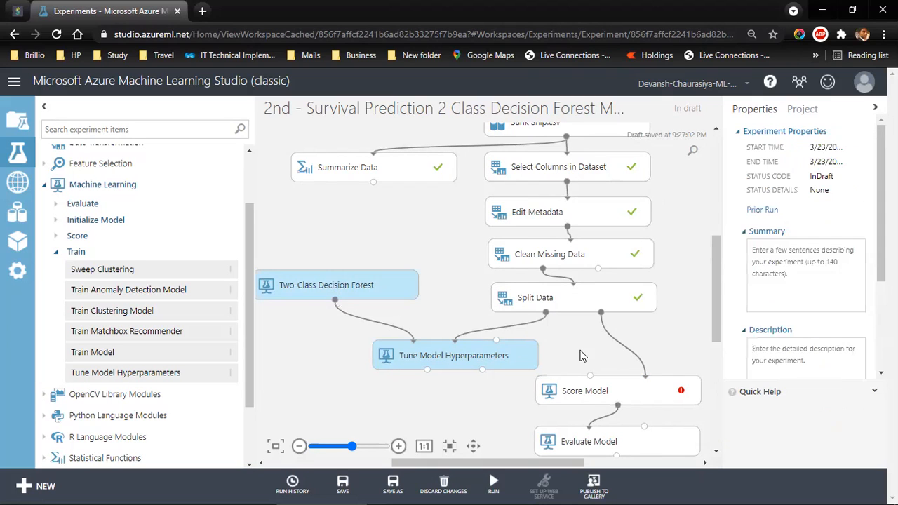
{"action": "mouse_move", "coordinate": [493, 483]}
{"action": "left_click", "coordinate": [489, 441]}
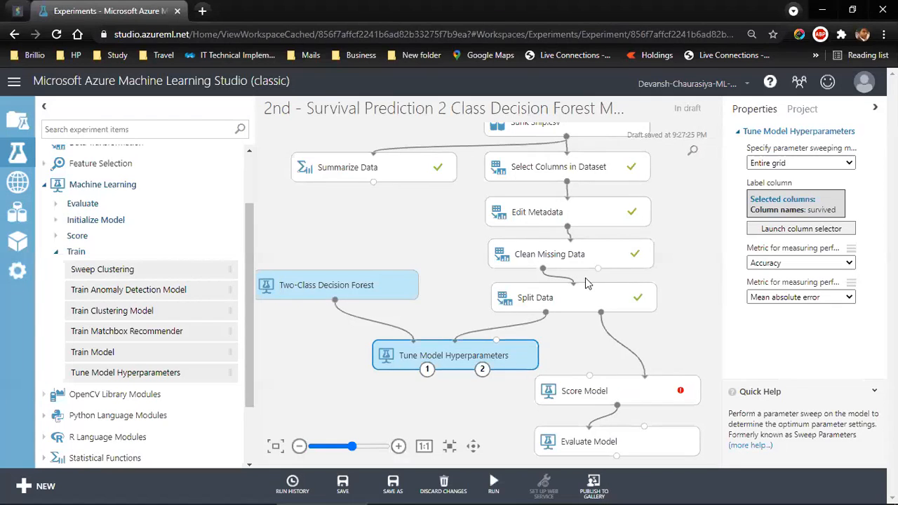
Step: Move Tune Model Hyperparameters slightly higher and bring Score Model closer beneath it
{"action": "left_click_drag", "start_coordinate": [504, 356], "coordinate": [501, 341]}
{"action": "left_click_drag", "start_coordinate": [602, 401], "coordinate": [564, 402]}
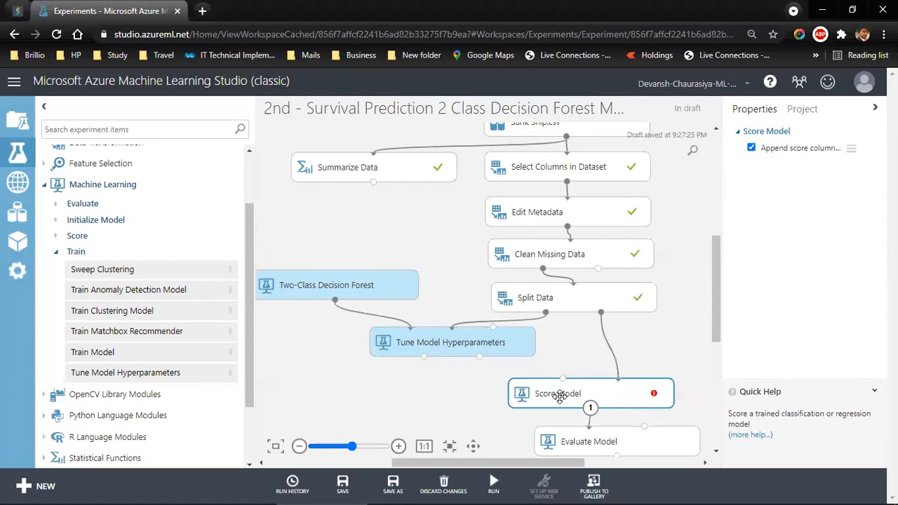
{"action": "mouse_move", "coordinate": [641, 397]}
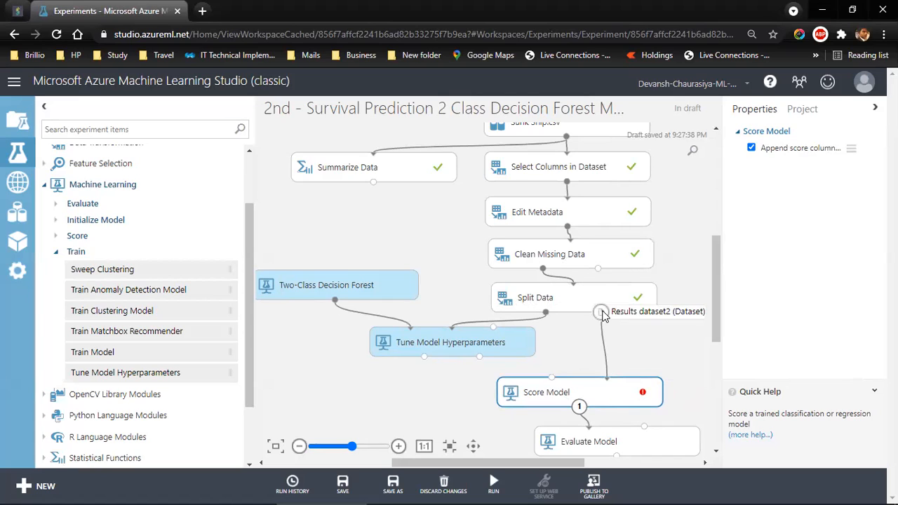
Step: Connect the second output of Tune Model Hyperparameters to the trained model input of Score Model
{"action": "left_click_drag", "start_coordinate": [546, 314], "coordinate": [443, 336]}
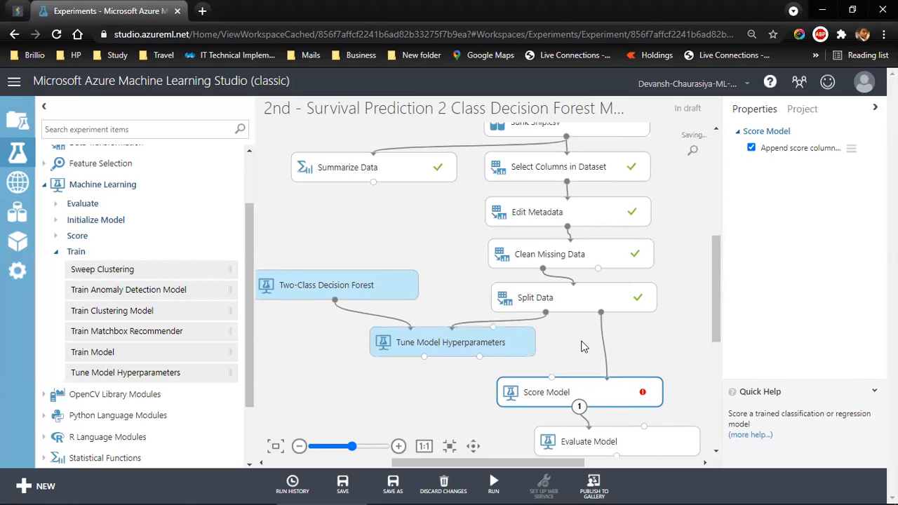
{"action": "left_click_drag", "start_coordinate": [607, 376], "coordinate": [607, 378]}
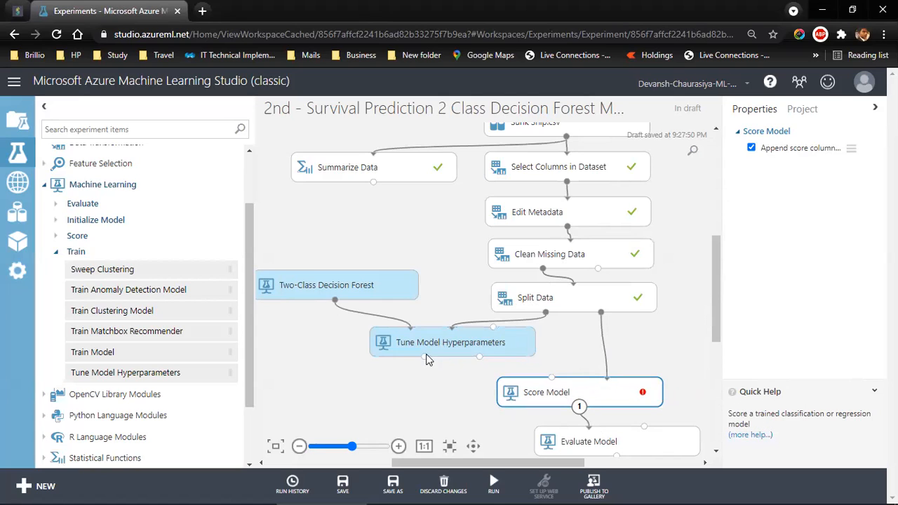
{"action": "left_click_drag", "start_coordinate": [424, 356], "coordinate": [554, 385]}
{"action": "left_click_drag", "start_coordinate": [479, 356], "coordinate": [553, 382]}
{"action": "left_click_drag", "start_coordinate": [715, 327], "coordinate": [710, 345]}
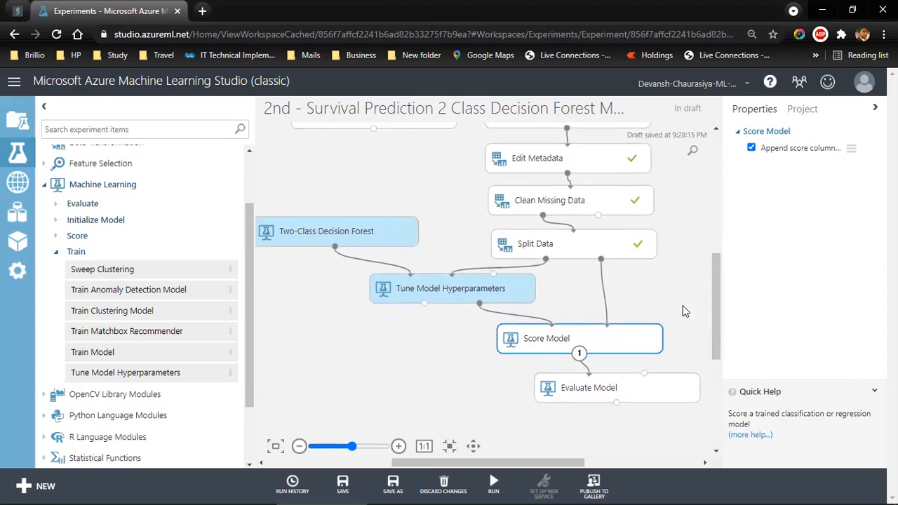
Step: Check the Two-Class Decision Forest's parameter ranges and choose Accuracy as the first performance metric of Tune Model Hyperparameters
{"action": "left_click", "coordinate": [348, 236]}
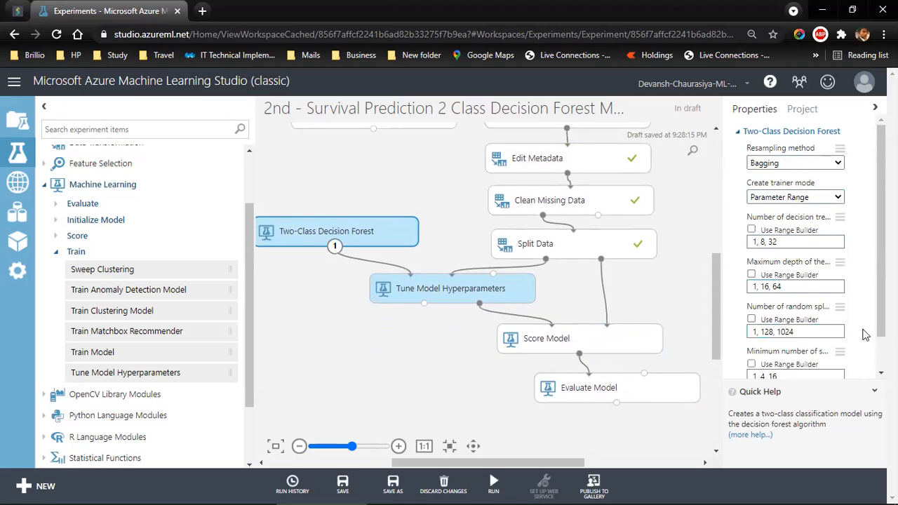
{"action": "scroll", "coordinate": [867, 337], "scroll_direction": "down", "scroll_amount": 2}
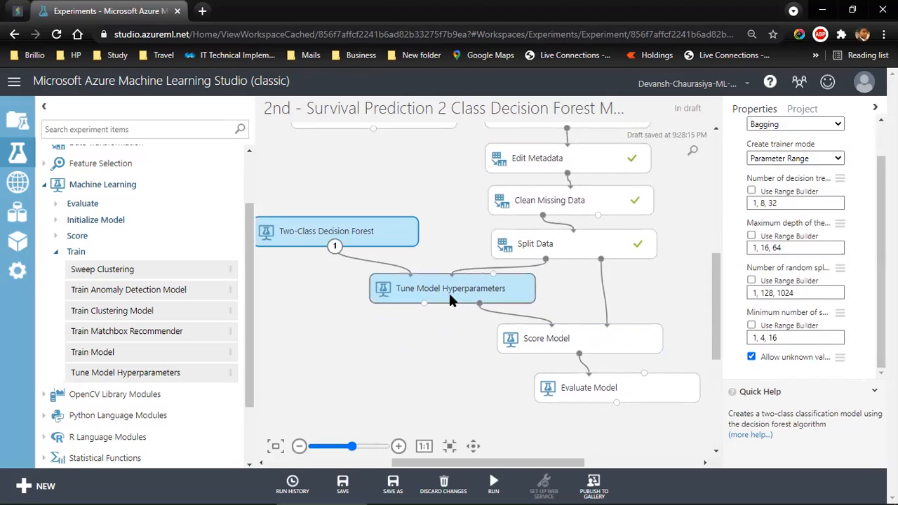
{"action": "left_click", "coordinate": [448, 291]}
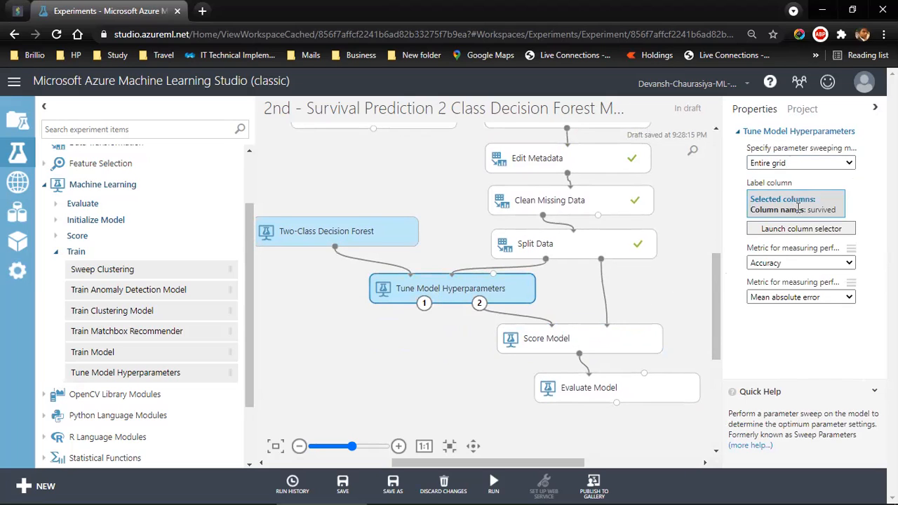
{"action": "left_click", "coordinate": [788, 262]}
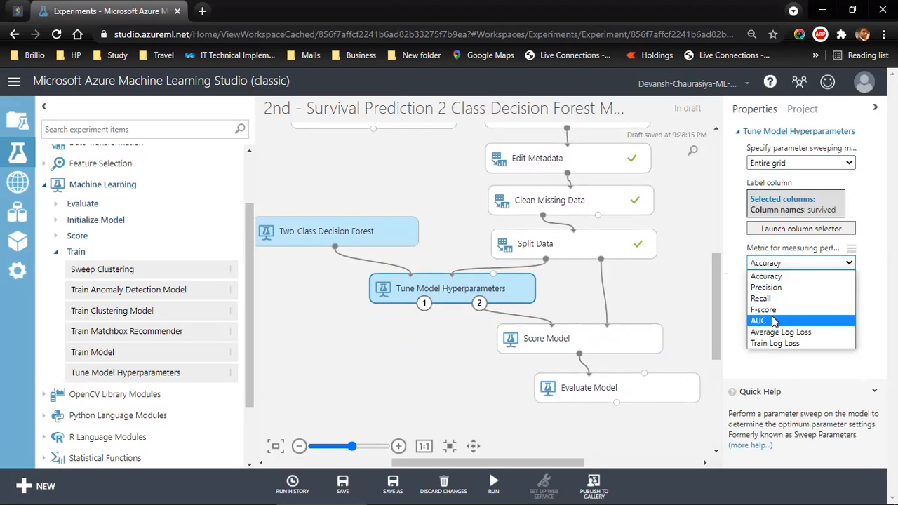
{"action": "left_click", "coordinate": [775, 277]}
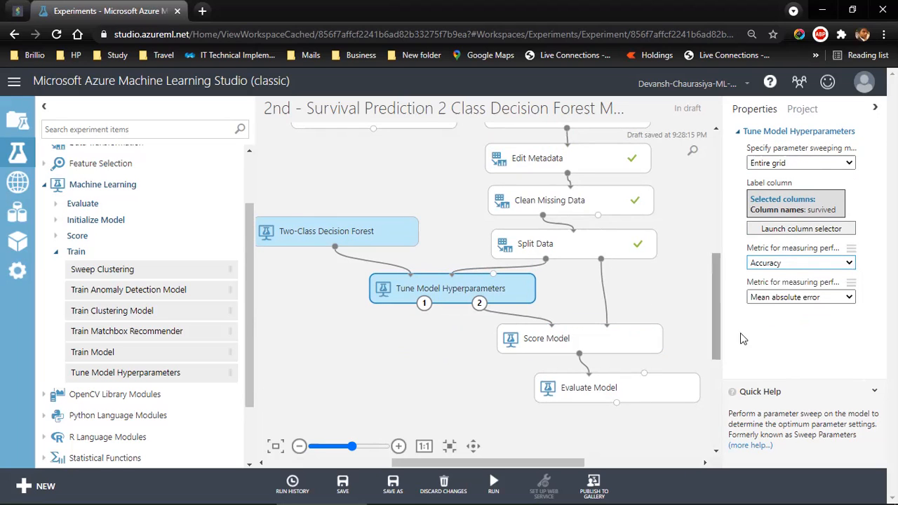
Step: Check the Score Model settings, then run the selected Evaluate Model module together with the modules it depends on
{"action": "left_click", "coordinate": [593, 340]}
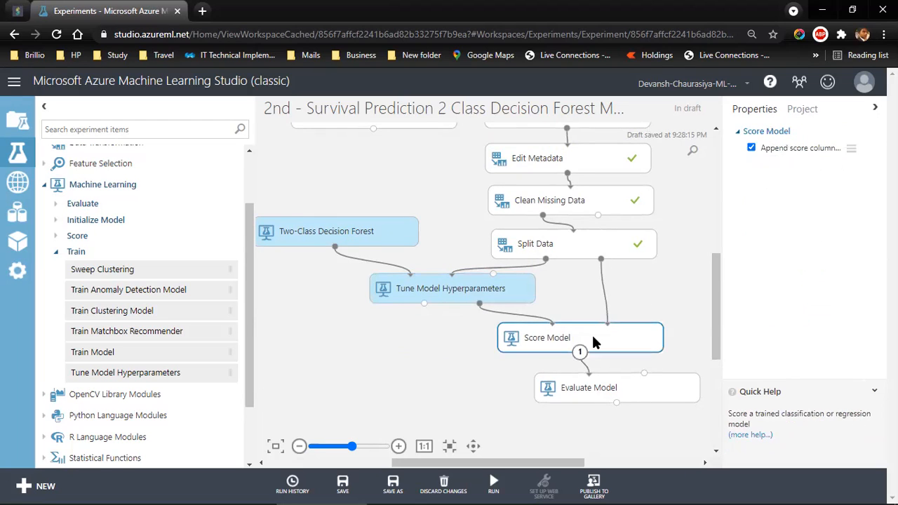
{"action": "left_click", "coordinate": [617, 389]}
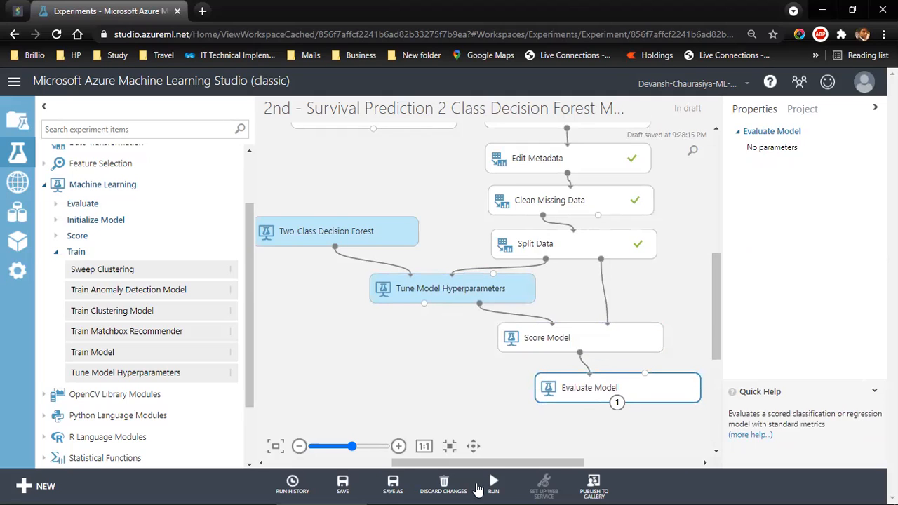
{"action": "left_click", "coordinate": [493, 481]}
{"action": "left_click", "coordinate": [487, 447]}
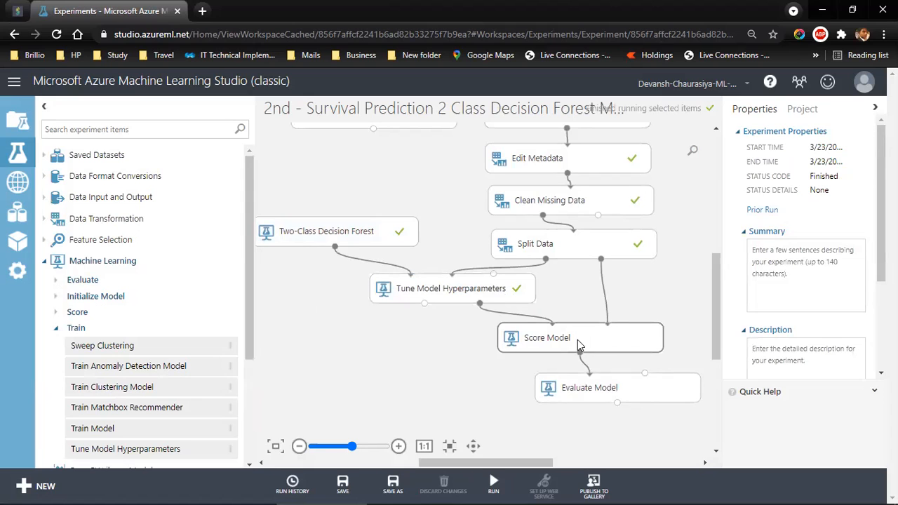
{"action": "scroll", "coordinate": [726, 305], "scroll_direction": "up", "scroll_amount": 2}
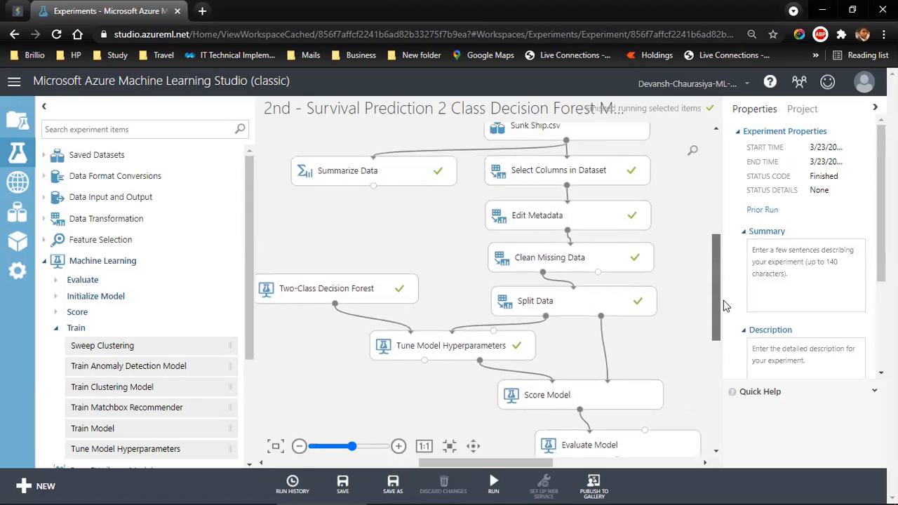
{"action": "scroll", "coordinate": [727, 301], "scroll_direction": "up", "scroll_amount": 2}
{"action": "scroll", "coordinate": [729, 308], "scroll_direction": "down", "scroll_amount": 3}
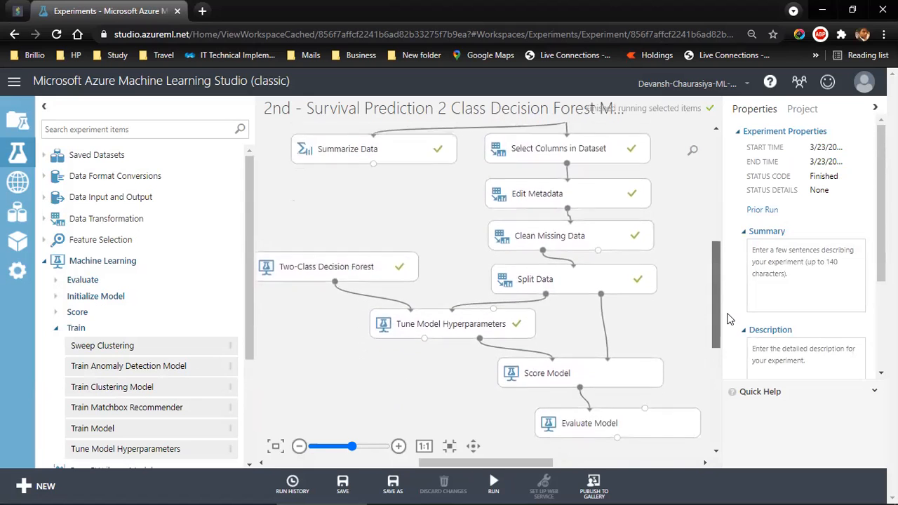
{"action": "scroll", "coordinate": [726, 317], "scroll_direction": "down", "scroll_amount": 2}
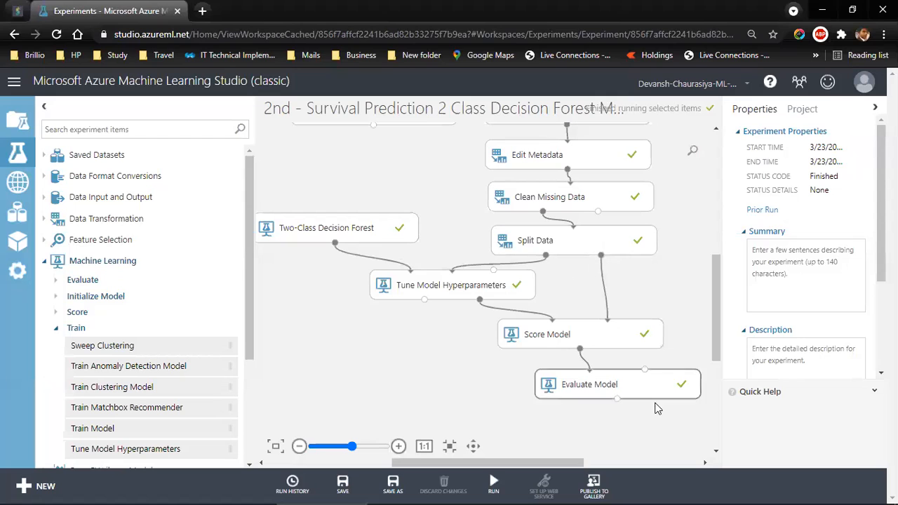
Step: Visualize the evaluation results of Evaluate Model and bring its metrics and score bin table into view
{"action": "left_click", "coordinate": [613, 385]}
{"action": "right_click", "coordinate": [612, 385]}
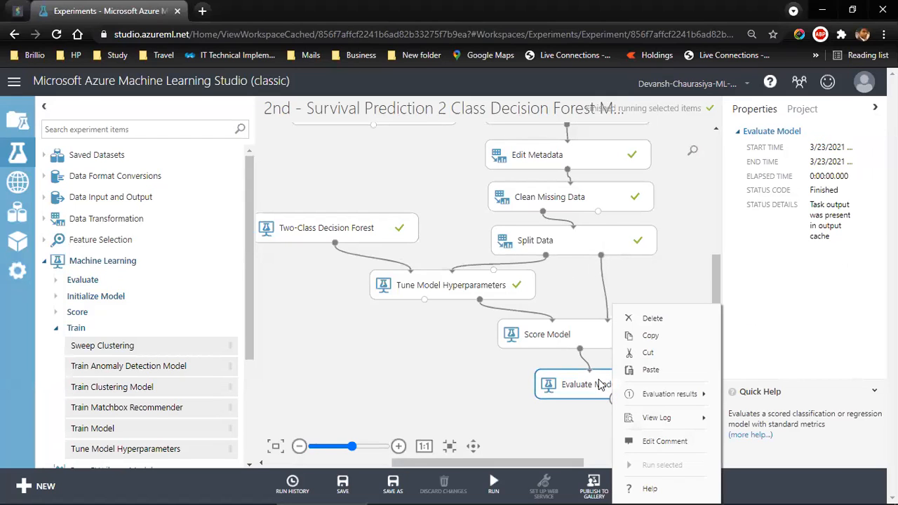
{"action": "left_click", "coordinate": [562, 414]}
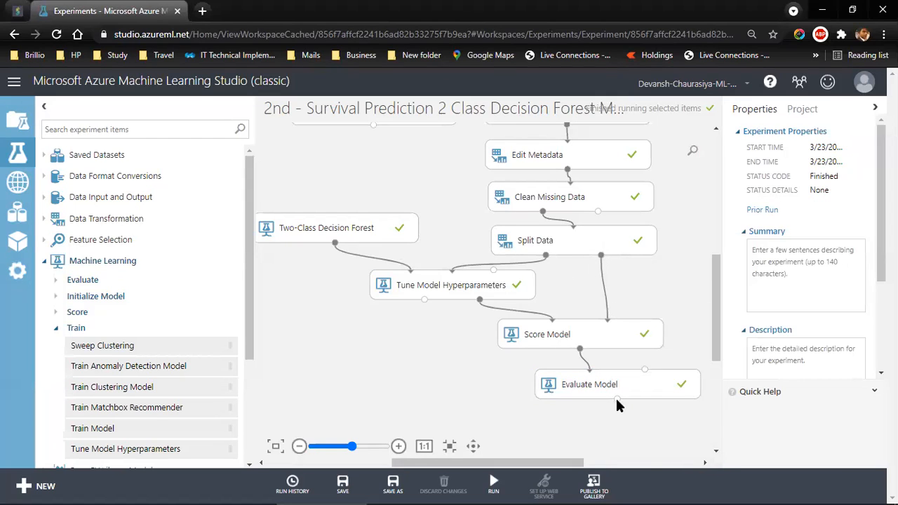
{"action": "right_click", "coordinate": [616, 399]}
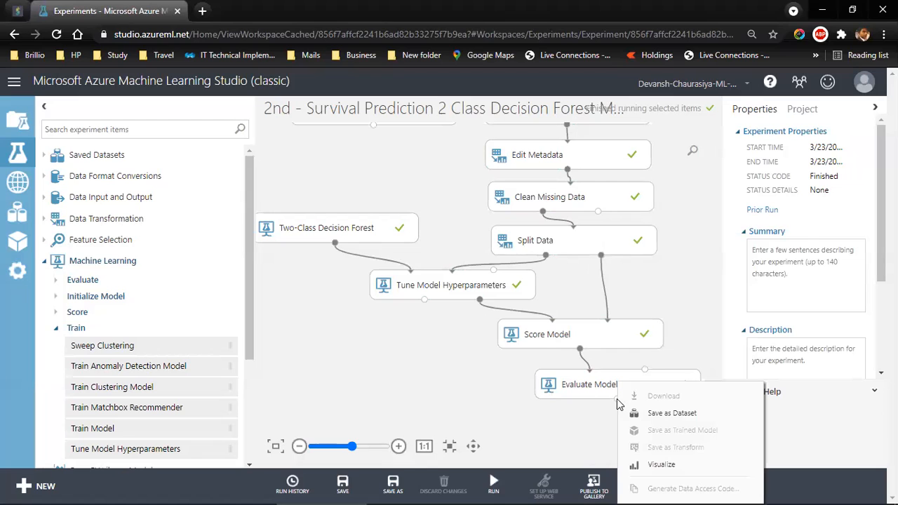
{"action": "left_click", "coordinate": [653, 465]}
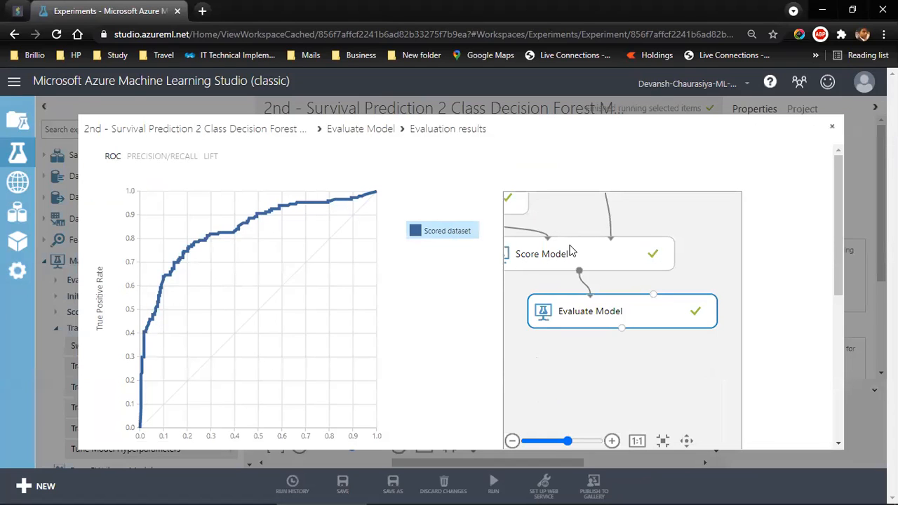
{"action": "left_click_drag", "start_coordinate": [837, 219], "coordinate": [844, 338]}
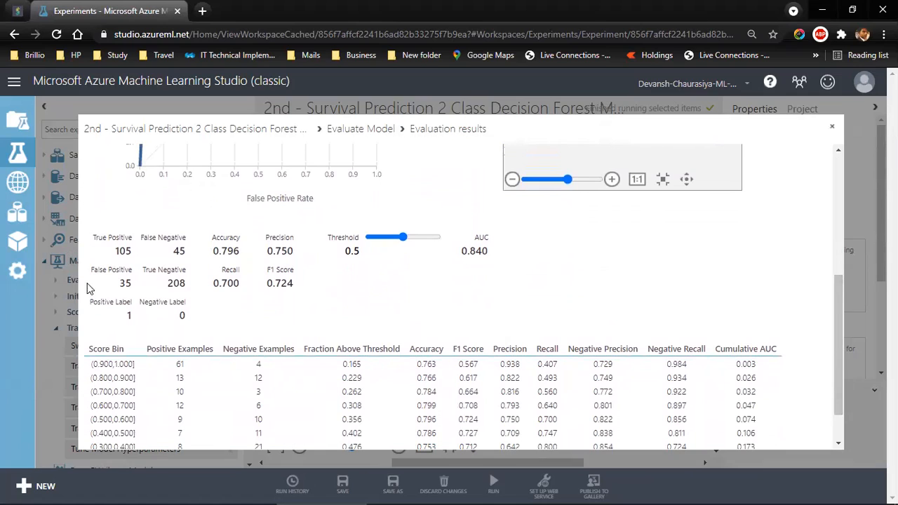
Step: Examine the true positive, true negative, false positive and false negative counts in the evaluation results
{"action": "triple_click", "coordinate": [94, 237]}
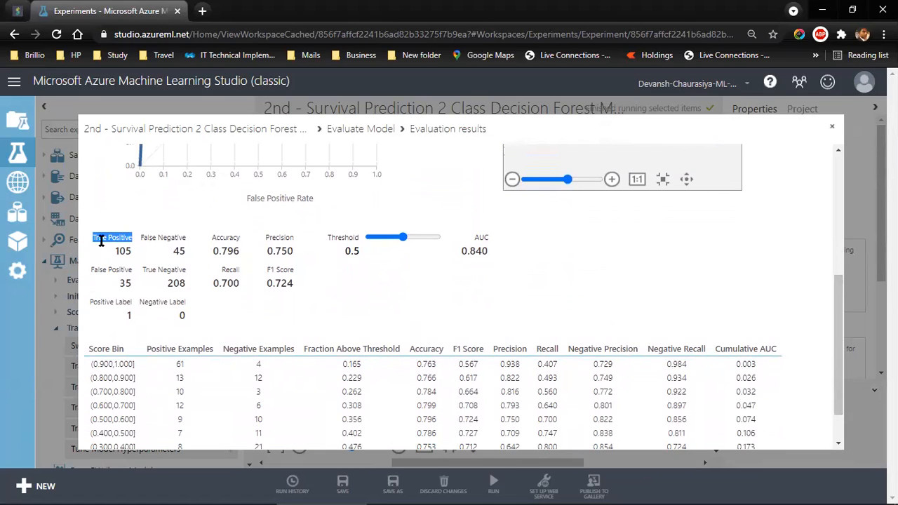
{"action": "left_click", "coordinate": [102, 239]}
{"action": "double_click", "coordinate": [124, 240]}
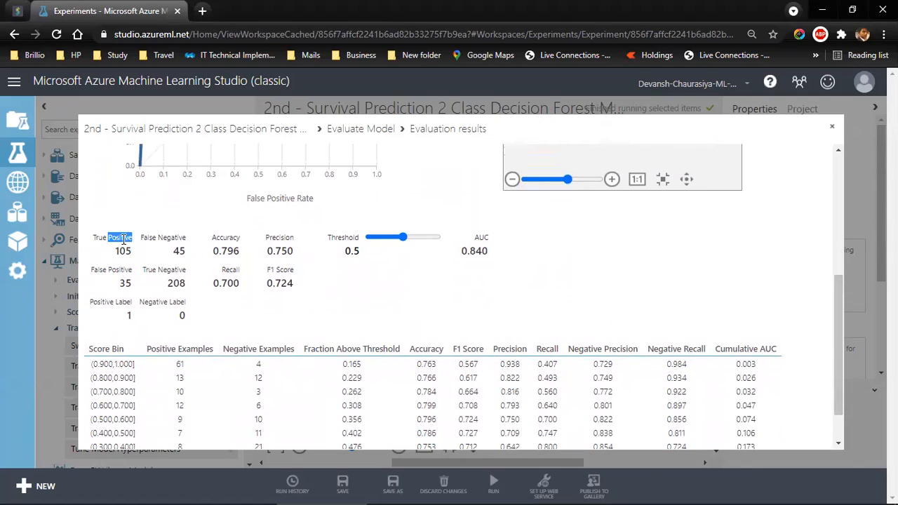
{"action": "double_click", "coordinate": [150, 270]}
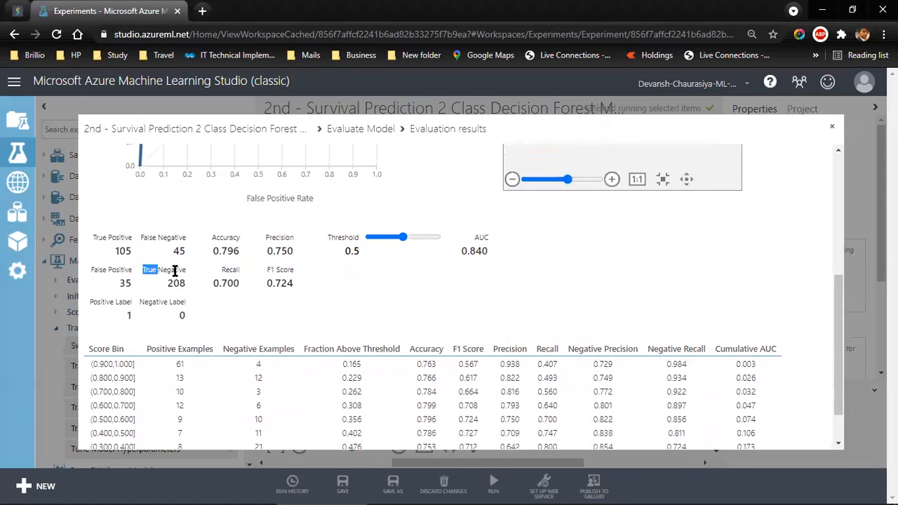
{"action": "double_click", "coordinate": [175, 271]}
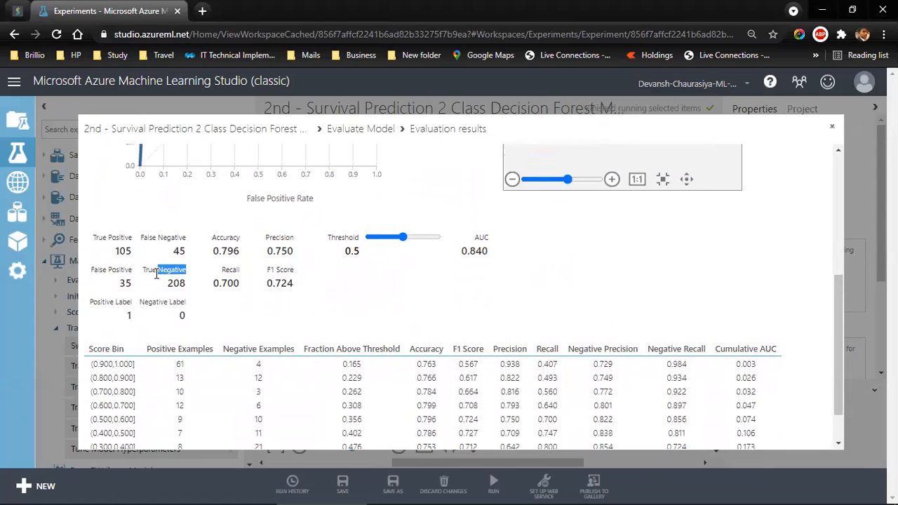
{"action": "double_click", "coordinate": [93, 271]}
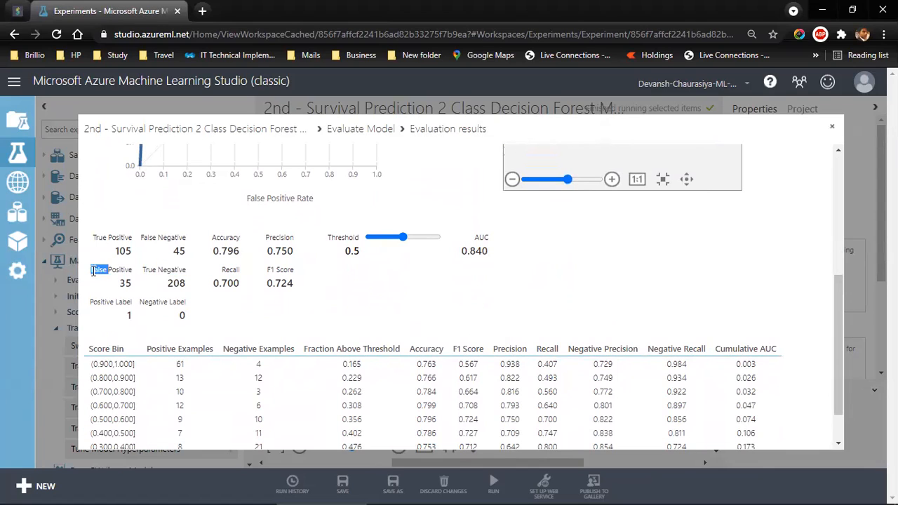
{"action": "left_click", "coordinate": [128, 270]}
{"action": "double_click", "coordinate": [150, 238]}
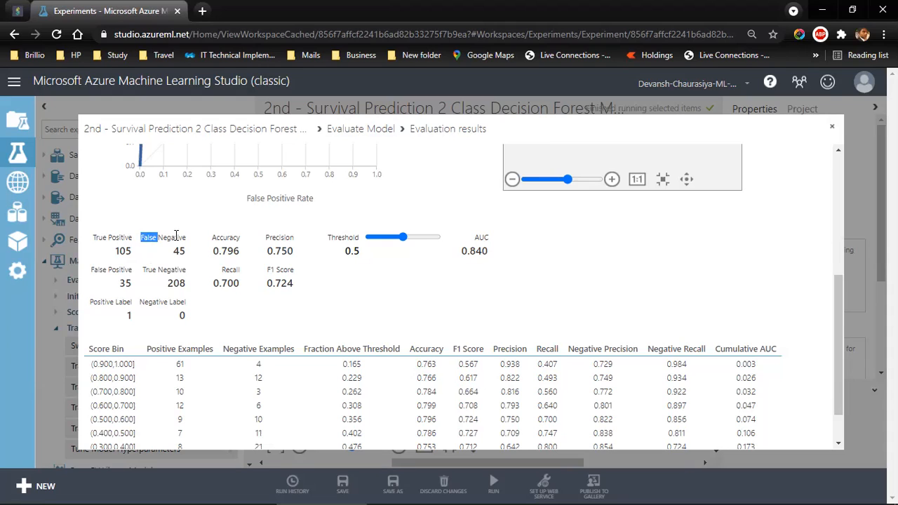
{"action": "double_click", "coordinate": [176, 237]}
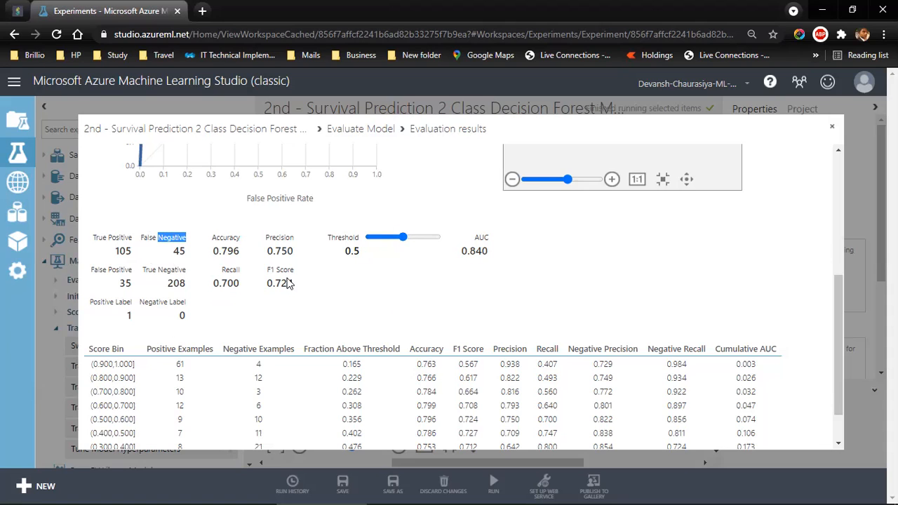
Step: Switch to the Confusion Matrix workbook in Excel and examine the blue matrix and its accuracy formula in H5
{"action": "key", "text": "alt+Tab"}
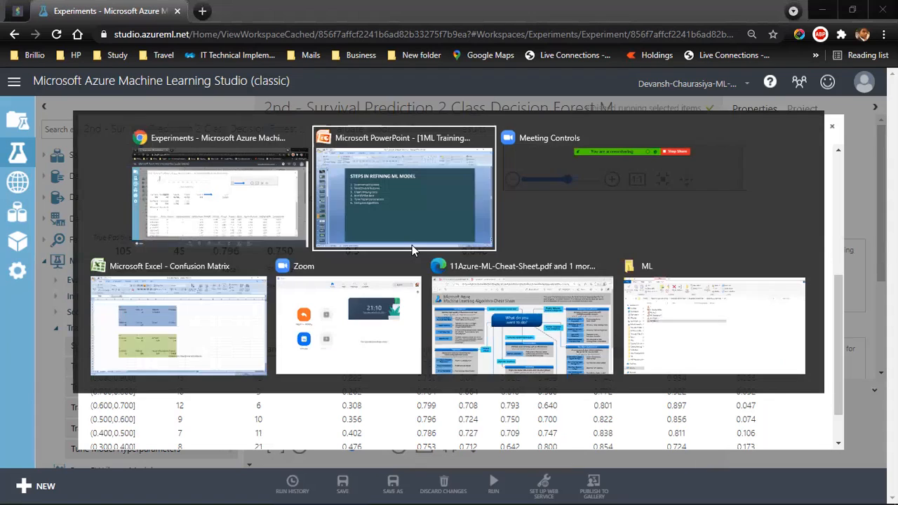
{"action": "key", "text": "alt+Tab"}
{"action": "key", "text": "alt+Tab"}
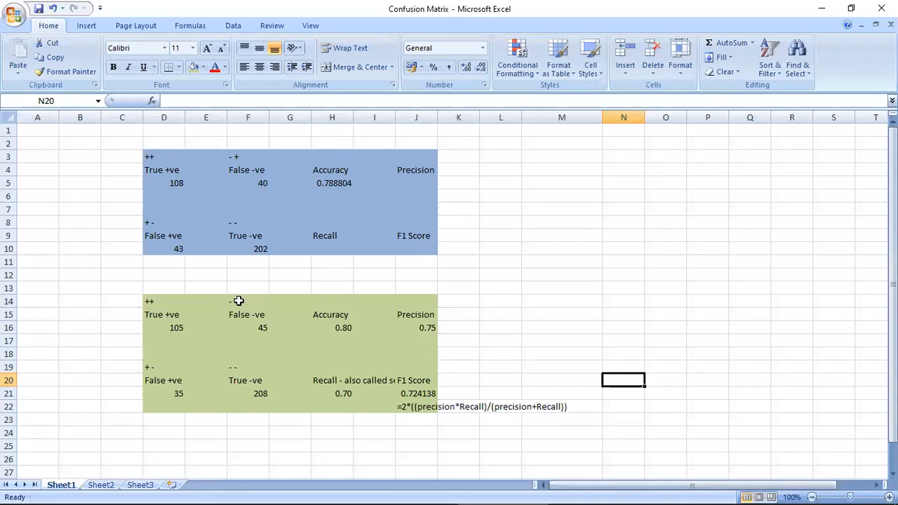
{"action": "left_click_drag", "start_coordinate": [168, 182], "coordinate": [418, 251]}
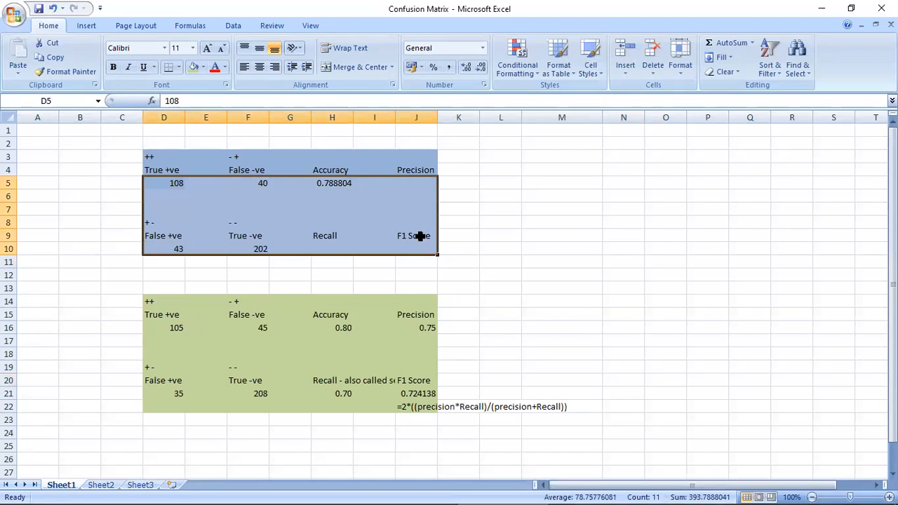
{"action": "left_click", "coordinate": [330, 182]}
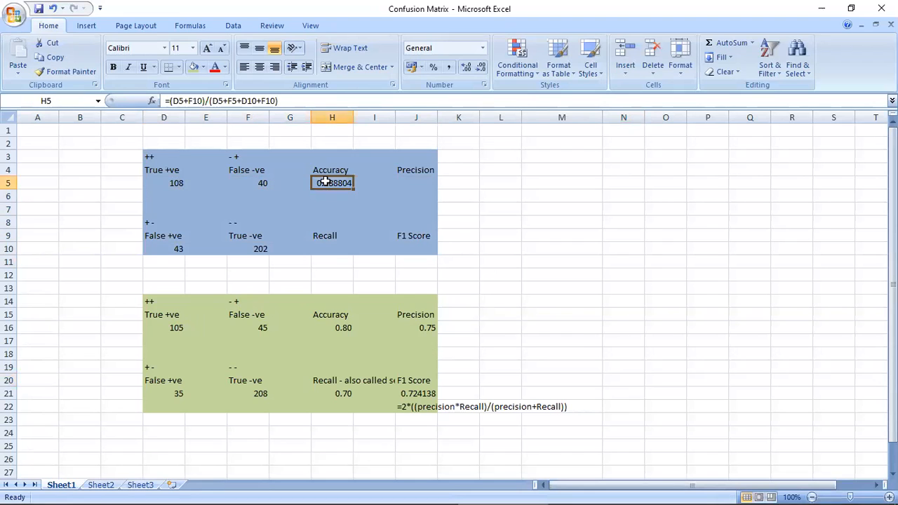
Step: Compare the green matrix's accuracy in H16 with the Azure evaluation accuracy and fill that cell with bright green
{"action": "left_click", "coordinate": [345, 327]}
{"action": "key", "text": "alt+Tab"}
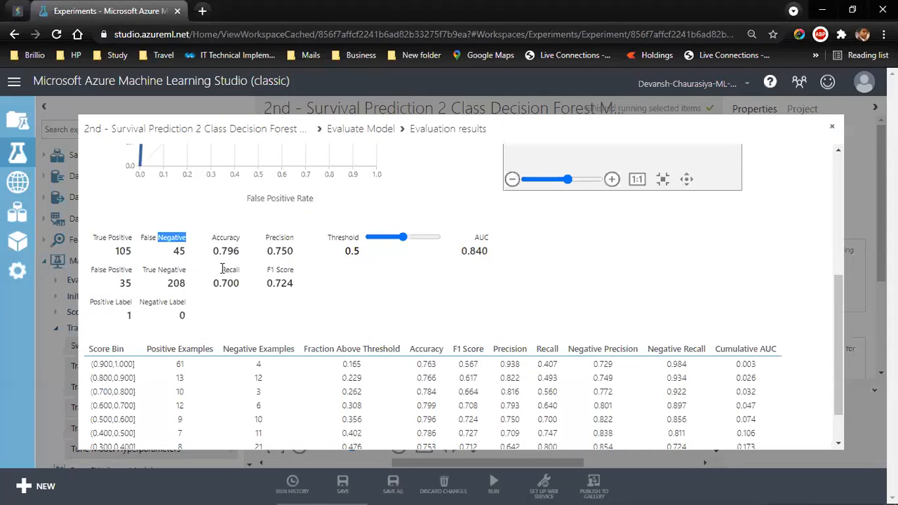
{"action": "left_click_drag", "start_coordinate": [214, 250], "coordinate": [240, 251]}
{"action": "key", "text": "alt+Tab"}
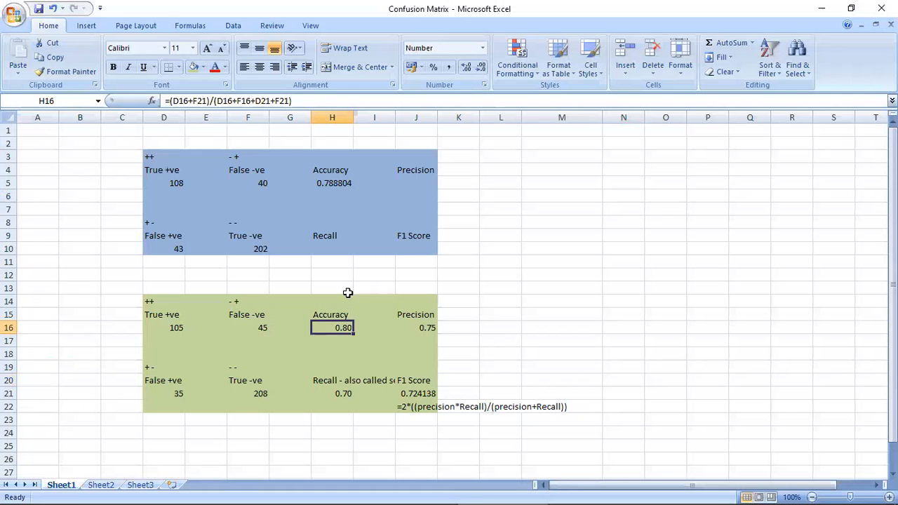
{"action": "left_click", "coordinate": [203, 67]}
{"action": "left_click", "coordinate": [259, 123]}
Step: Compare the precision in the Azure evaluation results with the green matrix's precision in cell J16 of the workbook
{"action": "key", "text": "alt+Tab"}
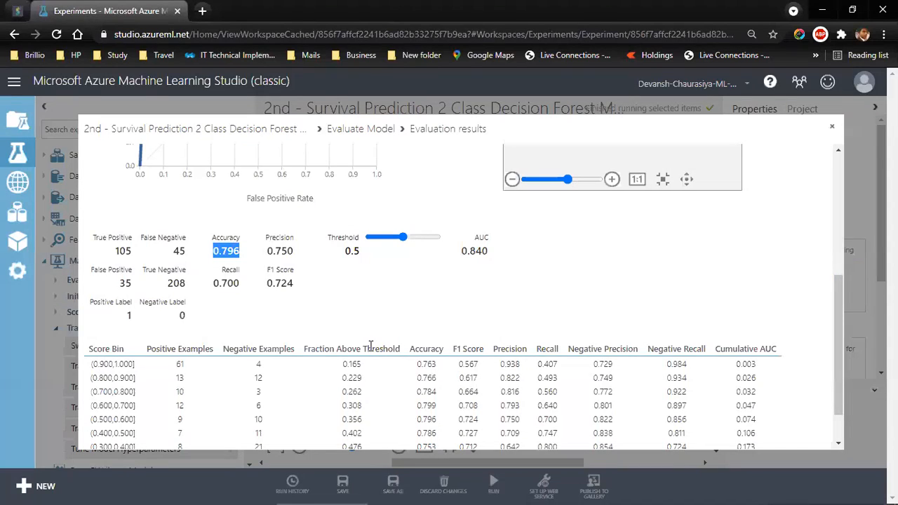
{"action": "left_click_drag", "start_coordinate": [269, 251], "coordinate": [294, 258]}
{"action": "key", "text": "alt+Tab"}
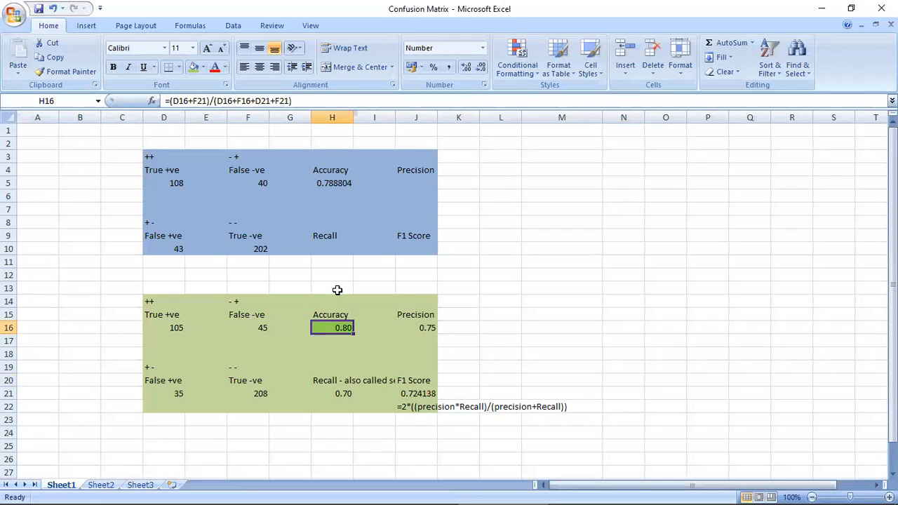
{"action": "left_click", "coordinate": [416, 183]}
{"action": "left_click", "coordinate": [423, 328]}
{"action": "key", "text": "alt+Tab"}
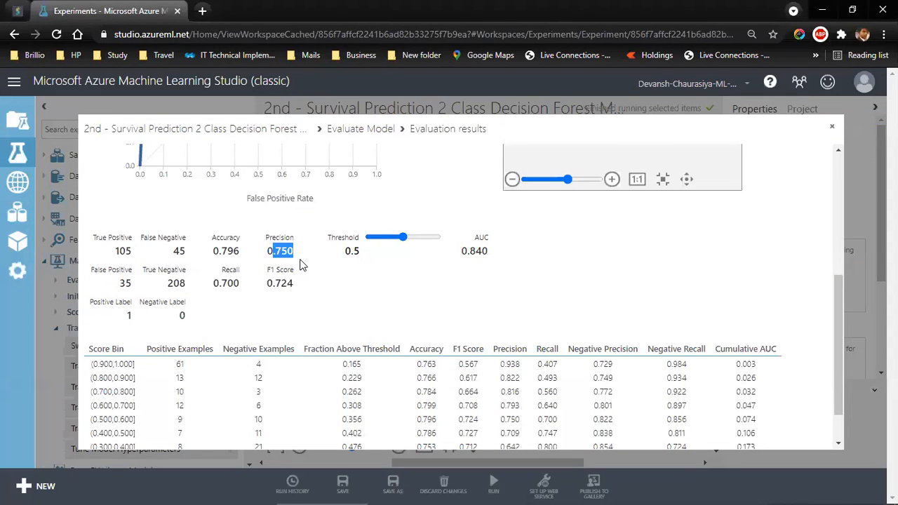
Step: Compare the precision, F1 score and recall in the evaluation results with the green matrix in the workbook, and examine the AUC
{"action": "left_click_drag", "start_coordinate": [267, 251], "coordinate": [300, 257]}
{"action": "key", "text": "alt+Tab"}
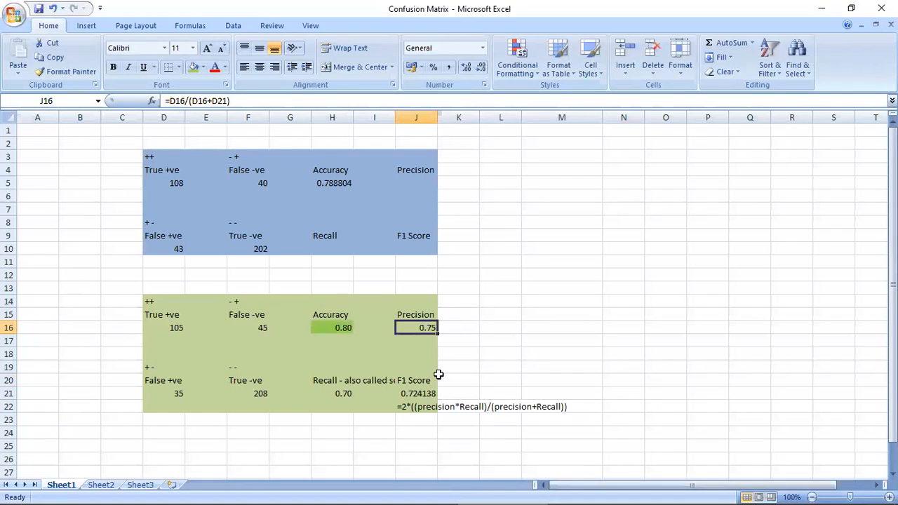
{"action": "left_click", "coordinate": [425, 395]}
{"action": "key", "text": "alt+Tab"}
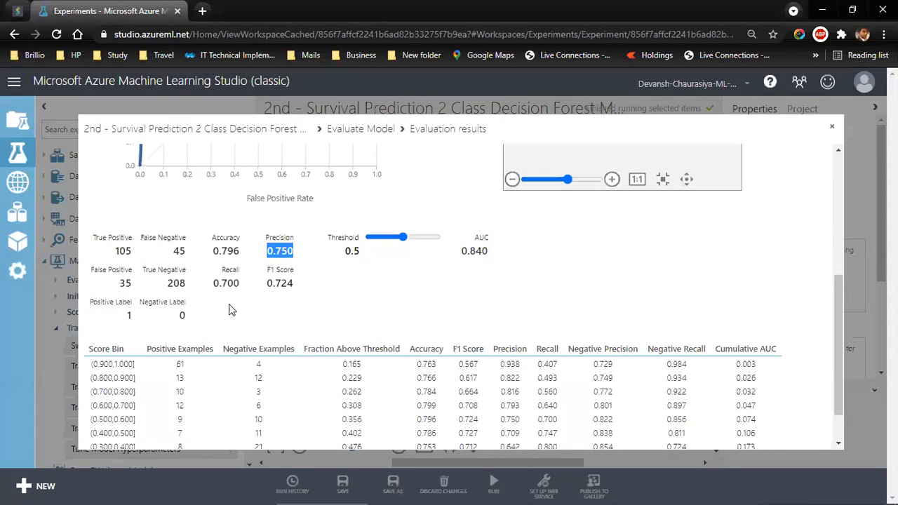
{"action": "left_click_drag", "start_coordinate": [215, 282], "coordinate": [242, 284]}
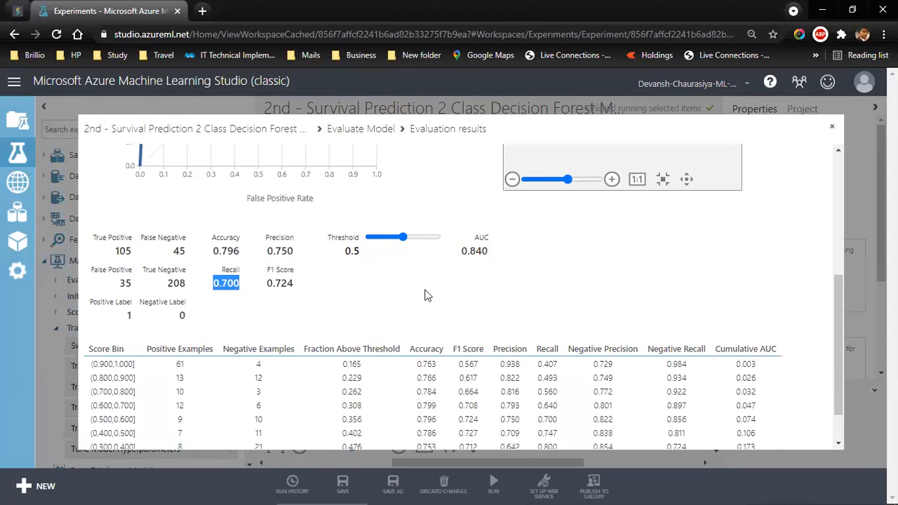
{"action": "left_click_drag", "start_coordinate": [461, 250], "coordinate": [488, 251]}
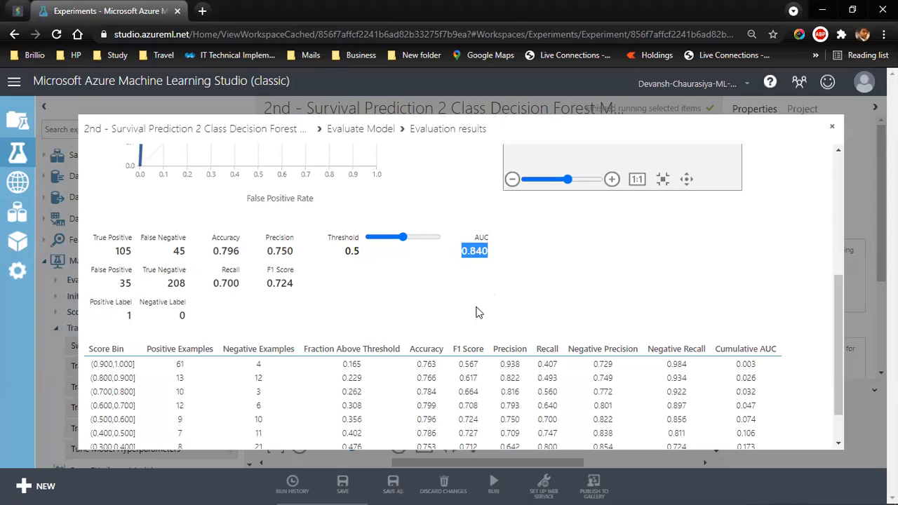
Step: Switch to the Confusion Matrix workbook in Excel and examine the accuracy formulas in H5 and H16 and the precision formula in J16
{"action": "key", "text": "alt+Tab"}
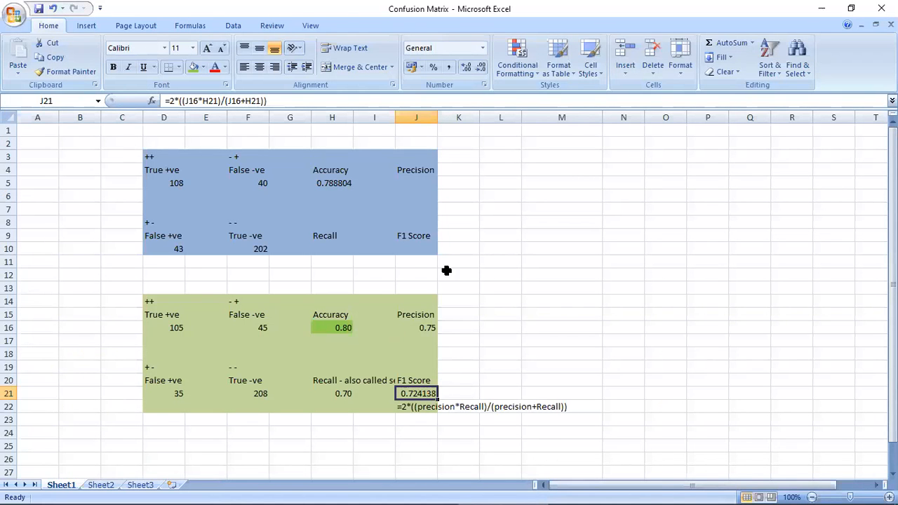
{"action": "left_click", "coordinate": [327, 184]}
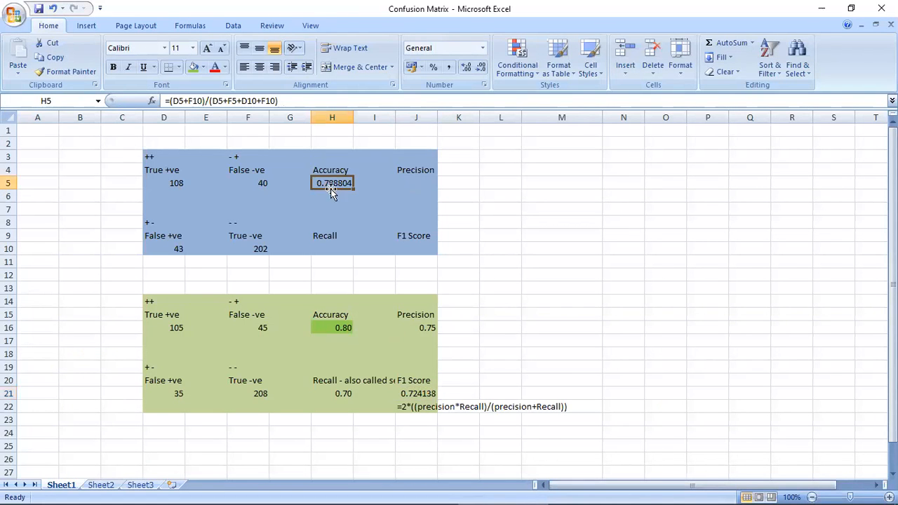
{"action": "left_click", "coordinate": [330, 328]}
{"action": "left_click_drag", "start_coordinate": [161, 313], "coordinate": [416, 400]}
{"action": "left_click", "coordinate": [335, 328]}
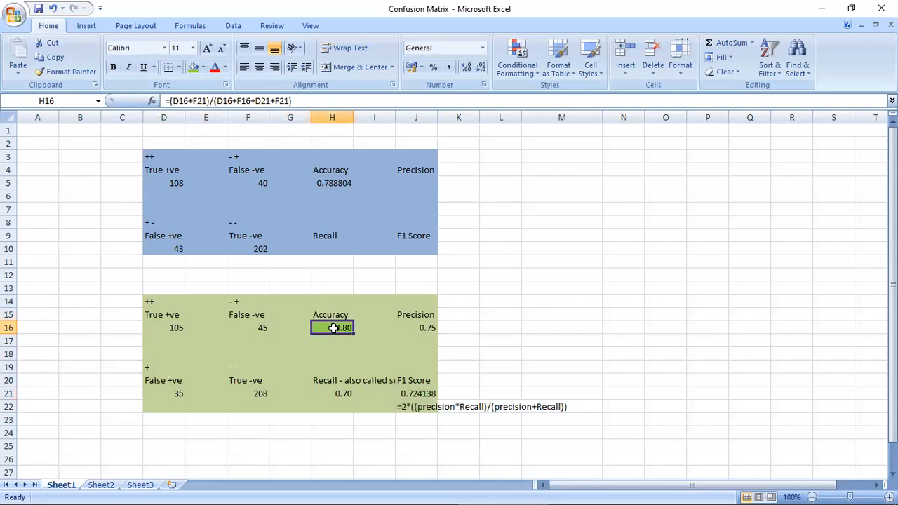
{"action": "key", "text": "F2"}
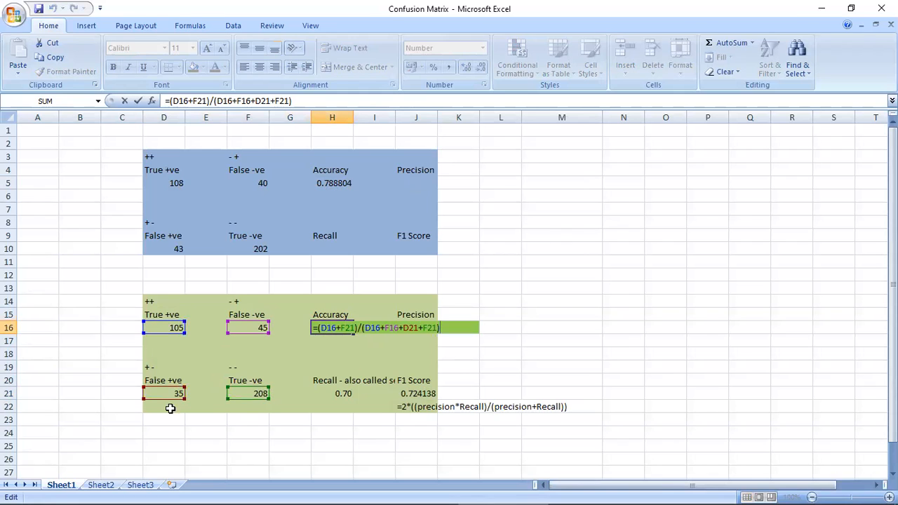
{"action": "key", "text": "Return"}
{"action": "left_click", "coordinate": [329, 328]}
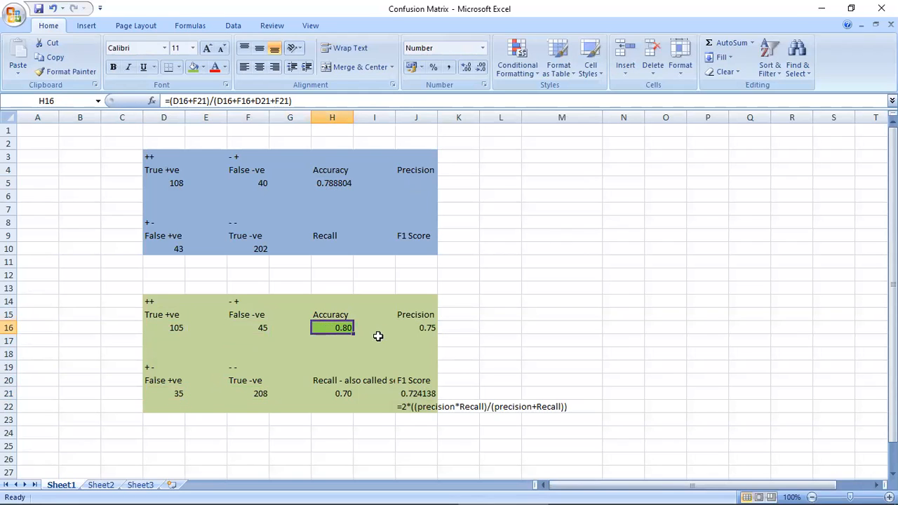
{"action": "left_click", "coordinate": [419, 327]}
{"action": "key", "text": "F2"}
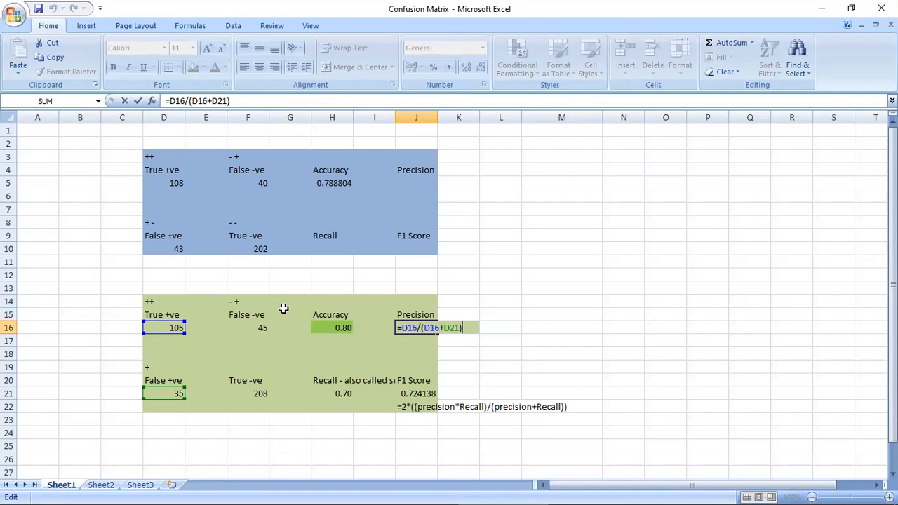
Step: Check the False Negative label in the Azure evaluation results and change the green matrix's marker in cell F14 to "--"
{"action": "left_click", "coordinate": [248, 301]}
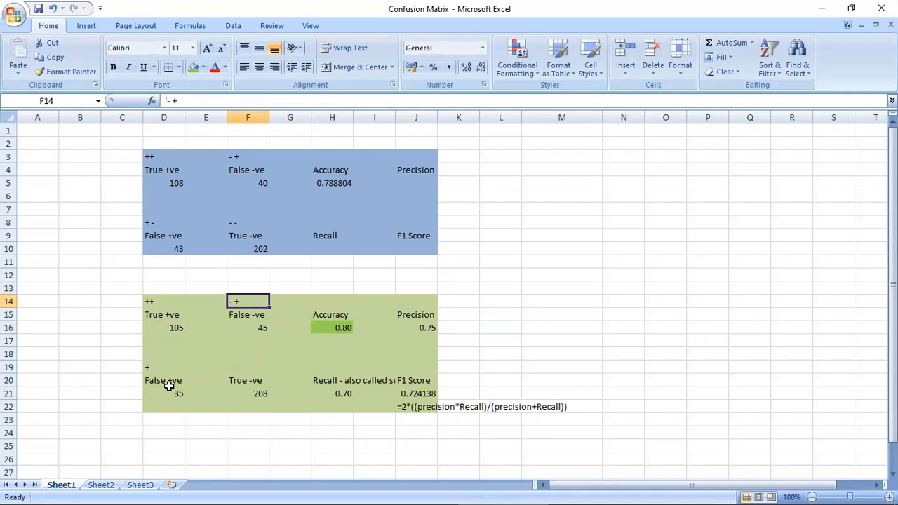
{"action": "type", "text": "--"}
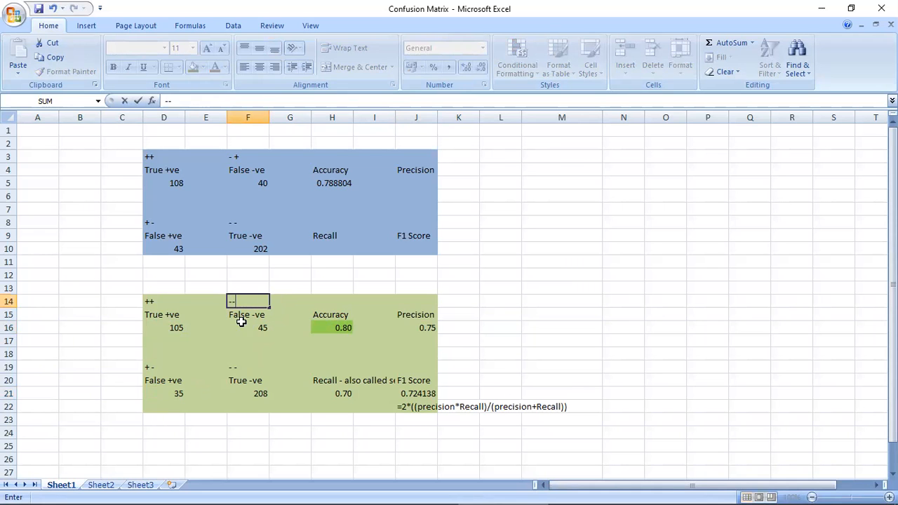
{"action": "key", "text": "Escape"}
{"action": "key", "text": "alt+Tab"}
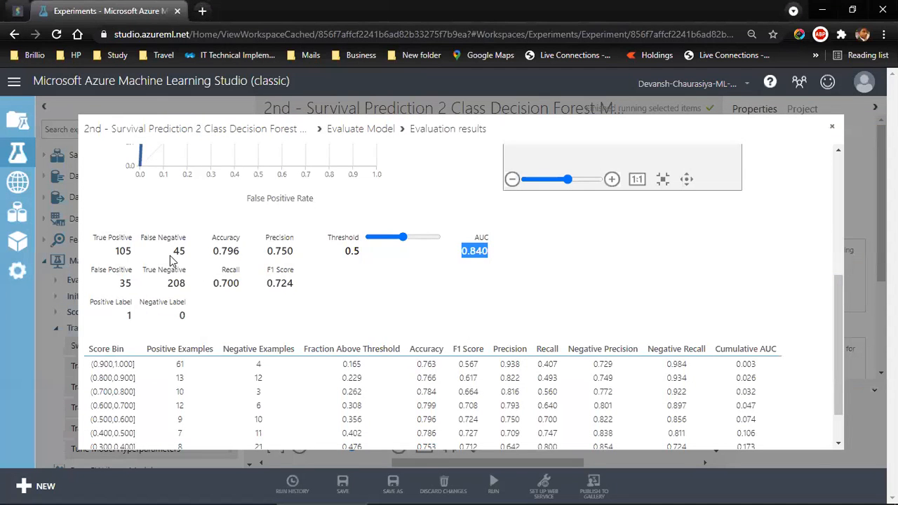
{"action": "left_click_drag", "start_coordinate": [139, 241], "coordinate": [185, 236]}
{"action": "key", "text": "alt+Tab"}
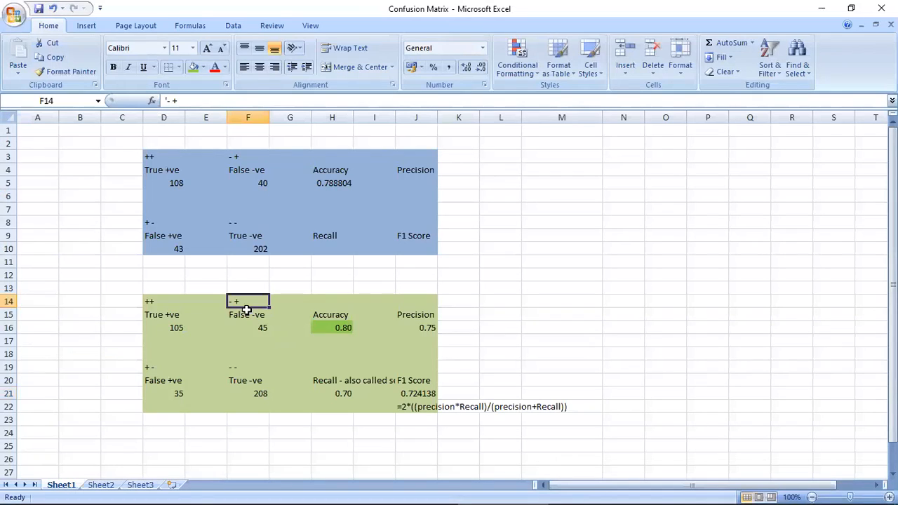
{"action": "type", "text": "--"}
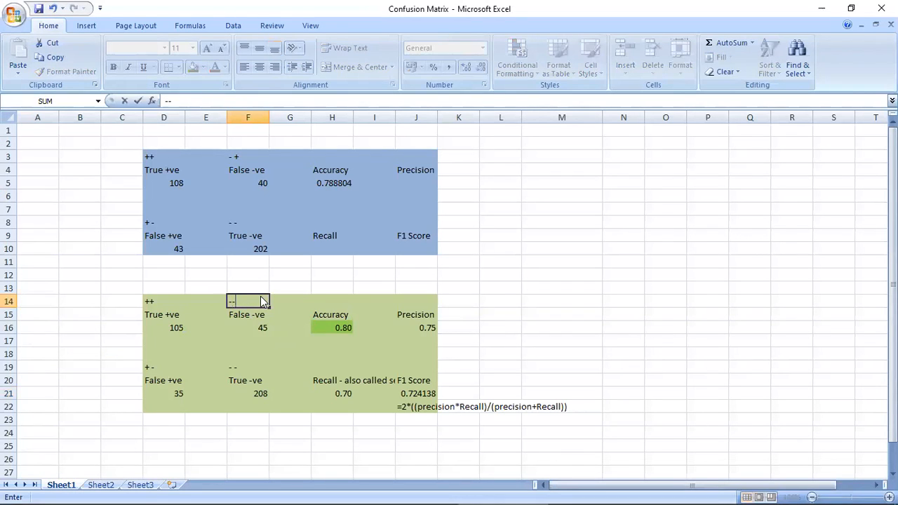
{"action": "key", "text": "Return"}
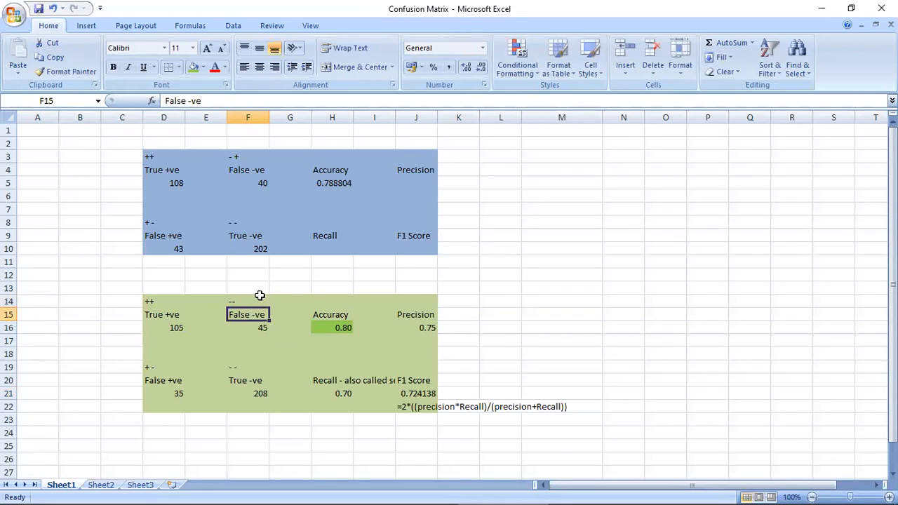
Step: Change the marker above True -ve in the green matrix, cell F19, to the text "+-"
{"action": "left_click", "coordinate": [260, 362]}
{"action": "type", "text": "+"}
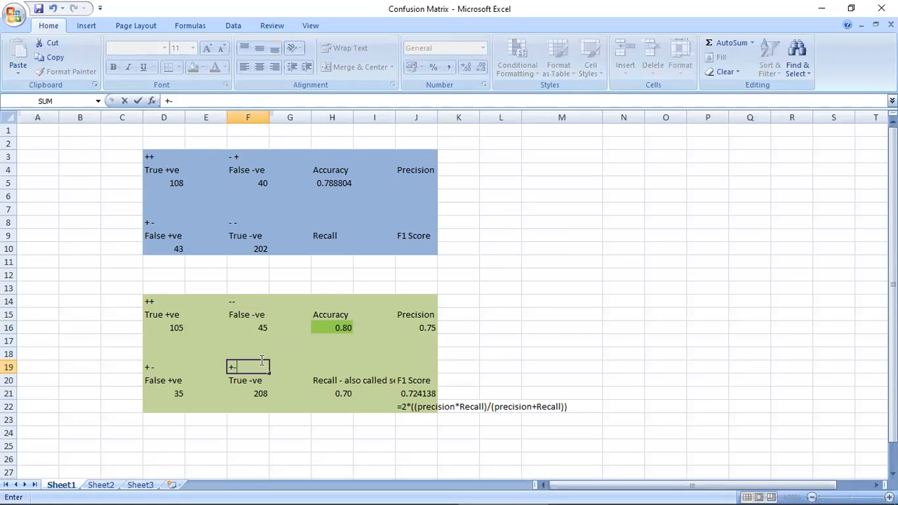
{"action": "left_click", "coordinate": [161, 366]}
{"action": "key", "text": "Escape"}
{"action": "type", "text": "'"}
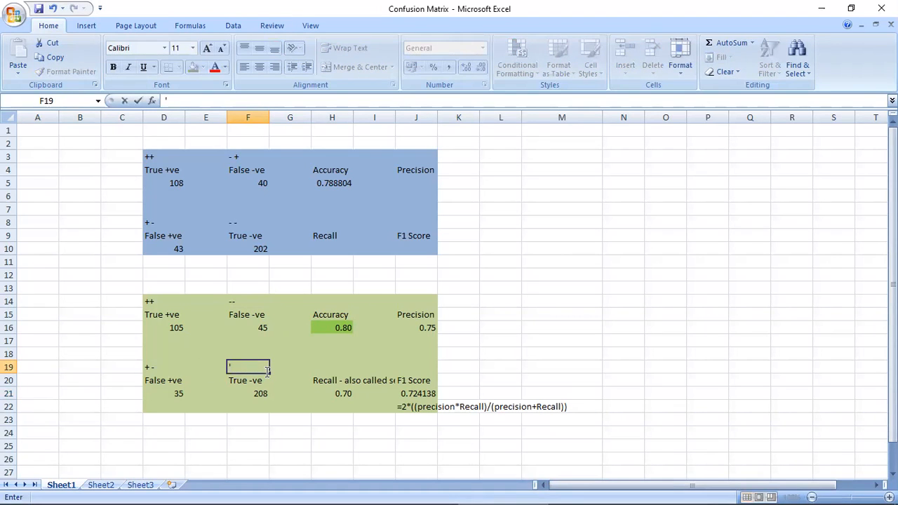
{"action": "type", "text": "+"}
{"action": "key", "text": "Return"}
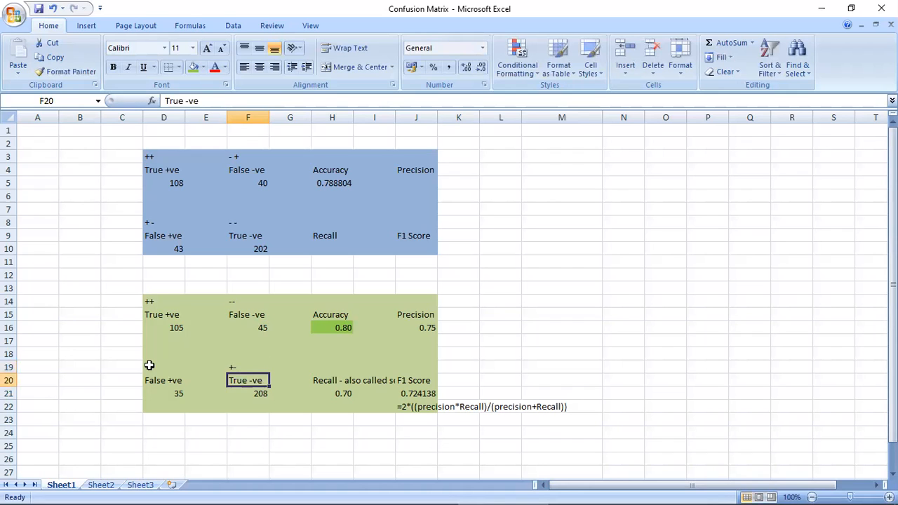
Step: Change the marker above False +ve in the green matrix, cell D19, to the text "-+"
{"action": "left_click", "coordinate": [150, 364]}
{"action": "type", "text": "'"}
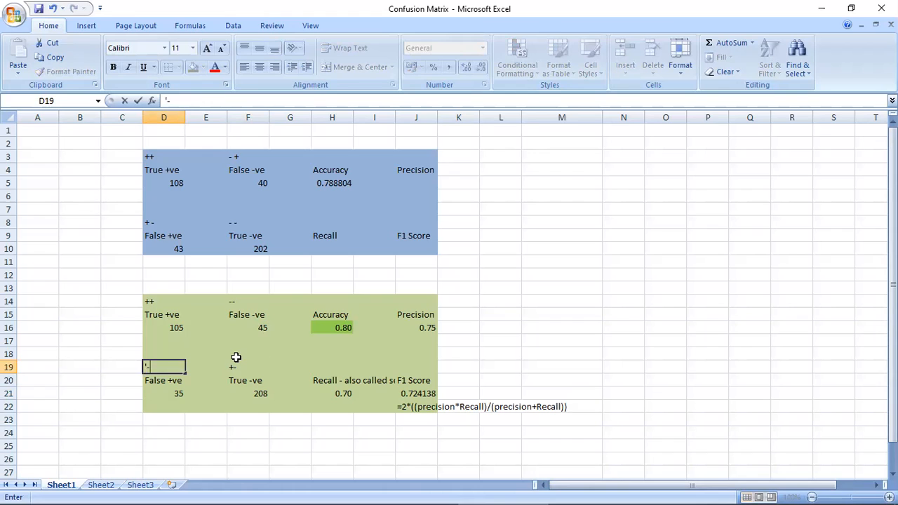
{"action": "type", "text": "-+"}
{"action": "key", "text": "Tab"}
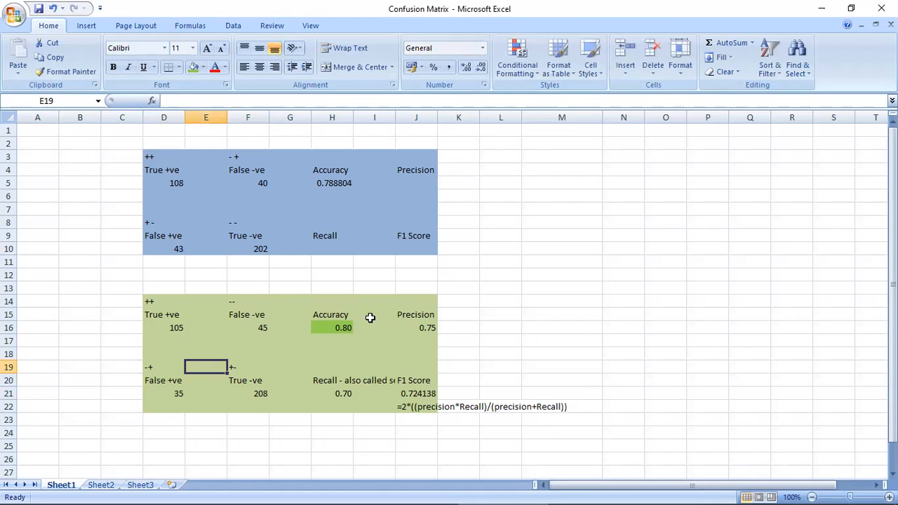
Step: Compare the green matrix's precision in J16 with the Azure evaluation precision and examine the cells its formula references
{"action": "left_click", "coordinate": [407, 327]}
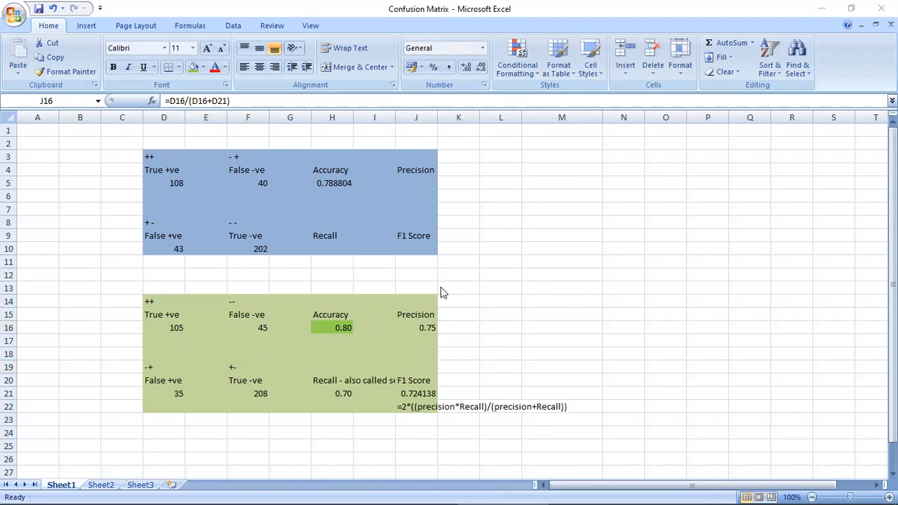
{"action": "key", "text": "alt+Tab"}
{"action": "left_click_drag", "start_coordinate": [266, 256], "coordinate": [302, 256]}
{"action": "key", "text": "alt+Tab"}
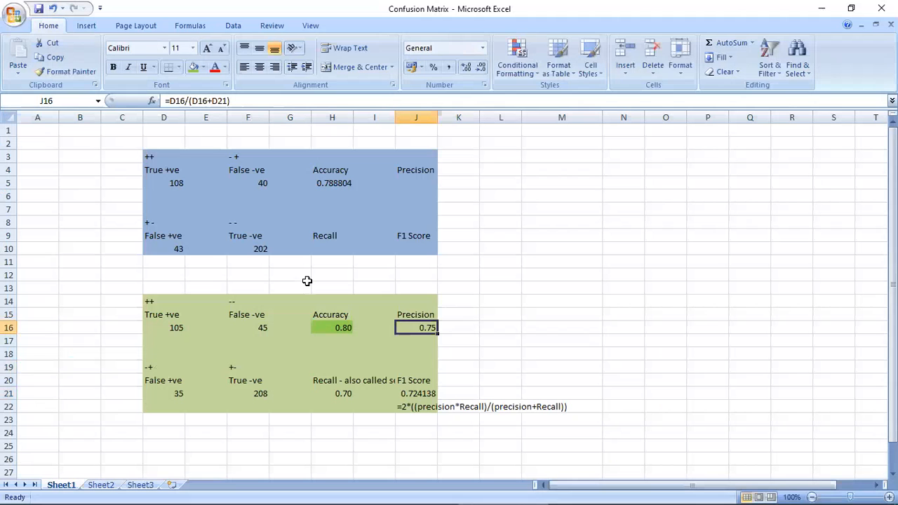
{"action": "double_click", "coordinate": [425, 327]}
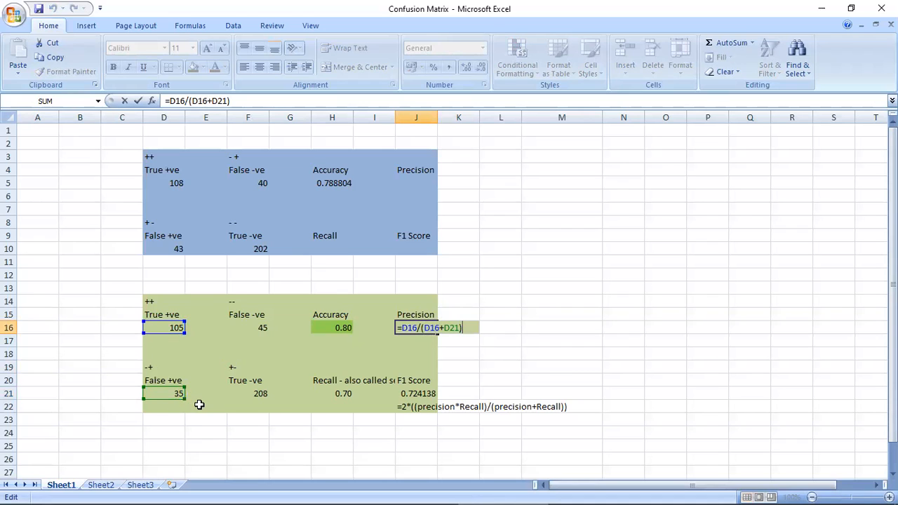
{"action": "key", "text": "ctrl+Return"}
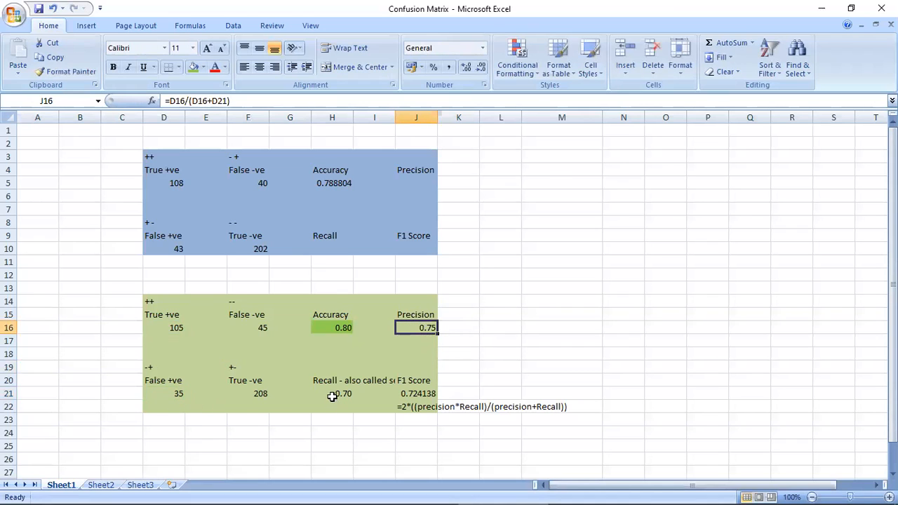
Step: Examine the green matrix's recall formula in H21, the F1 score formula in J21 and the written formula in J22
{"action": "left_click", "coordinate": [342, 395]}
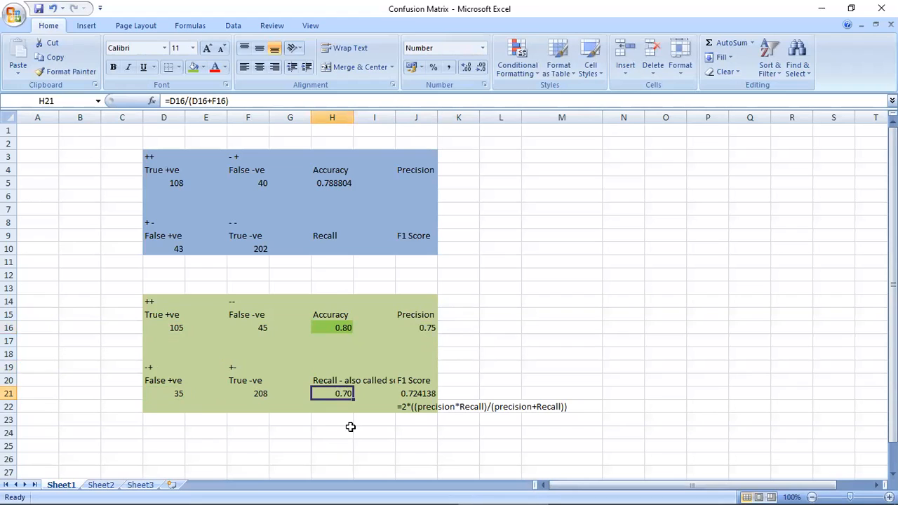
{"action": "key", "text": "F2"}
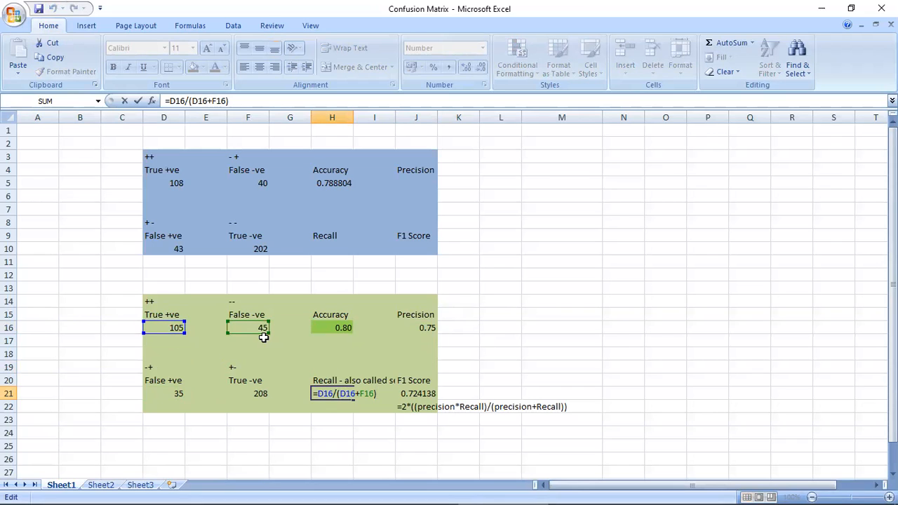
{"action": "left_click", "coordinate": [418, 395]}
{"action": "key", "text": "F2"}
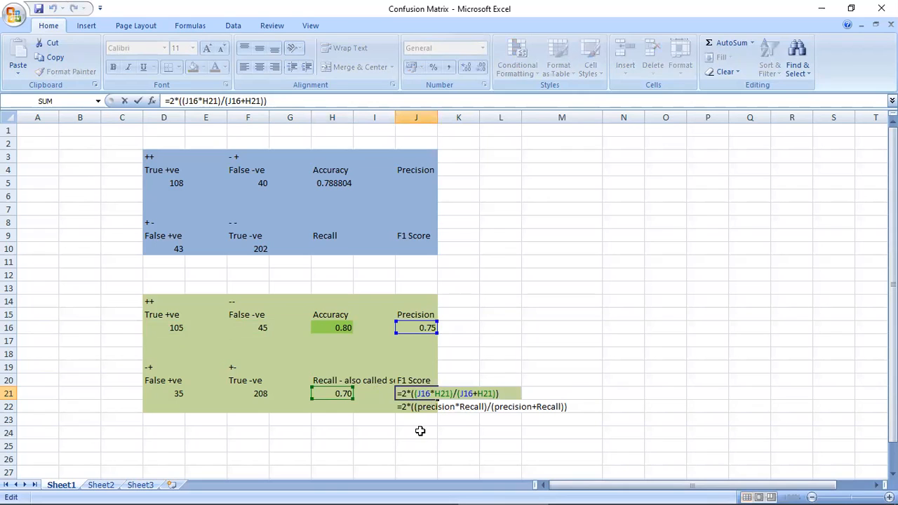
{"action": "key", "text": "Escape"}
{"action": "key", "text": "Down"}
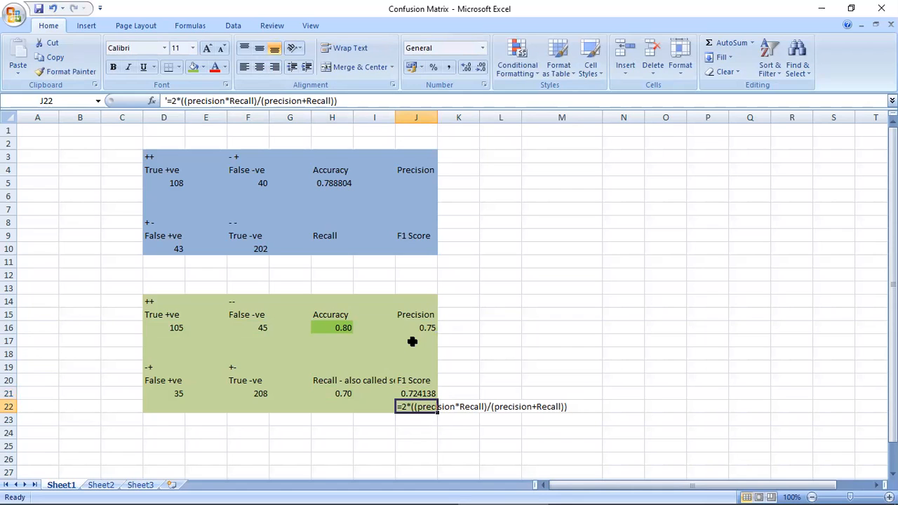
Step: Switch back to Azure Machine Learning Studio and close the evaluation results
{"action": "key", "text": "alt+Tab"}
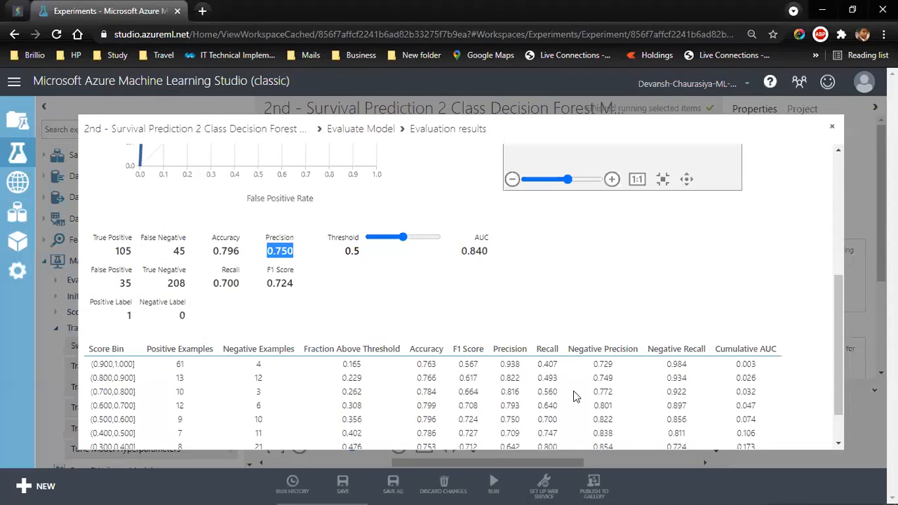
{"action": "left_click", "coordinate": [411, 305]}
{"action": "left_click_drag", "start_coordinate": [835, 329], "coordinate": [824, 292]}
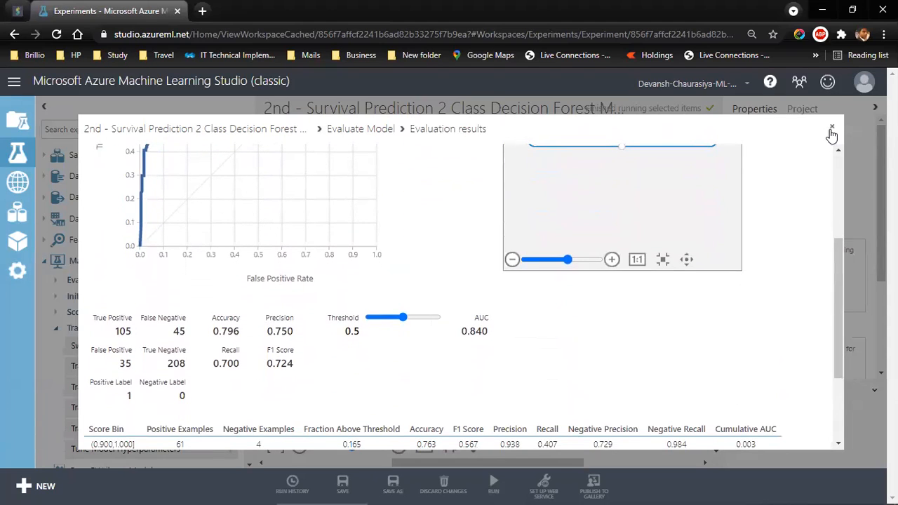
{"action": "left_click", "coordinate": [831, 127]}
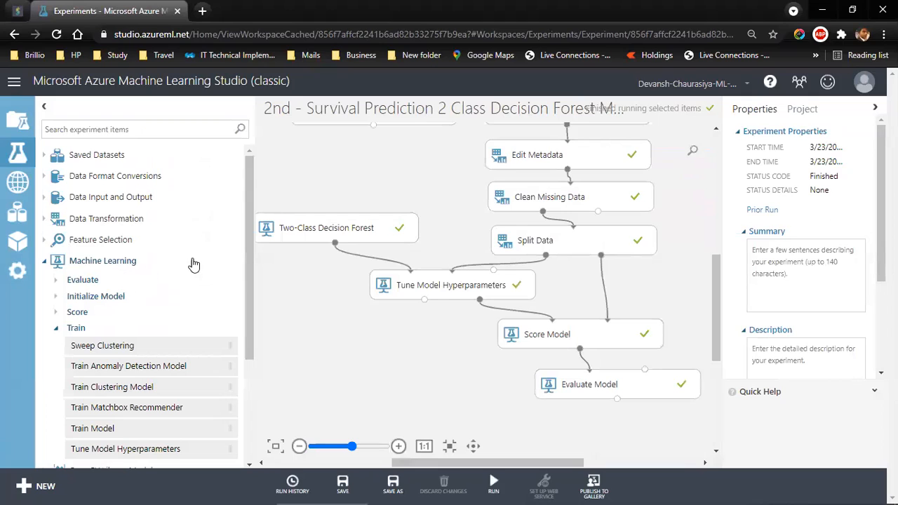
Step: Save the experiment and open the Survival Prediction 2 Class Decision Forest Model experiment from the experiments list
{"action": "left_click", "coordinate": [343, 485]}
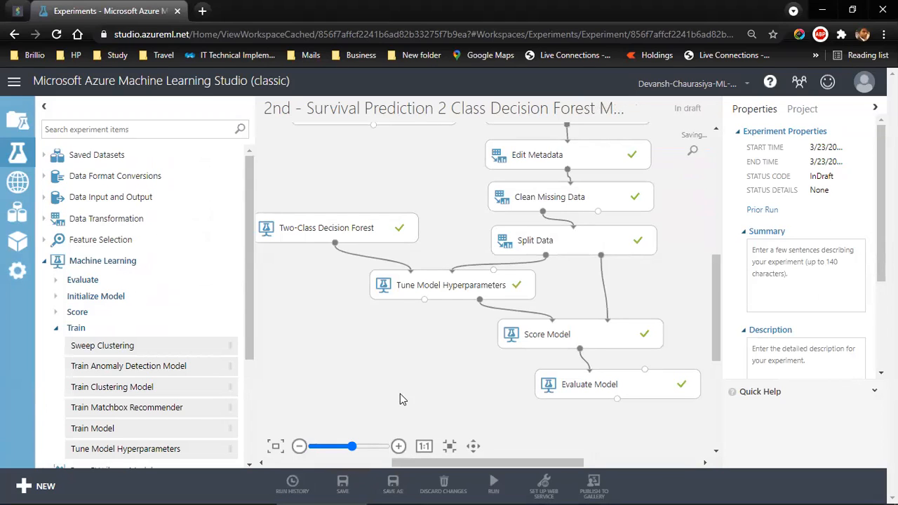
{"action": "left_click", "coordinate": [17, 153]}
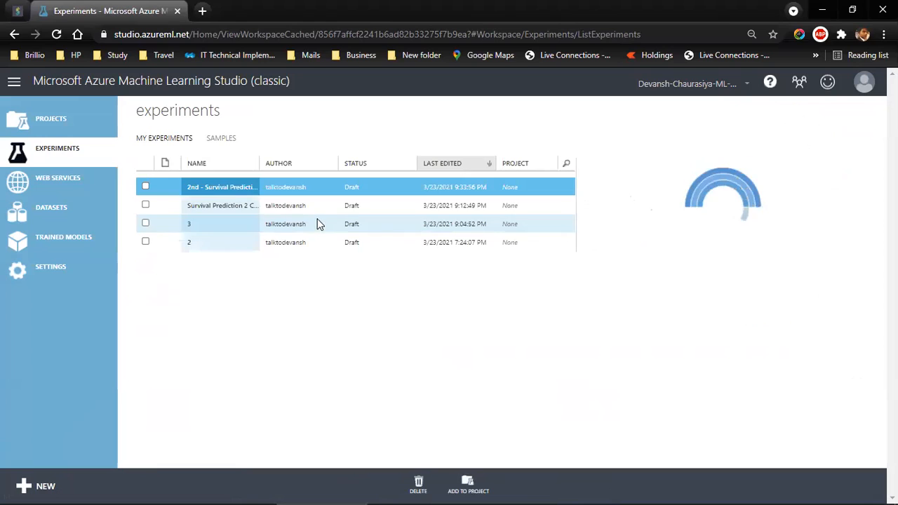
{"action": "left_click", "coordinate": [206, 210]}
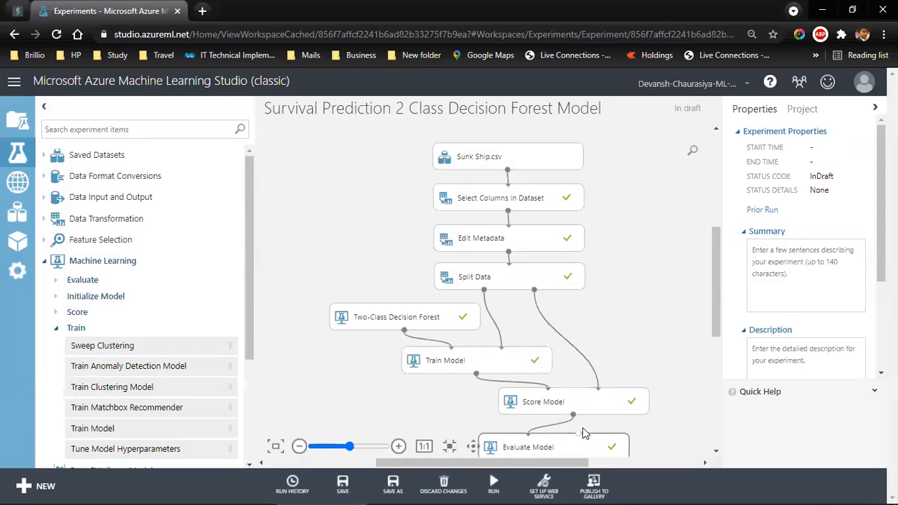
Step: Visualize the Evaluate Model's evaluation results and examine the accuracy and recall metrics
{"action": "left_click_drag", "start_coordinate": [716, 310], "coordinate": [717, 371]}
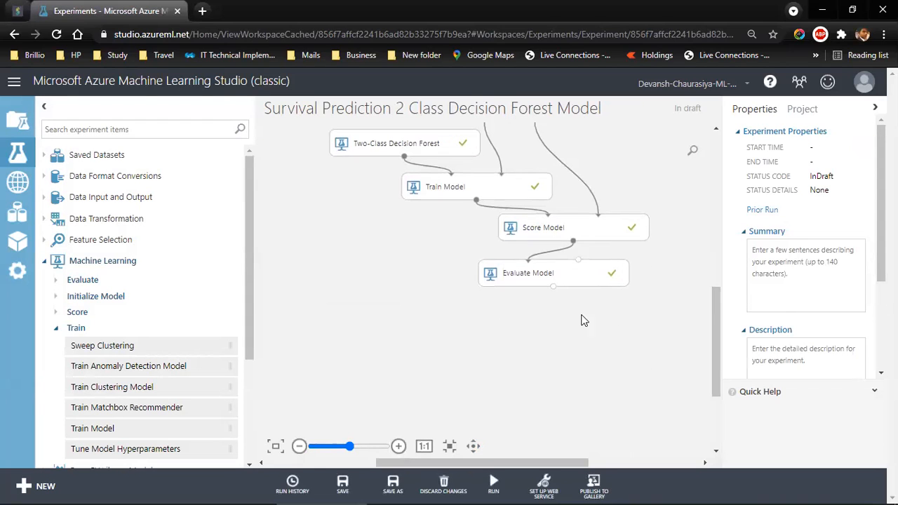
{"action": "right_click", "coordinate": [553, 289]}
{"action": "left_click", "coordinate": [595, 369]}
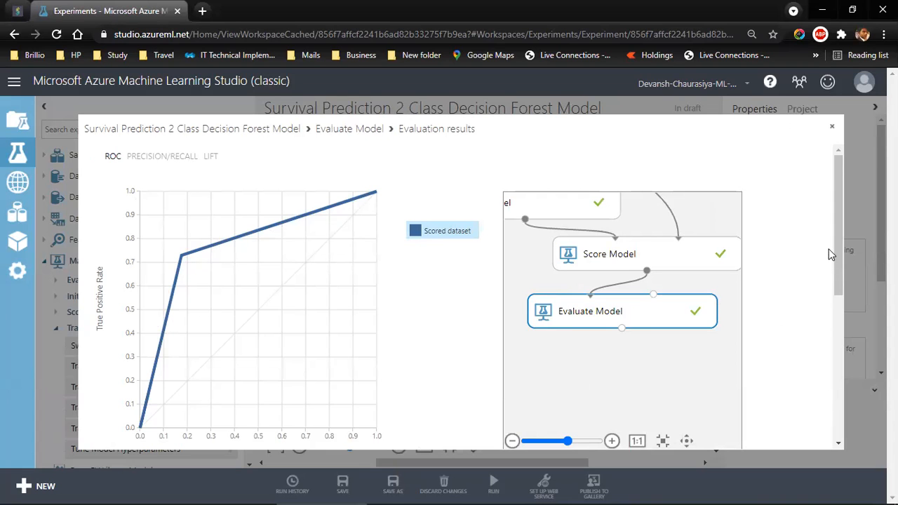
{"action": "left_click_drag", "start_coordinate": [834, 263], "coordinate": [849, 353]}
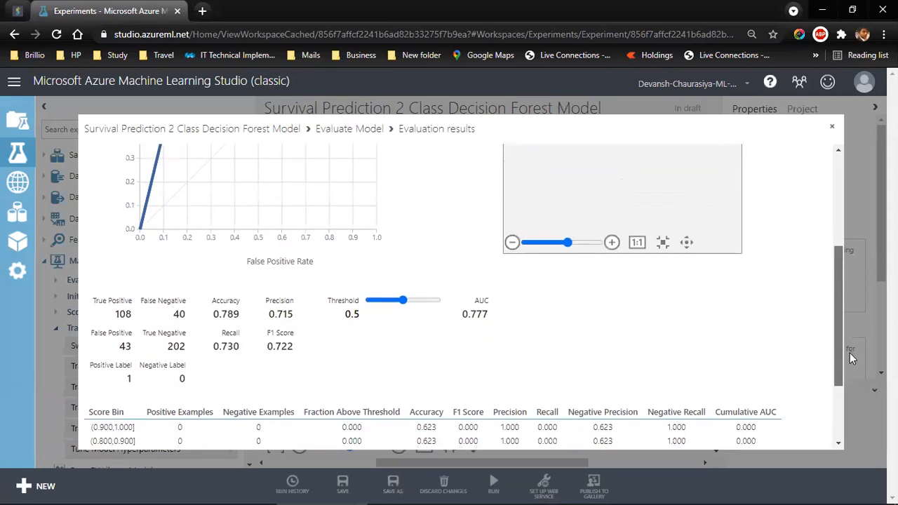
{"action": "left_click_drag", "start_coordinate": [215, 311], "coordinate": [245, 313]}
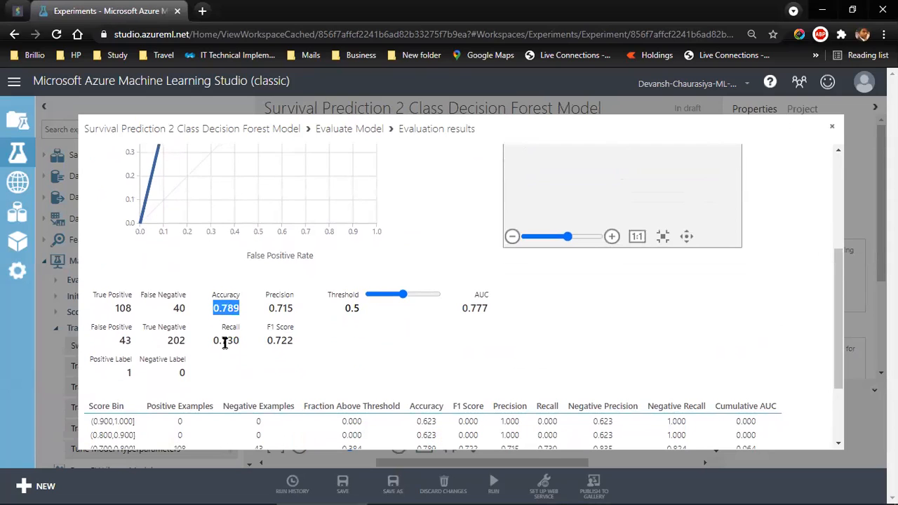
{"action": "left_click_drag", "start_coordinate": [220, 342], "coordinate": [245, 345]}
Step: Switch to the Confusion Matrix workbook in Excel and enter 73% as the blue matrix's recall in H10
{"action": "key", "text": "alt+Tab"}
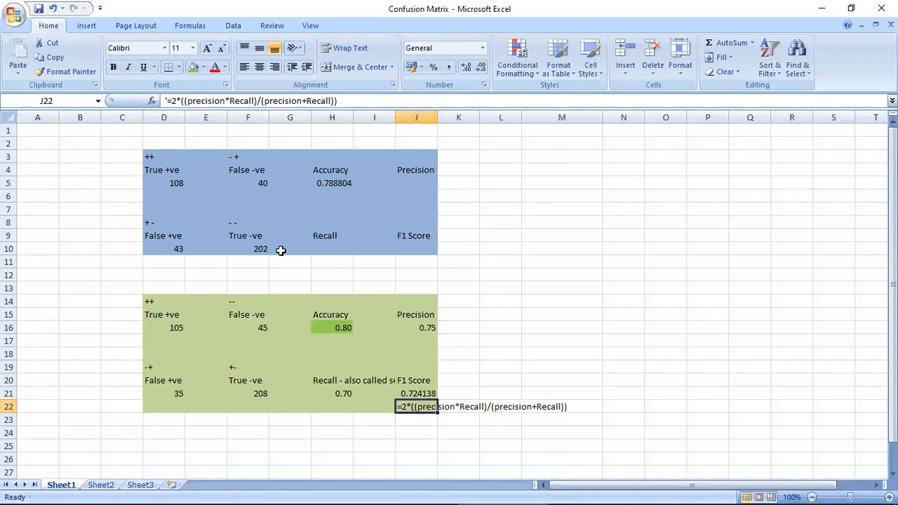
{"action": "left_click", "coordinate": [320, 250]}
{"action": "type", "text": "73%"}
{"action": "key", "text": "Tab"}
Step: Look up the precision in the Azure evaluation results and enter 71.5 in J5 of the blue matrix
{"action": "left_click", "coordinate": [408, 183]}
{"action": "key", "text": "alt+Tab"}
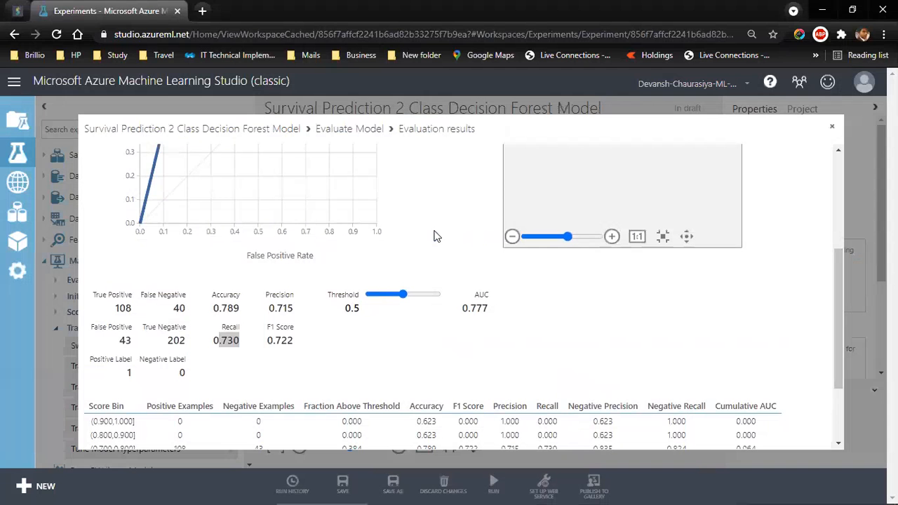
{"action": "key", "text": "alt+Tab"}
{"action": "type", "text": "71.5"}
{"action": "left_click", "coordinate": [394, 330]}
{"action": "right_click", "coordinate": [393, 331]}
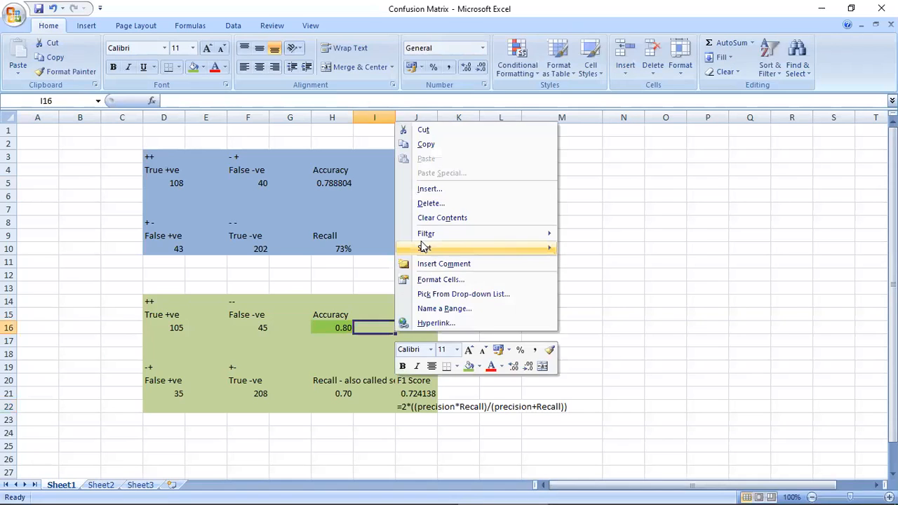
{"action": "key", "text": "Escape"}
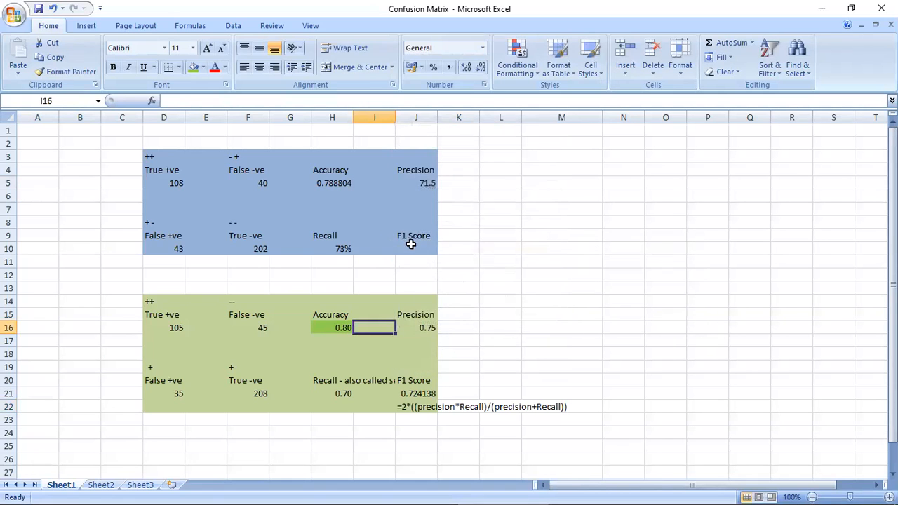
Step: Look up the F1 score in the Azure evaluation results and enter 72.2 in J10 of the blue matrix
{"action": "key", "text": "alt+Tab"}
{"action": "key", "text": "alt+Tab"}
{"action": "type", "text": "72."}
{"action": "key", "text": "Tab"}
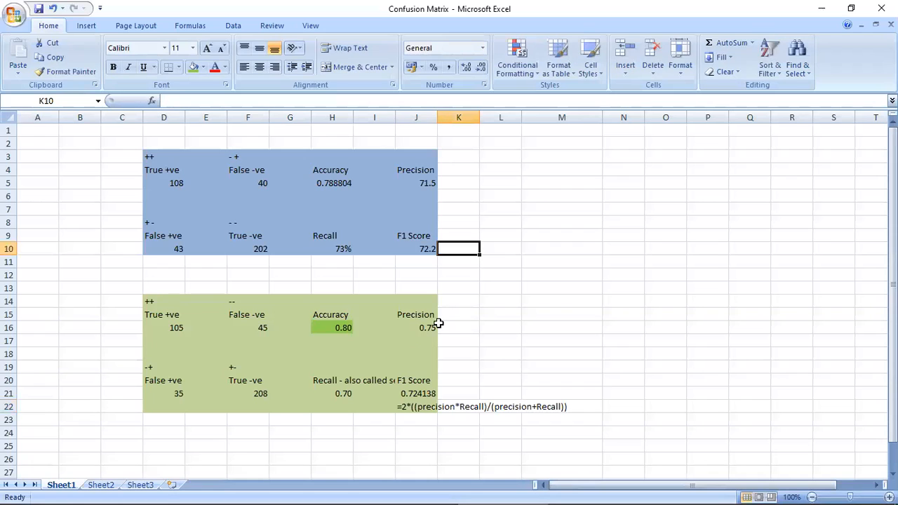
Step: Fill the green matrix's precision cell J16 and F1 score cell J21 with the darker green highlight color
{"action": "left_click", "coordinate": [416, 394]}
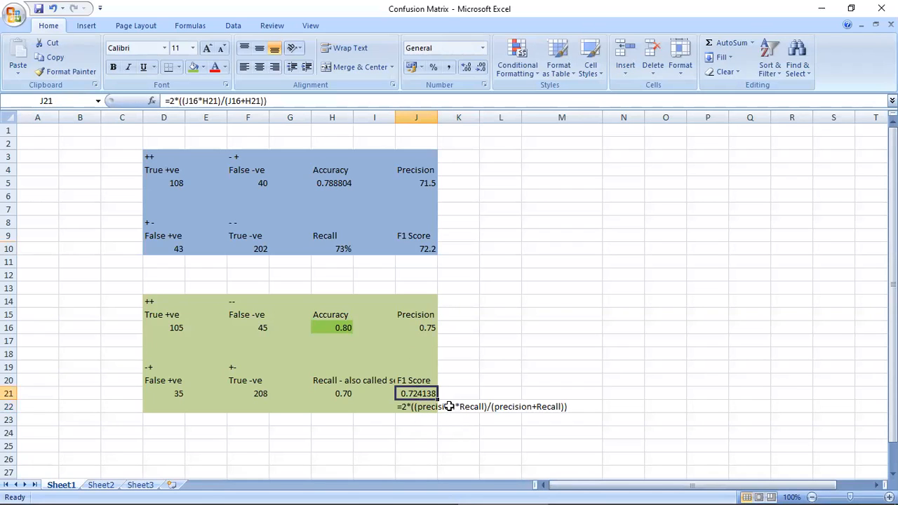
{"action": "left_click", "coordinate": [421, 329]}
{"action": "left_click", "coordinate": [192, 67]}
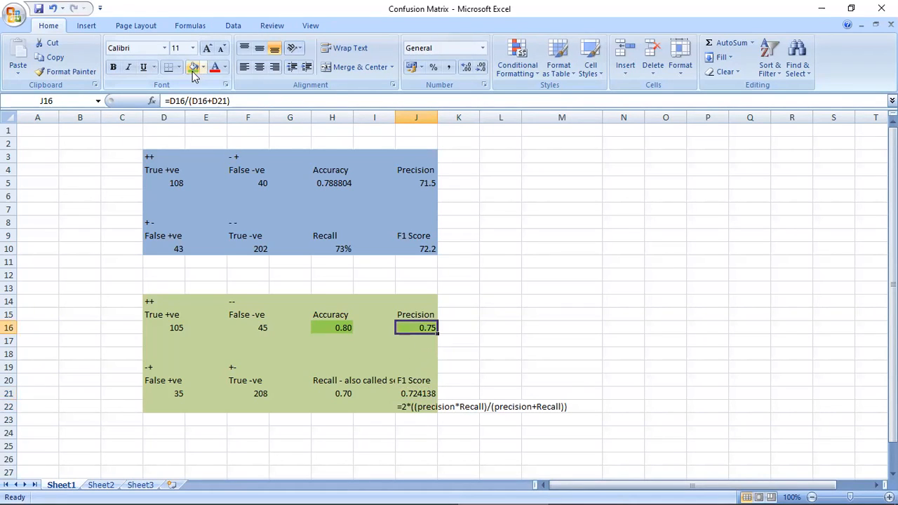
{"action": "left_click", "coordinate": [425, 395]}
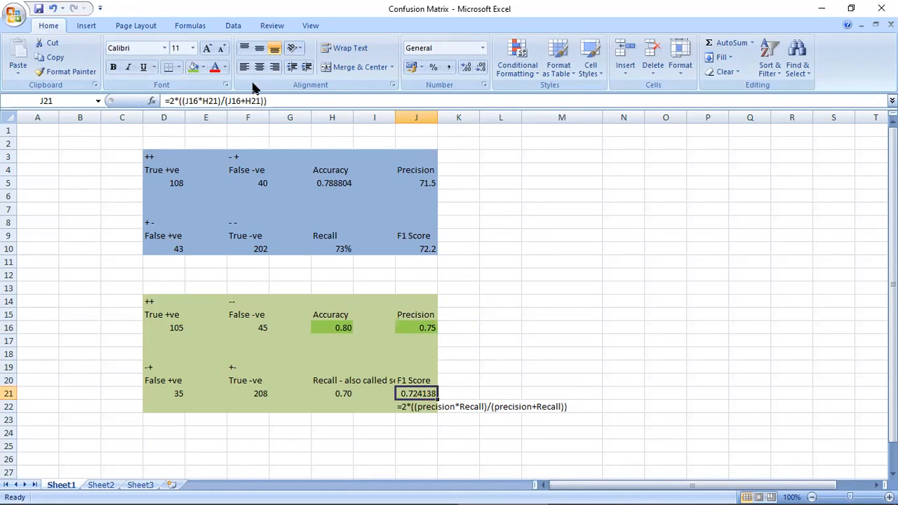
{"action": "left_click", "coordinate": [193, 67]}
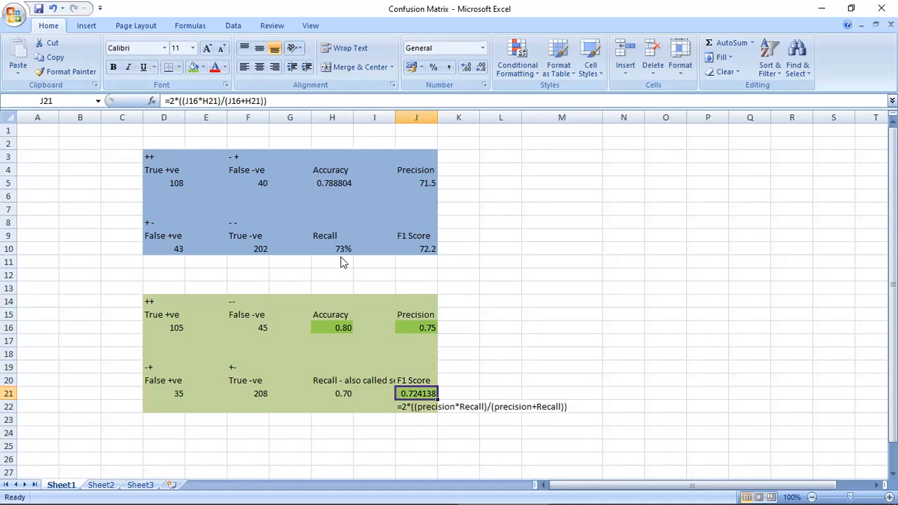
Step: Compare the recall in H21 with H10, and check it against the recall in the Azure evaluation results
{"action": "left_click", "coordinate": [342, 393]}
{"action": "left_click", "coordinate": [341, 250]}
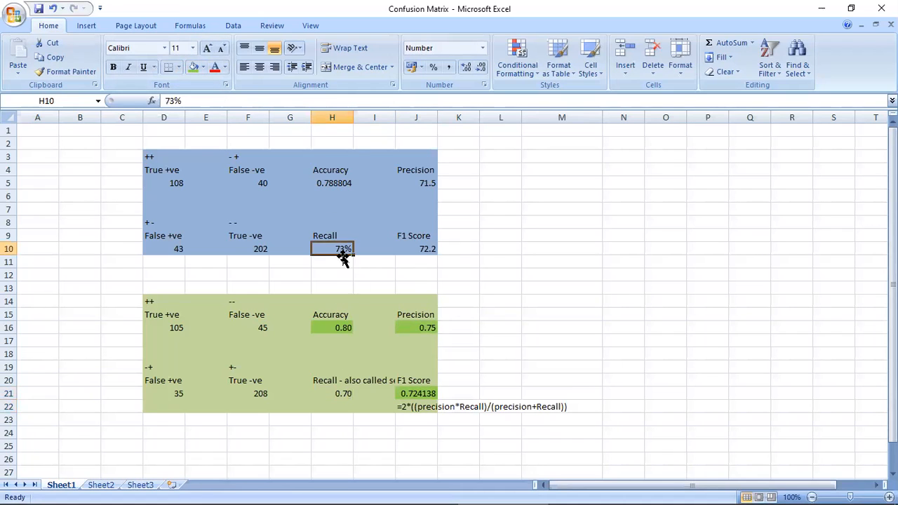
{"action": "left_click", "coordinate": [337, 326]}
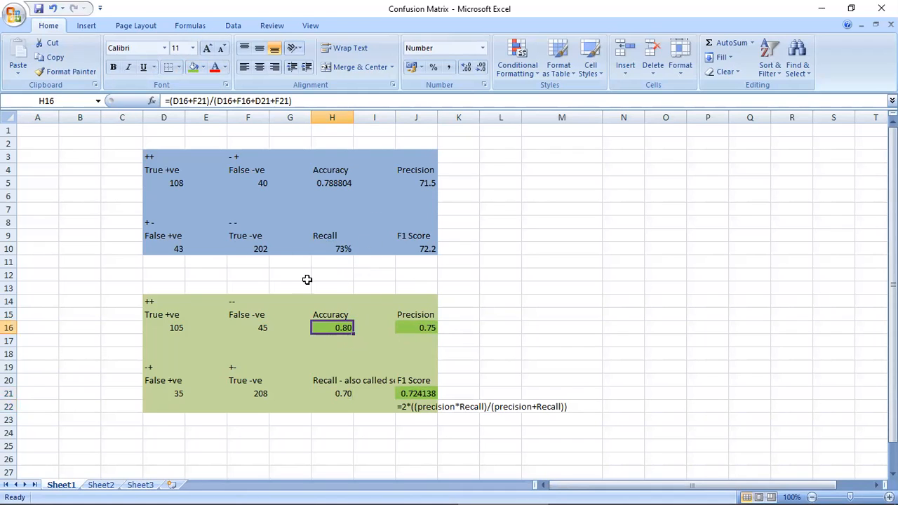
{"action": "left_click", "coordinate": [340, 395]}
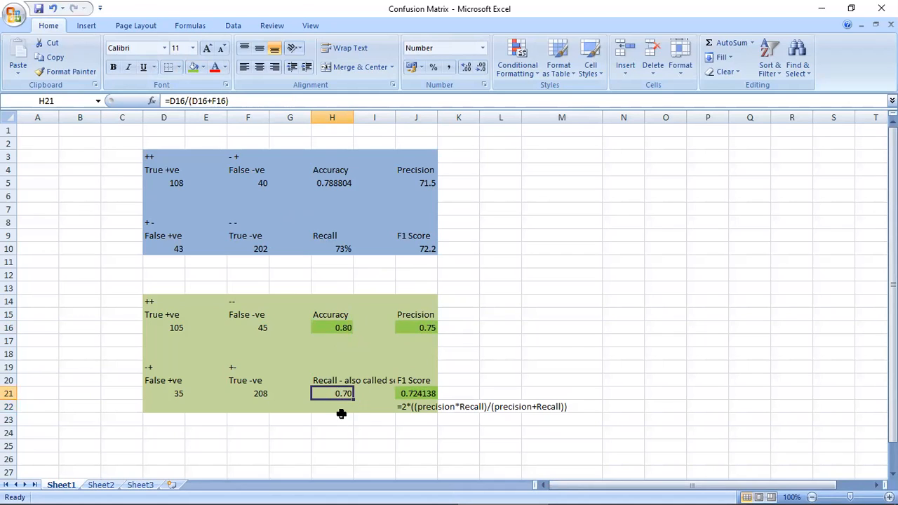
{"action": "key", "text": "alt+Tab"}
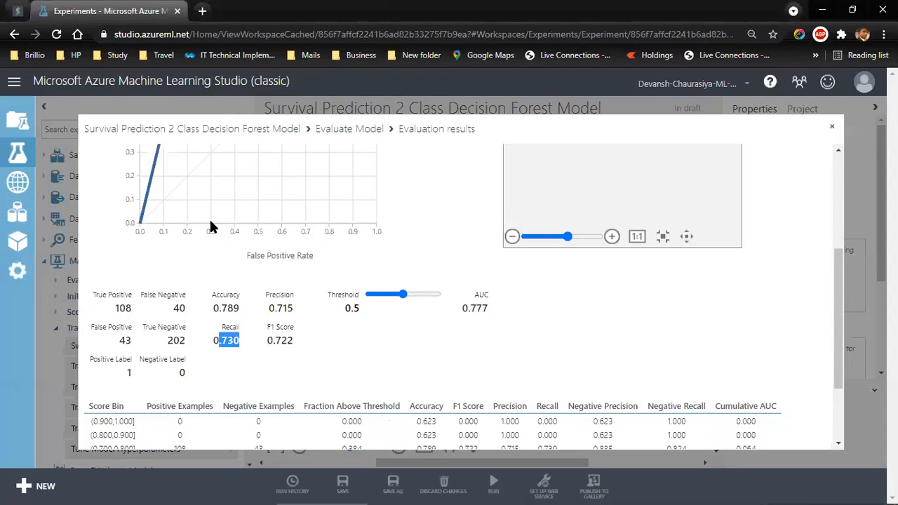
{"action": "key", "text": "alt+Tab"}
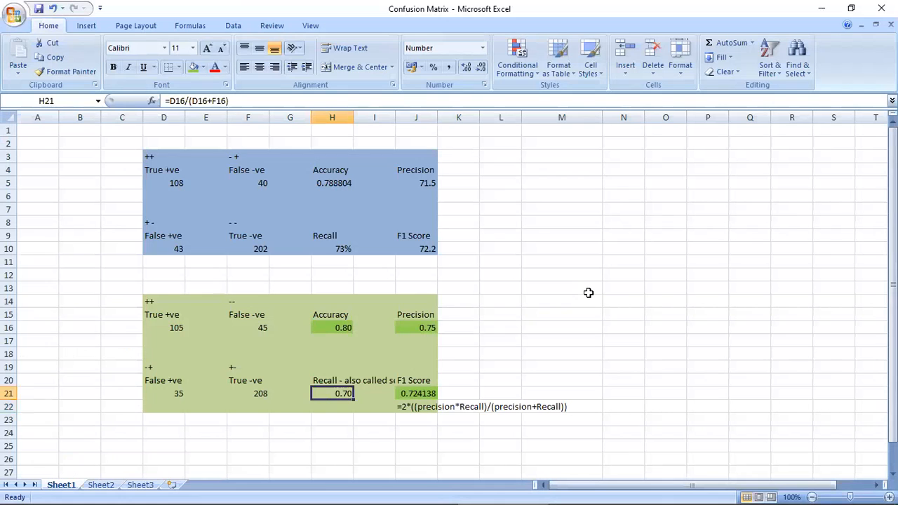
Step: Look up the AUC in the Azure evaluation results and enter "AUC = 77" in L4 beside the blue matrix
{"action": "key", "text": "alt+Tab"}
{"action": "left_click_drag", "start_coordinate": [468, 310], "coordinate": [514, 329]}
{"action": "key", "text": "alt+Tab"}
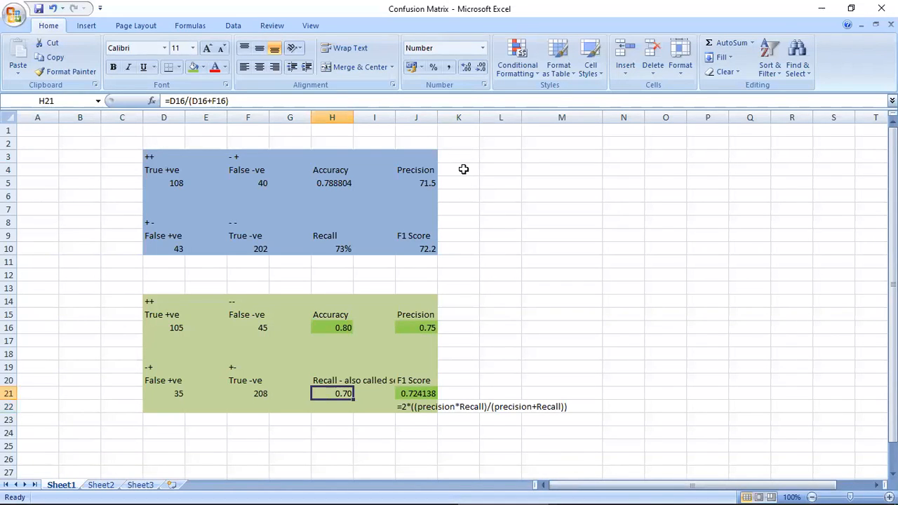
{"action": "left_click", "coordinate": [463, 169]}
{"action": "left_click", "coordinate": [493, 168]}
{"action": "type", "text": "AUC ="}
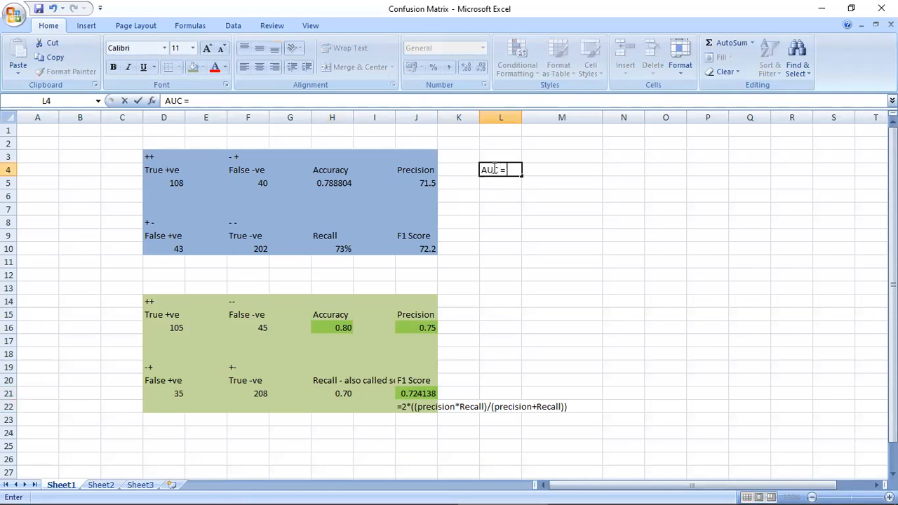
{"action": "key", "text": "Tab"}
Step: Recheck the AUC in Azure and change the note in L4 to "AUC = 77.7"
{"action": "key", "text": "alt+Tab"}
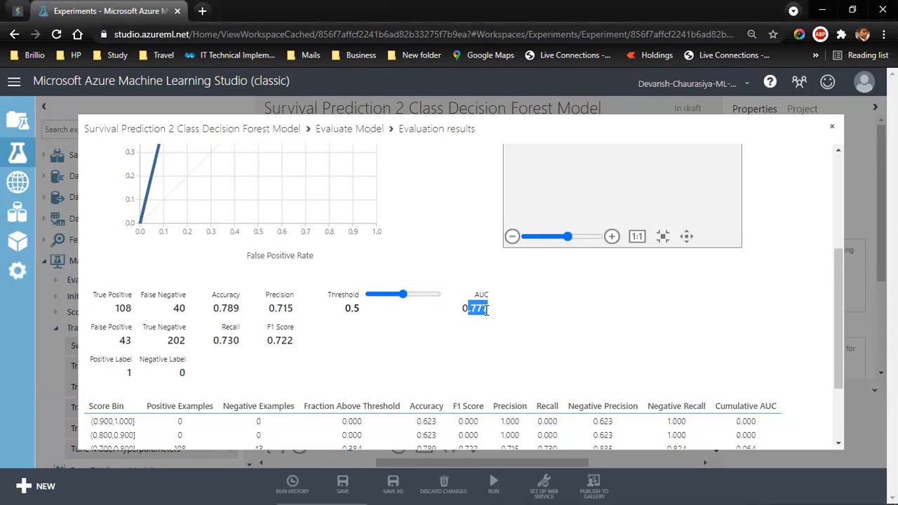
{"action": "key", "text": "alt+Tab"}
{"action": "left_click", "coordinate": [517, 169]}
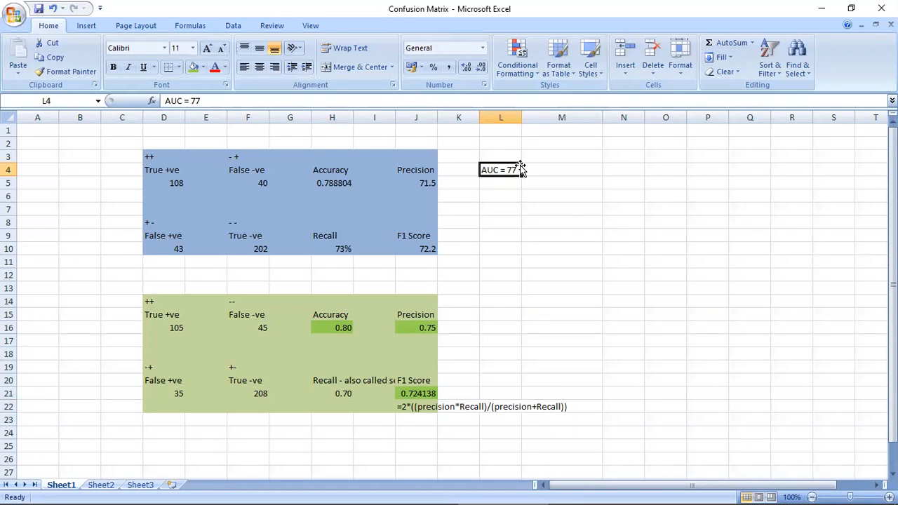
{"action": "double_click", "coordinate": [519, 169]}
{"action": "type", "text": ".7"}
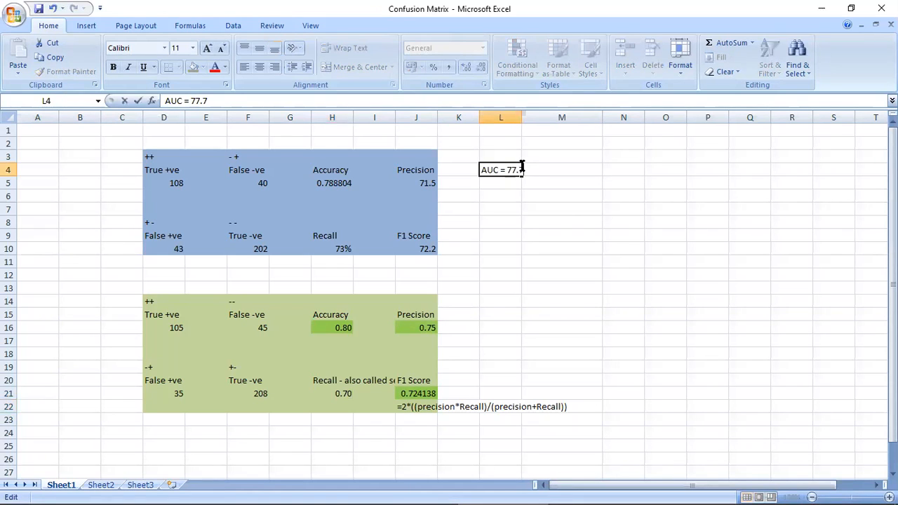
{"action": "left_click", "coordinate": [481, 355]}
{"action": "left_click", "coordinate": [492, 315]}
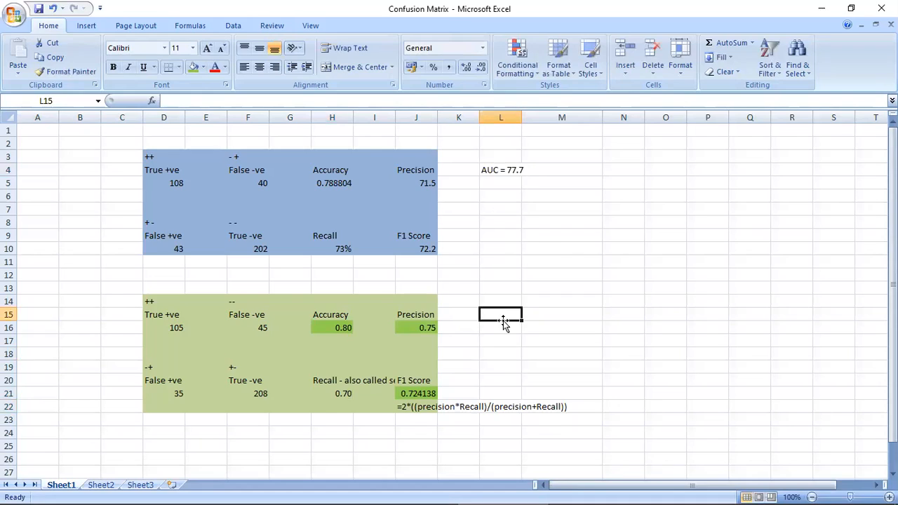
Step: Switch to Azure Machine Learning Studio, close the evaluation results and open the 2nd - Survival Prediction experiment from the experiments list
{"action": "key", "text": "alt+Tab"}
{"action": "left_click", "coordinate": [833, 127]}
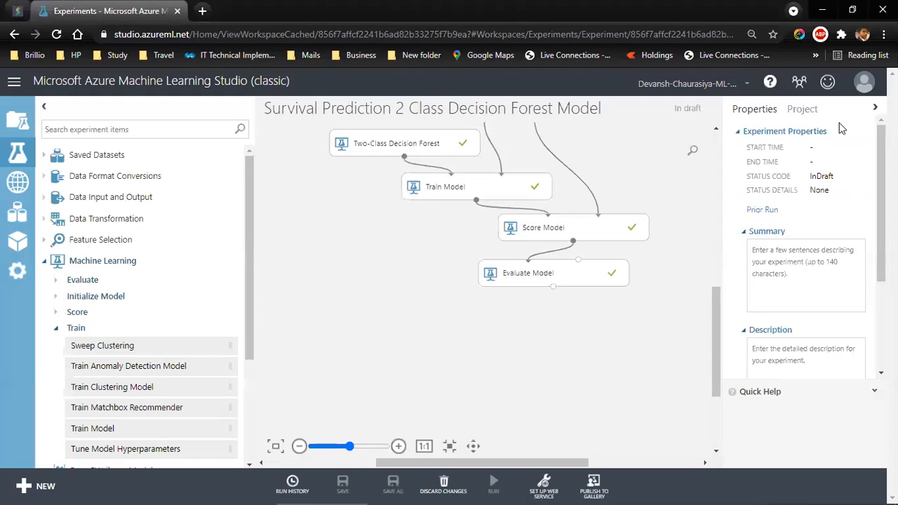
{"action": "left_click", "coordinate": [19, 153]}
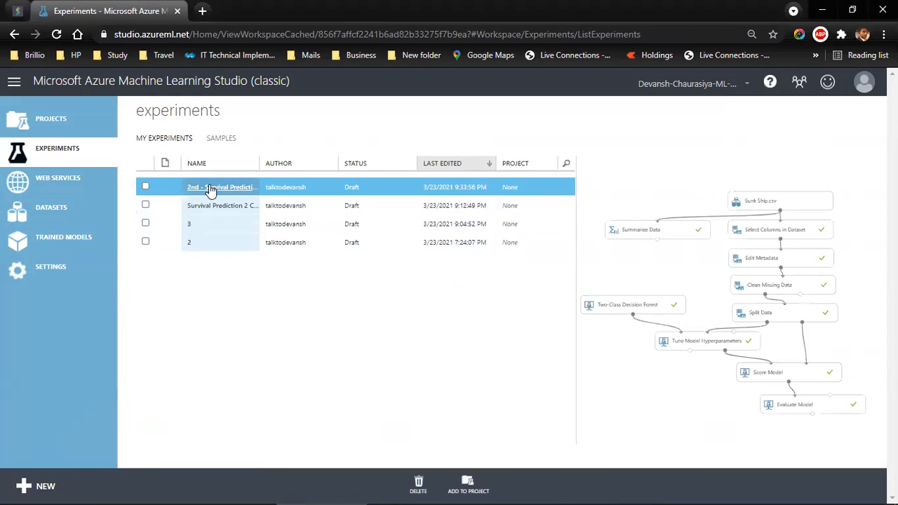
{"action": "left_click", "coordinate": [209, 187]}
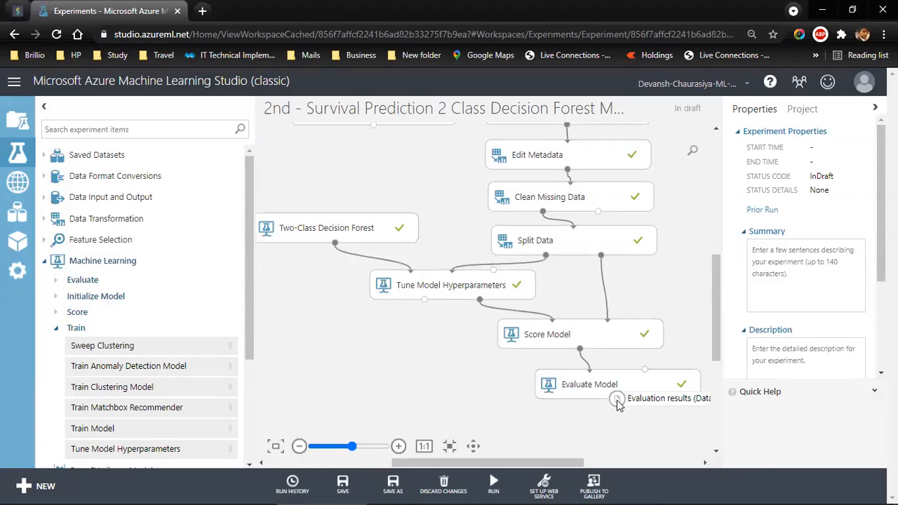
Step: Visualize the tuned experiment's evaluation results from Evaluate Model and read the AUC metric
{"action": "right_click", "coordinate": [618, 400]}
{"action": "left_click", "coordinate": [659, 466]}
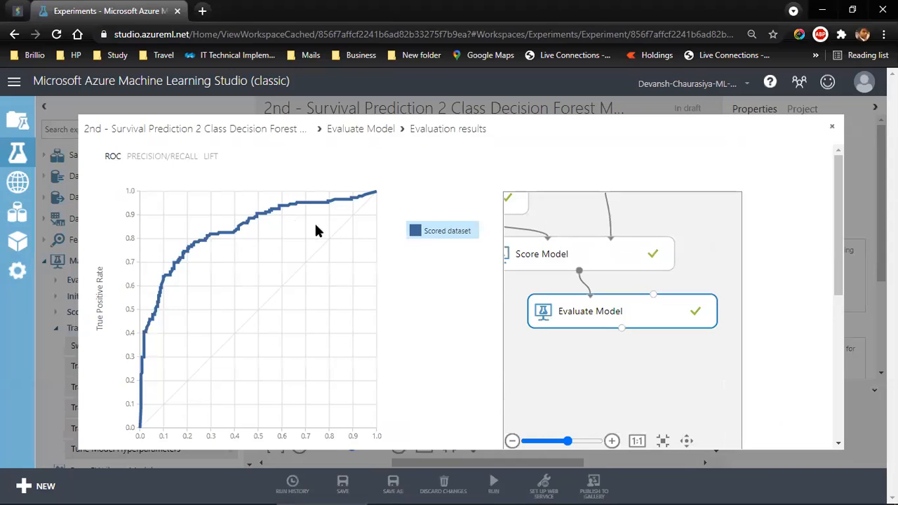
{"action": "left_click_drag", "start_coordinate": [837, 242], "coordinate": [837, 343]}
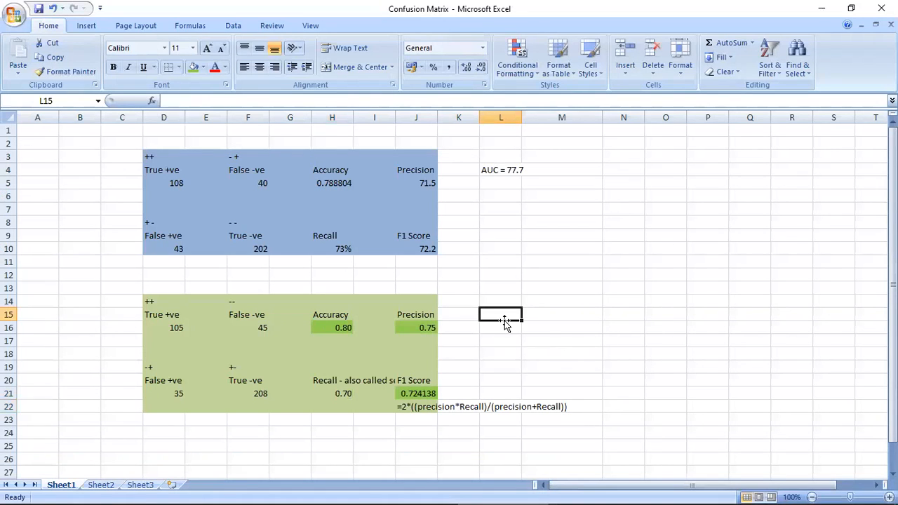
Step: In the Excel workbook, enter "AUC= 84%" in L15 beside the green matrix and fill the cell with the green highlight
{"action": "type", "text": "AUC= 84%"}
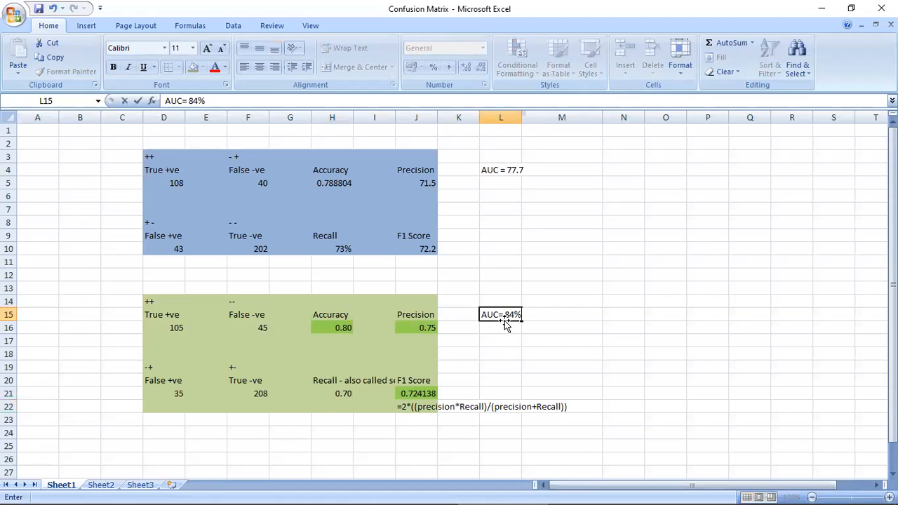
{"action": "key", "text": "Tab"}
{"action": "left_click", "coordinate": [491, 317]}
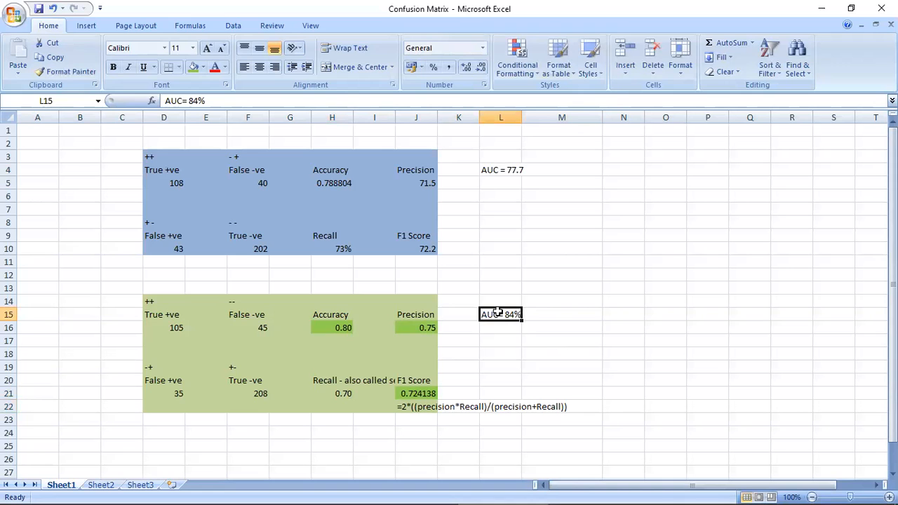
{"action": "left_click", "coordinate": [193, 66]}
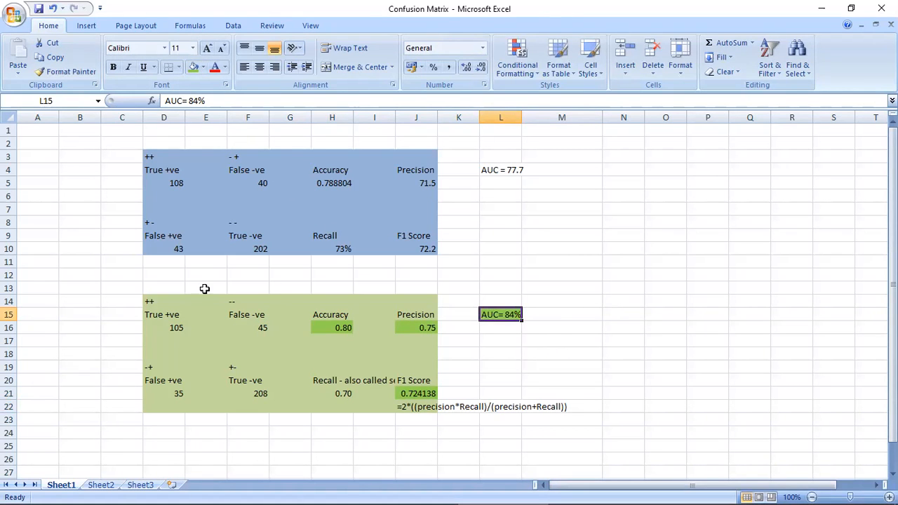
Step: Switch back to Azure Machine Learning Studio, close the evaluation results and save the 2nd - Survival Prediction experiment
{"action": "left_click_drag", "start_coordinate": [115, 277], "coordinate": [571, 428]}
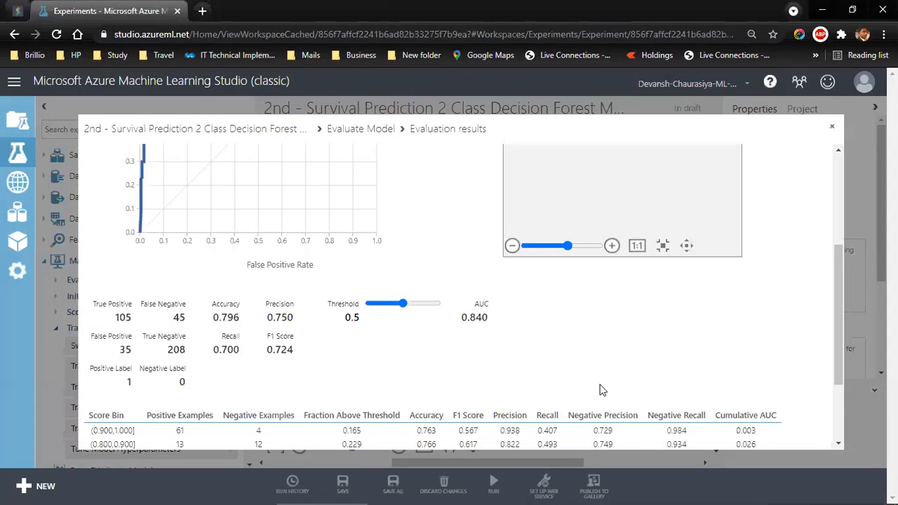
{"action": "left_click", "coordinate": [833, 131]}
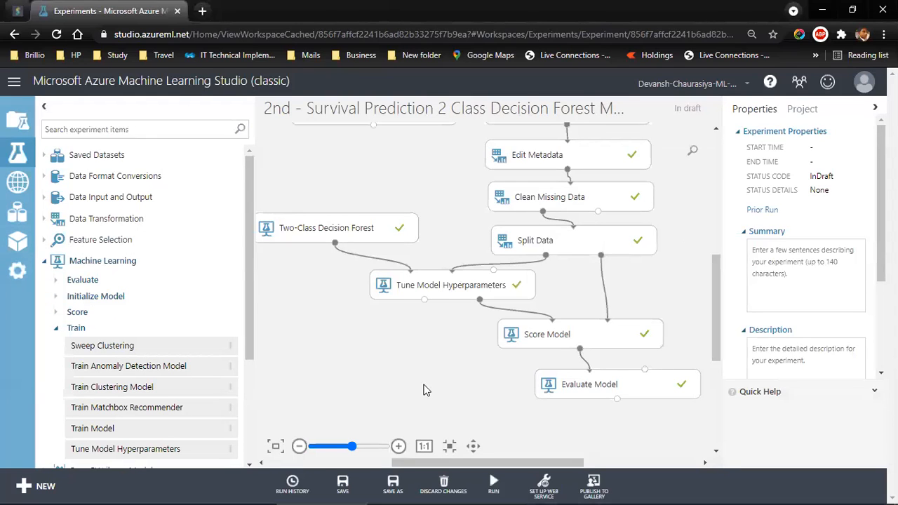
{"action": "left_click", "coordinate": [342, 484]}
Step: View the workspace's web services list and return to the experiments list
{"action": "left_click", "coordinate": [17, 182]}
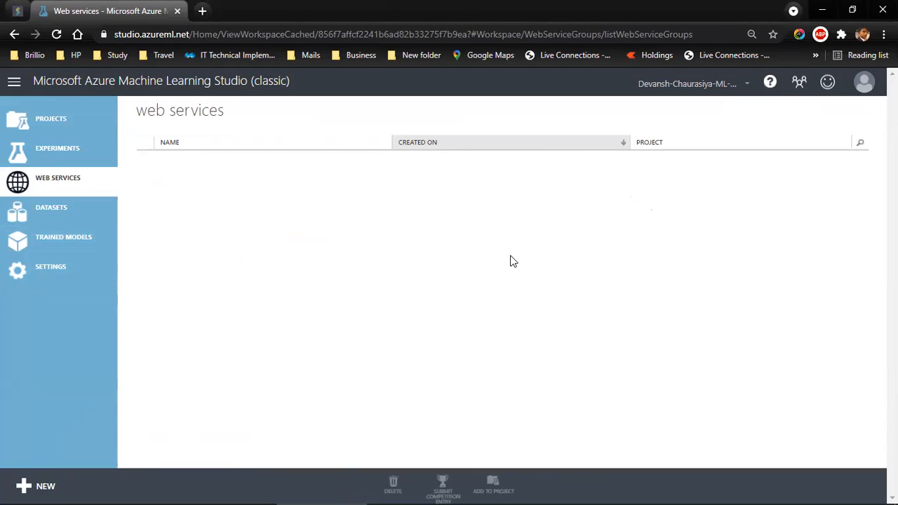
{"action": "left_click", "coordinate": [45, 147]}
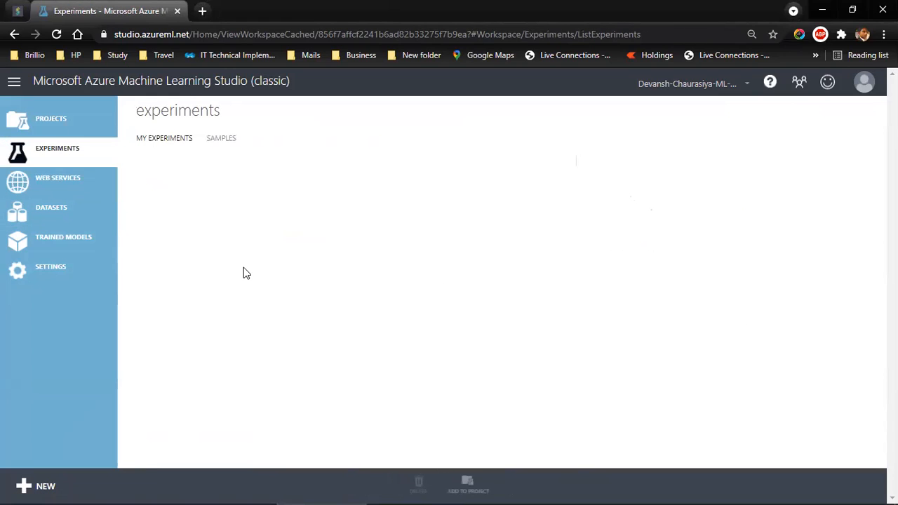